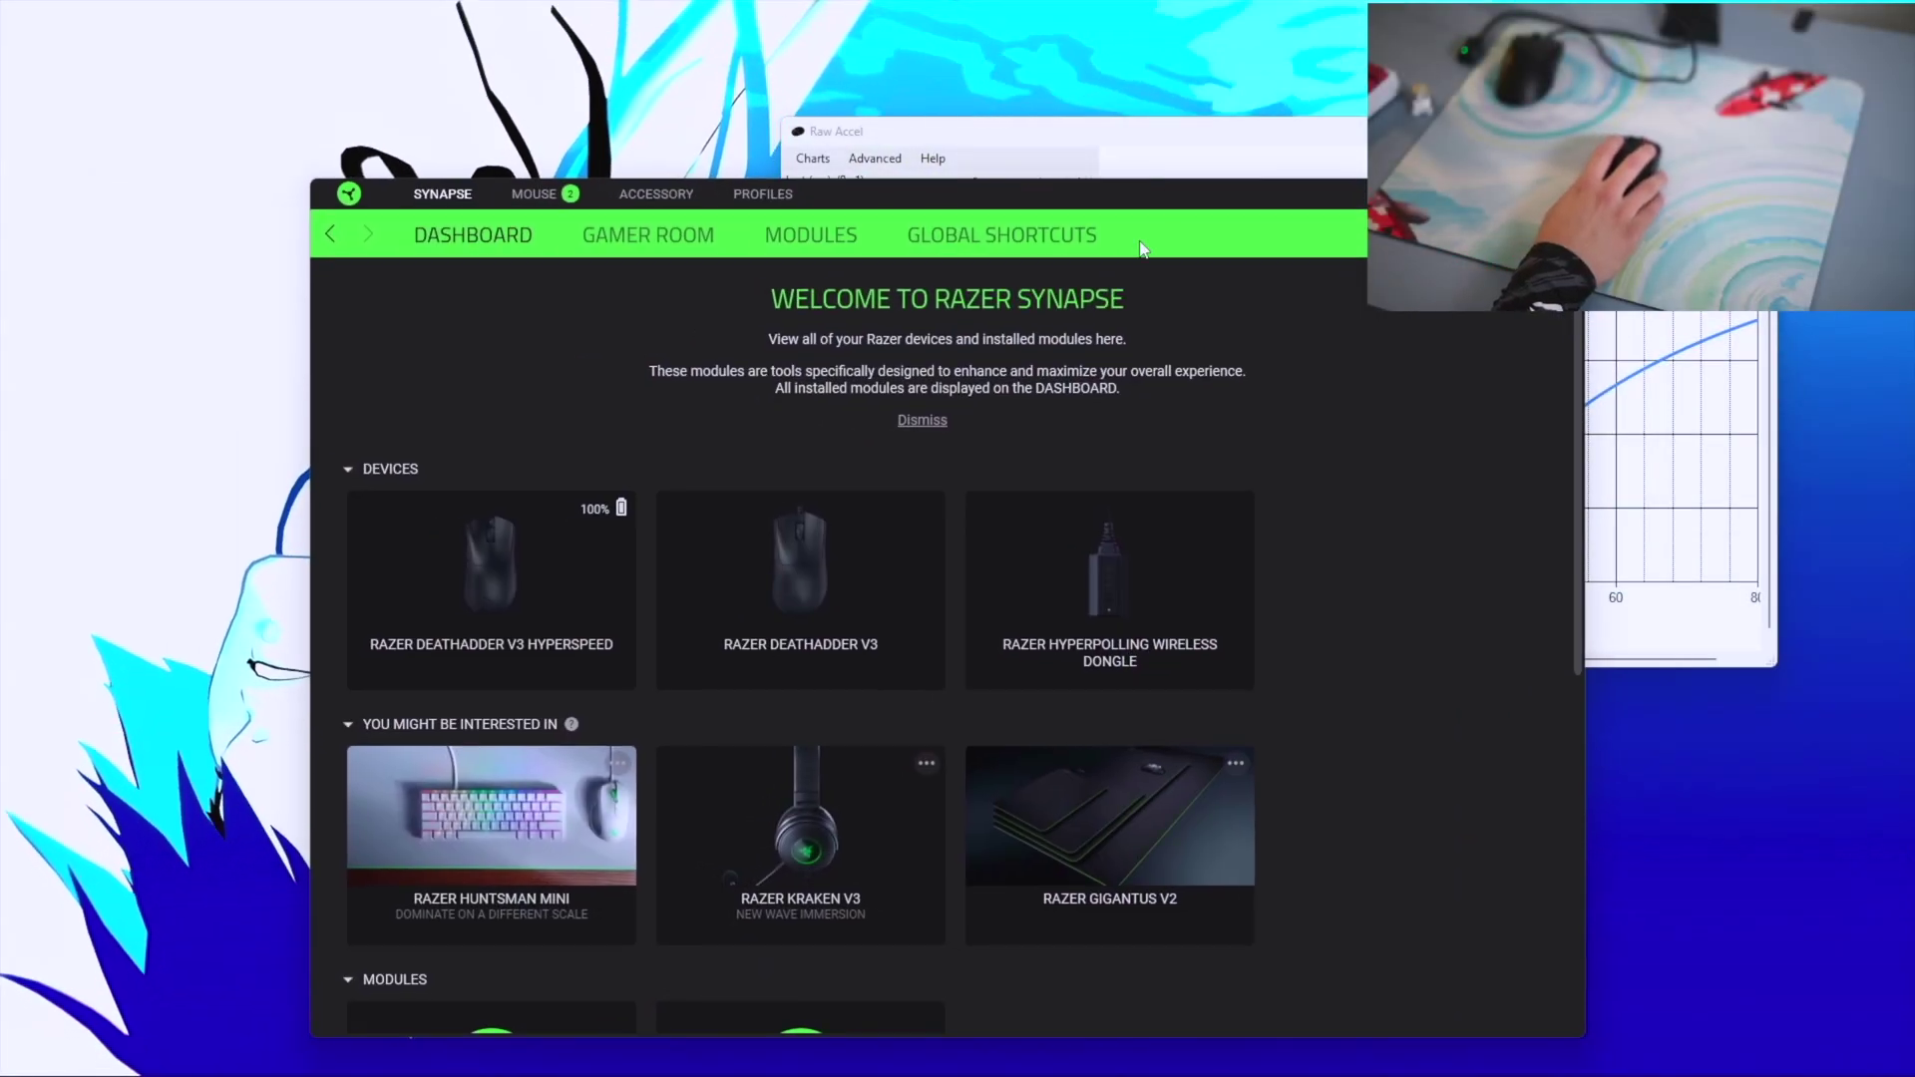
Collapse the dashboard's product suggestions, modules and online services sections
{"action": "scroll", "coordinate": [893, 788], "scroll_direction": "down", "scroll_amount": 5}
{"action": "scroll", "coordinate": [903, 838], "scroll_direction": "up", "scroll_amount": 5}
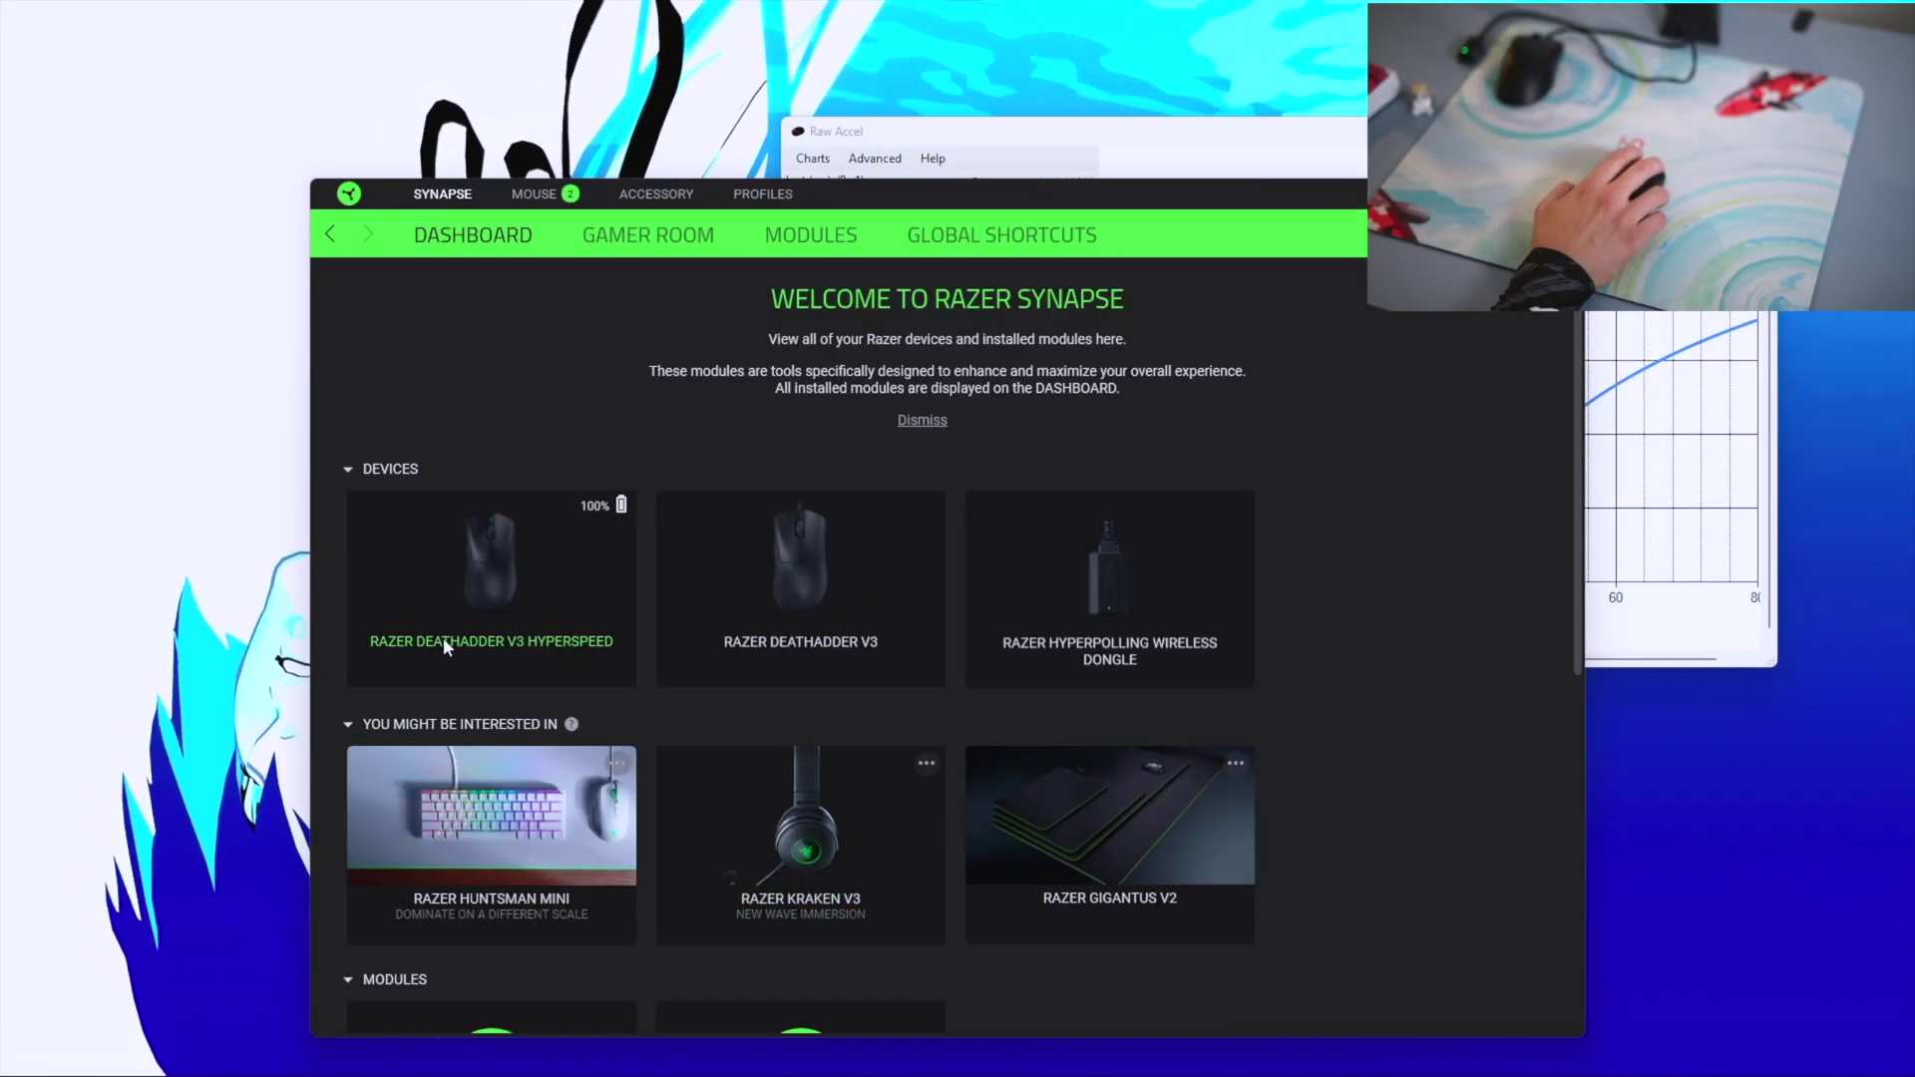
{"action": "left_click", "coordinate": [348, 724]}
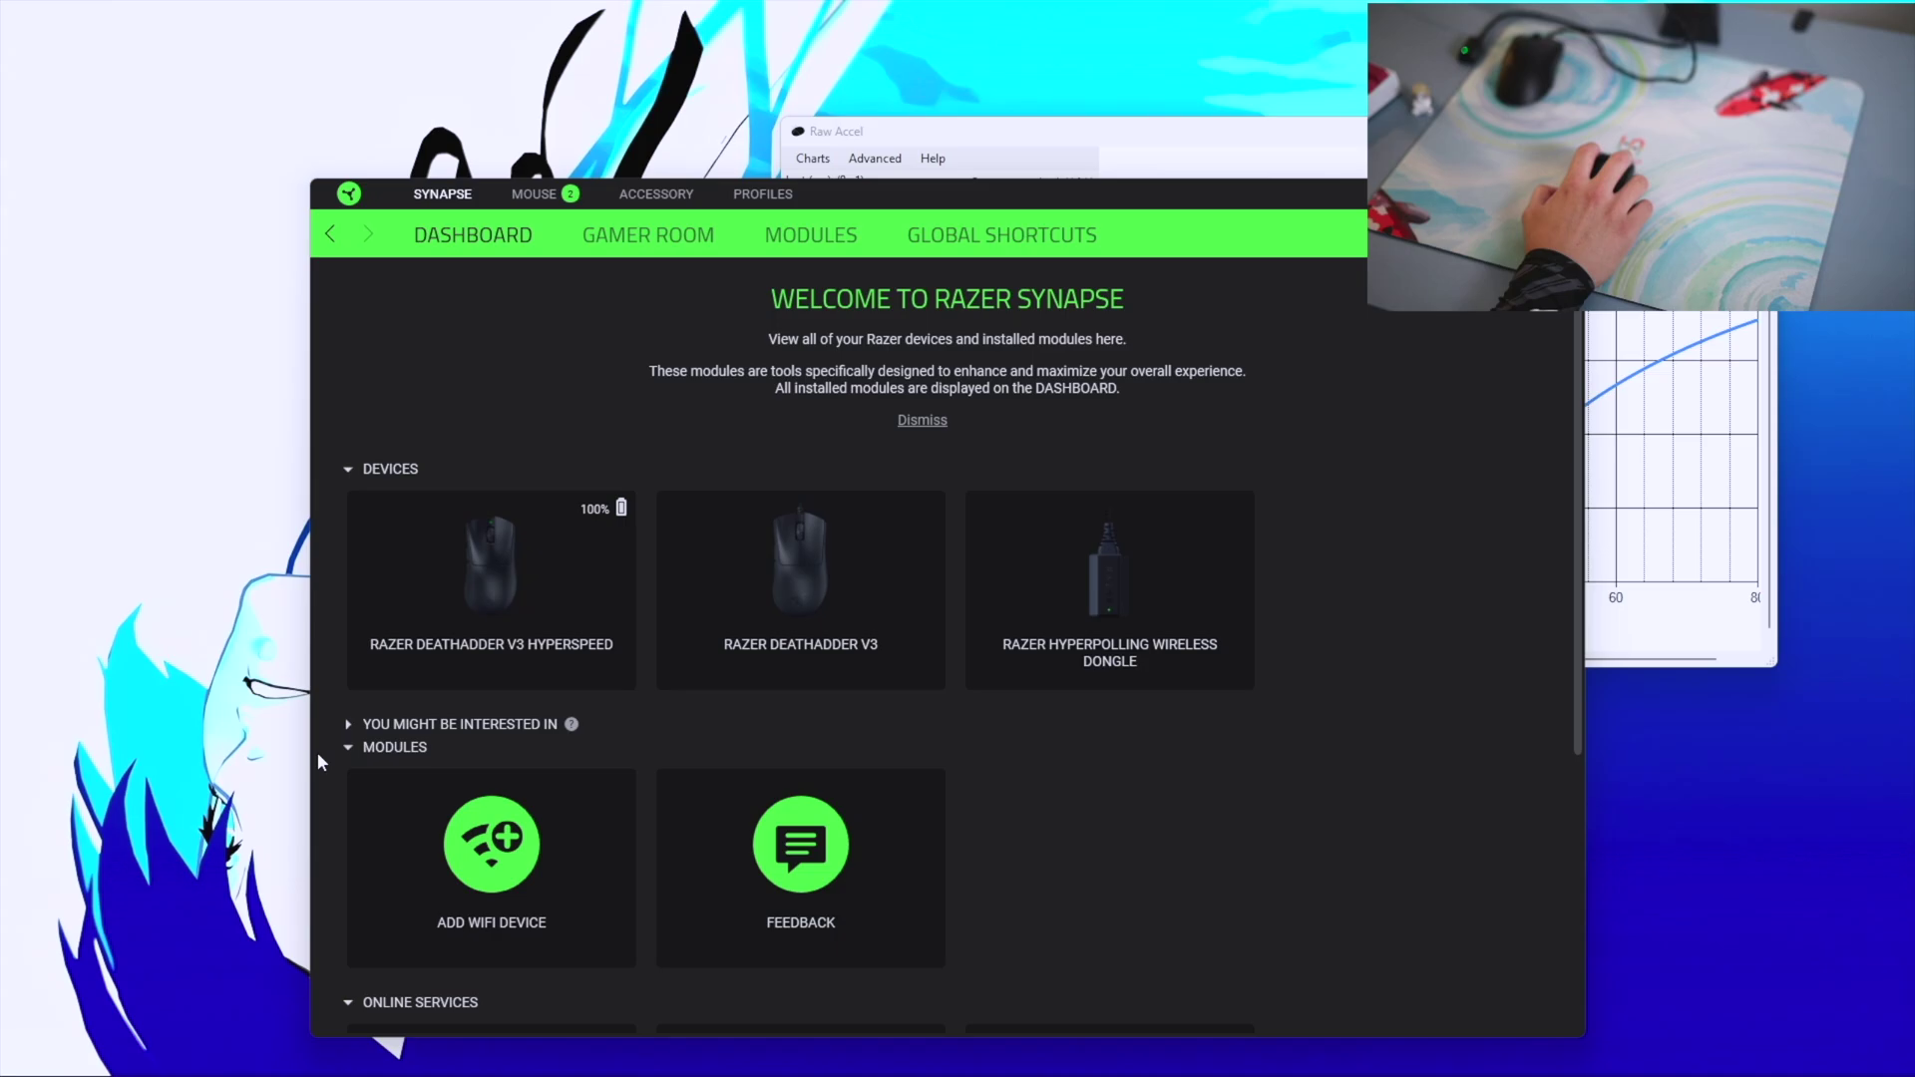
{"action": "left_click", "coordinate": [348, 748]}
{"action": "scroll", "coordinate": [353, 698], "scroll_direction": "down", "scroll_amount": 1}
{"action": "left_click", "coordinate": [349, 655]}
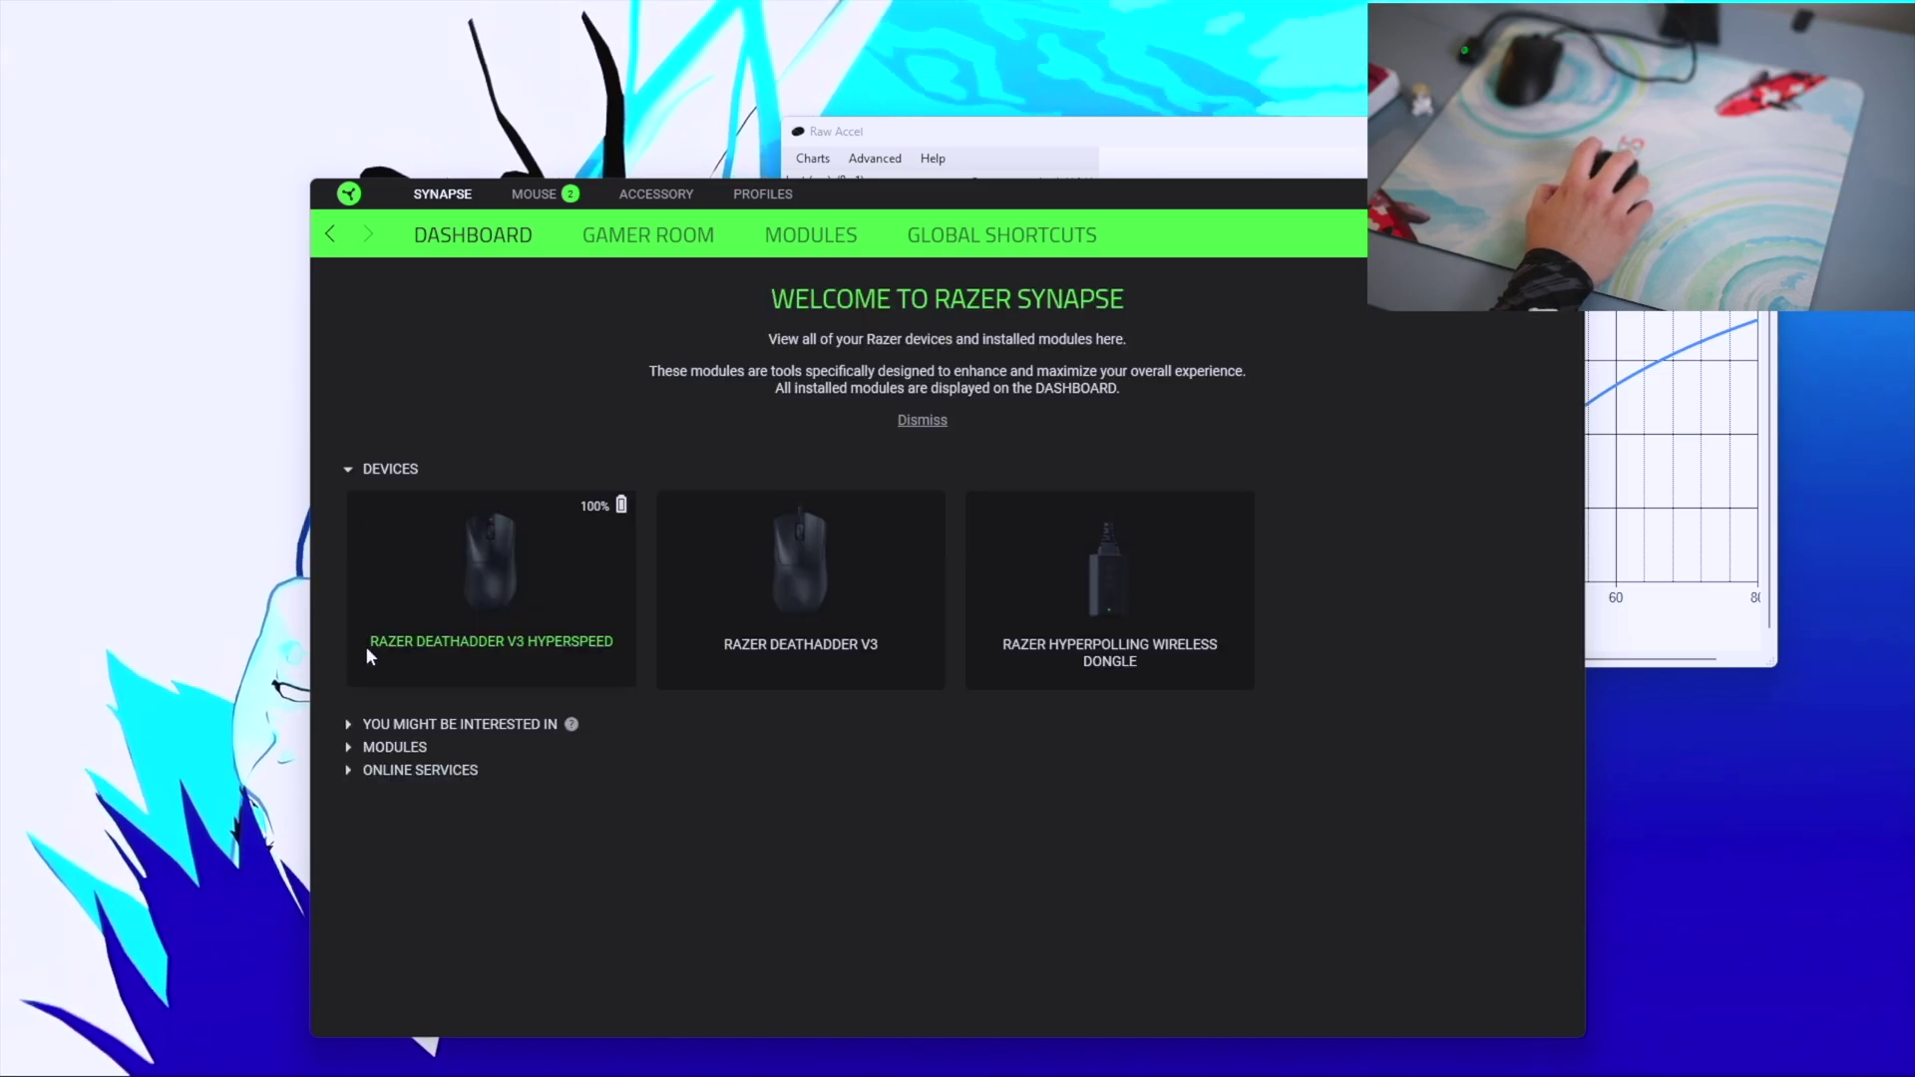
Open the DeathAdder V3 HyperSpeed settings and browse its Performance, Calibration and Power tabs
{"action": "left_click", "coordinate": [365, 644]}
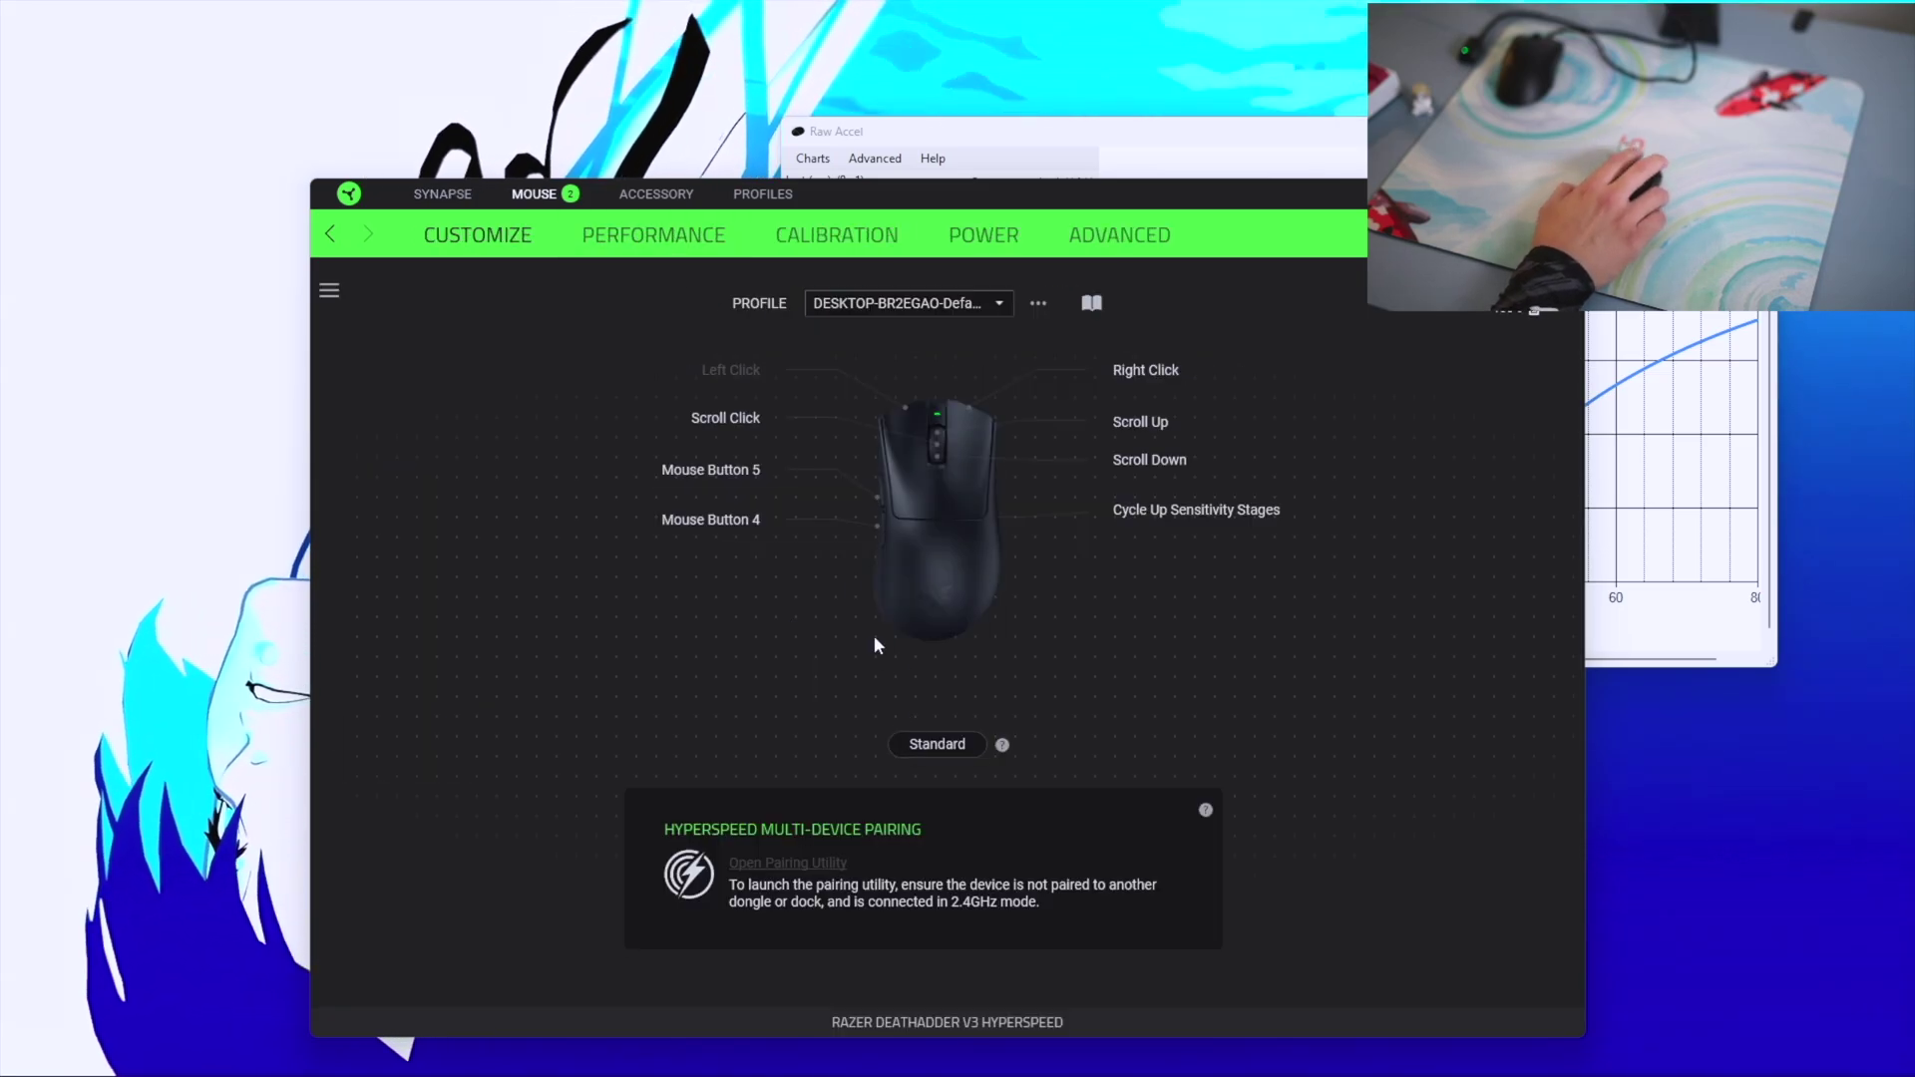
{"action": "left_click", "coordinate": [639, 244]}
{"action": "left_click", "coordinate": [832, 238]}
{"action": "left_click", "coordinate": [983, 237]}
{"action": "left_click", "coordinate": [1119, 237]}
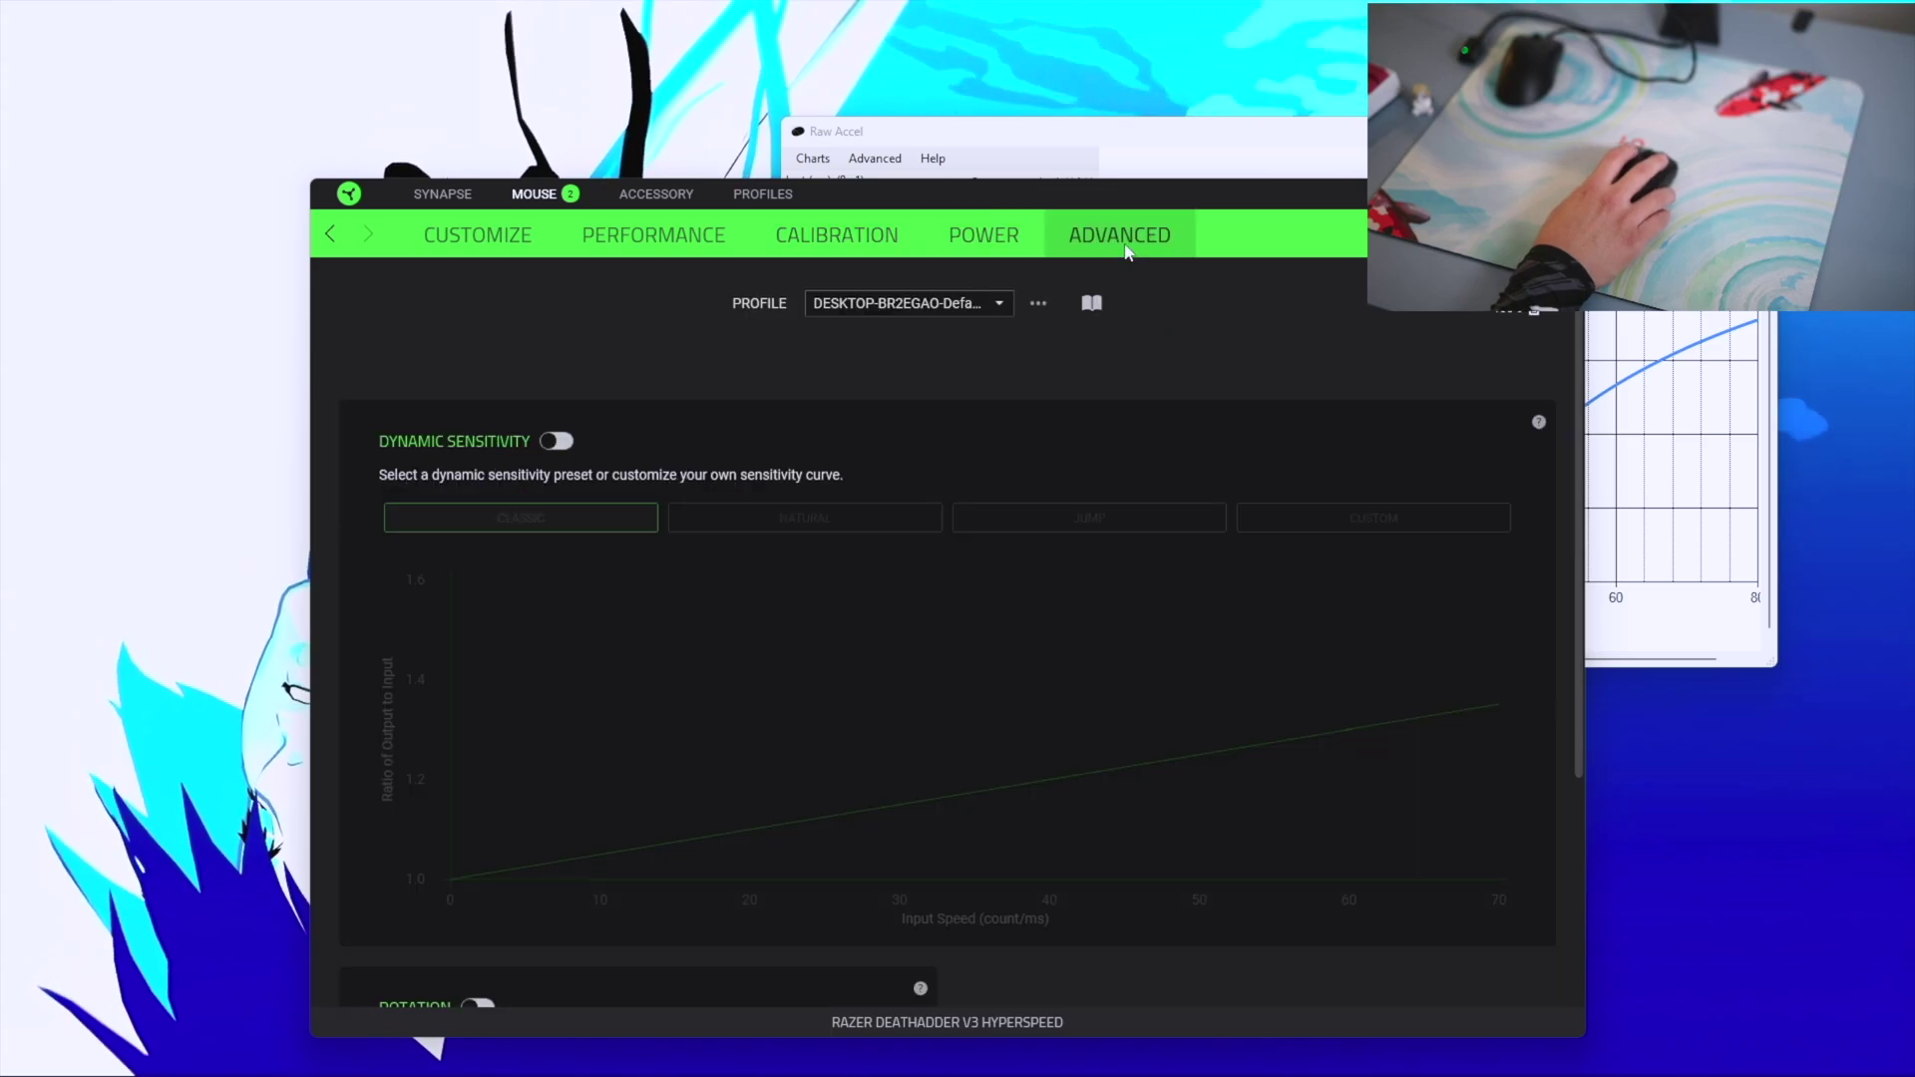
{"action": "left_click", "coordinate": [984, 237]}
{"action": "left_click", "coordinate": [653, 235]}
Browse back through the Customise, Performance and Calibration tabs, ending on the Advanced tab
{"action": "left_click", "coordinate": [478, 235]}
{"action": "left_click", "coordinate": [653, 235]}
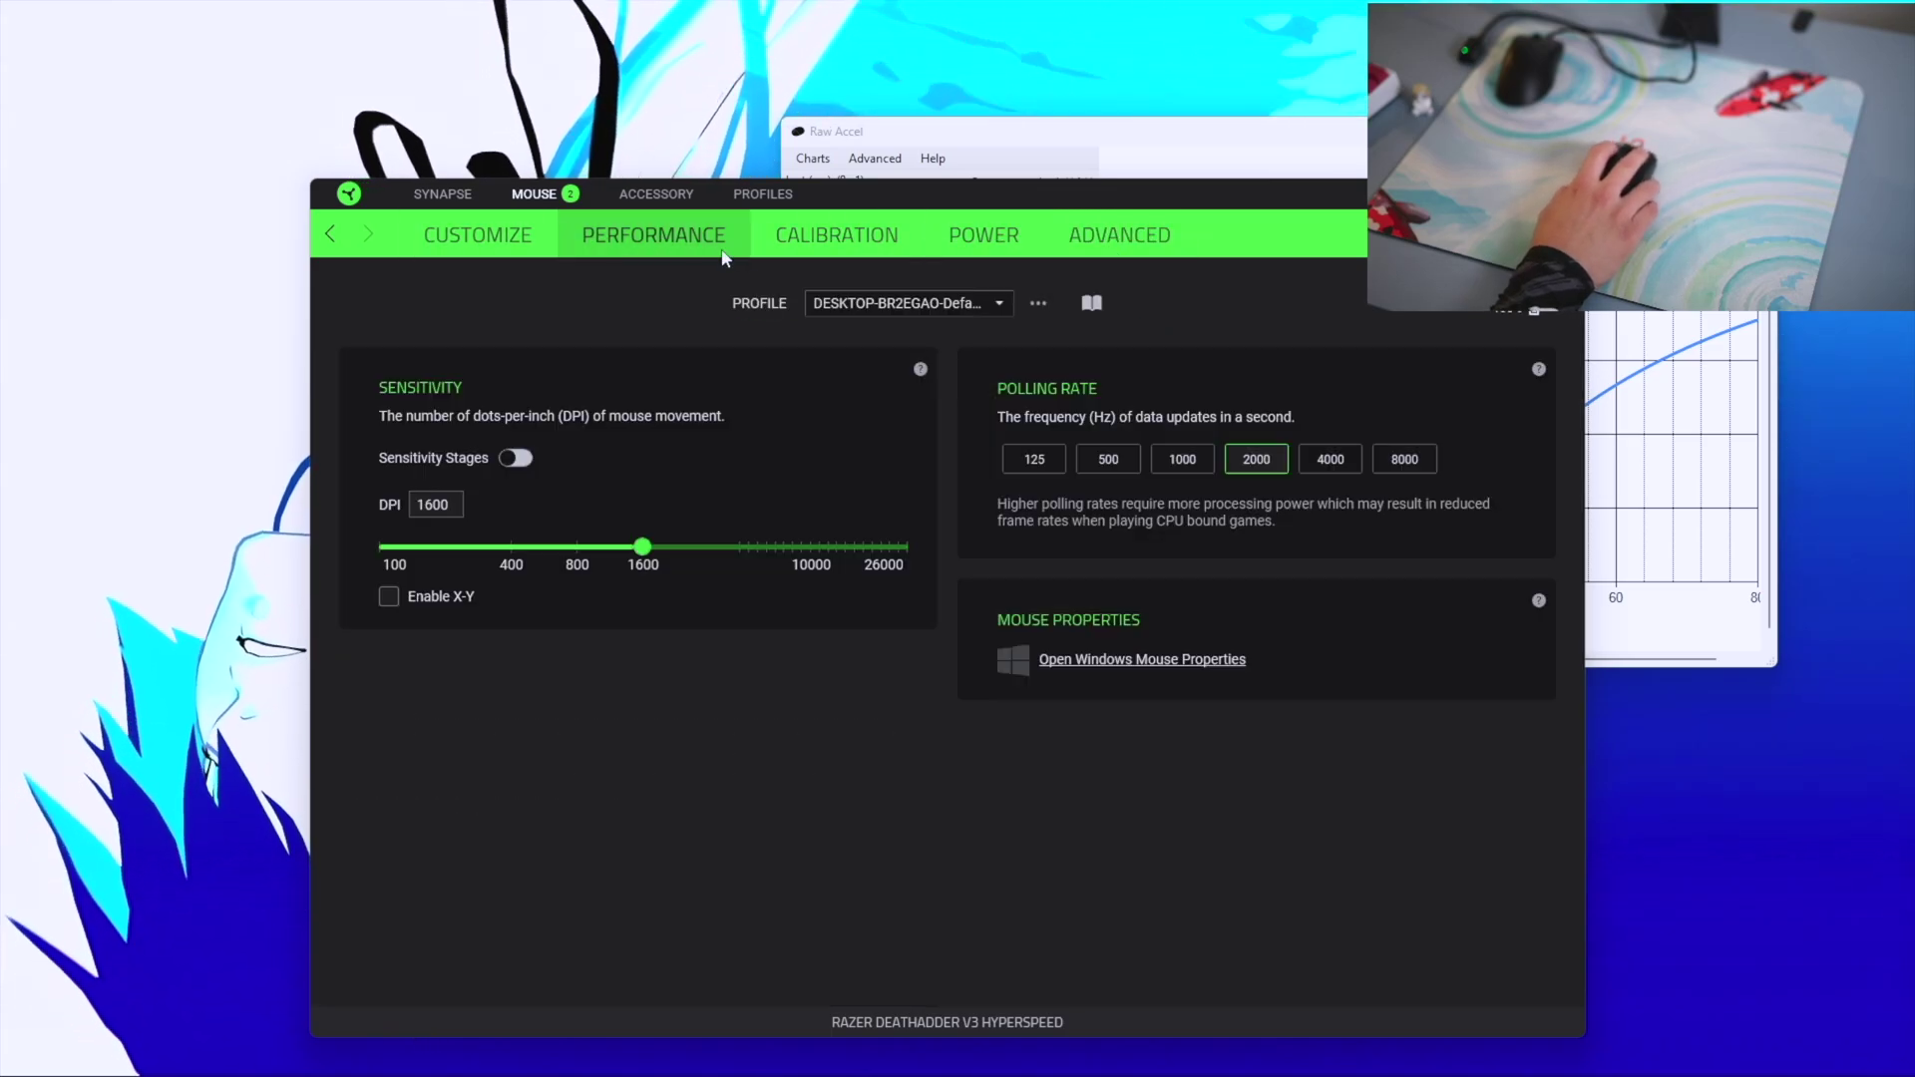
{"action": "left_click", "coordinate": [836, 235]}
{"action": "left_click", "coordinate": [993, 235]}
{"action": "left_click", "coordinate": [1119, 236]}
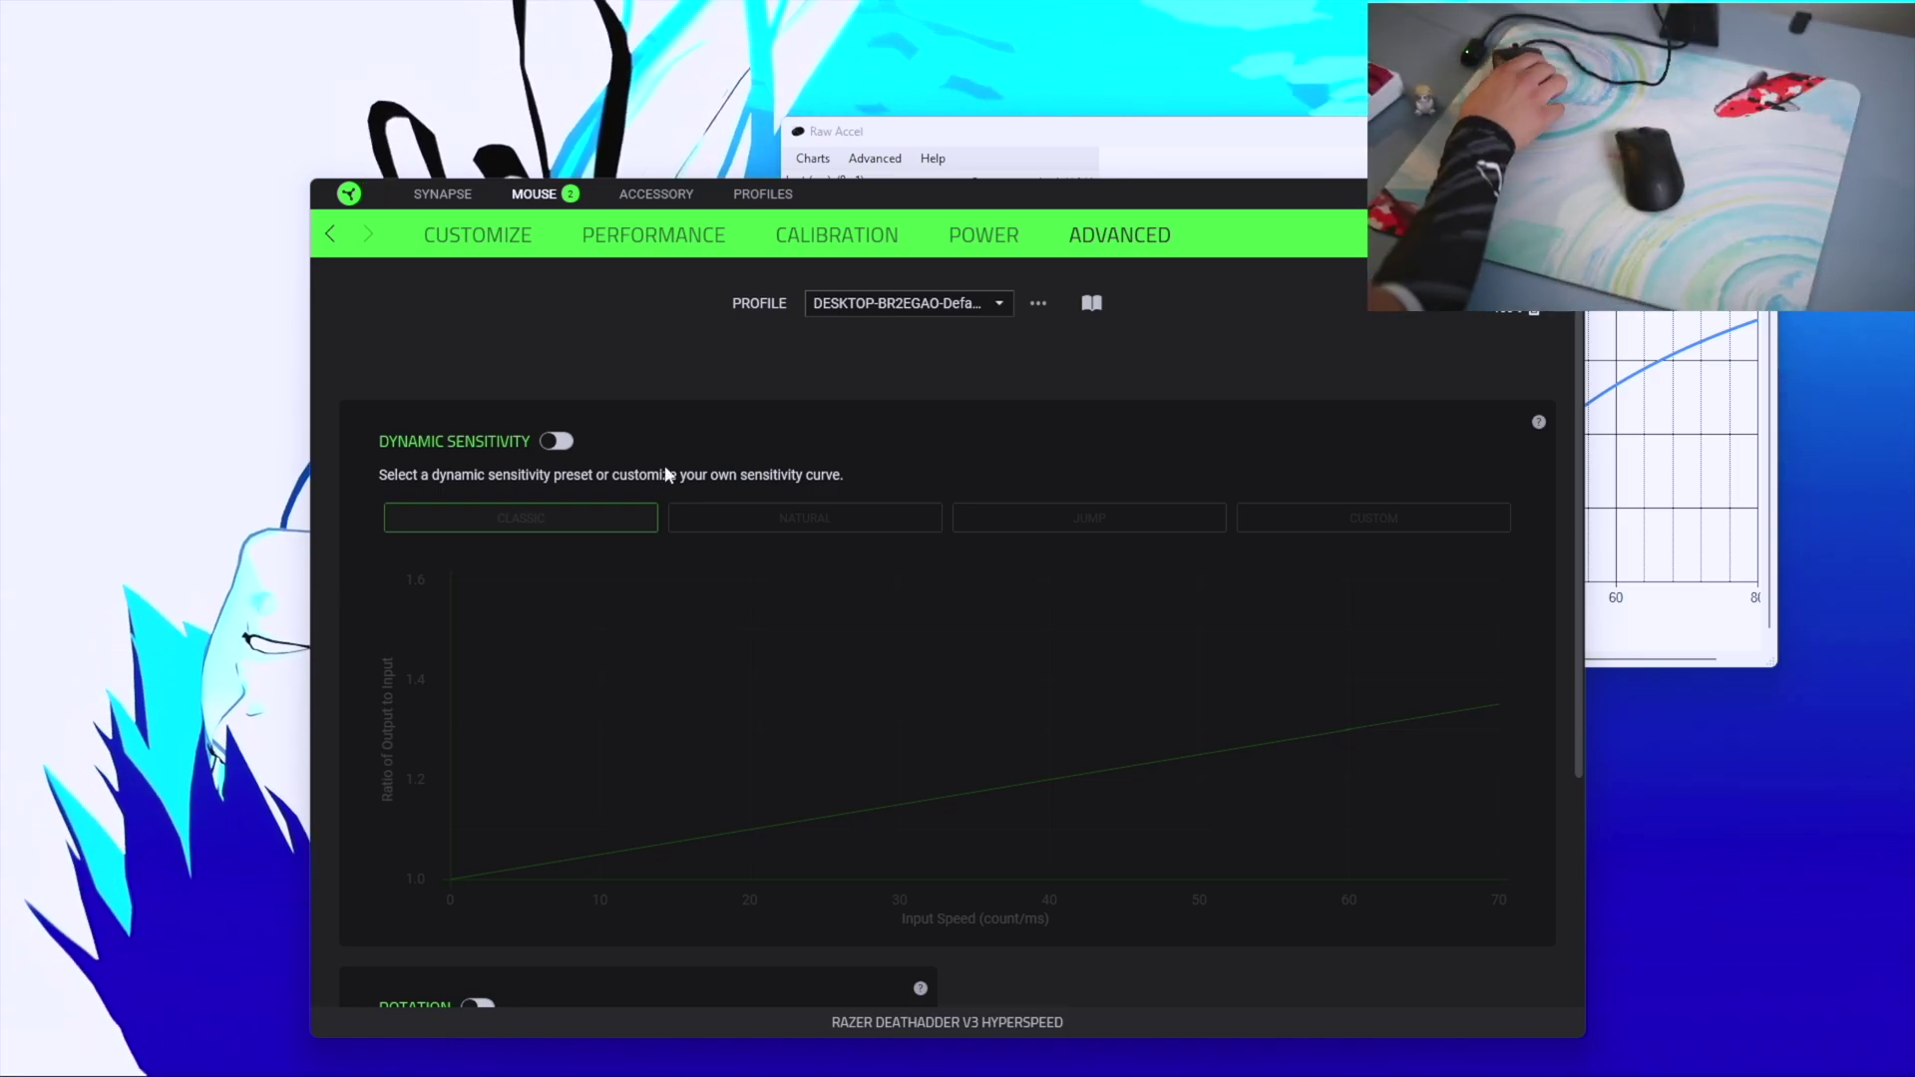
Turn on Dynamic Sensitivity and try the Natural, Jump and Custom curve presets
{"action": "left_click", "coordinate": [556, 442]}
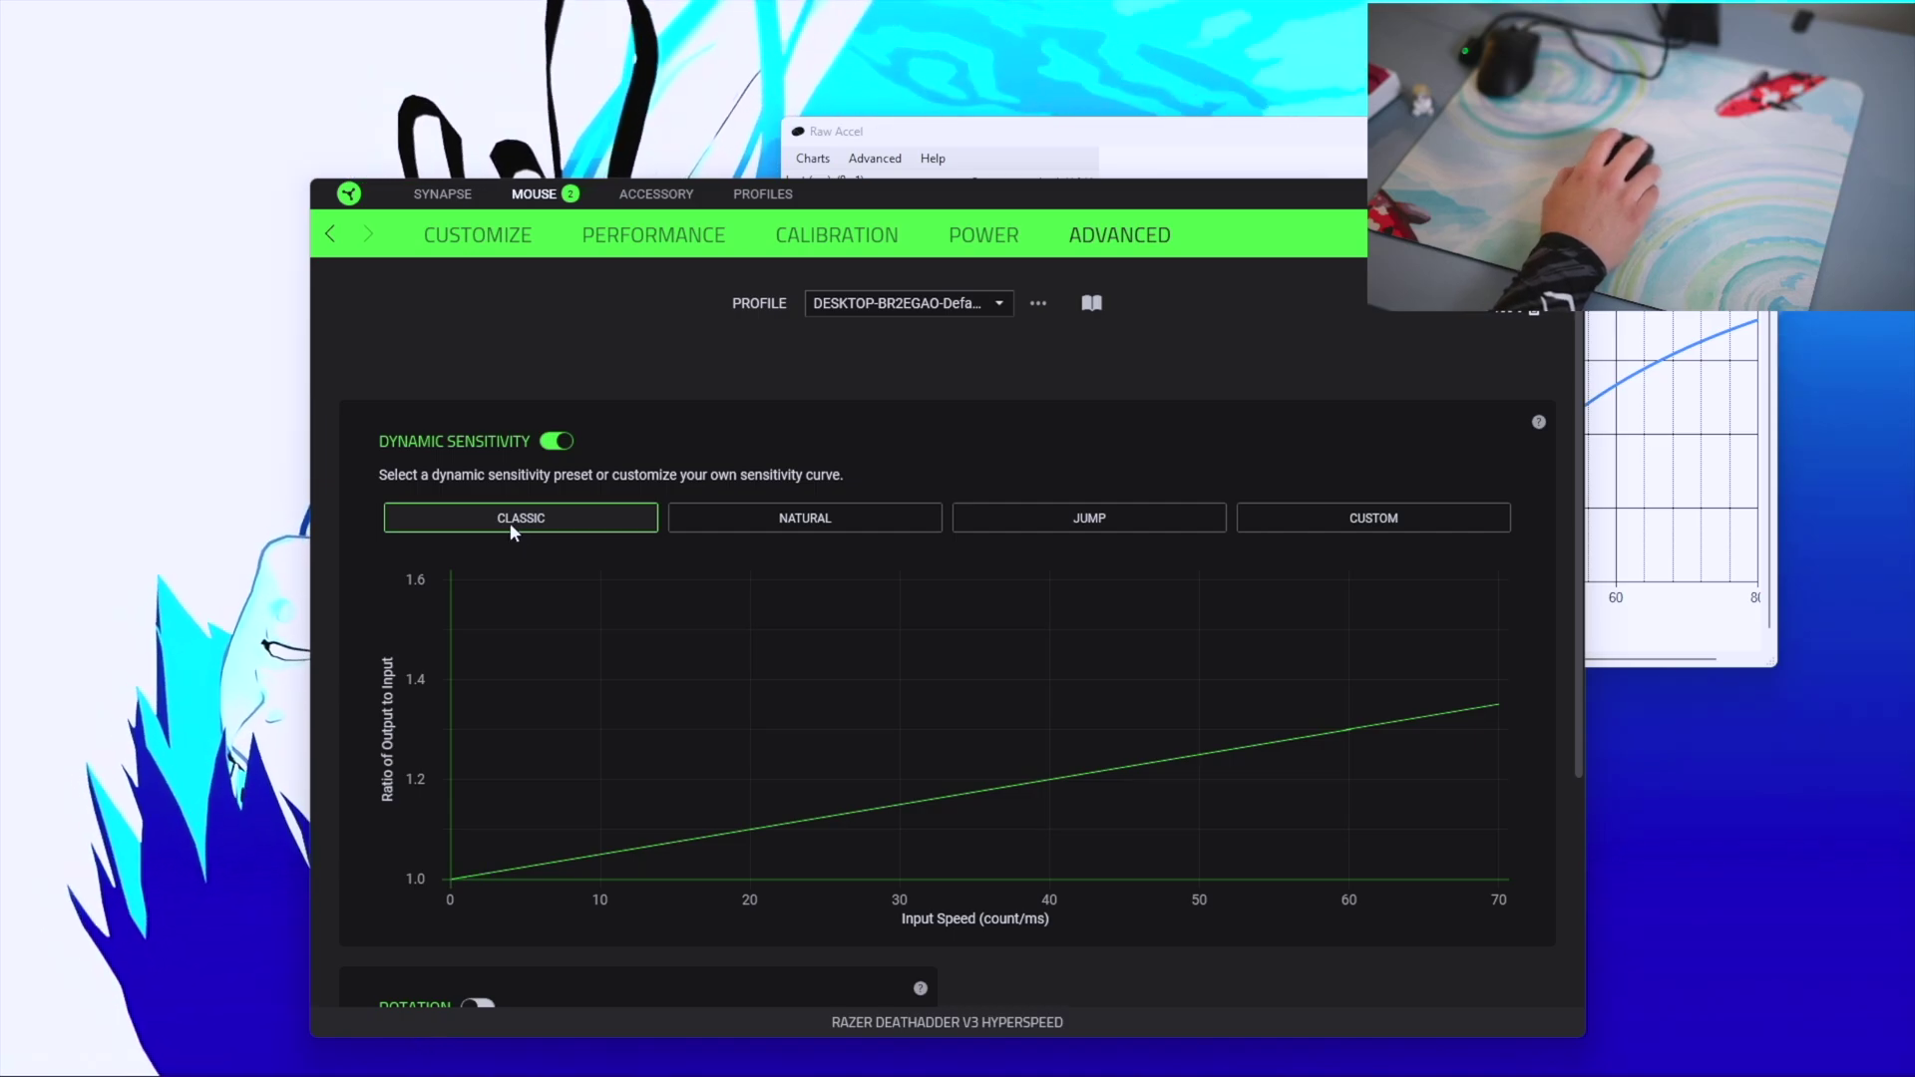
{"action": "left_click", "coordinate": [825, 525]}
{"action": "left_click", "coordinate": [1156, 527]}
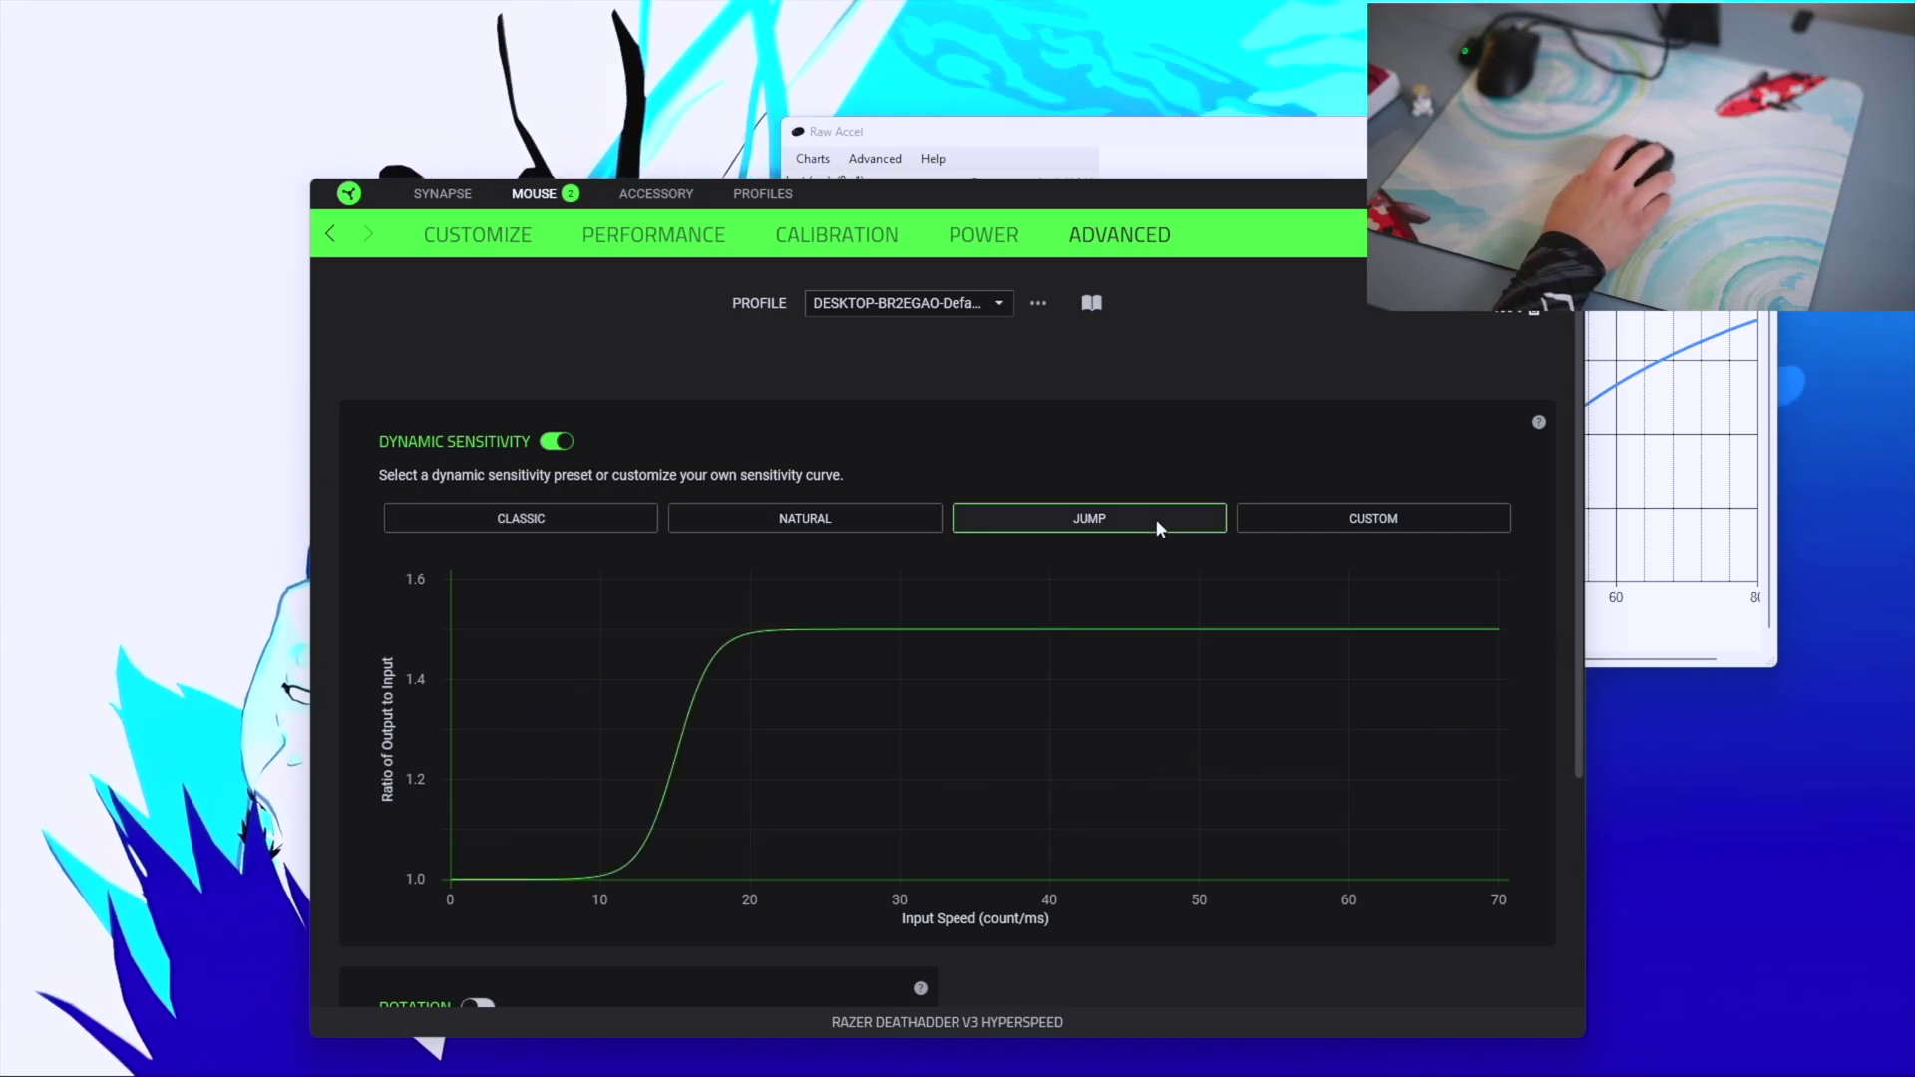
{"action": "left_click", "coordinate": [1349, 518]}
{"action": "left_click", "coordinate": [1077, 529]}
{"action": "left_click", "coordinate": [781, 527]}
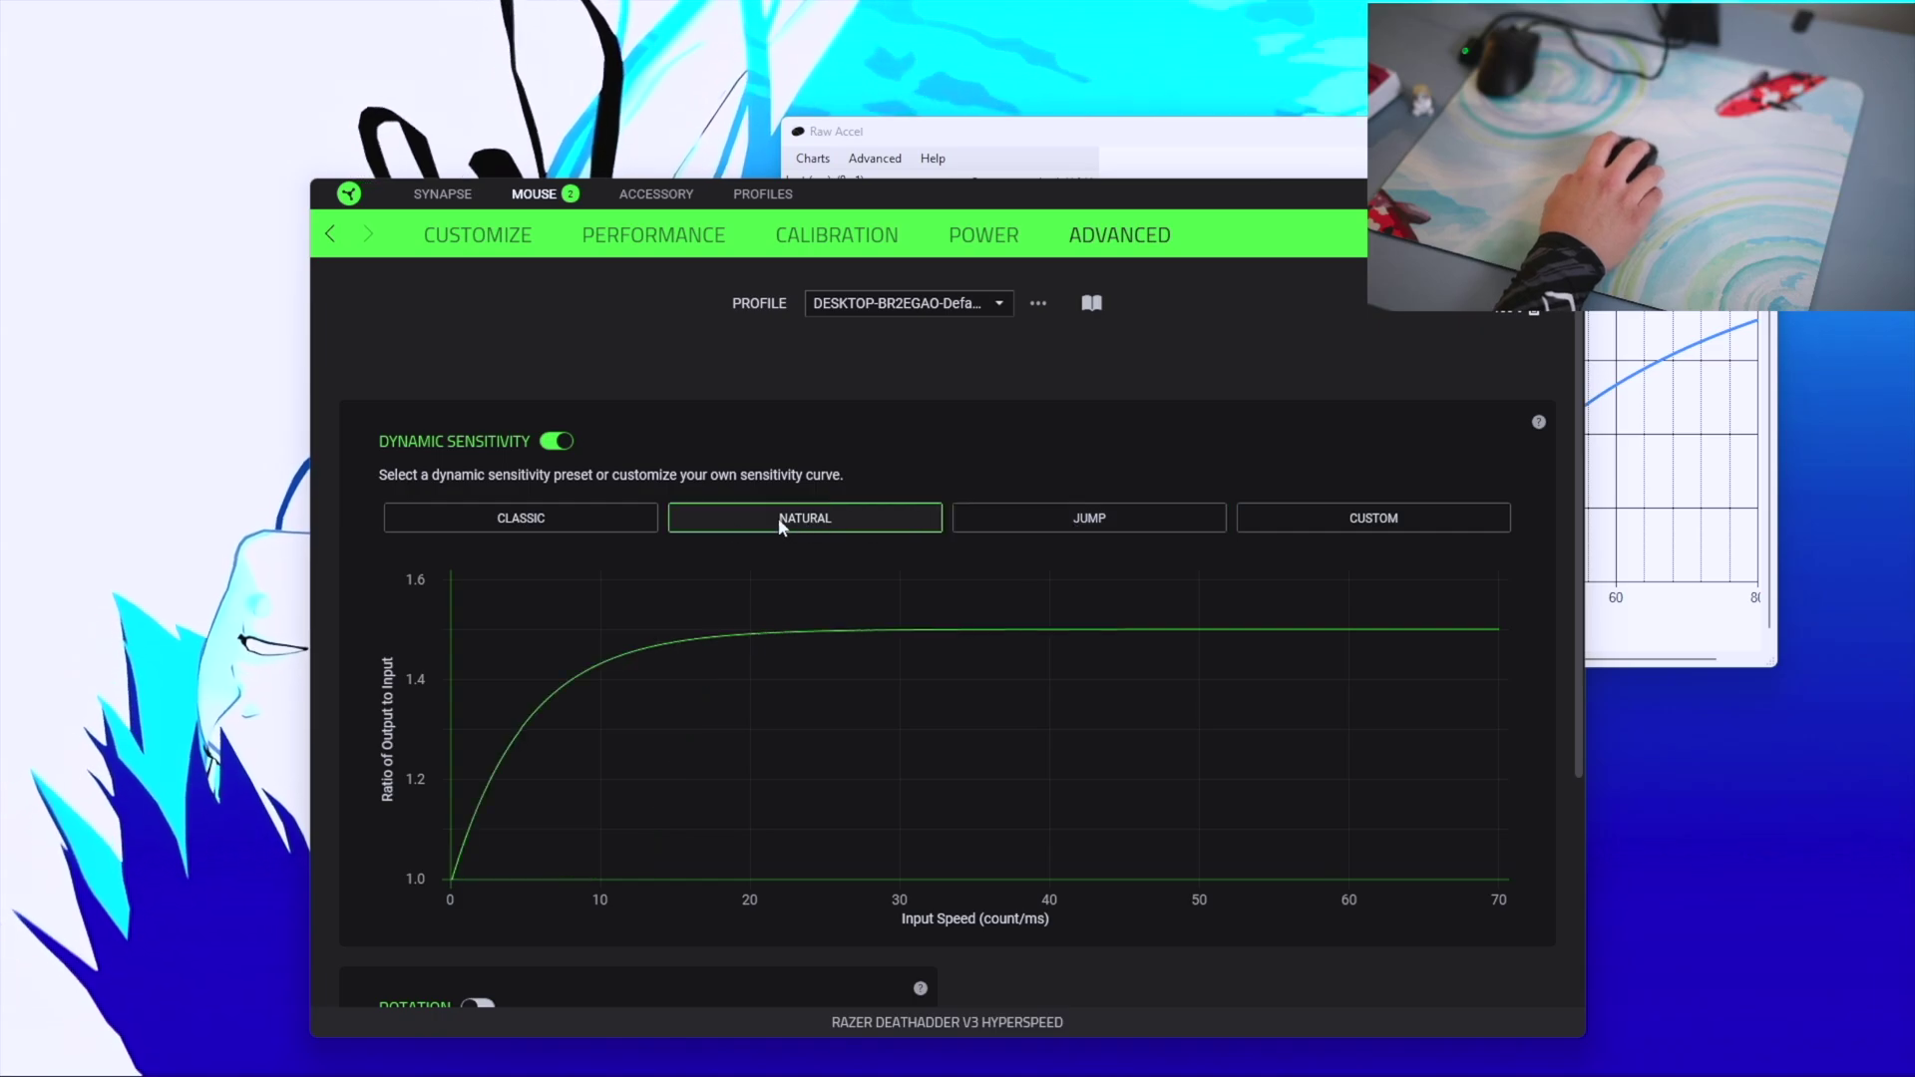
Cycle through Classic, Natural, Jump and Custom again, finishing on the linear Classic preset
{"action": "left_click", "coordinate": [613, 521]}
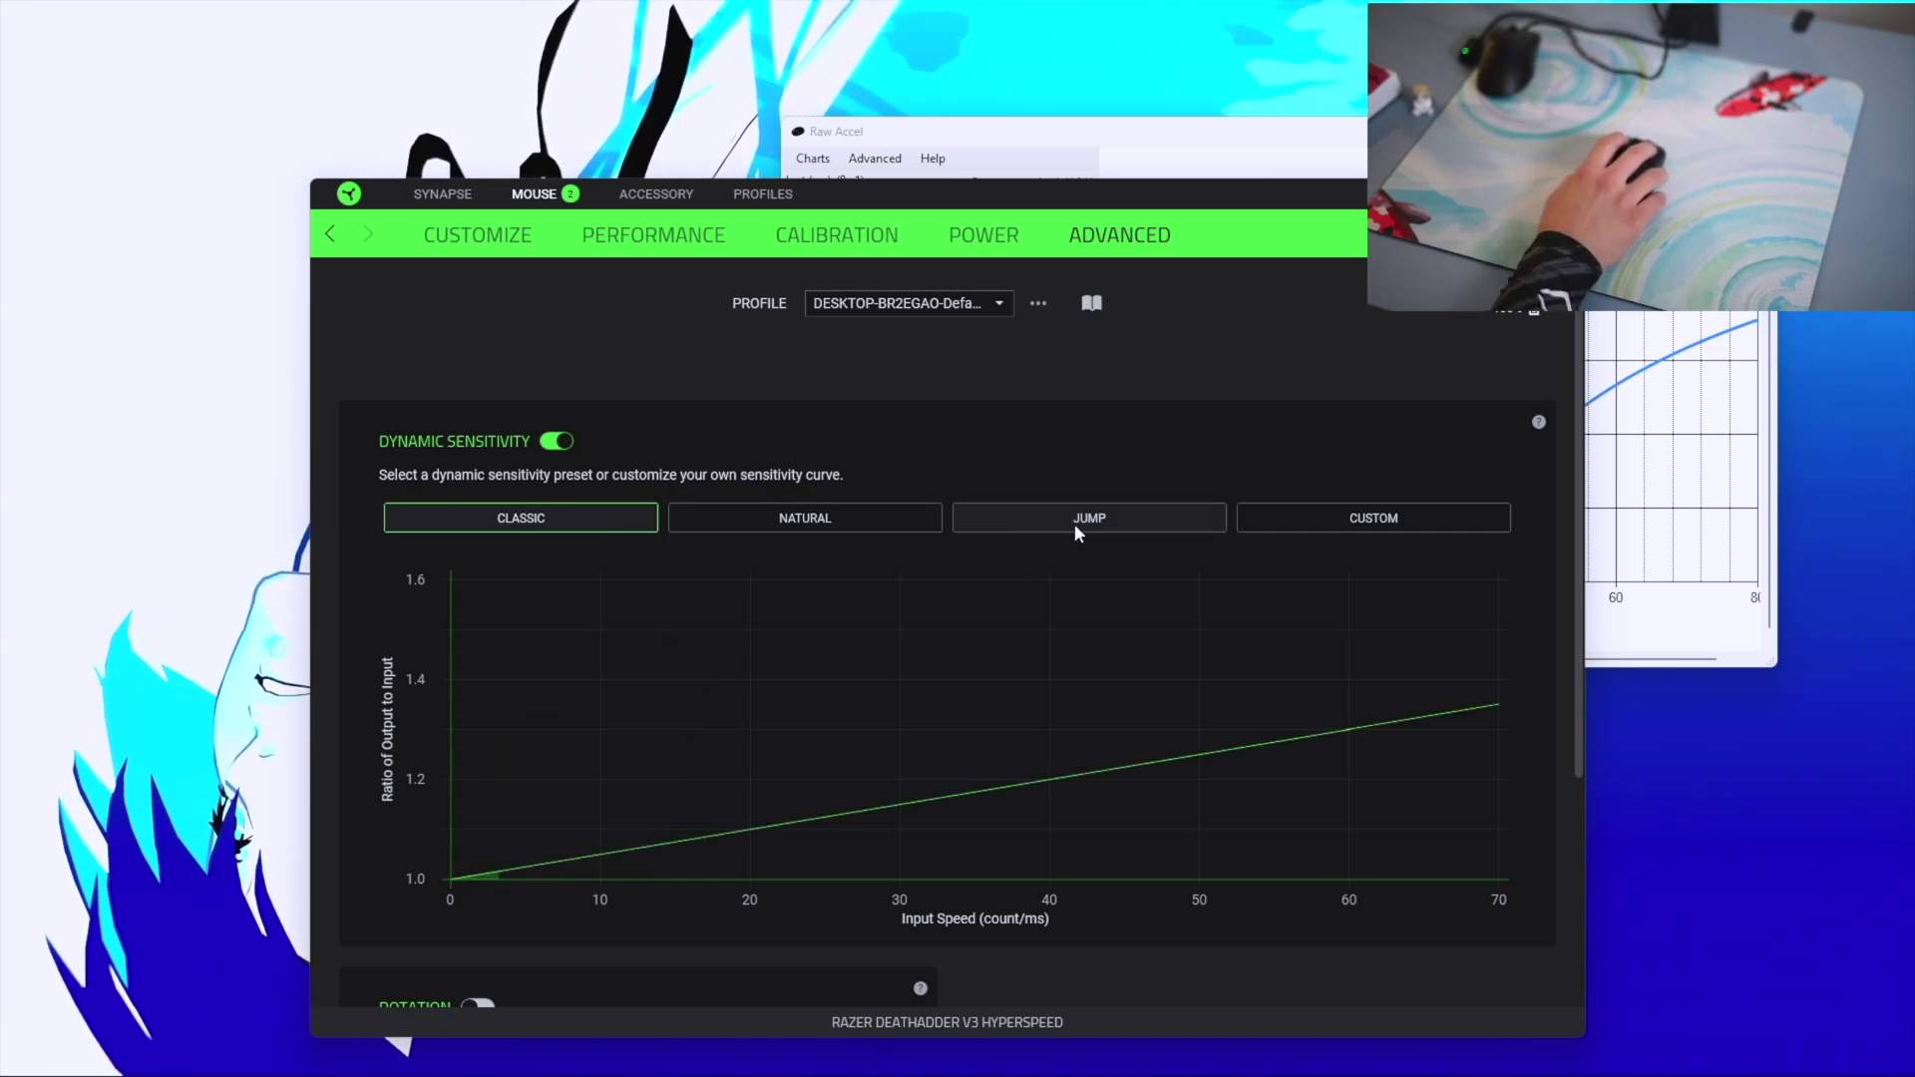
{"action": "left_click", "coordinate": [752, 529]}
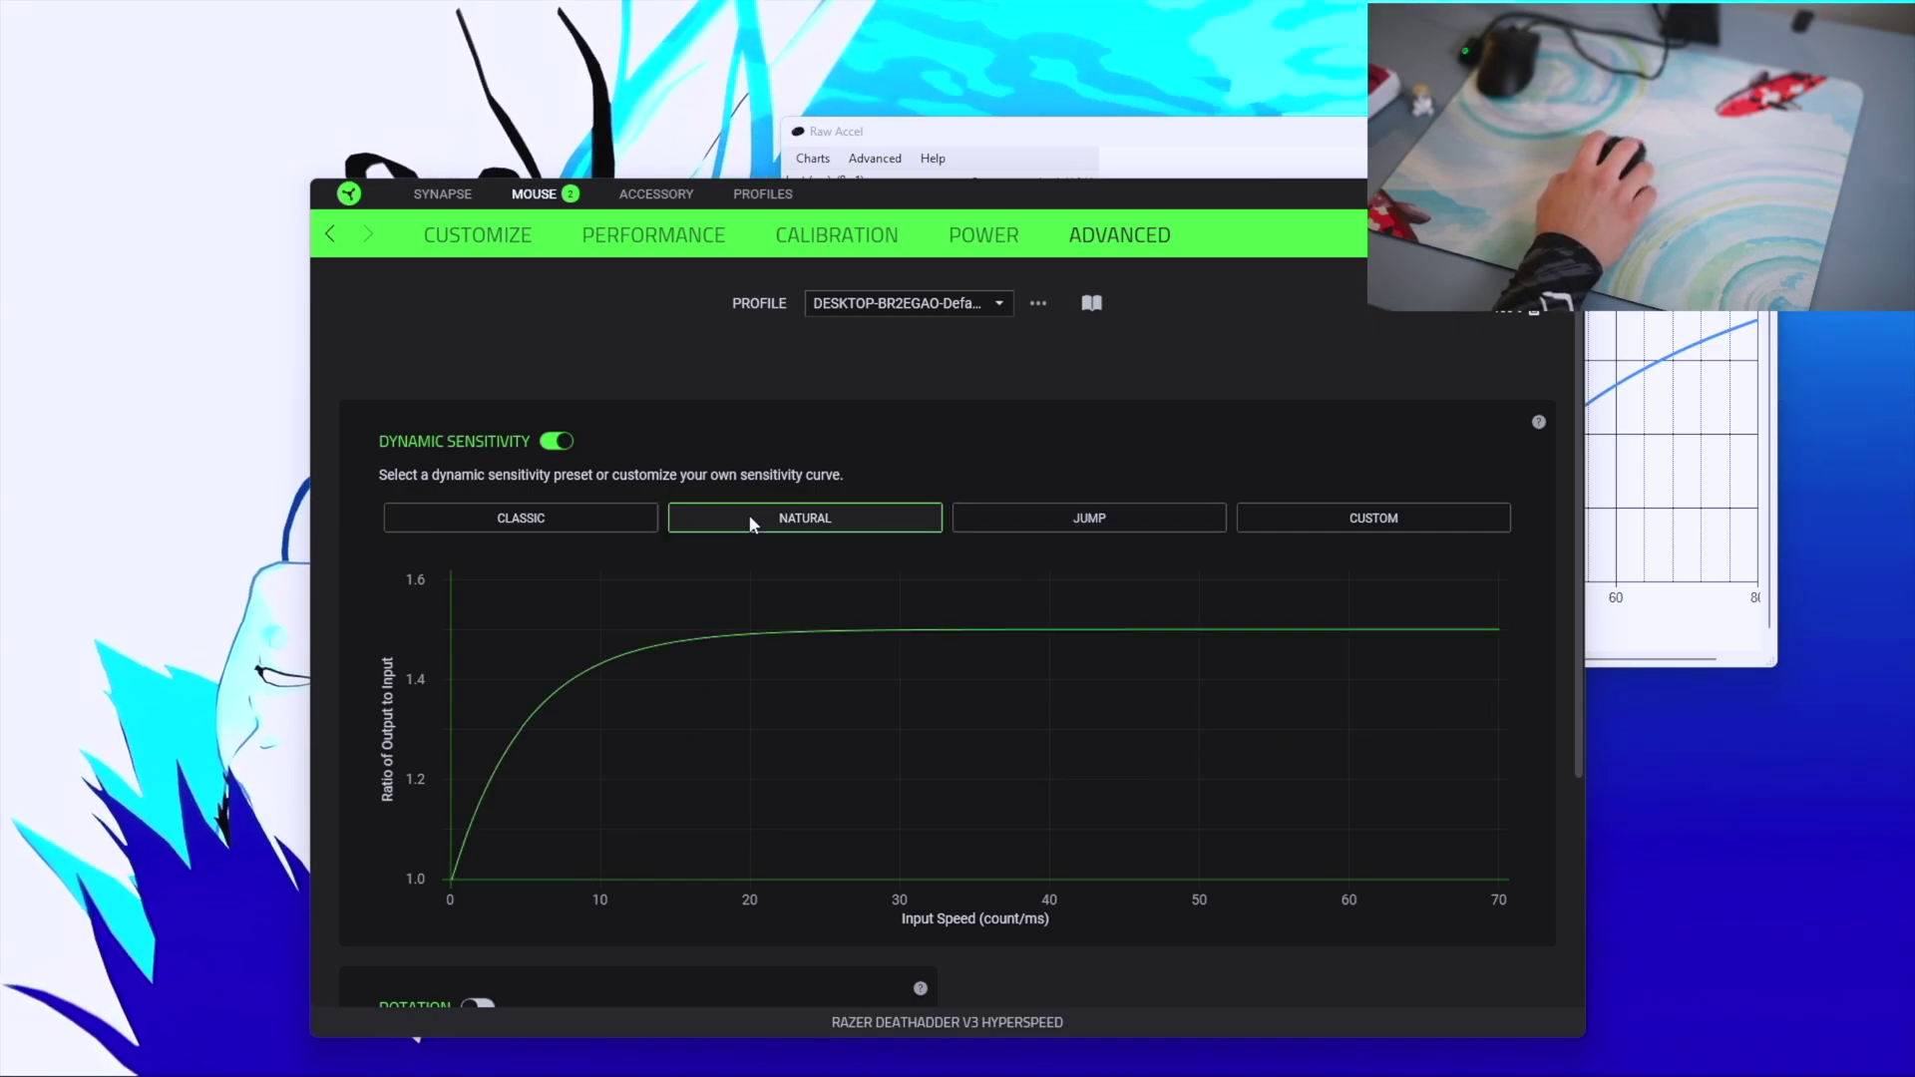
{"action": "left_click", "coordinate": [1114, 525]}
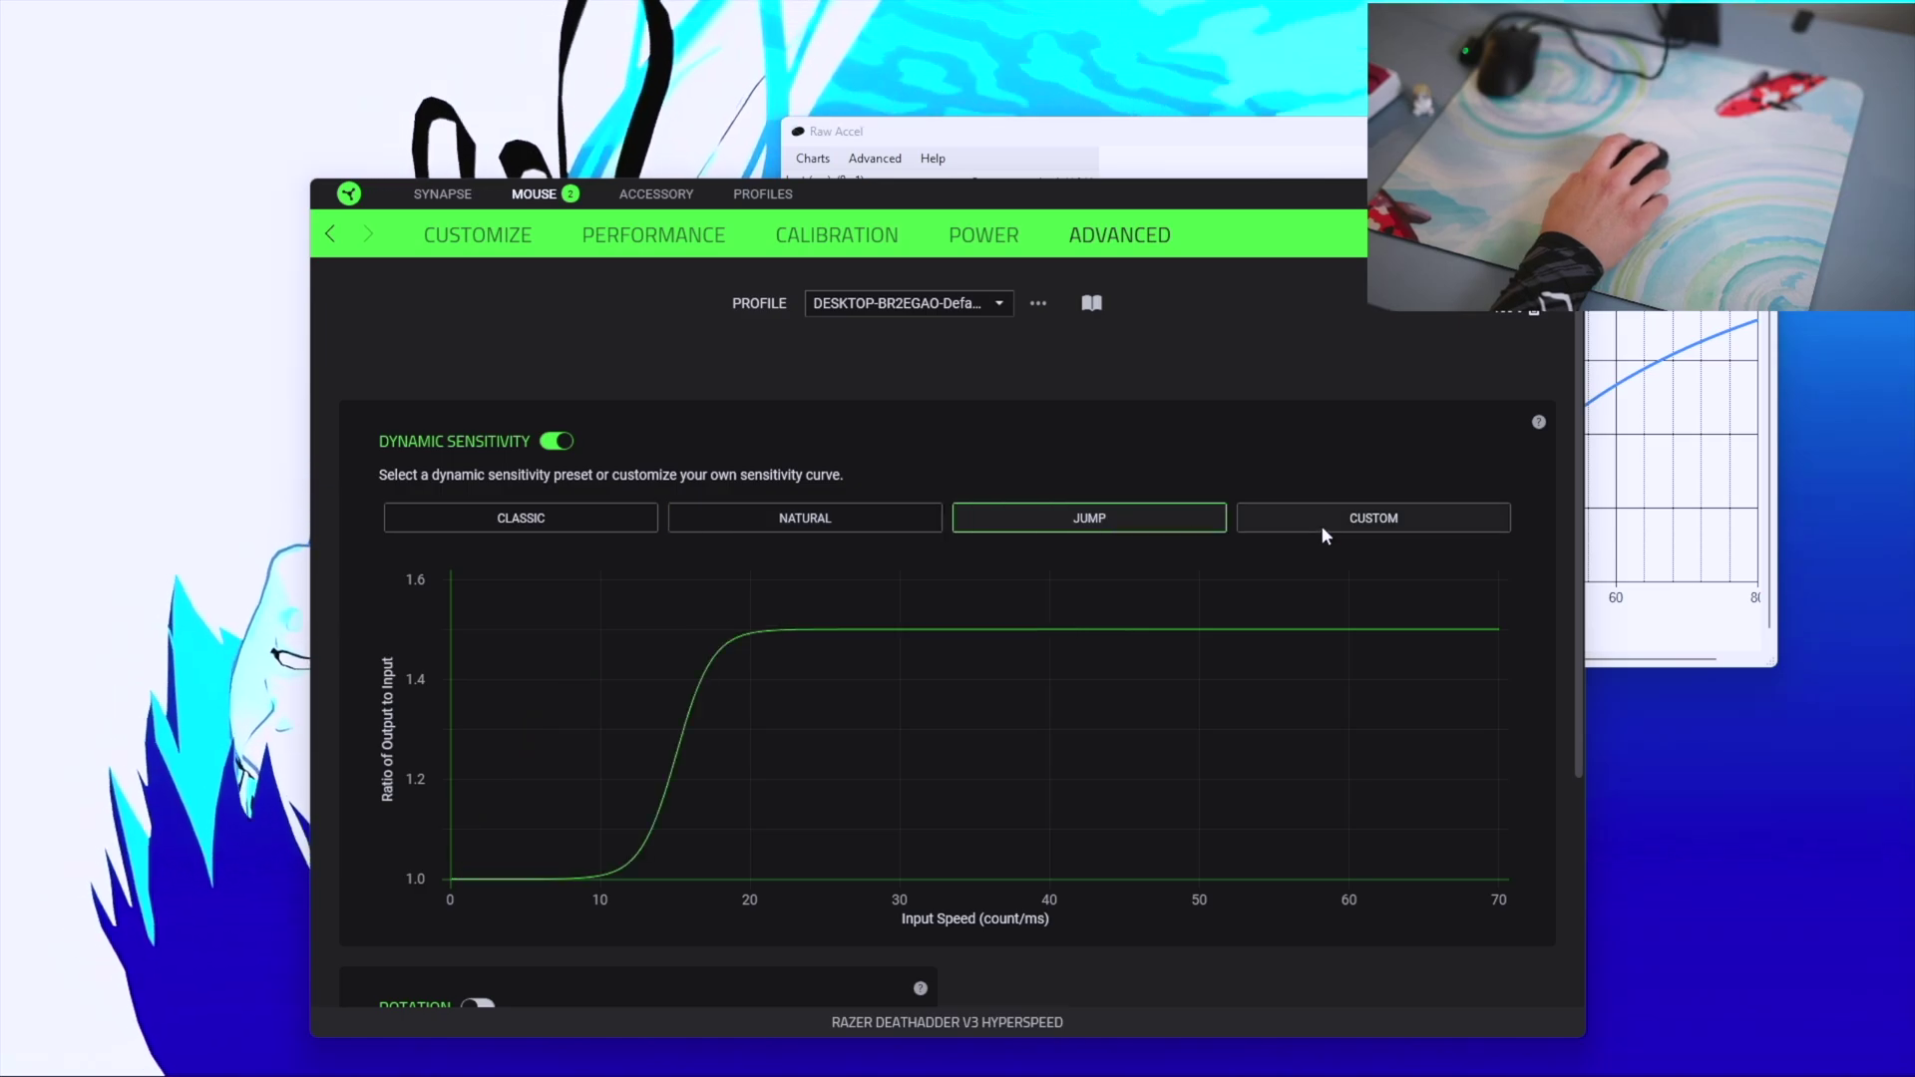
{"action": "left_click", "coordinate": [1323, 529]}
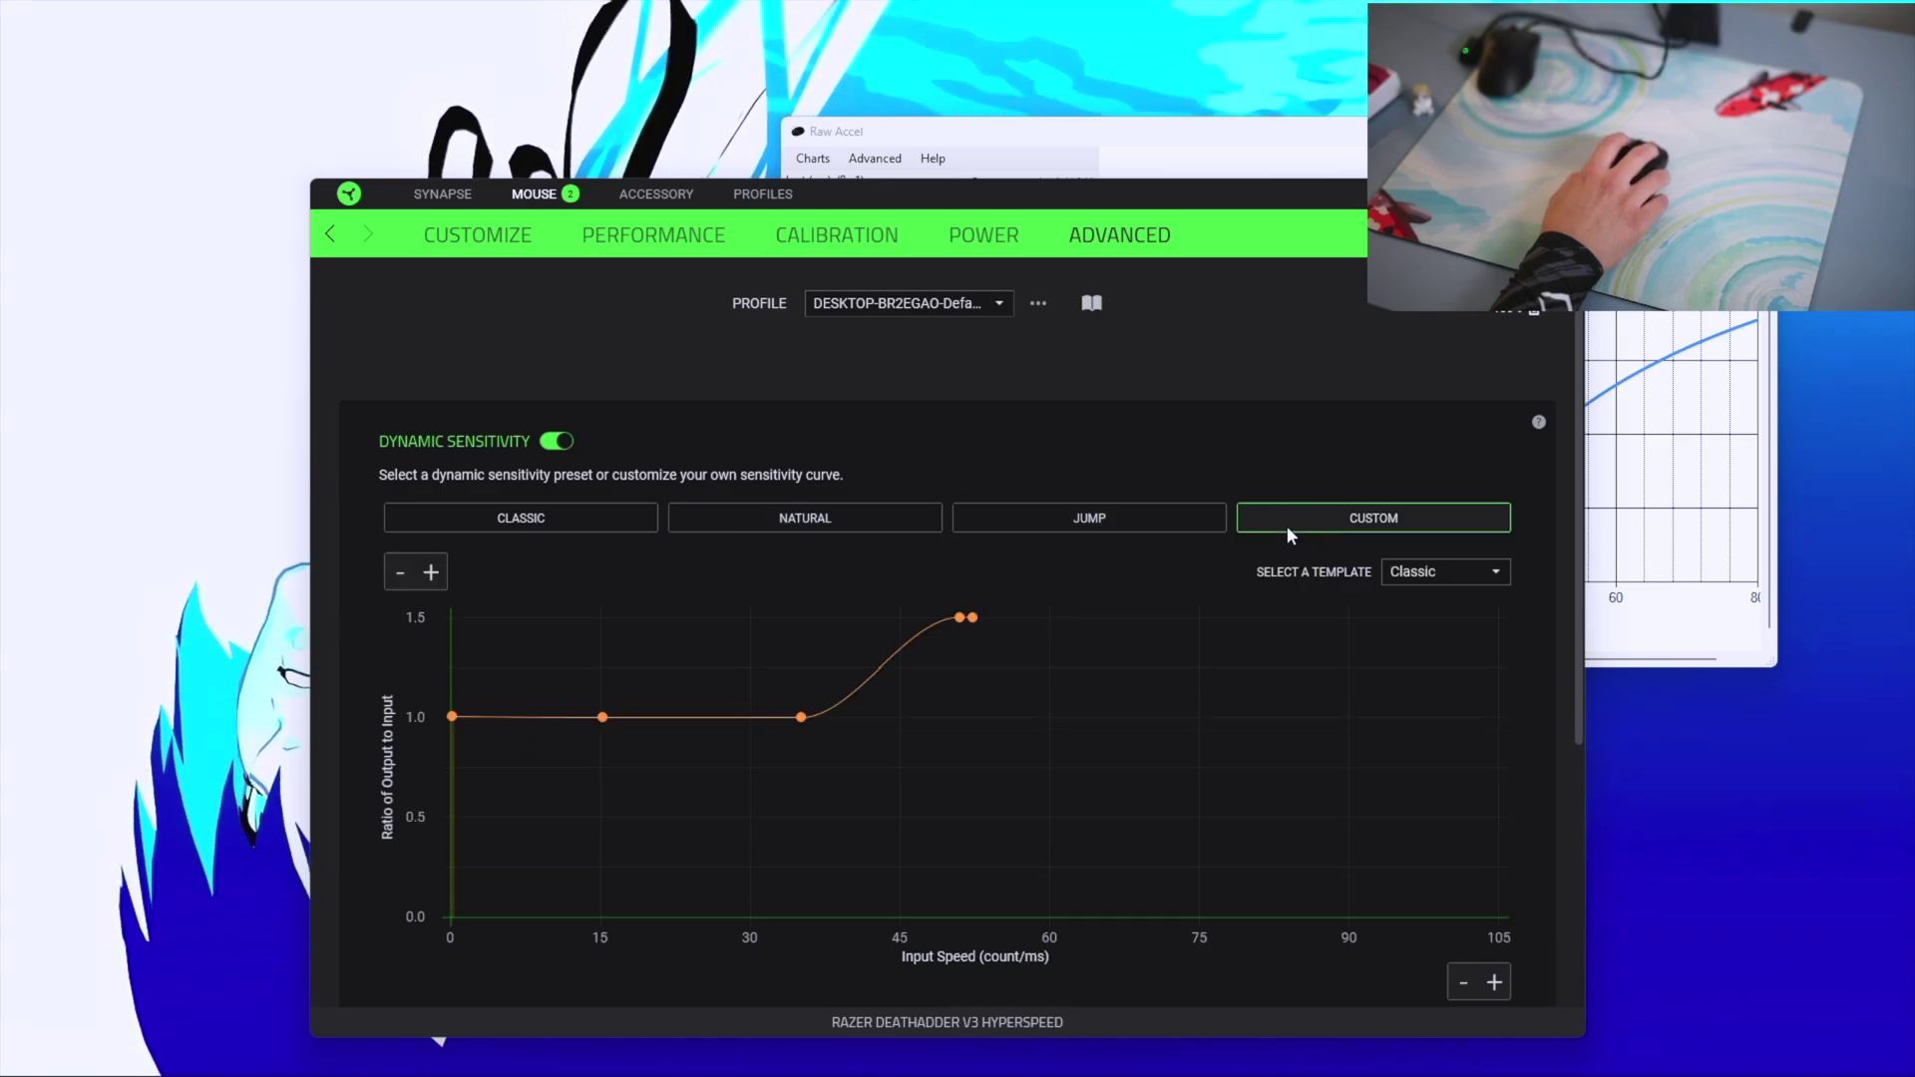
{"action": "left_click", "coordinate": [504, 519]}
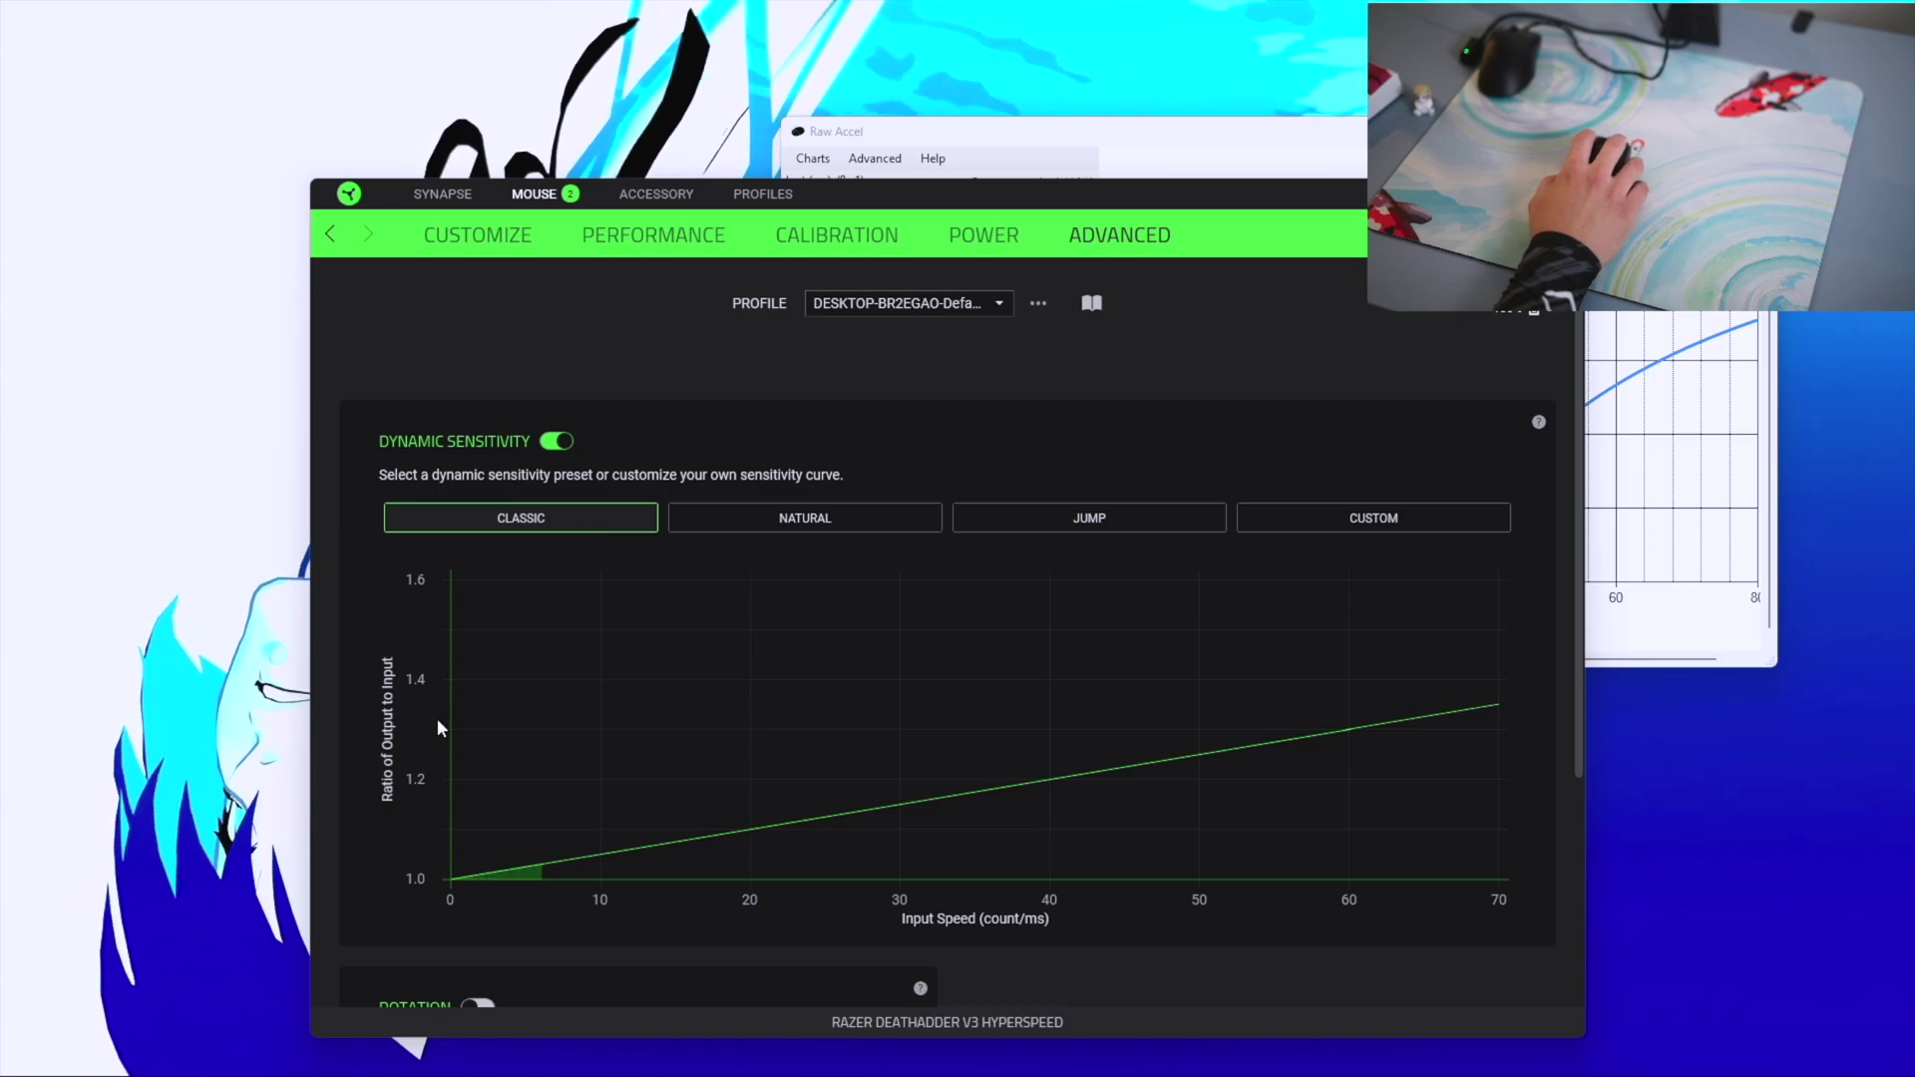
Compare the Classic, Natural and Jump curves by switching between the presets
{"action": "scroll", "coordinate": [710, 726], "scroll_direction": "down", "scroll_amount": 2}
{"action": "scroll", "coordinate": [714, 758], "scroll_direction": "up", "scroll_amount": 2}
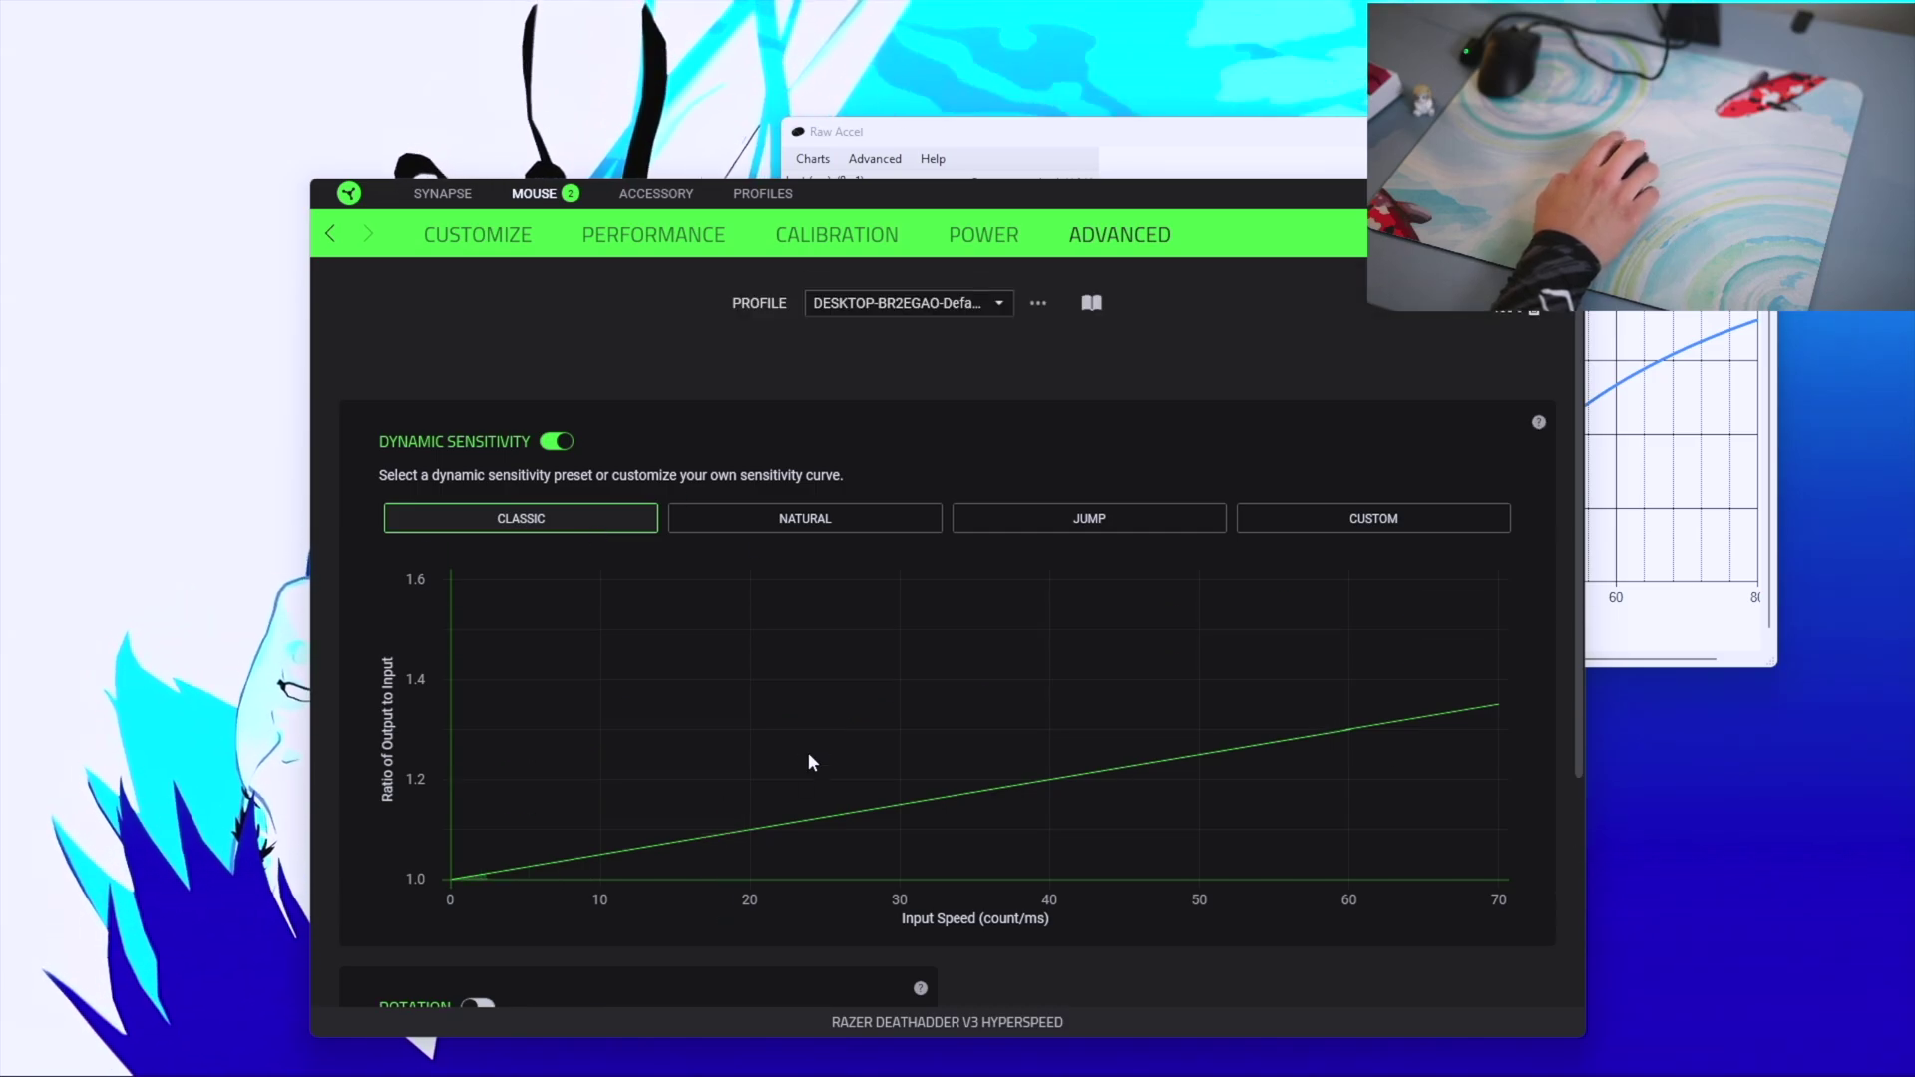
{"action": "scroll", "coordinate": [808, 798], "scroll_direction": "down", "scroll_amount": 2}
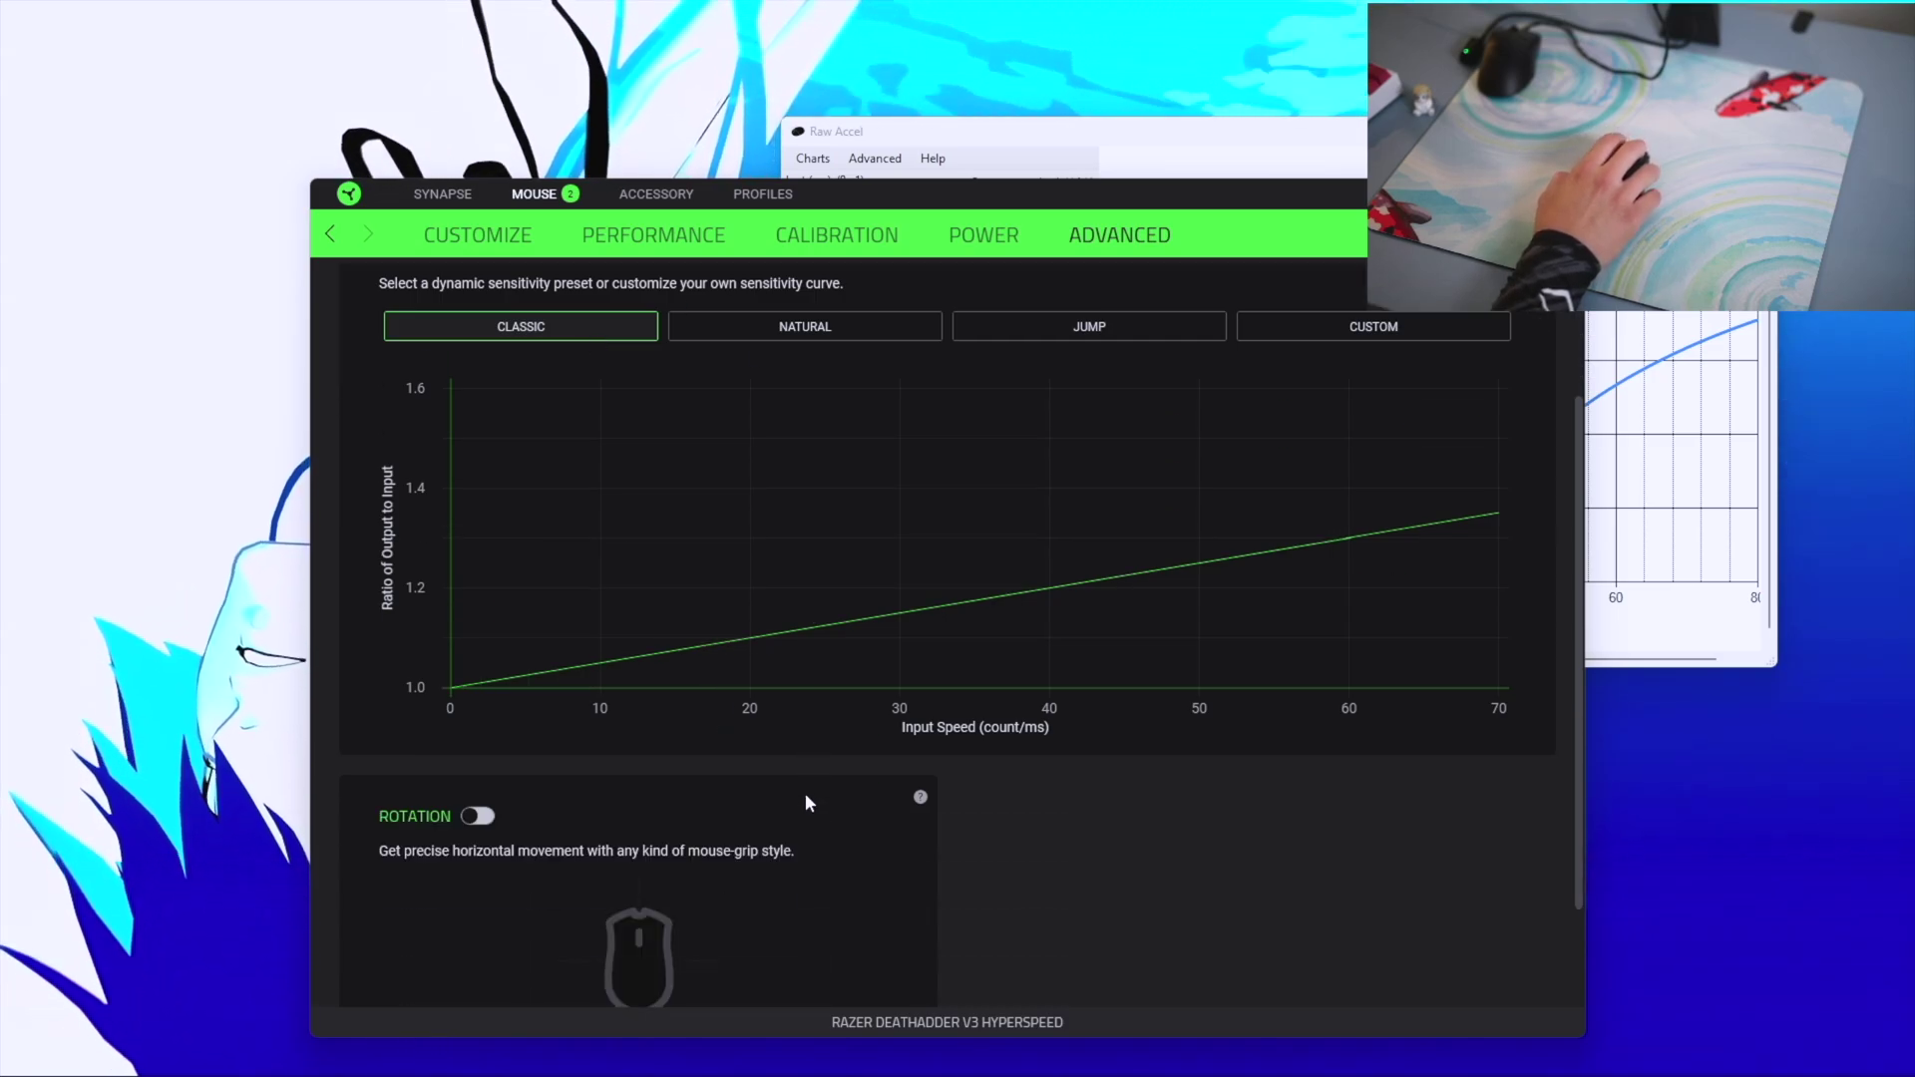
{"action": "scroll", "coordinate": [806, 794], "scroll_direction": "up", "scroll_amount": 2}
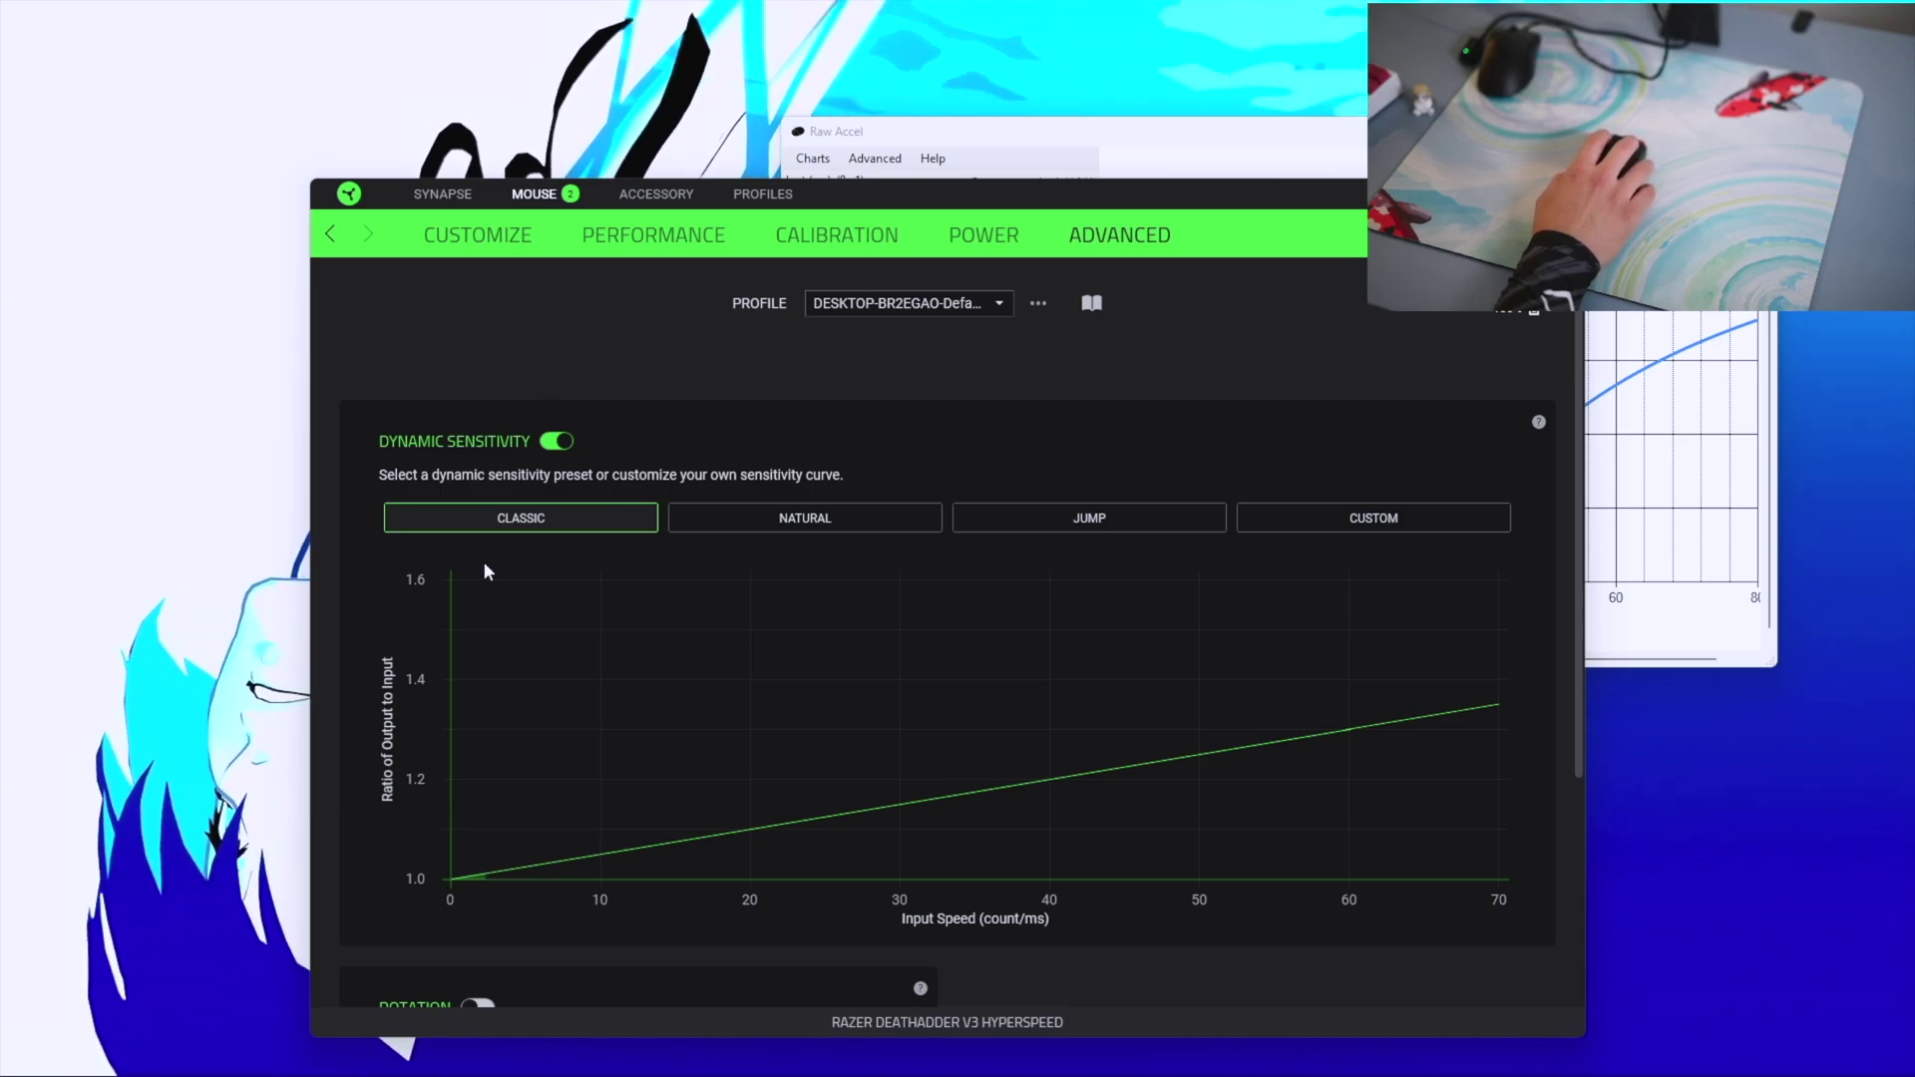
{"action": "left_click", "coordinate": [883, 524]}
{"action": "left_click", "coordinate": [584, 516]}
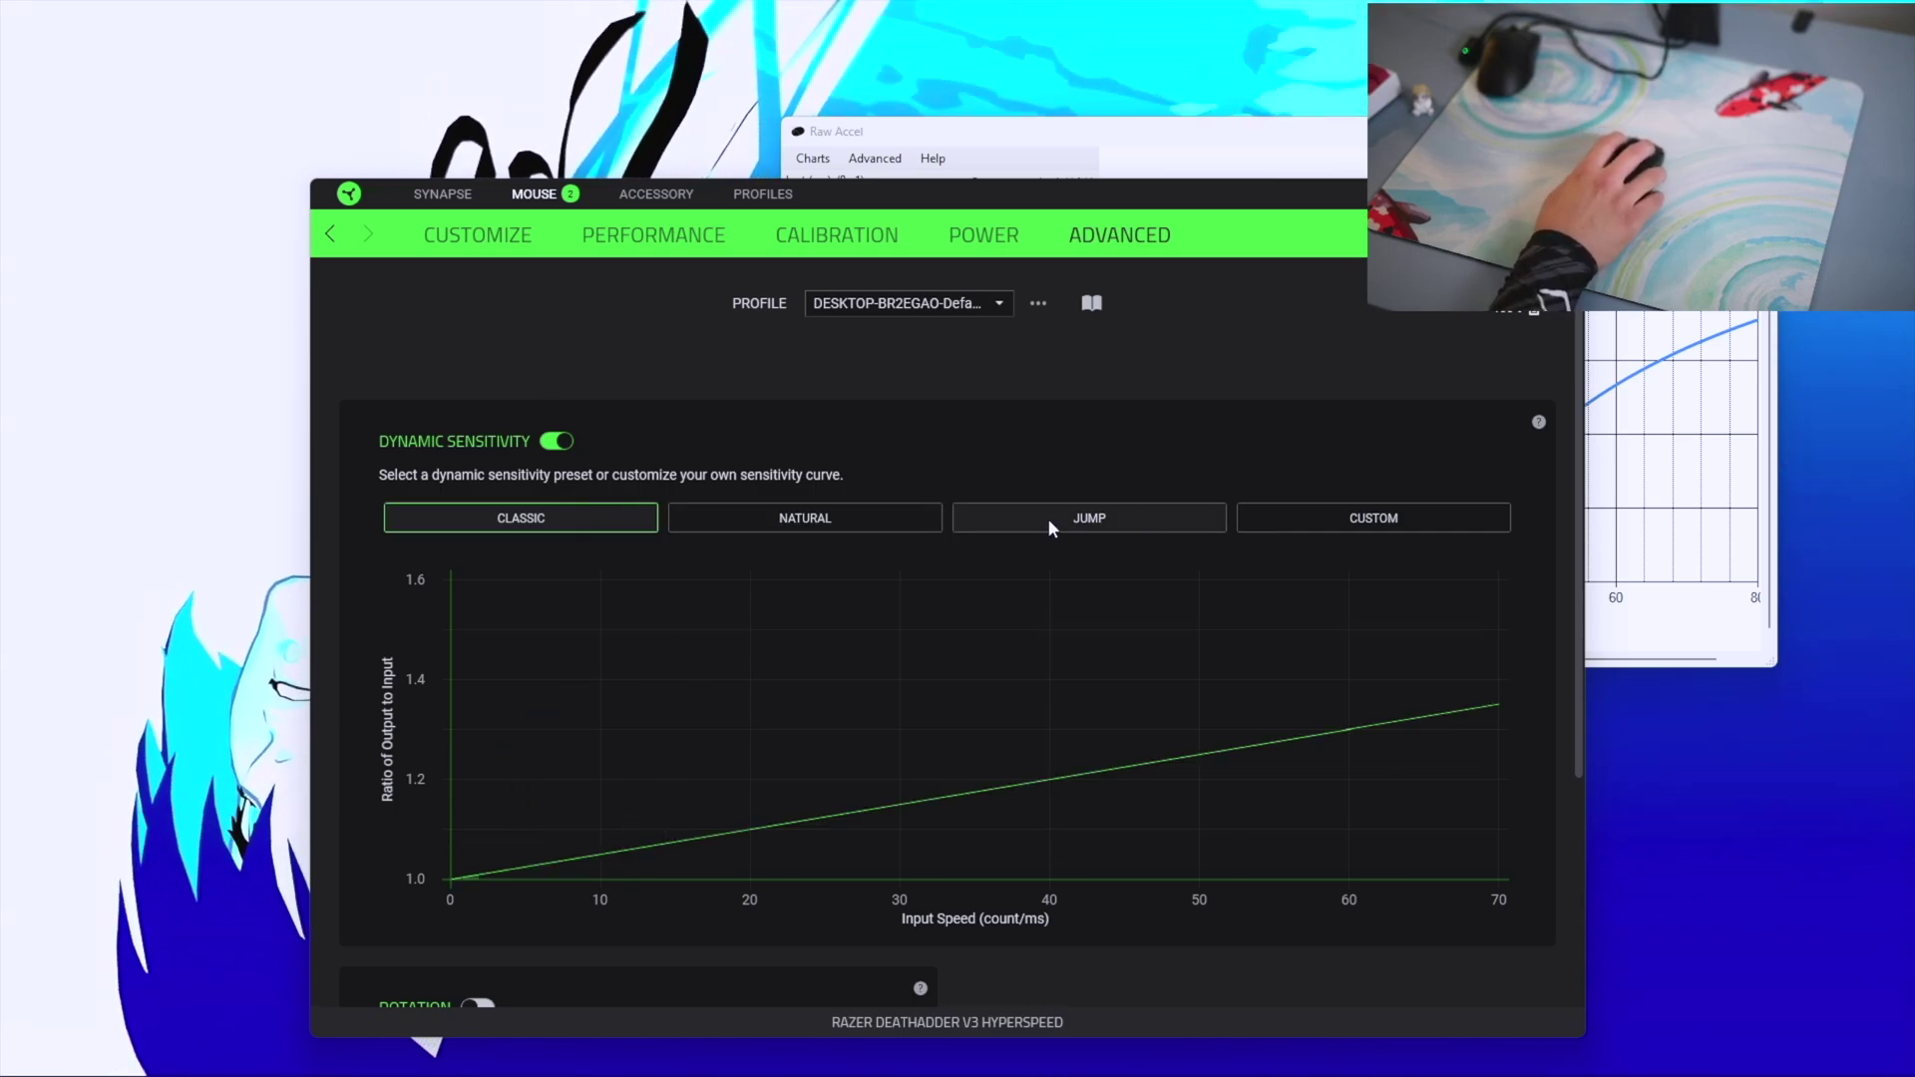
{"action": "left_click", "coordinate": [728, 519]}
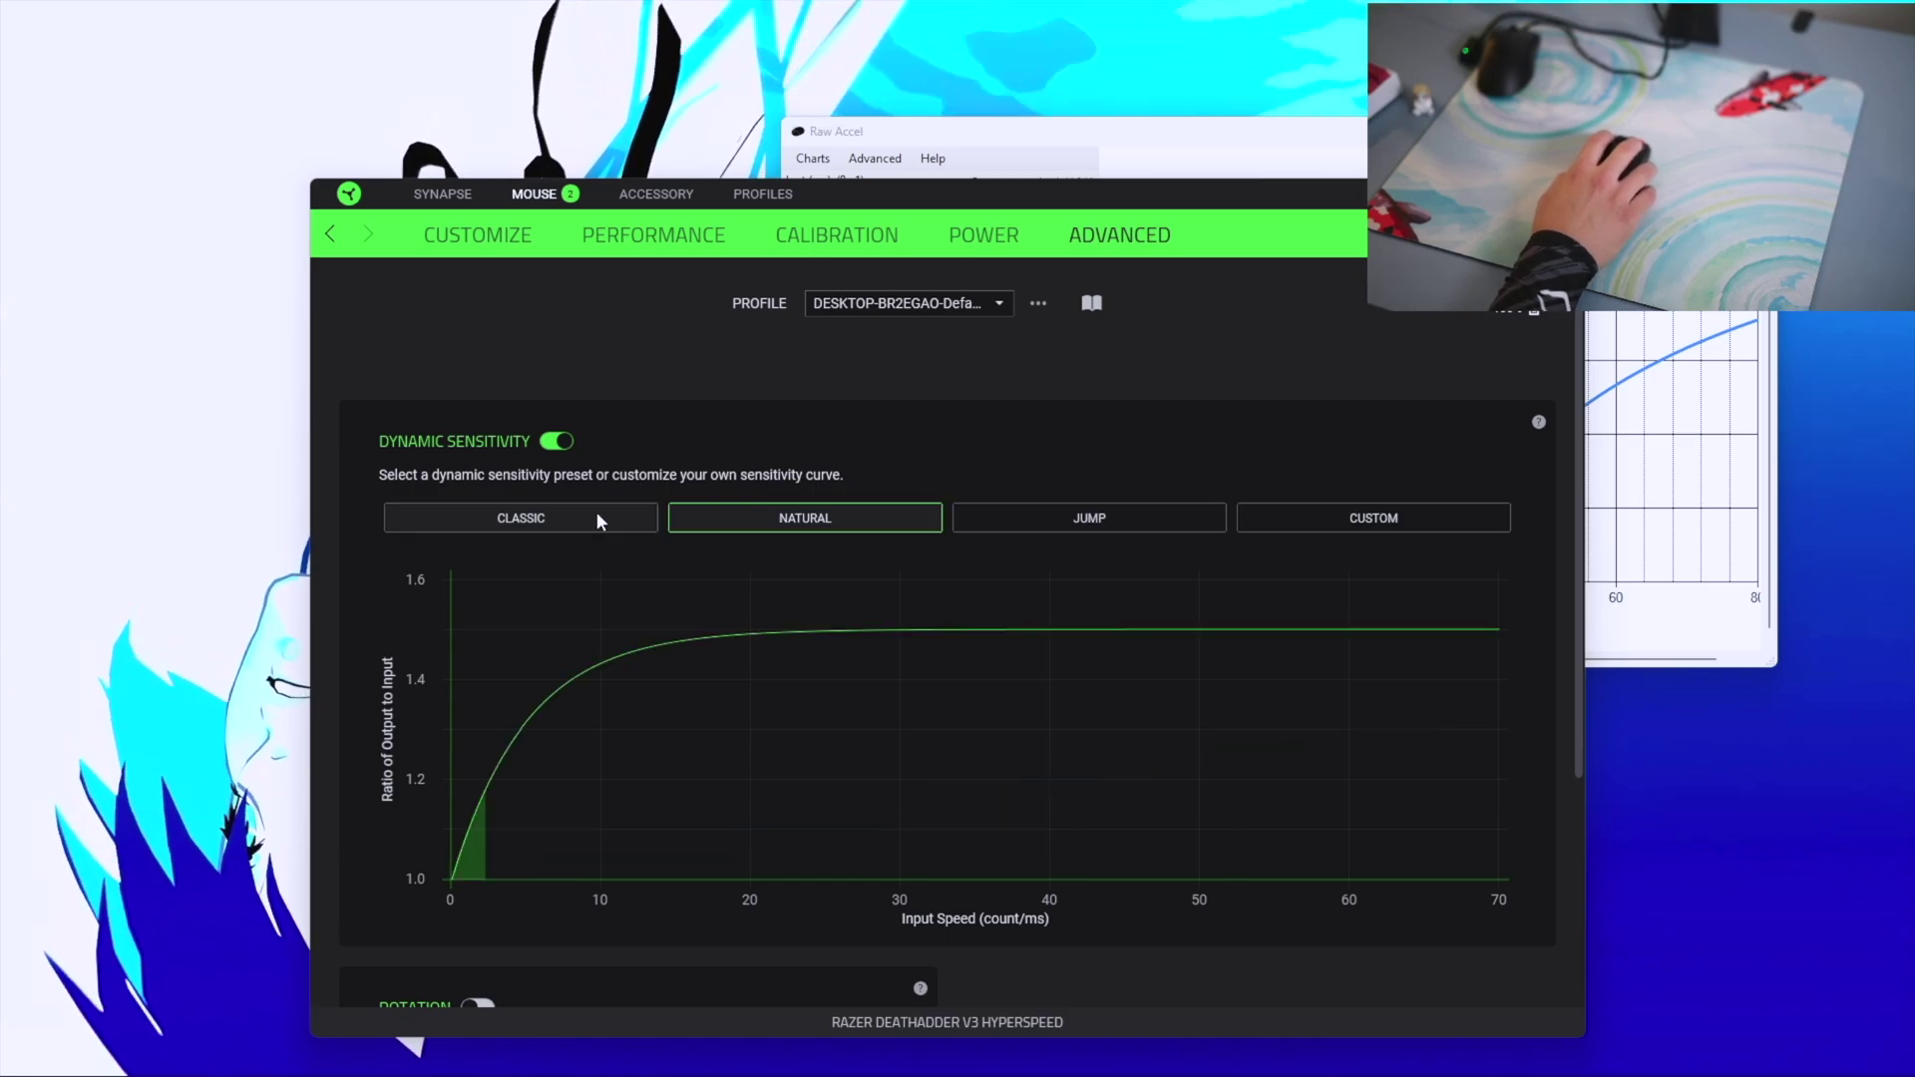
{"action": "left_click", "coordinate": [598, 516]}
{"action": "left_click", "coordinate": [1081, 517]}
{"action": "left_click", "coordinate": [826, 527]}
{"action": "left_click", "coordinate": [565, 523]}
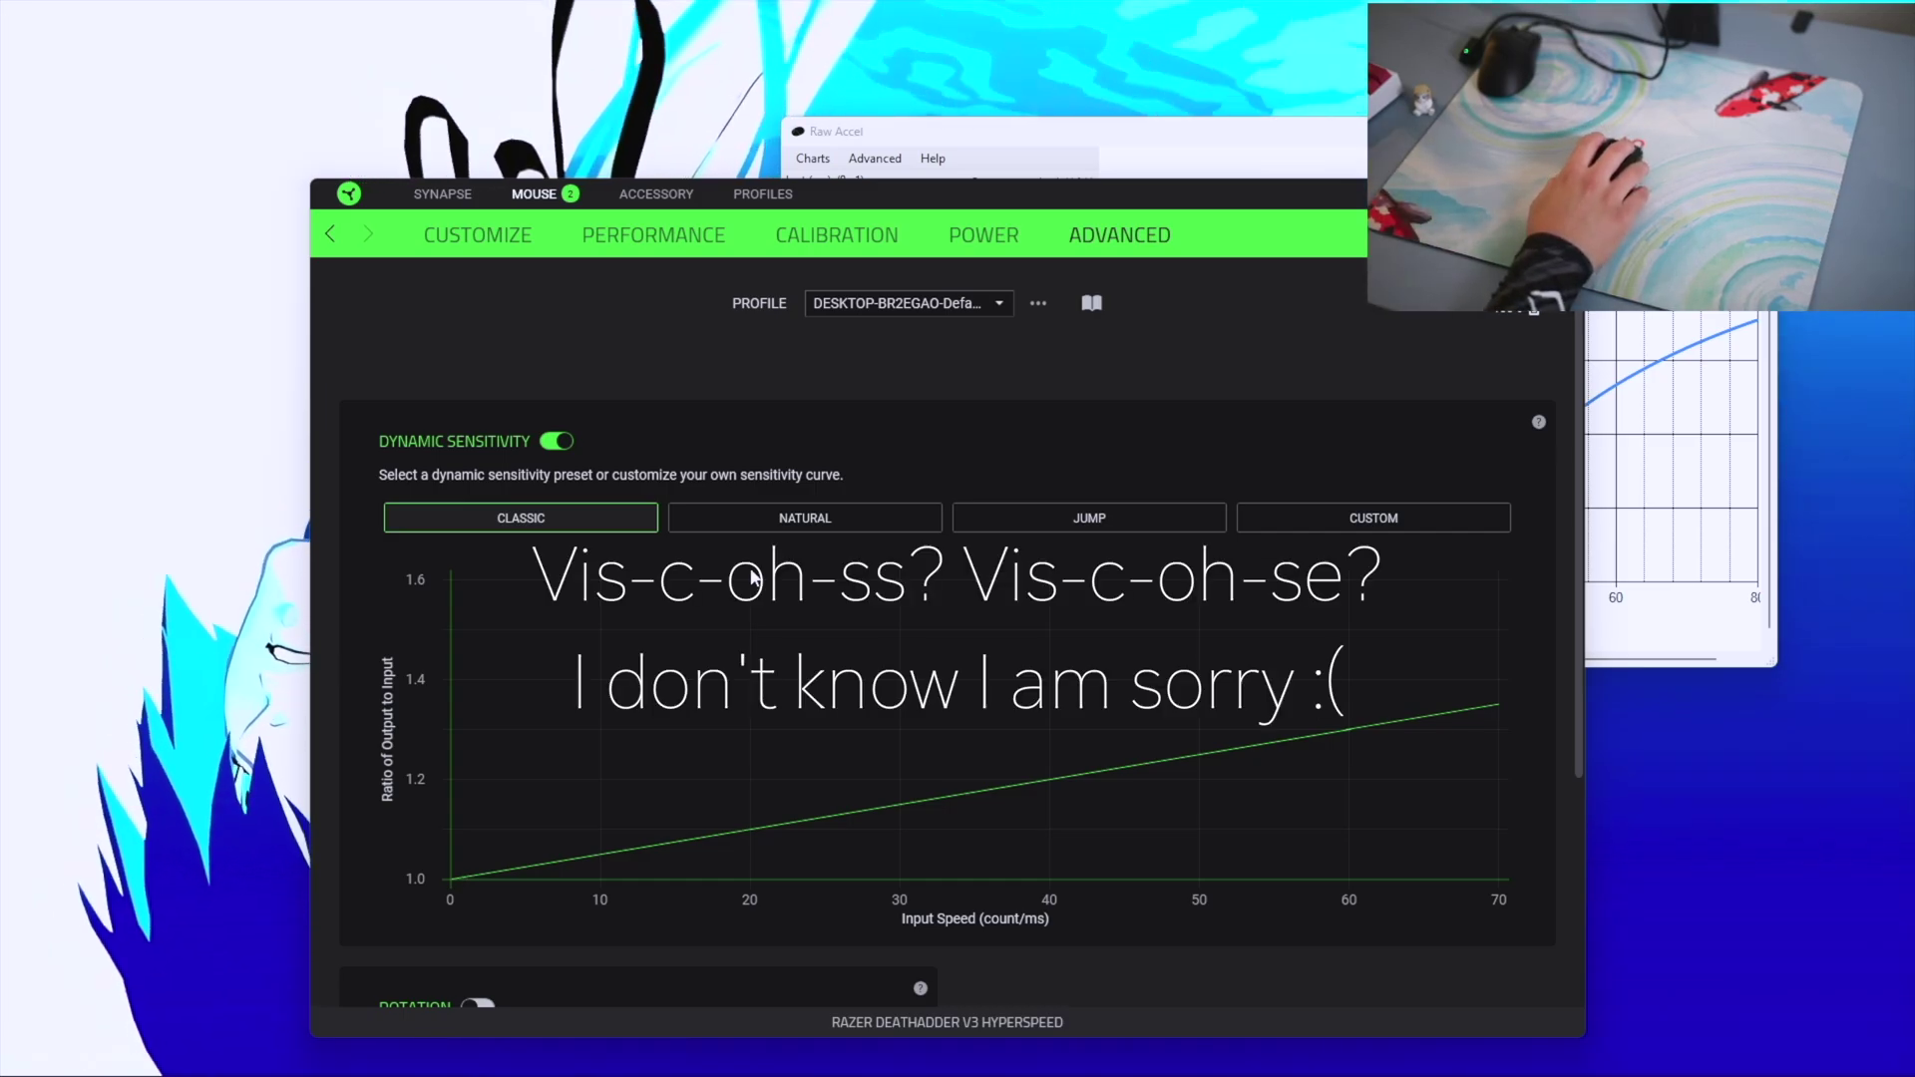
Switch between Natural, Jump and Classic again to compare the curve shapes
{"action": "left_click", "coordinate": [698, 518]}
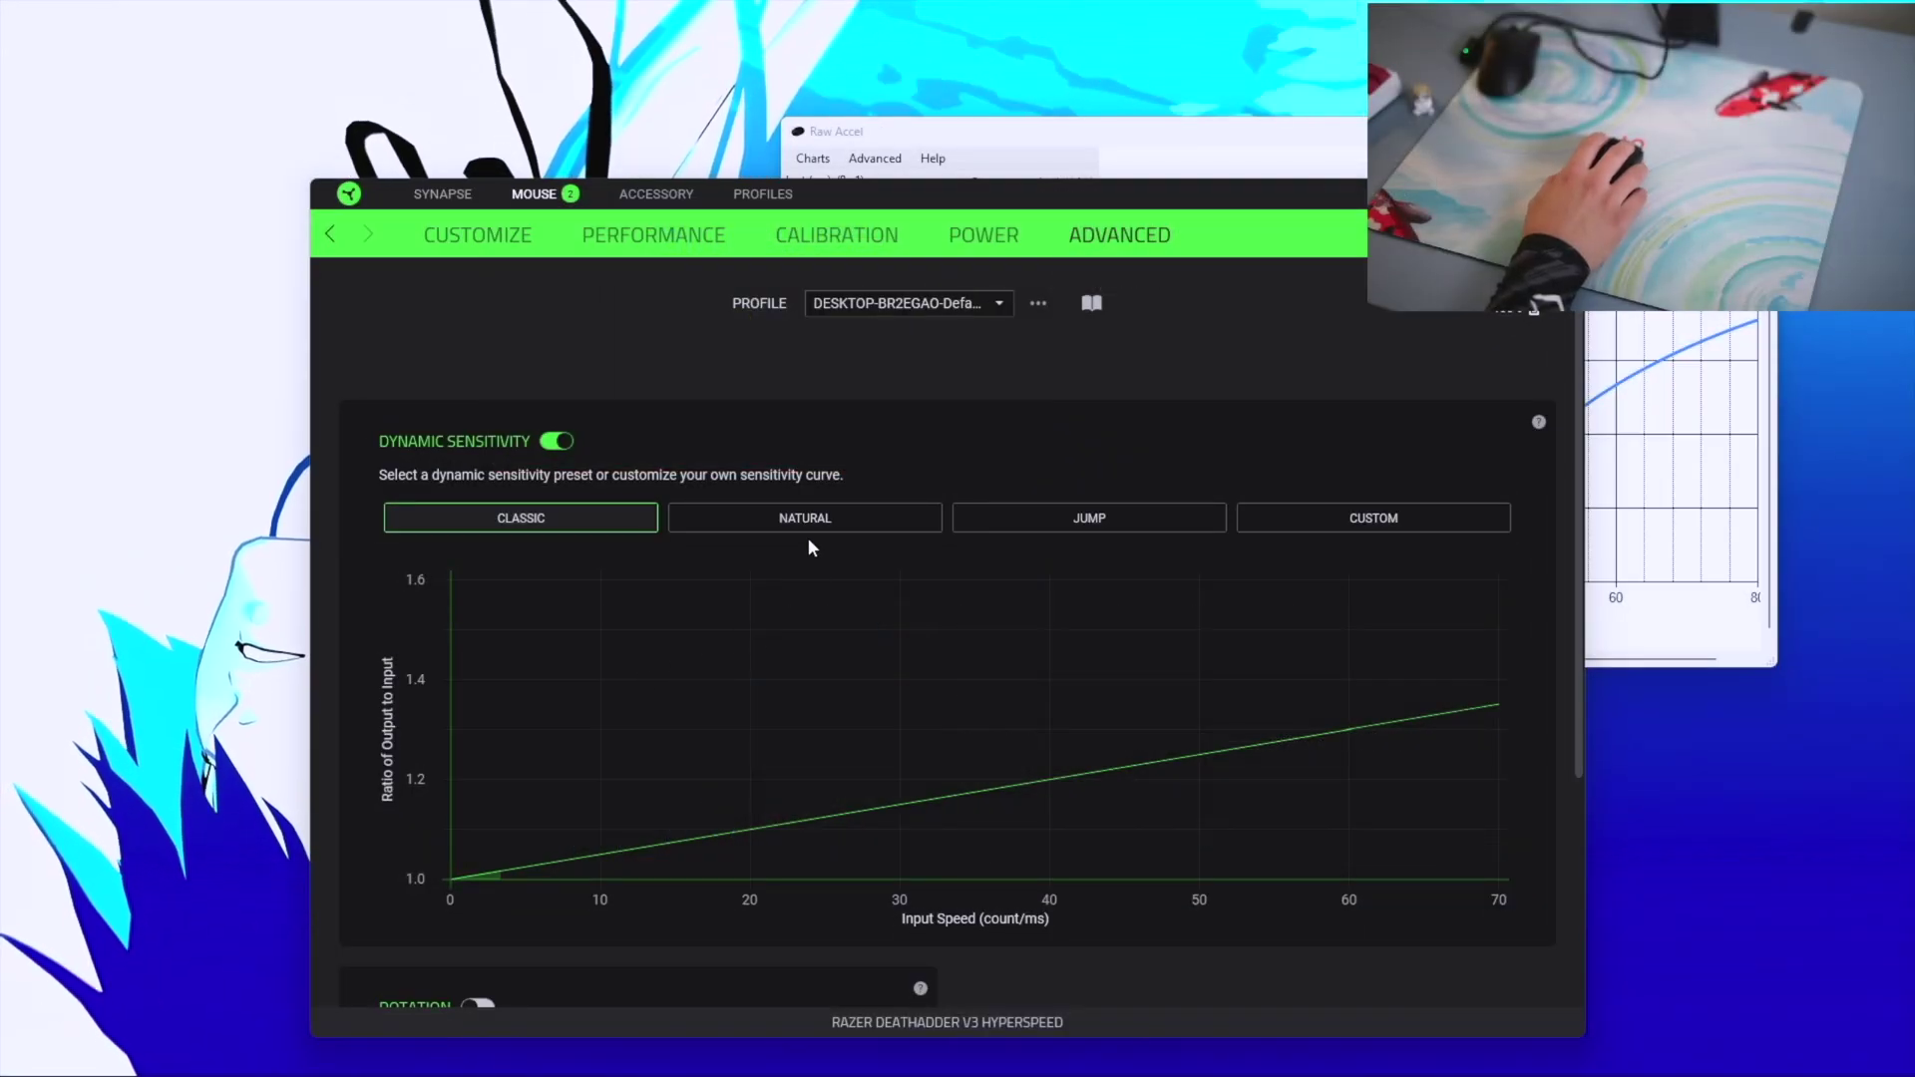
{"action": "left_click", "coordinate": [808, 536]}
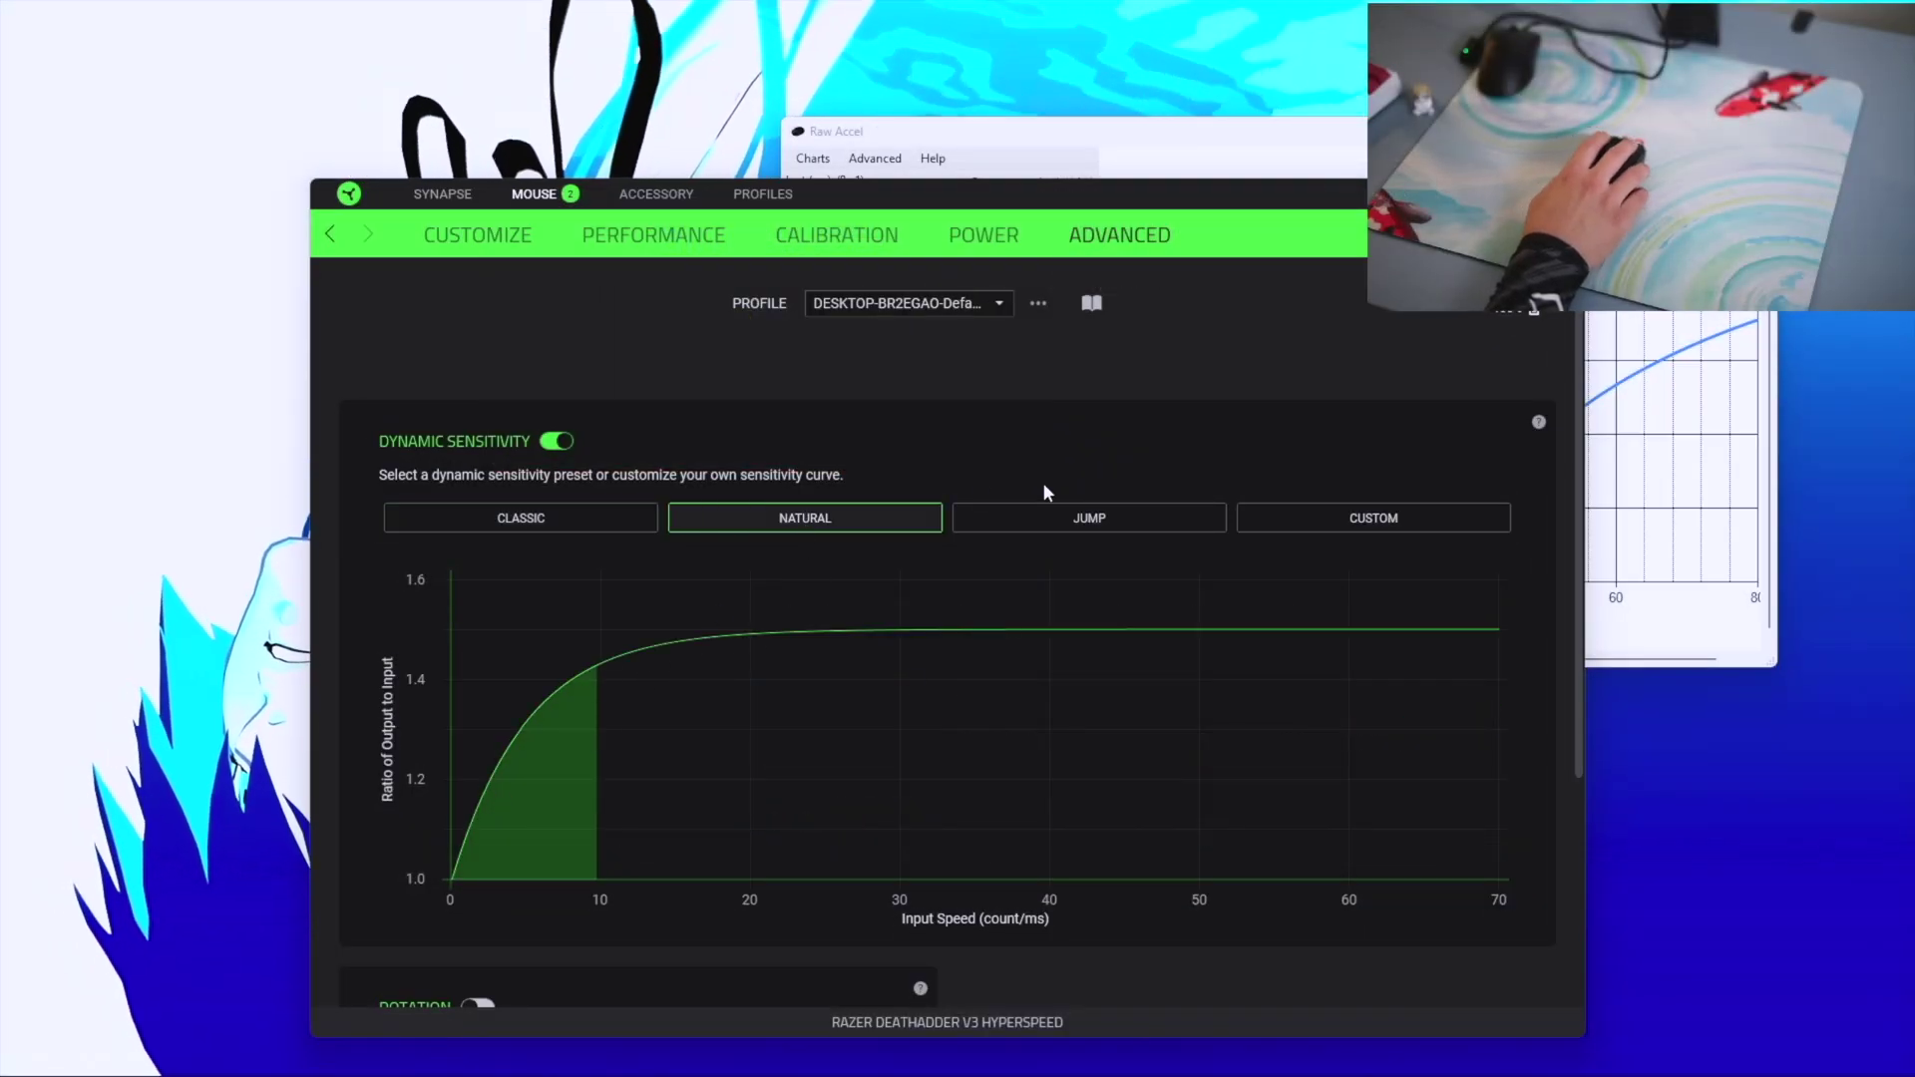
{"action": "left_click", "coordinate": [1050, 518]}
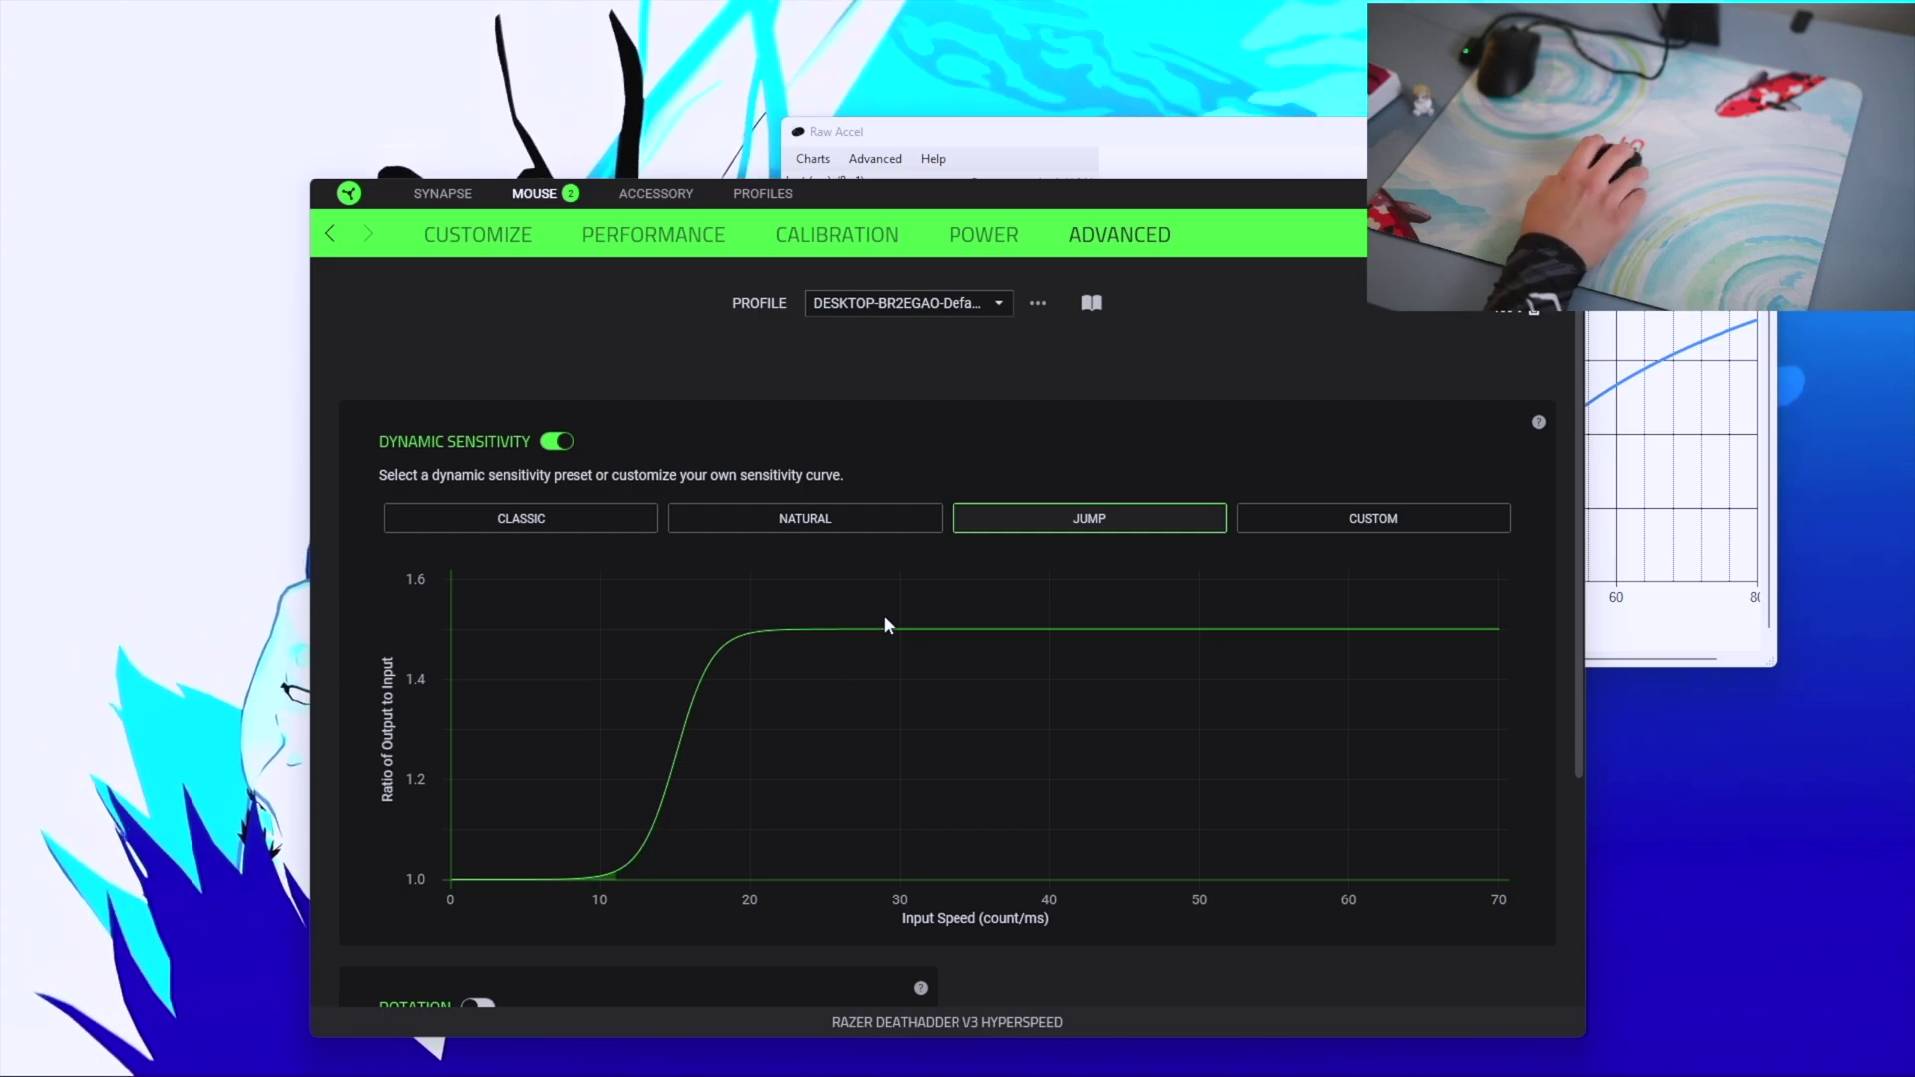
{"action": "left_click", "coordinate": [698, 521]}
{"action": "left_click", "coordinate": [481, 527]}
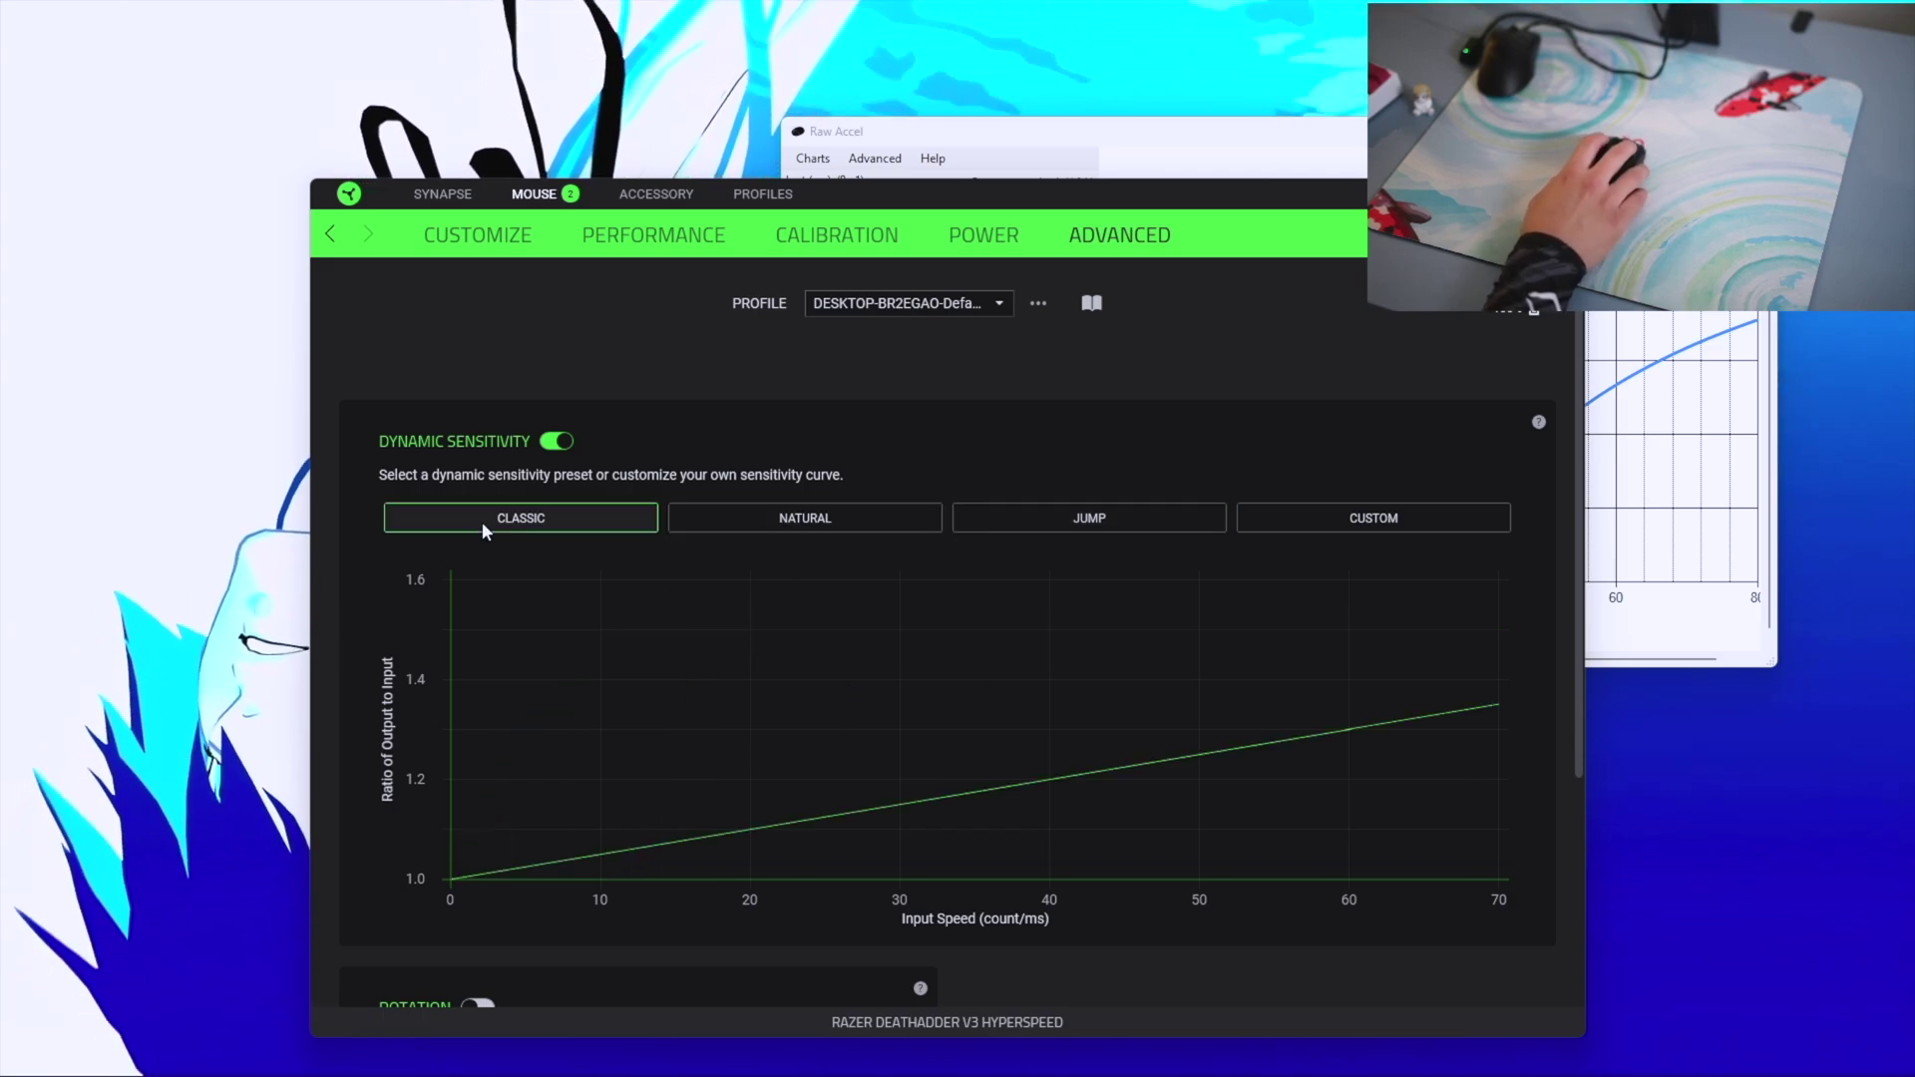
Settle on the Classic preset and place the Raw Accel window over Synapse for comparison
{"action": "left_click", "coordinate": [698, 518]}
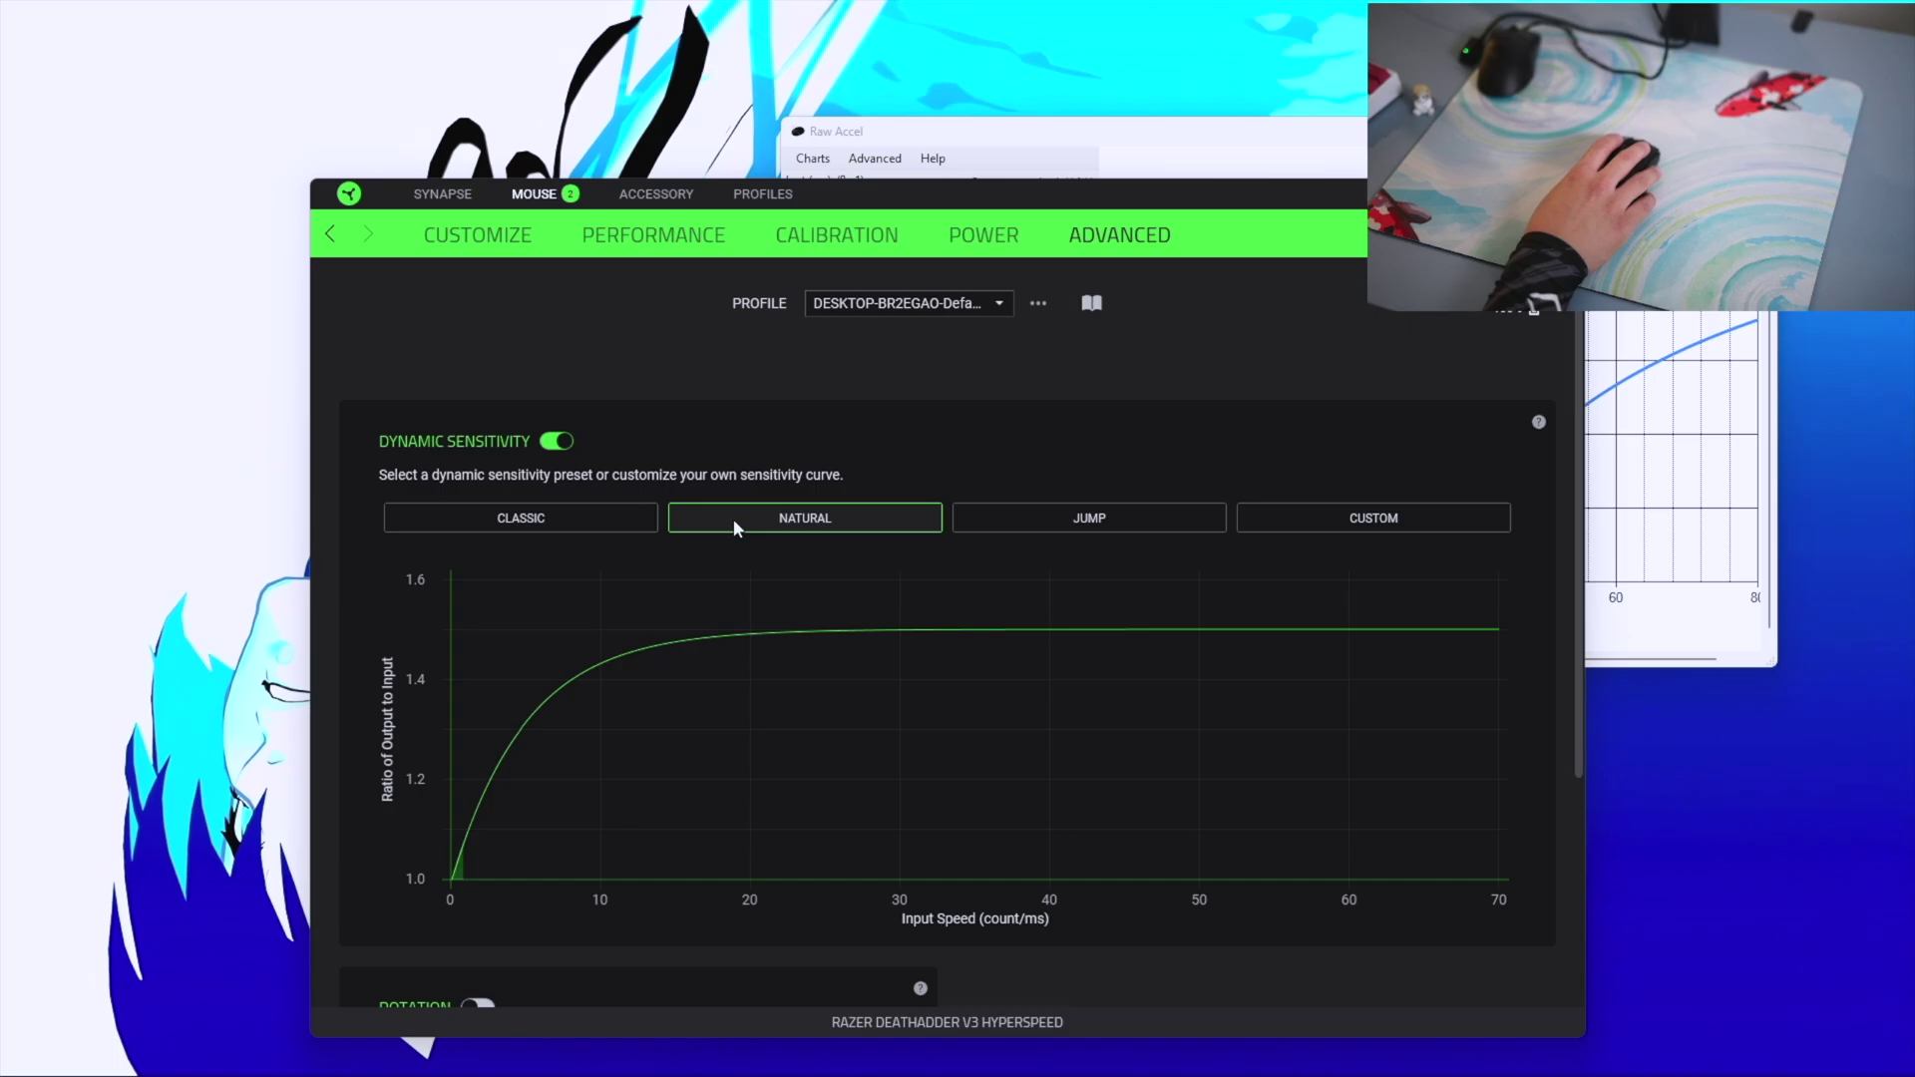
{"action": "left_click", "coordinate": [544, 518]}
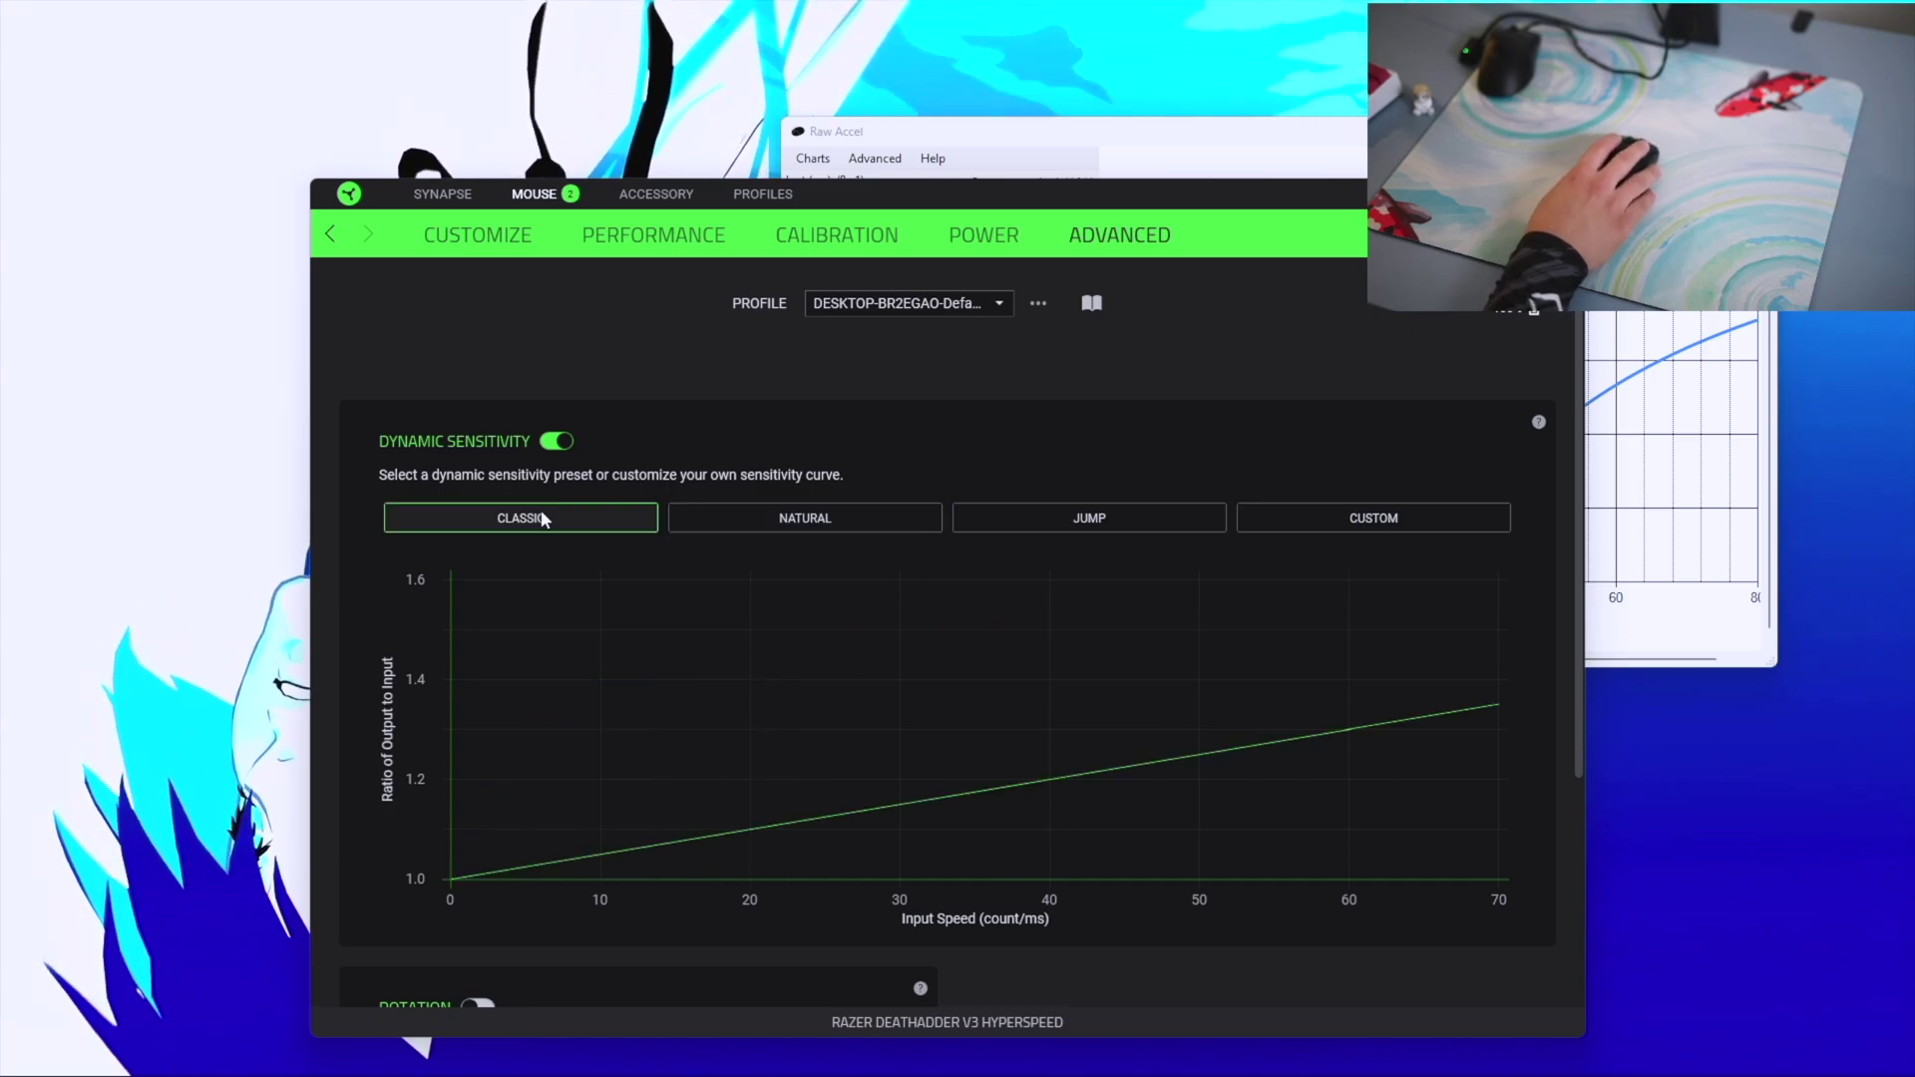
{"action": "left_click", "coordinate": [1145, 521]}
{"action": "left_click", "coordinate": [866, 530]}
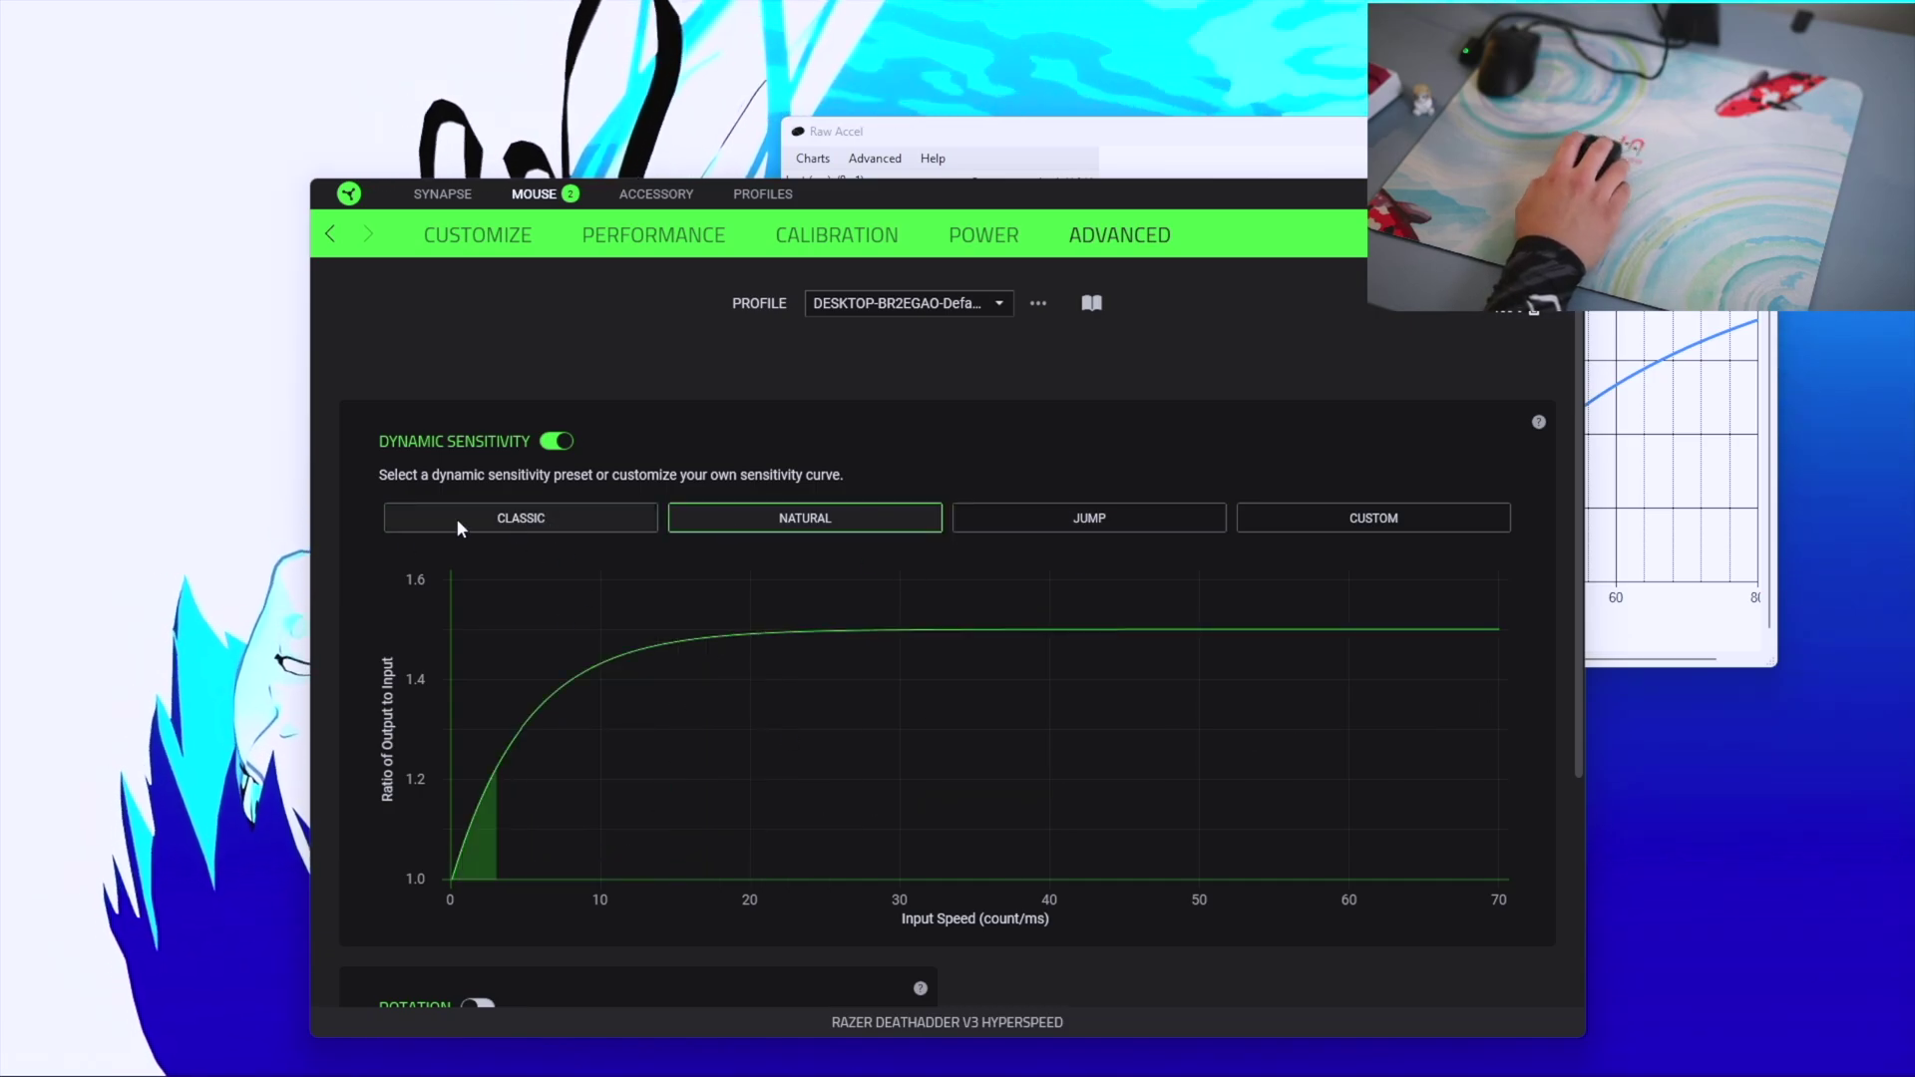
{"action": "left_click", "coordinate": [462, 529]}
{"action": "left_click_drag", "start_coordinate": [922, 131], "coordinate": [760, 411]}
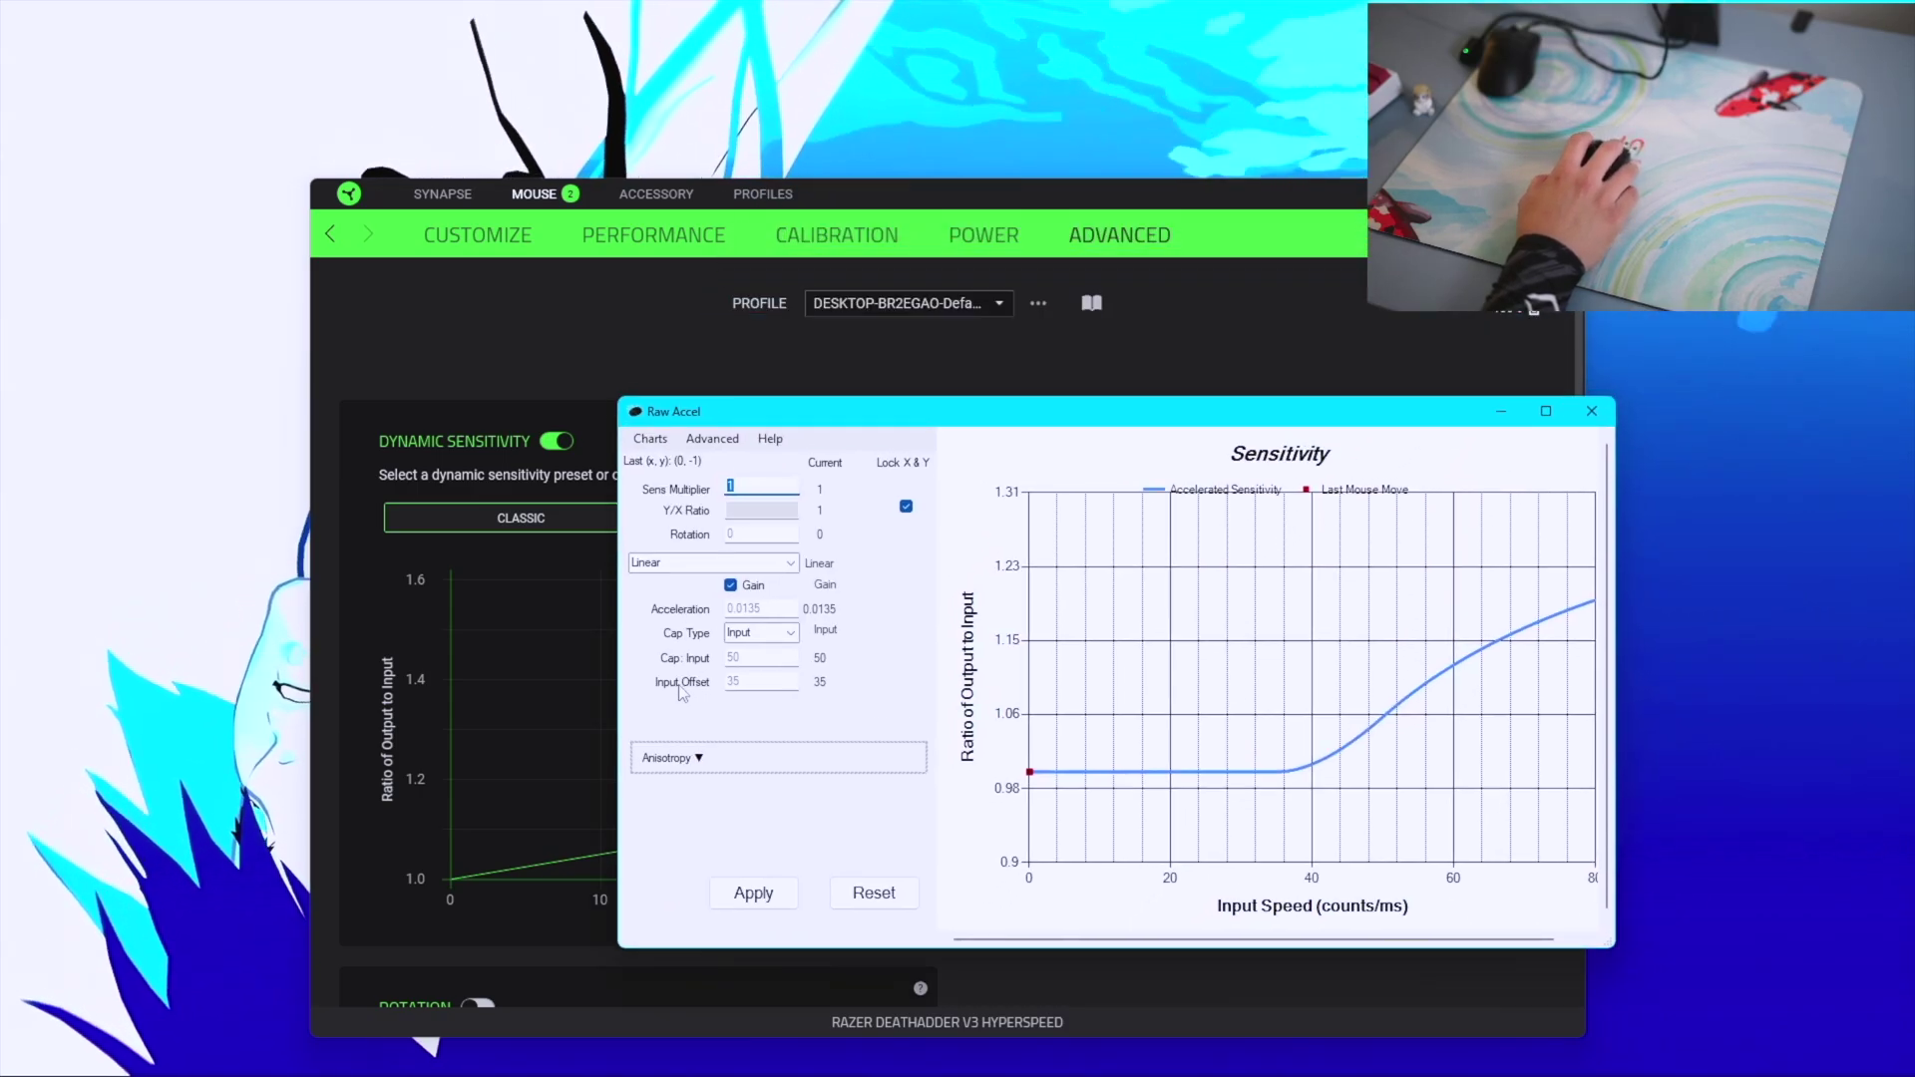
{"action": "left_click", "coordinate": [712, 440]}
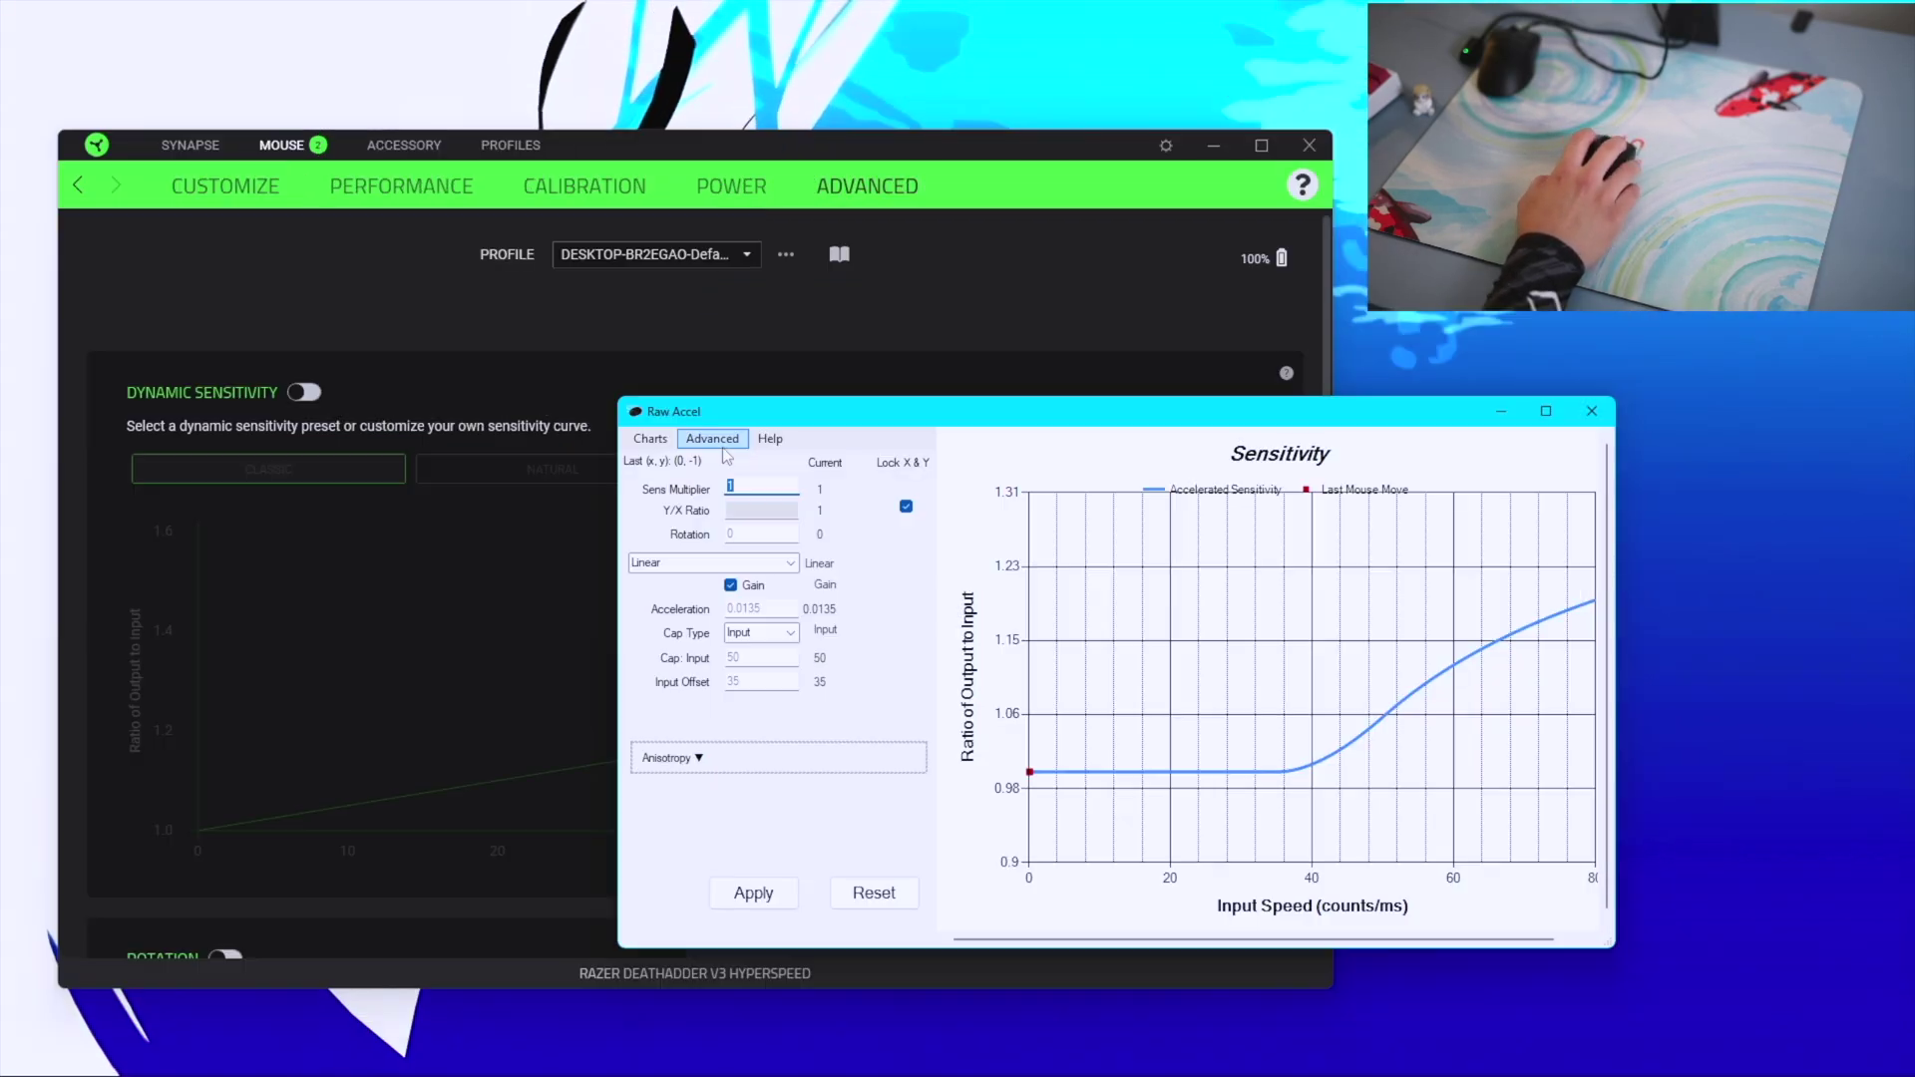
{"action": "left_click", "coordinate": [712, 440]}
{"action": "left_click", "coordinate": [747, 482]}
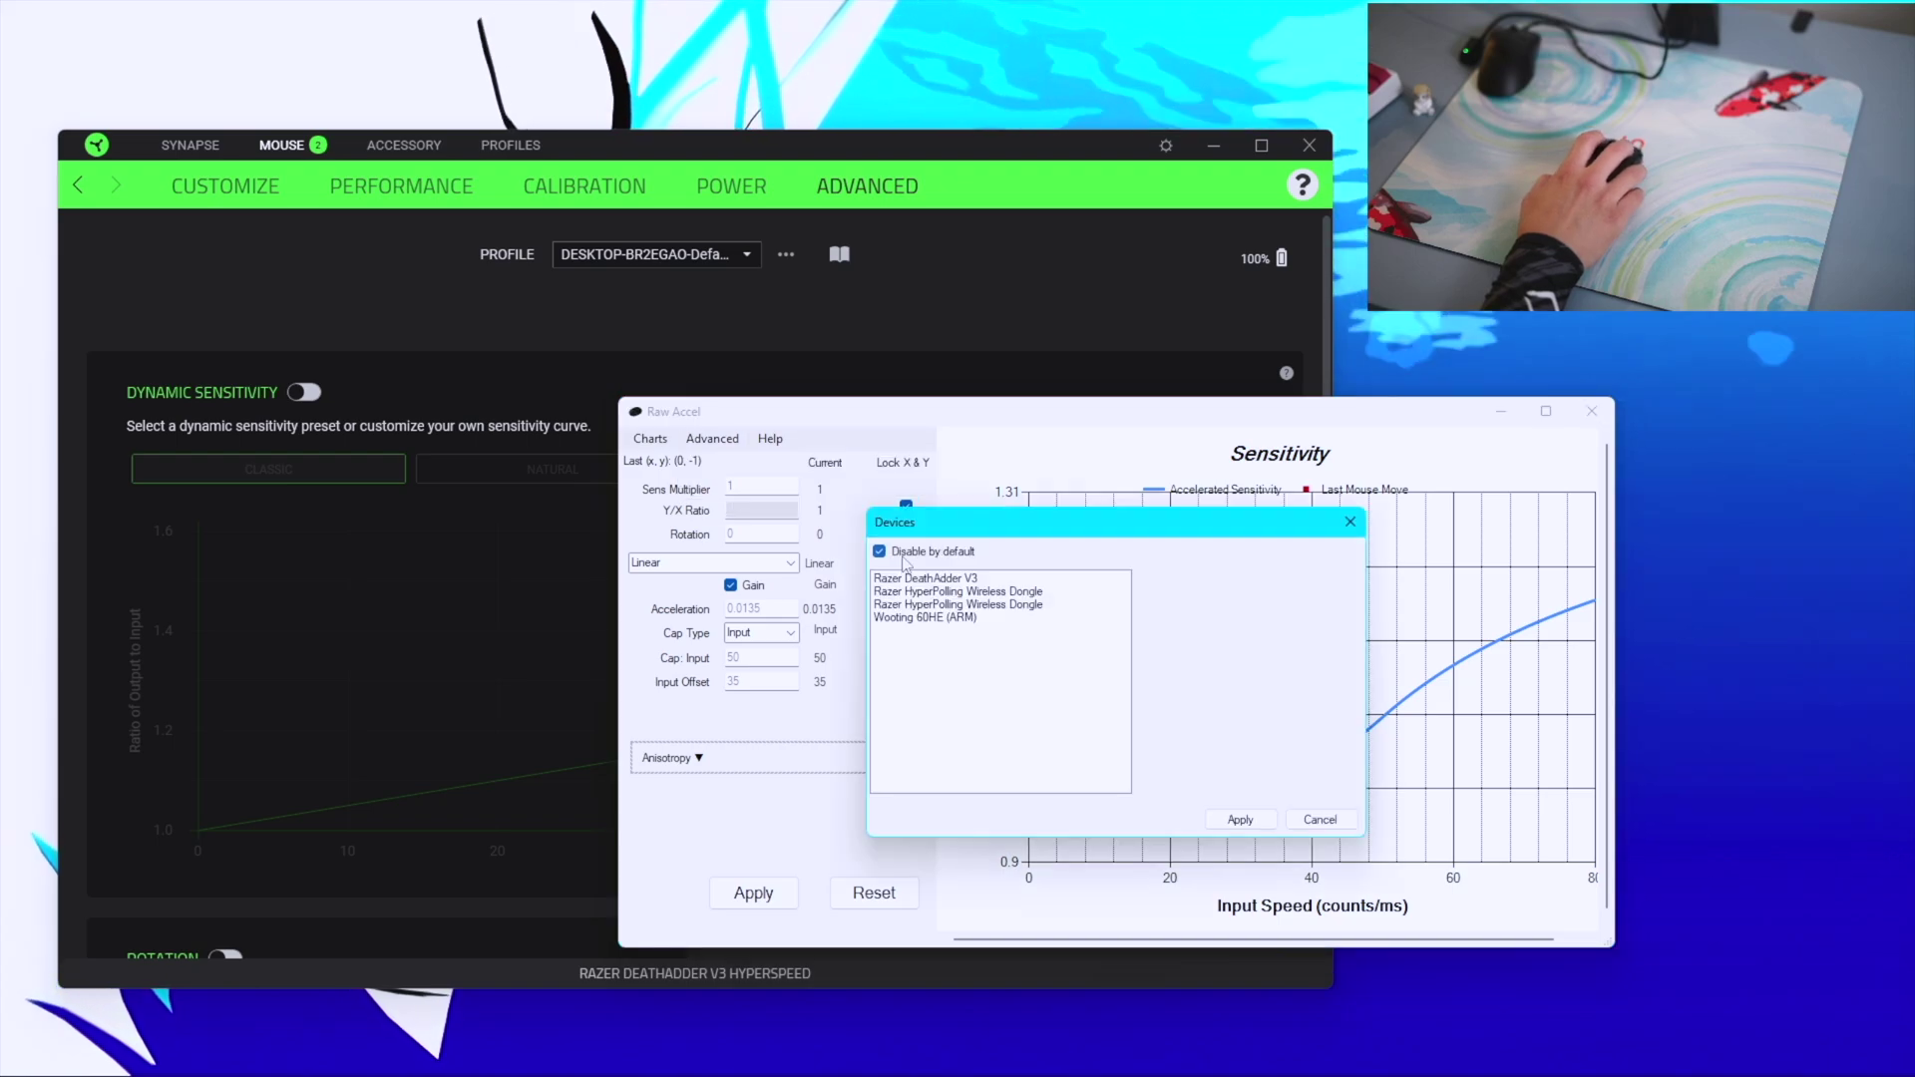
{"action": "left_click", "coordinate": [1240, 818]}
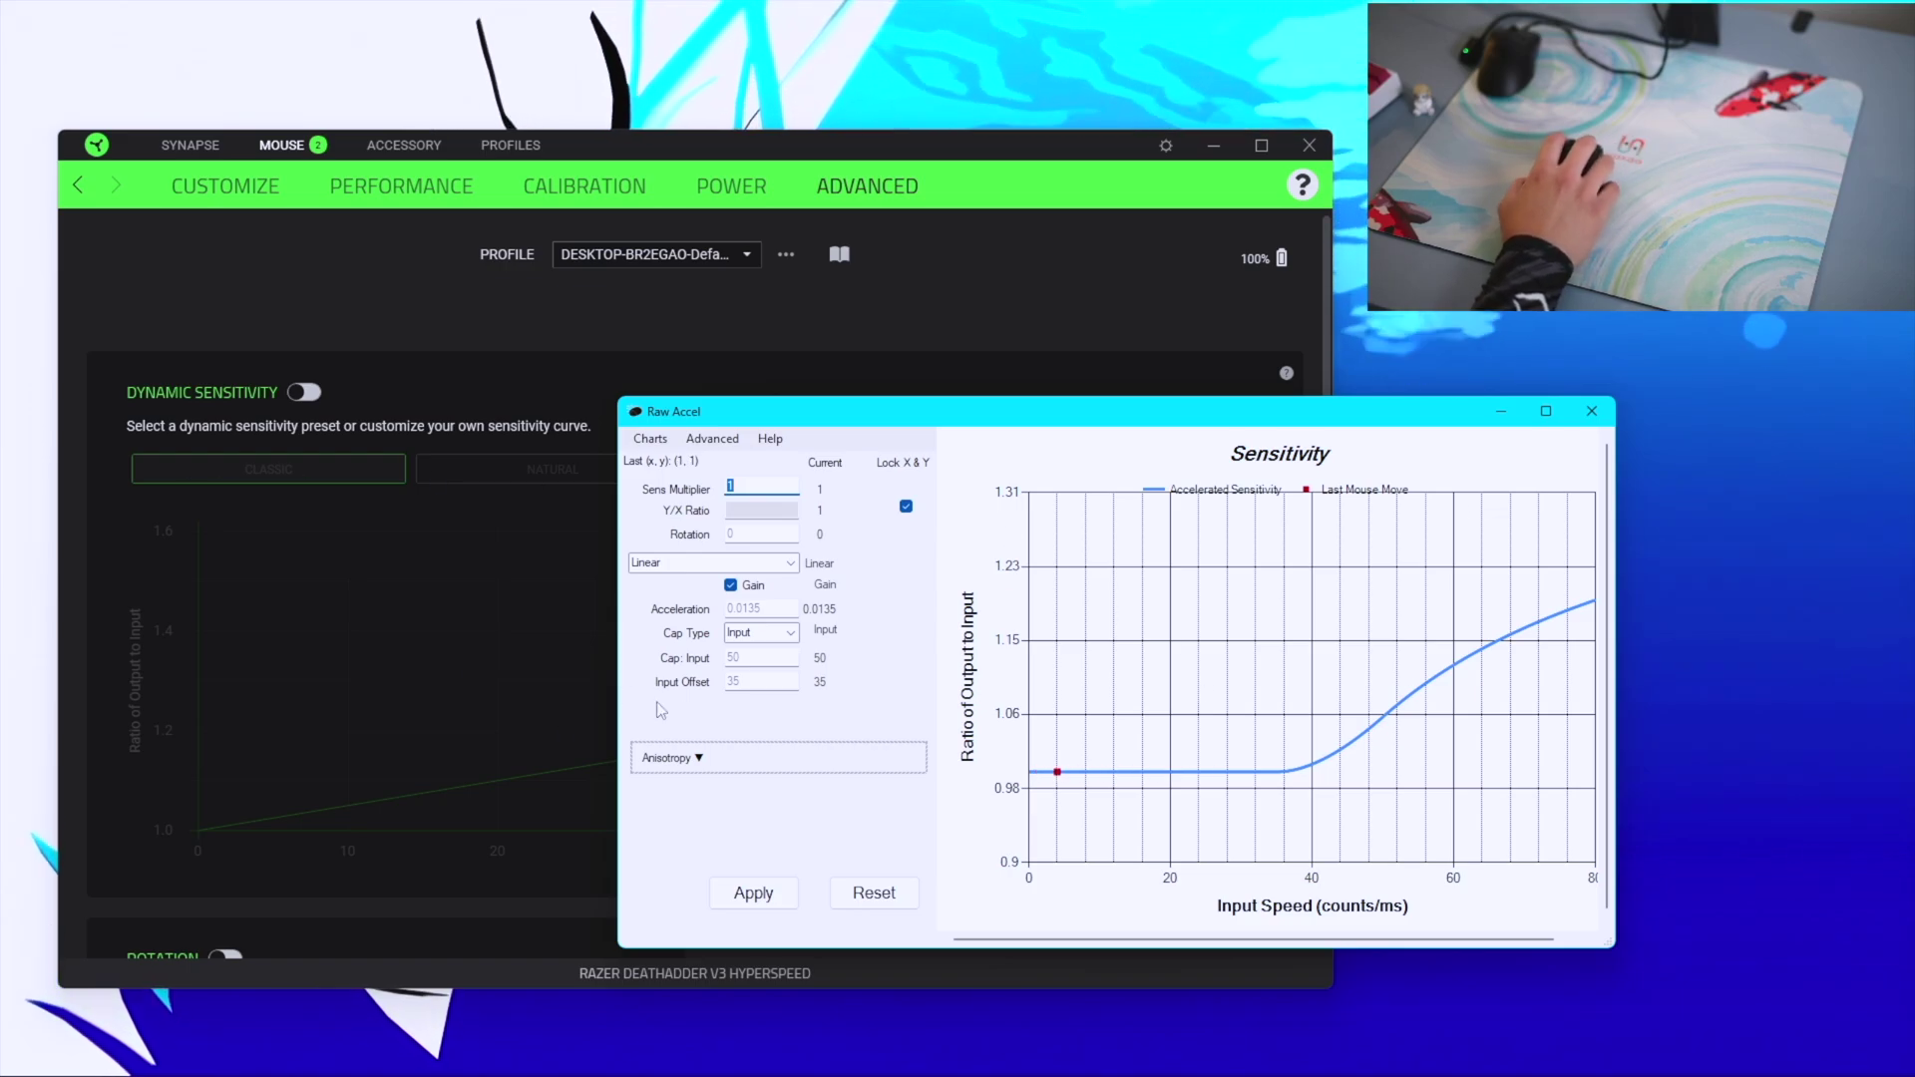
{"action": "double_click", "coordinate": [743, 681]}
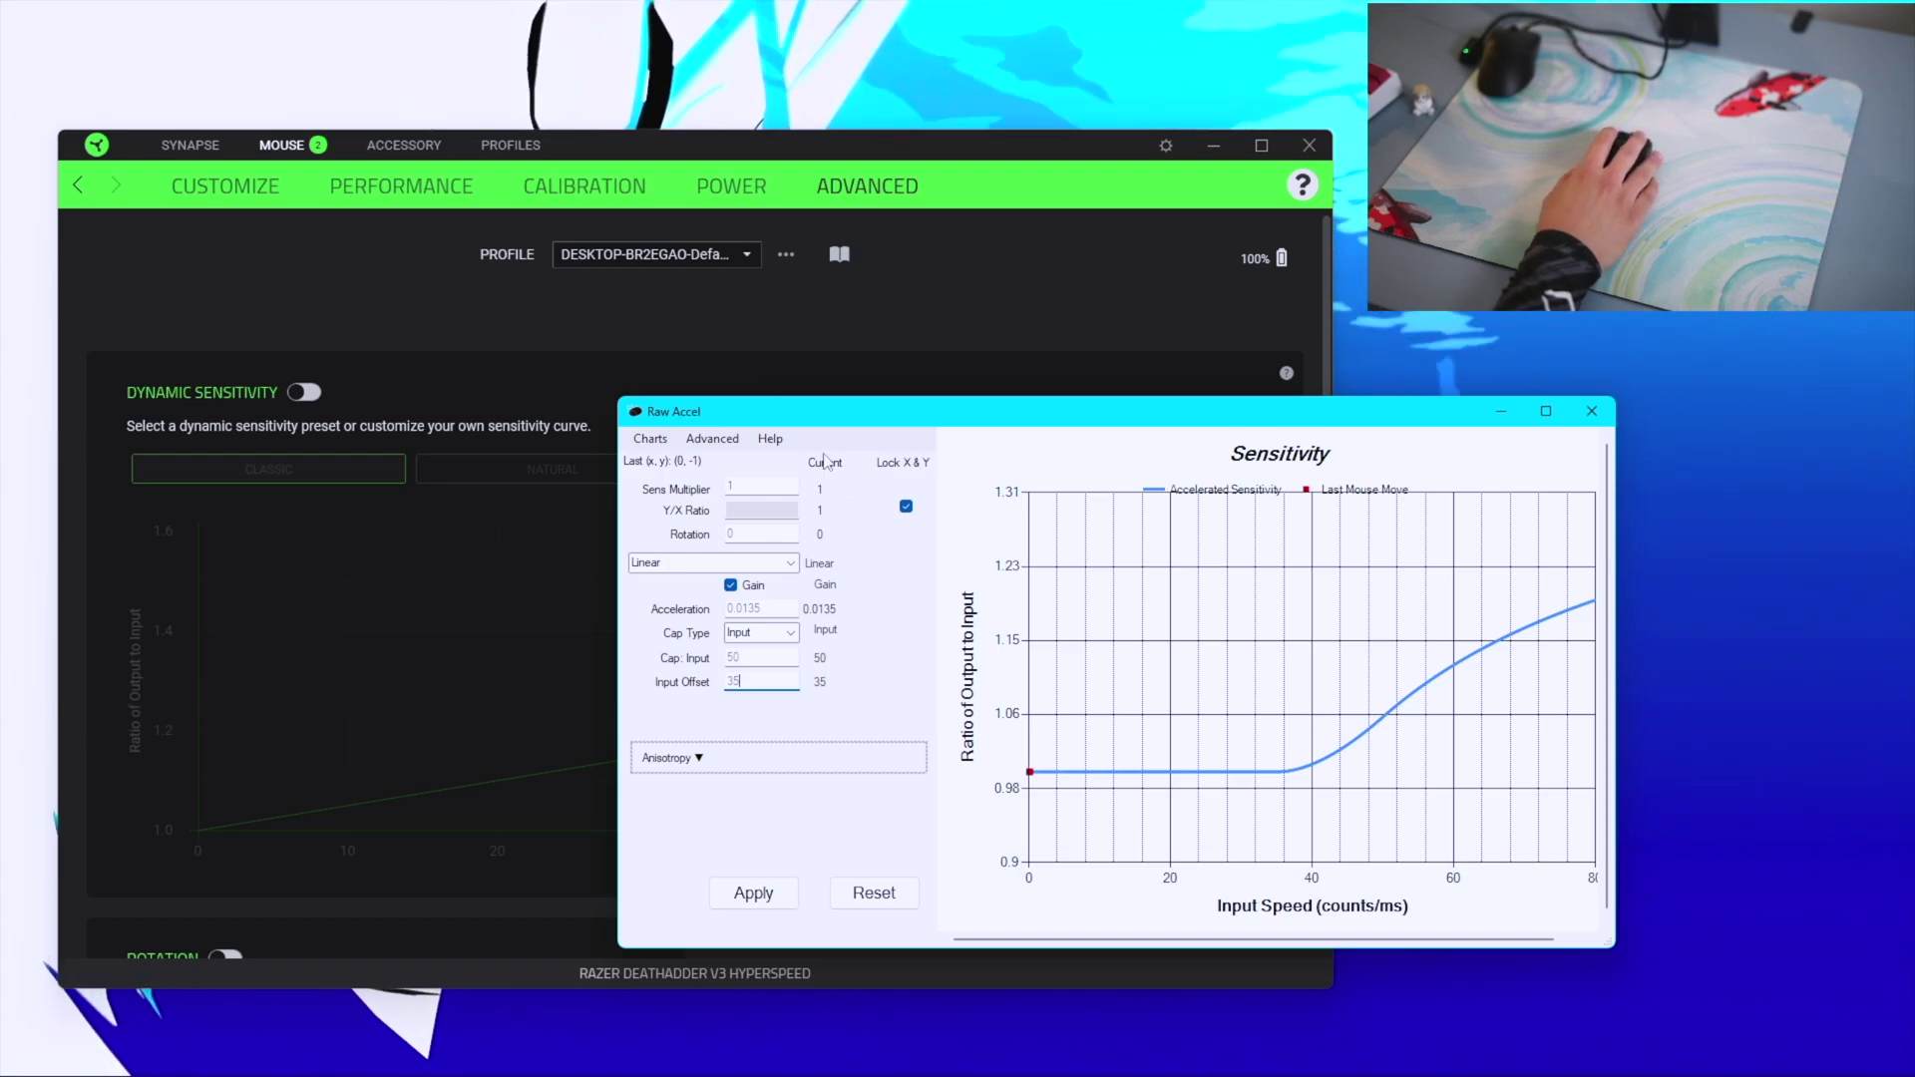
{"action": "left_click_drag", "start_coordinate": [854, 417], "coordinate": [949, 434]}
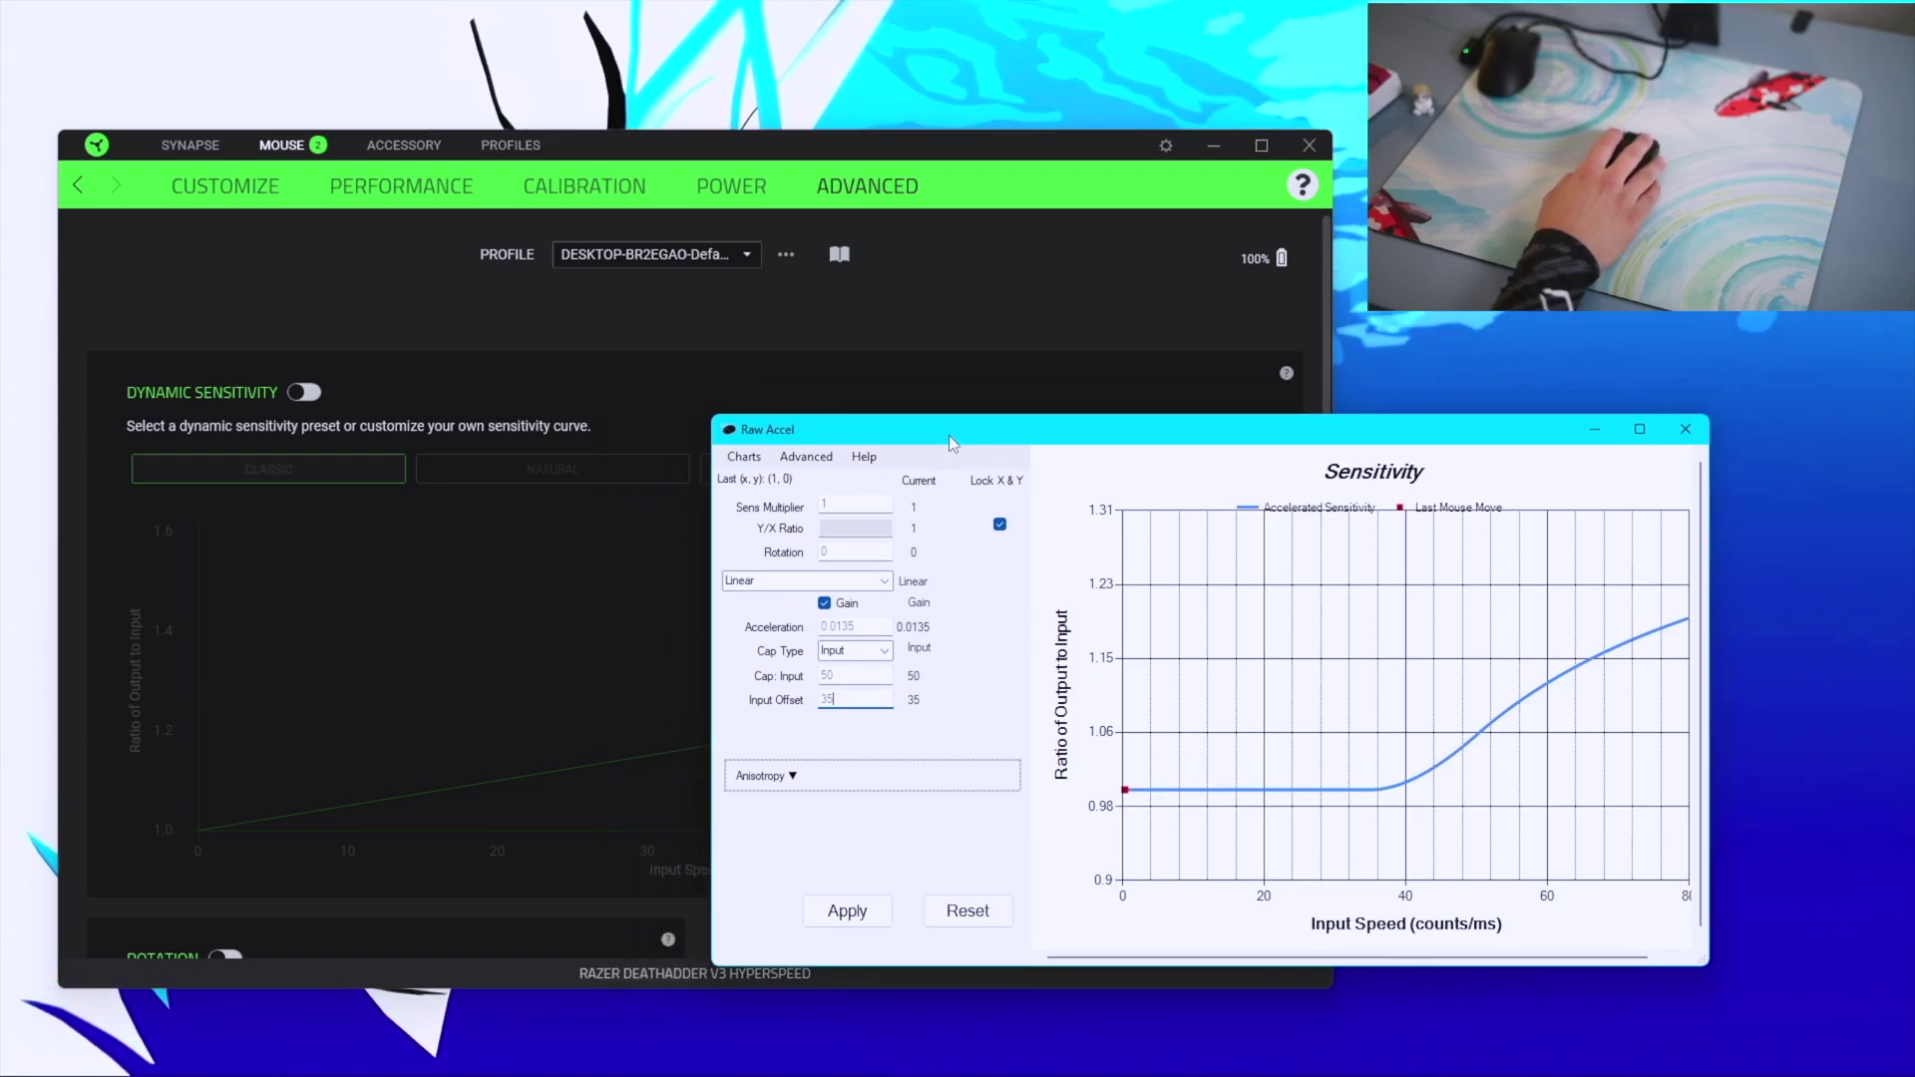
{"action": "left_click", "coordinate": [544, 377]}
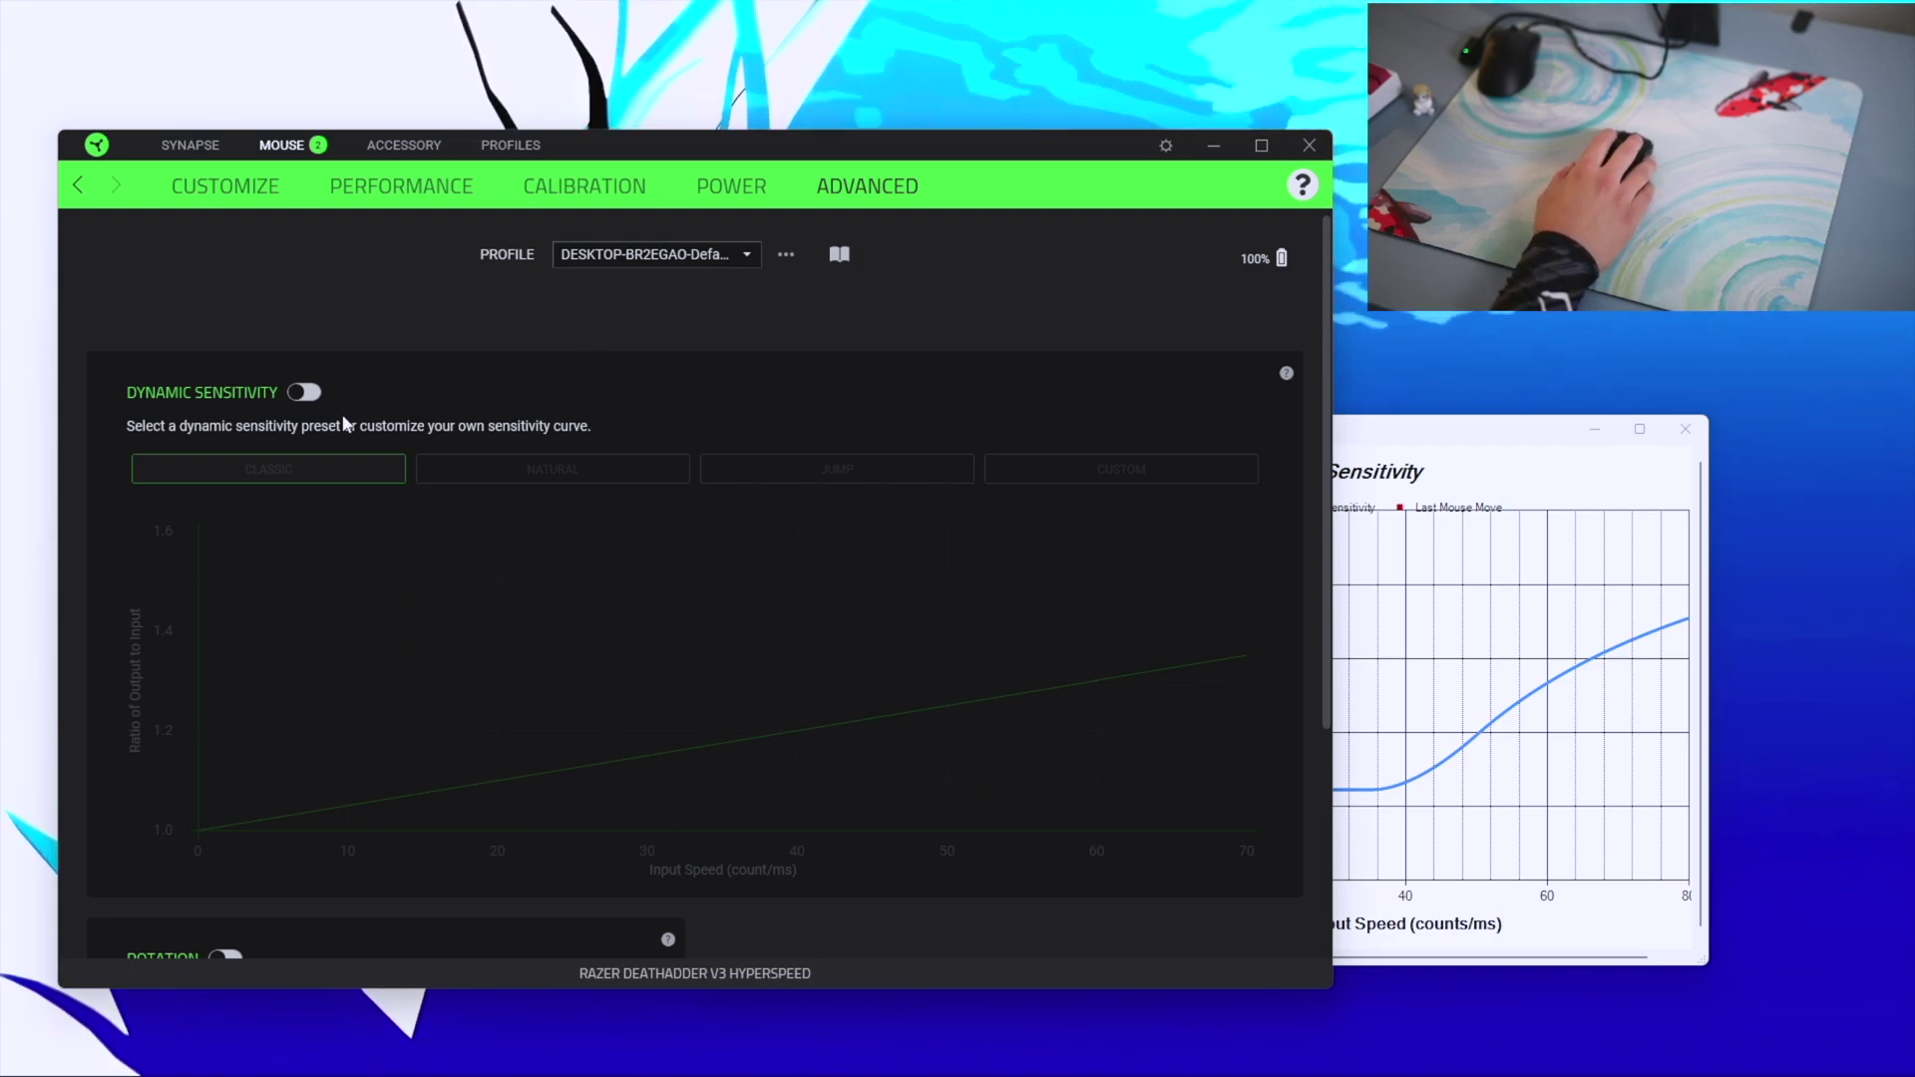
Re-enable Dynamic Sensitivity and read the preset explanation before closing it
{"action": "left_click", "coordinate": [305, 390]}
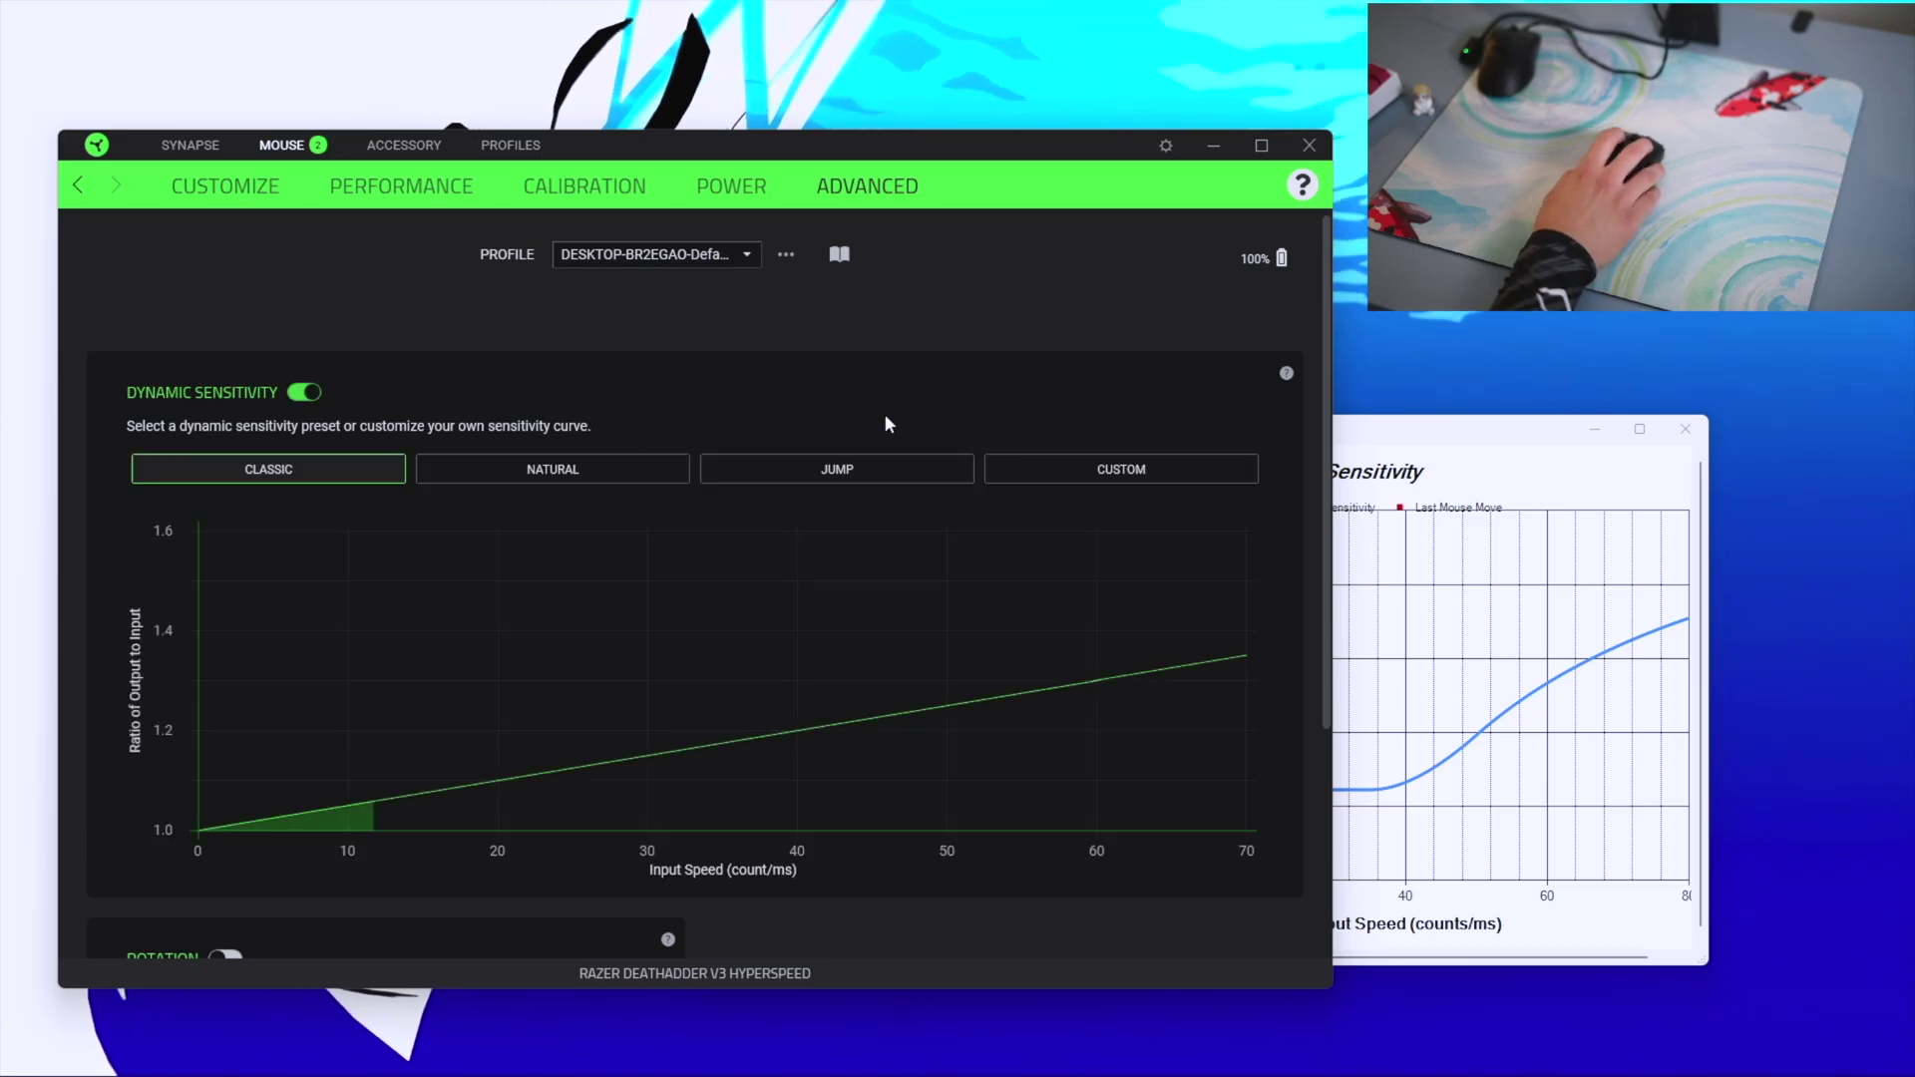
{"action": "left_click", "coordinate": [838, 255]}
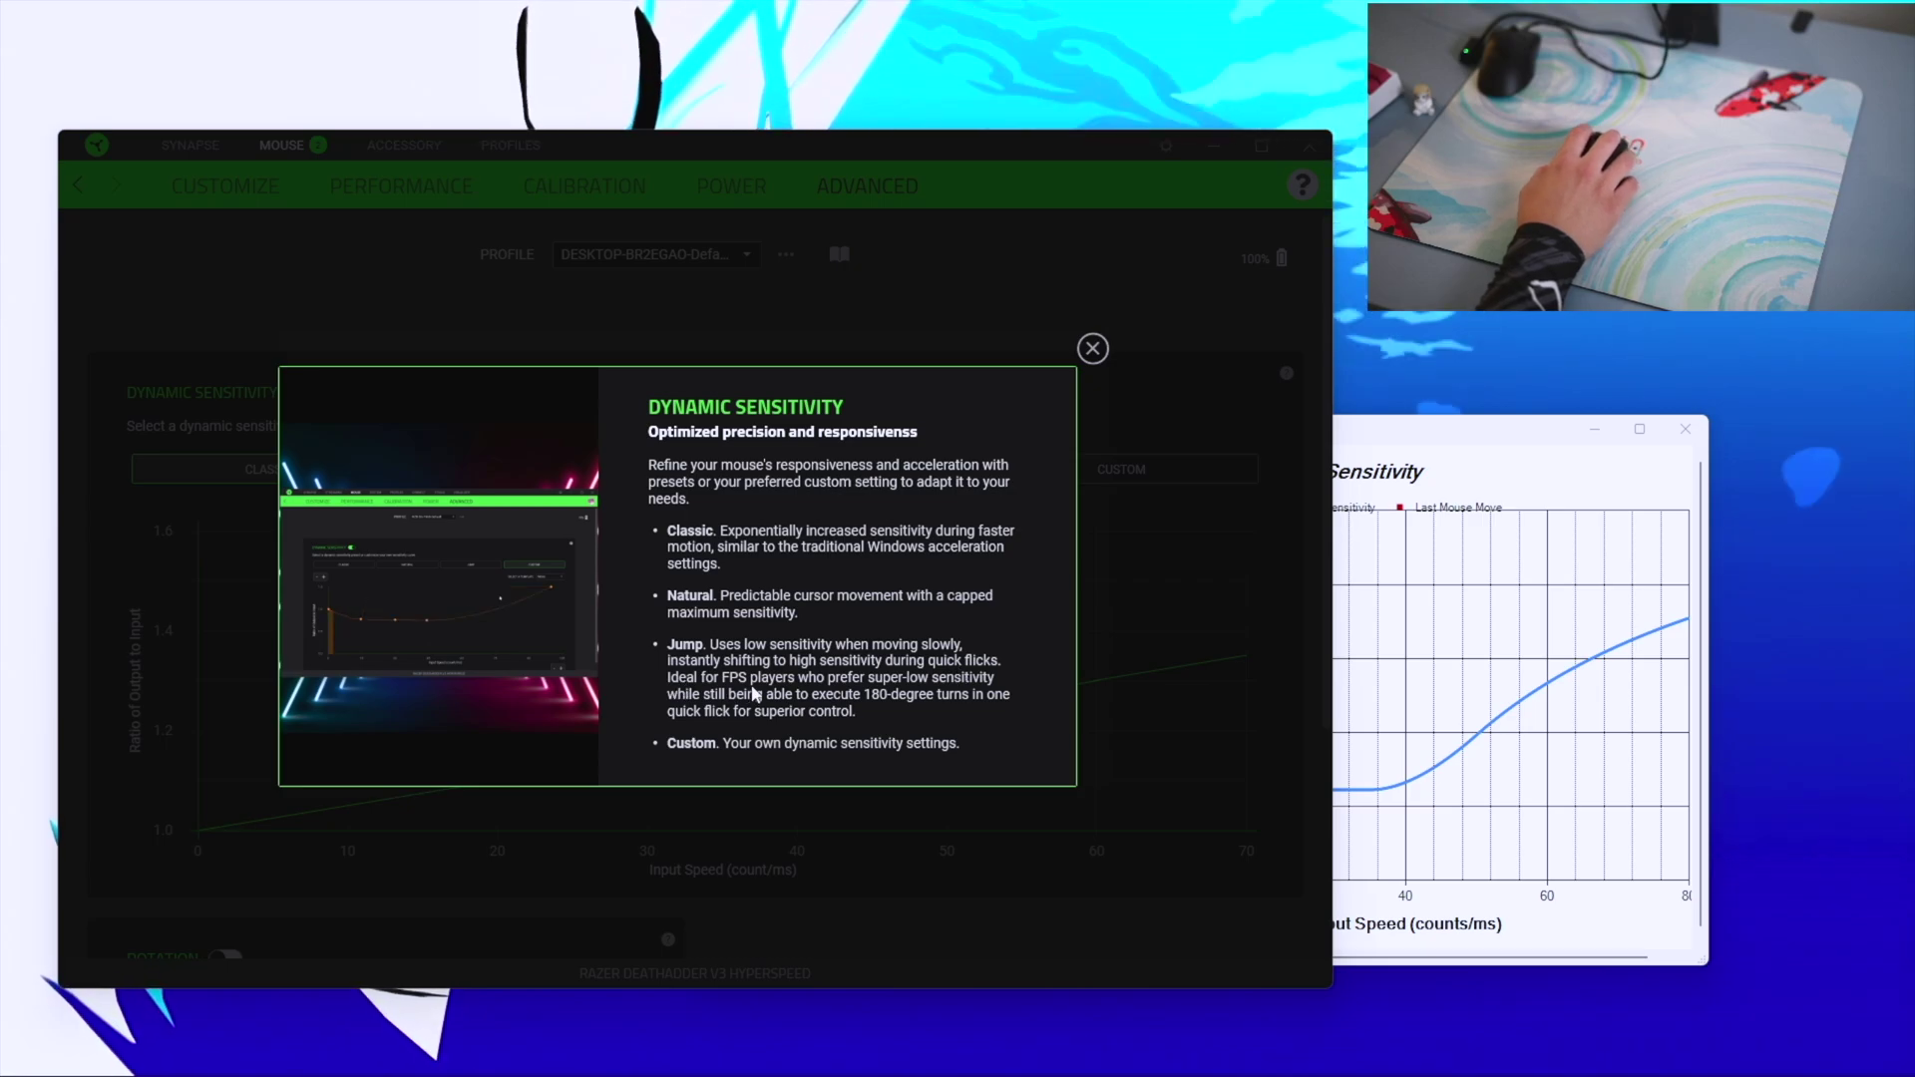
{"action": "left_click", "coordinate": [1092, 348]}
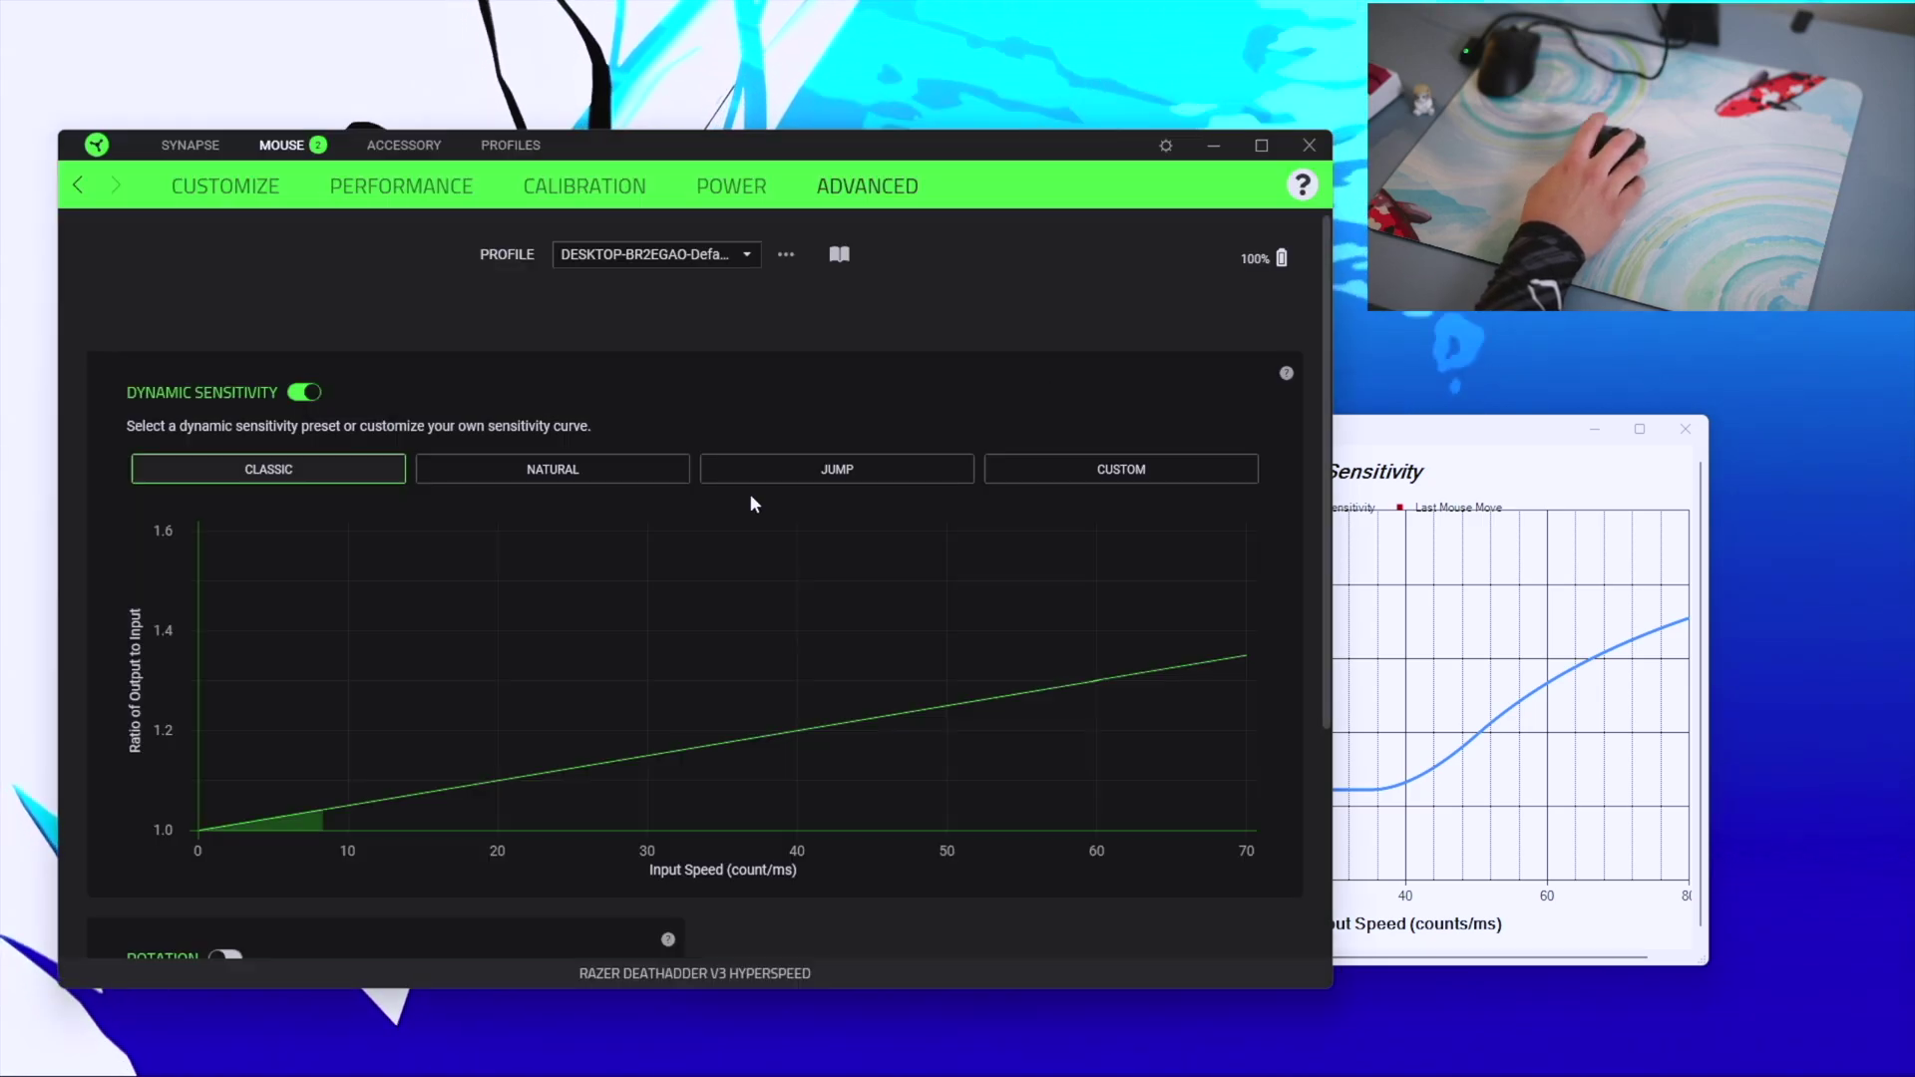
Try the Jump, Natural and Classic presets, then switch Dynamic Sensitivity off
{"action": "left_click", "coordinate": [812, 476]}
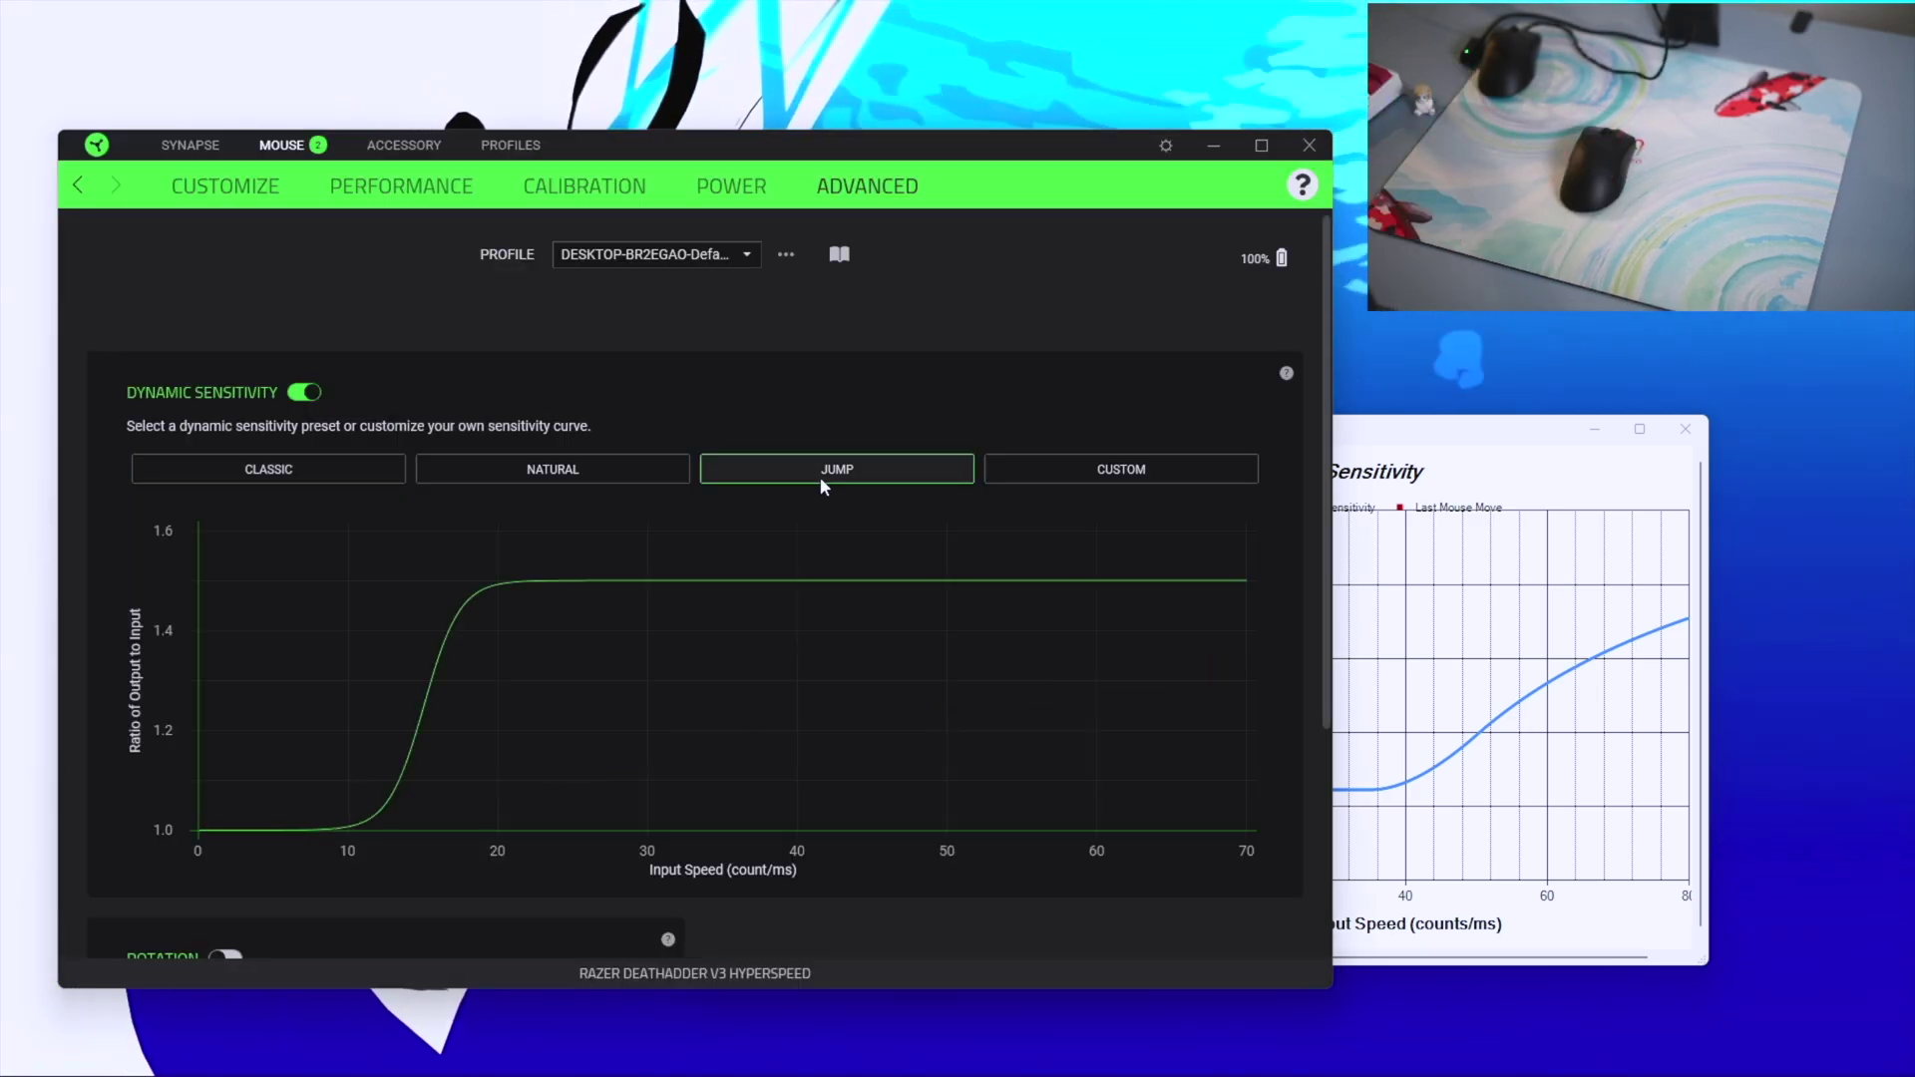
{"action": "left_click", "coordinate": [549, 470]}
{"action": "left_click", "coordinate": [294, 471]}
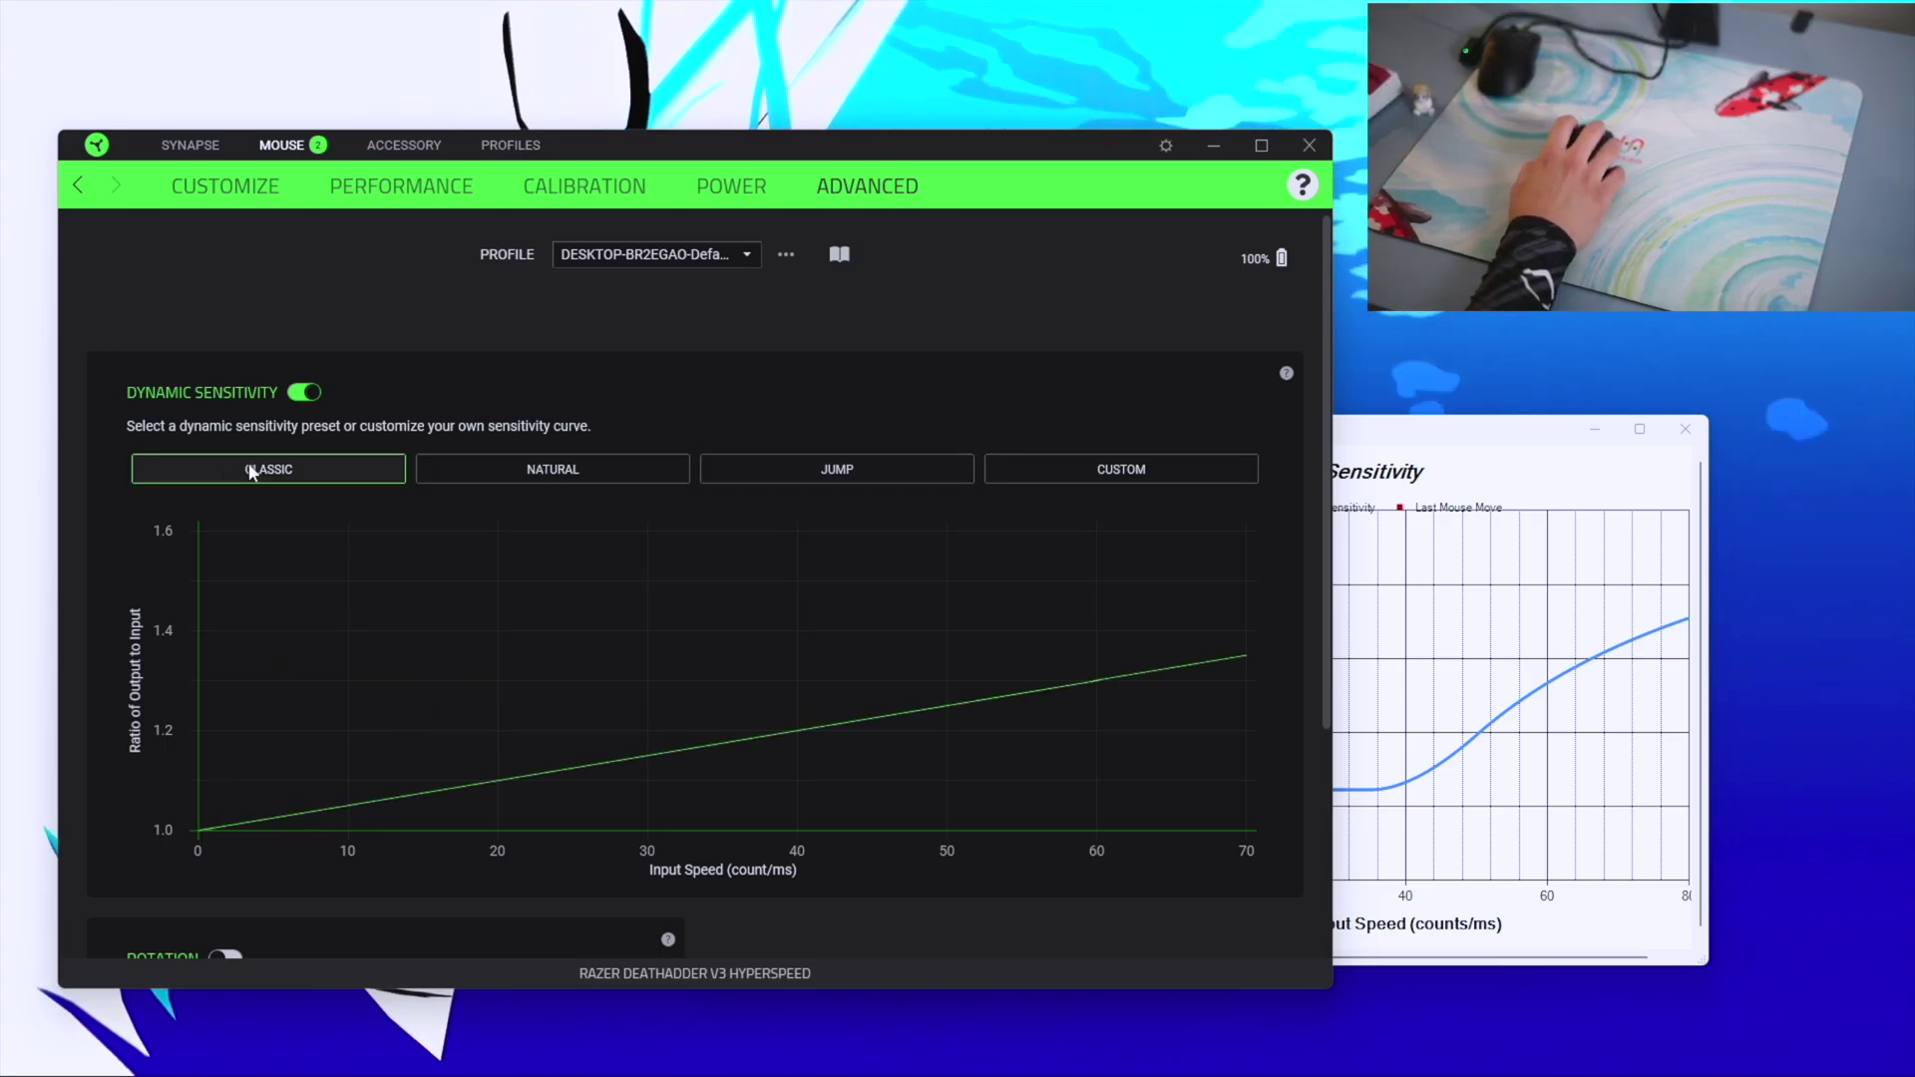
{"action": "left_click", "coordinate": [309, 391]}
{"action": "left_click", "coordinate": [1356, 431]}
{"action": "left_click", "coordinate": [806, 456]}
{"action": "left_click", "coordinate": [848, 504]}
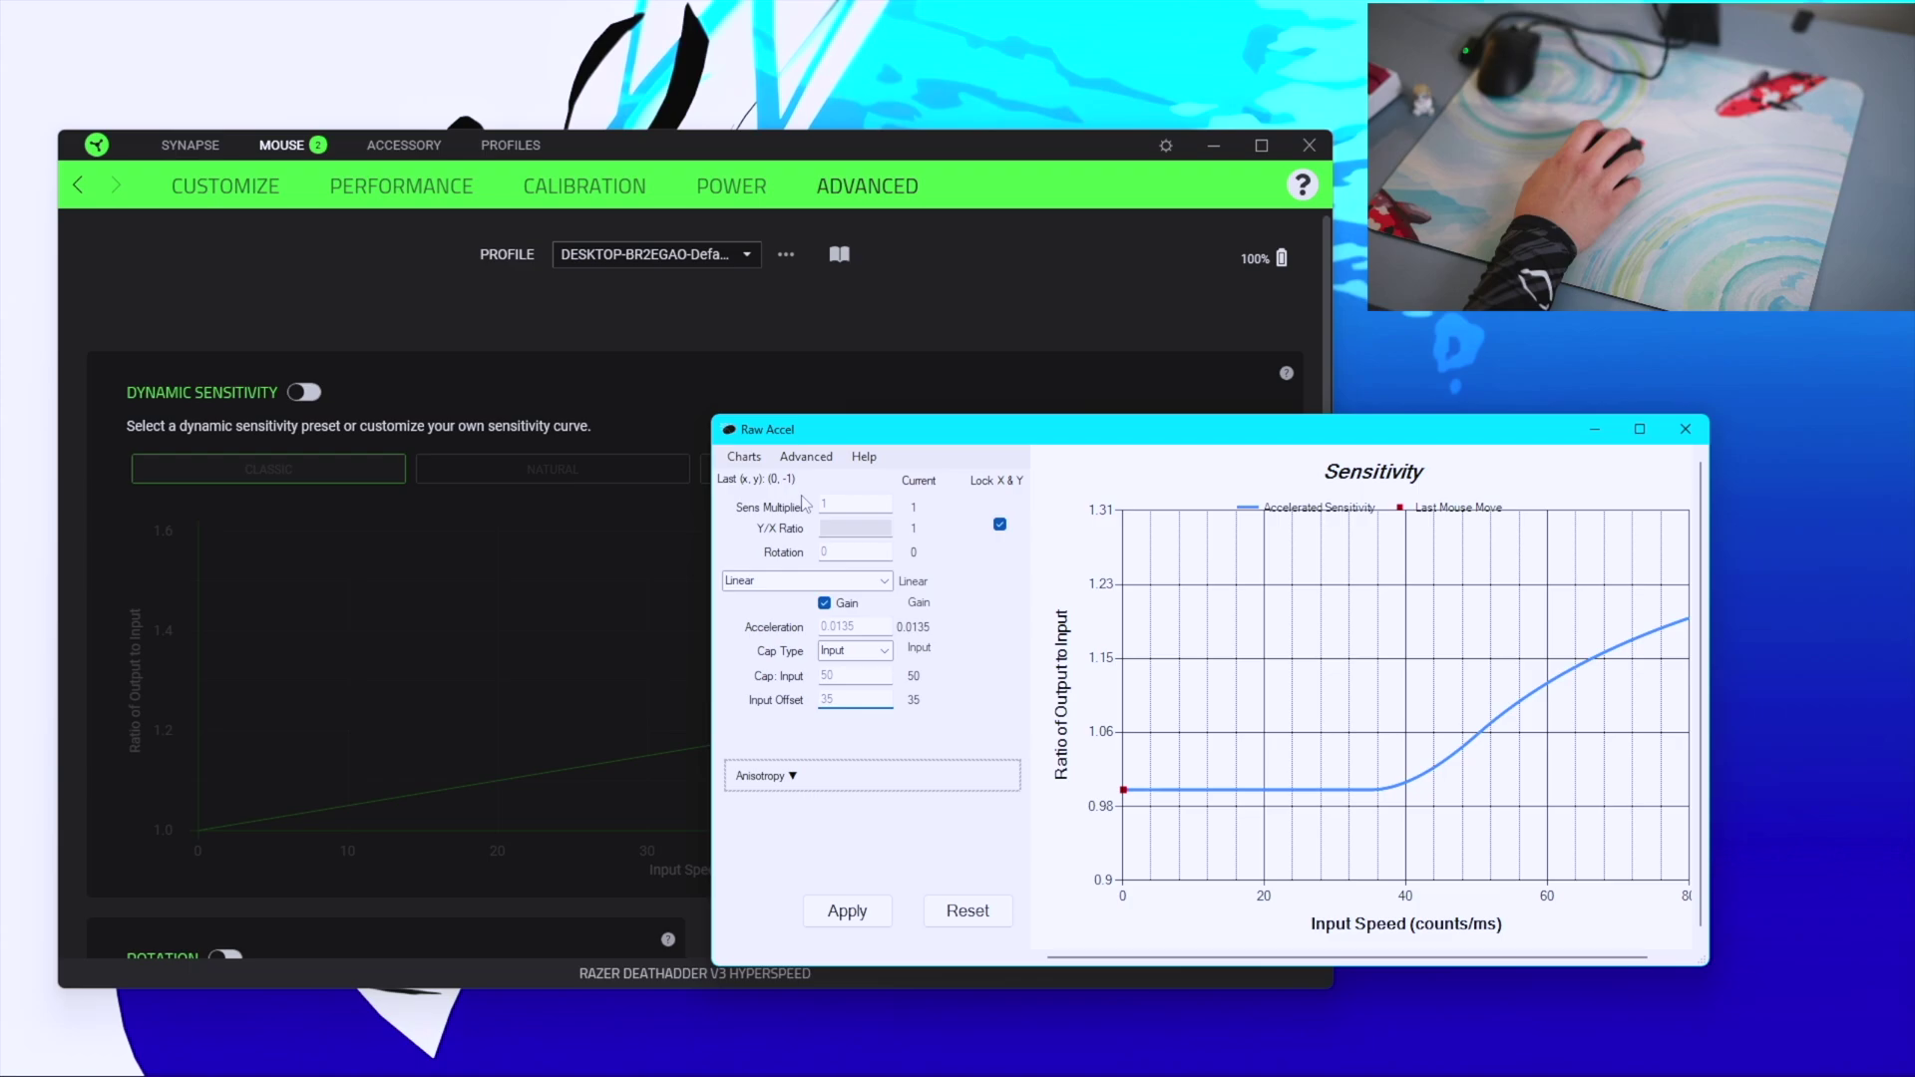
{"action": "left_click", "coordinate": [1333, 837]}
{"action": "left_click", "coordinate": [660, 447]}
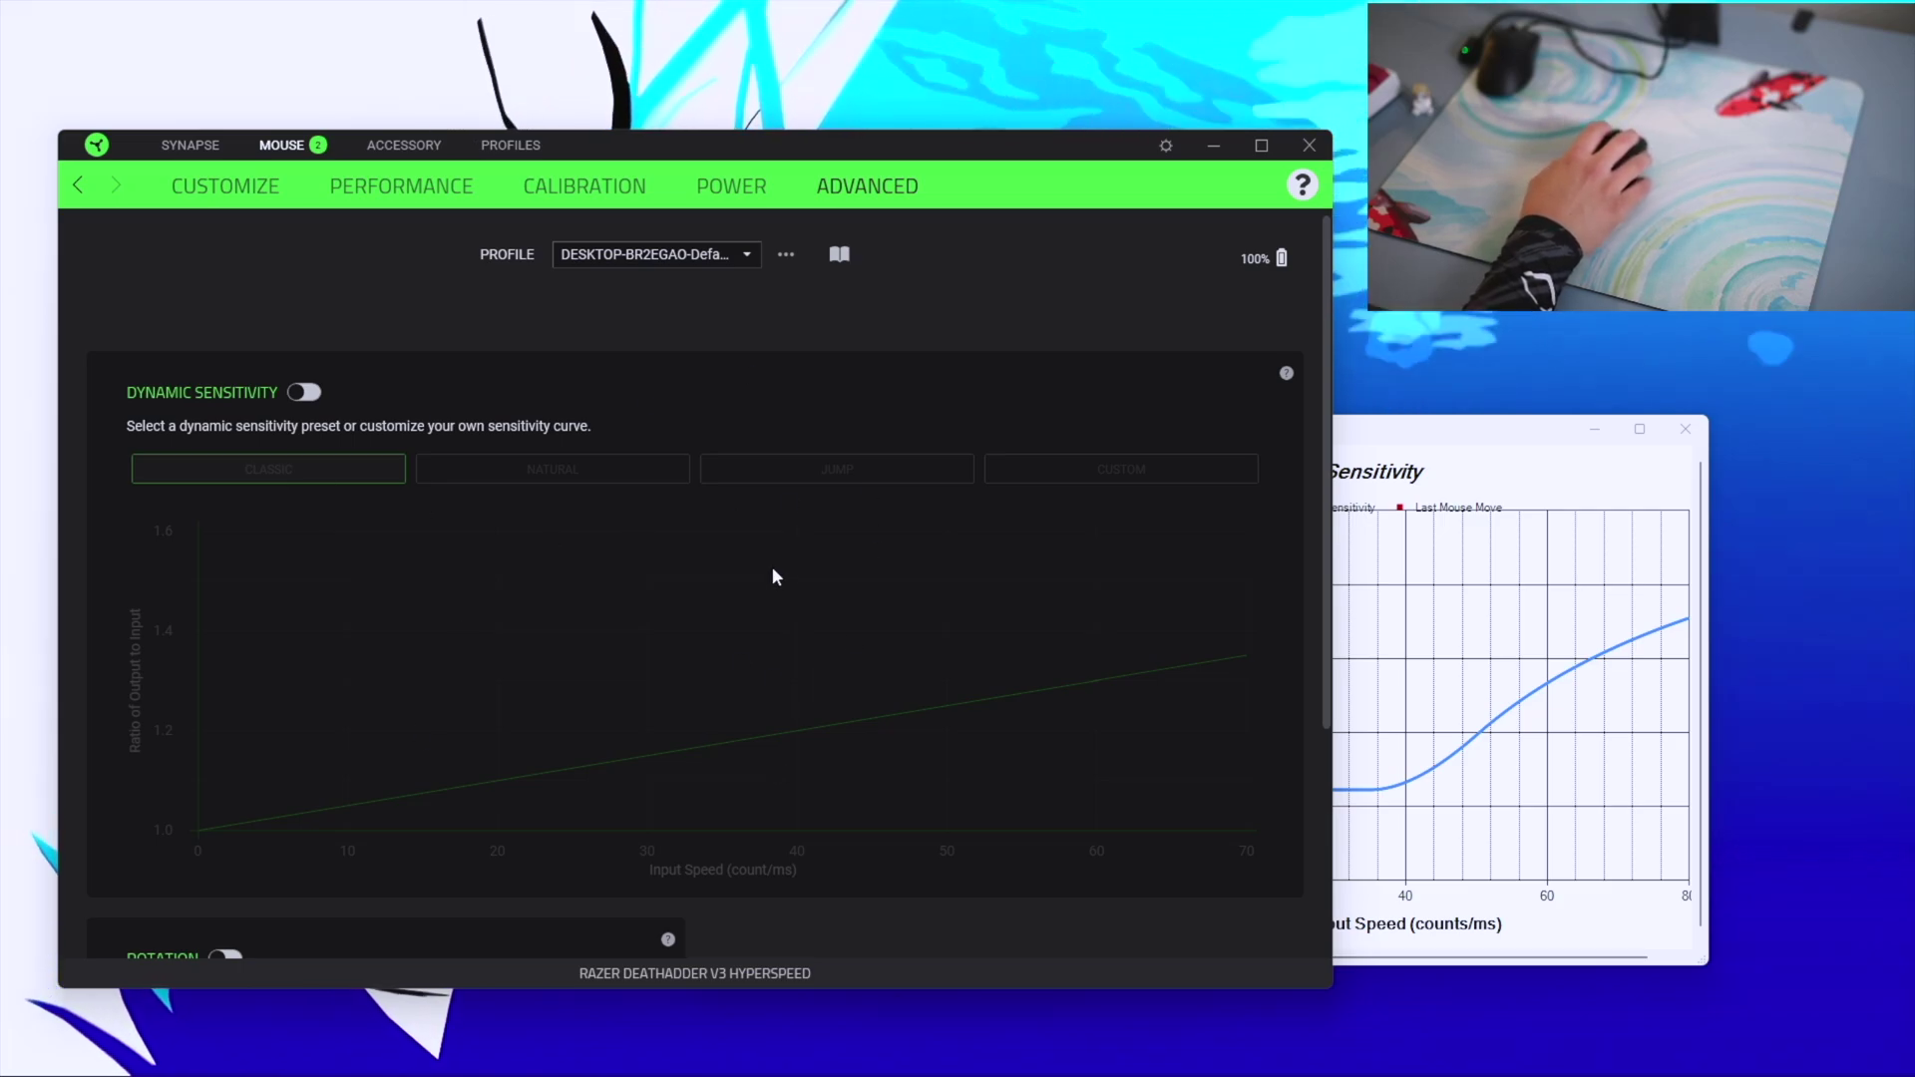
{"action": "left_click_drag", "start_coordinate": [1369, 423], "coordinate": [1255, 419]}
{"action": "left_click", "coordinate": [695, 451]}
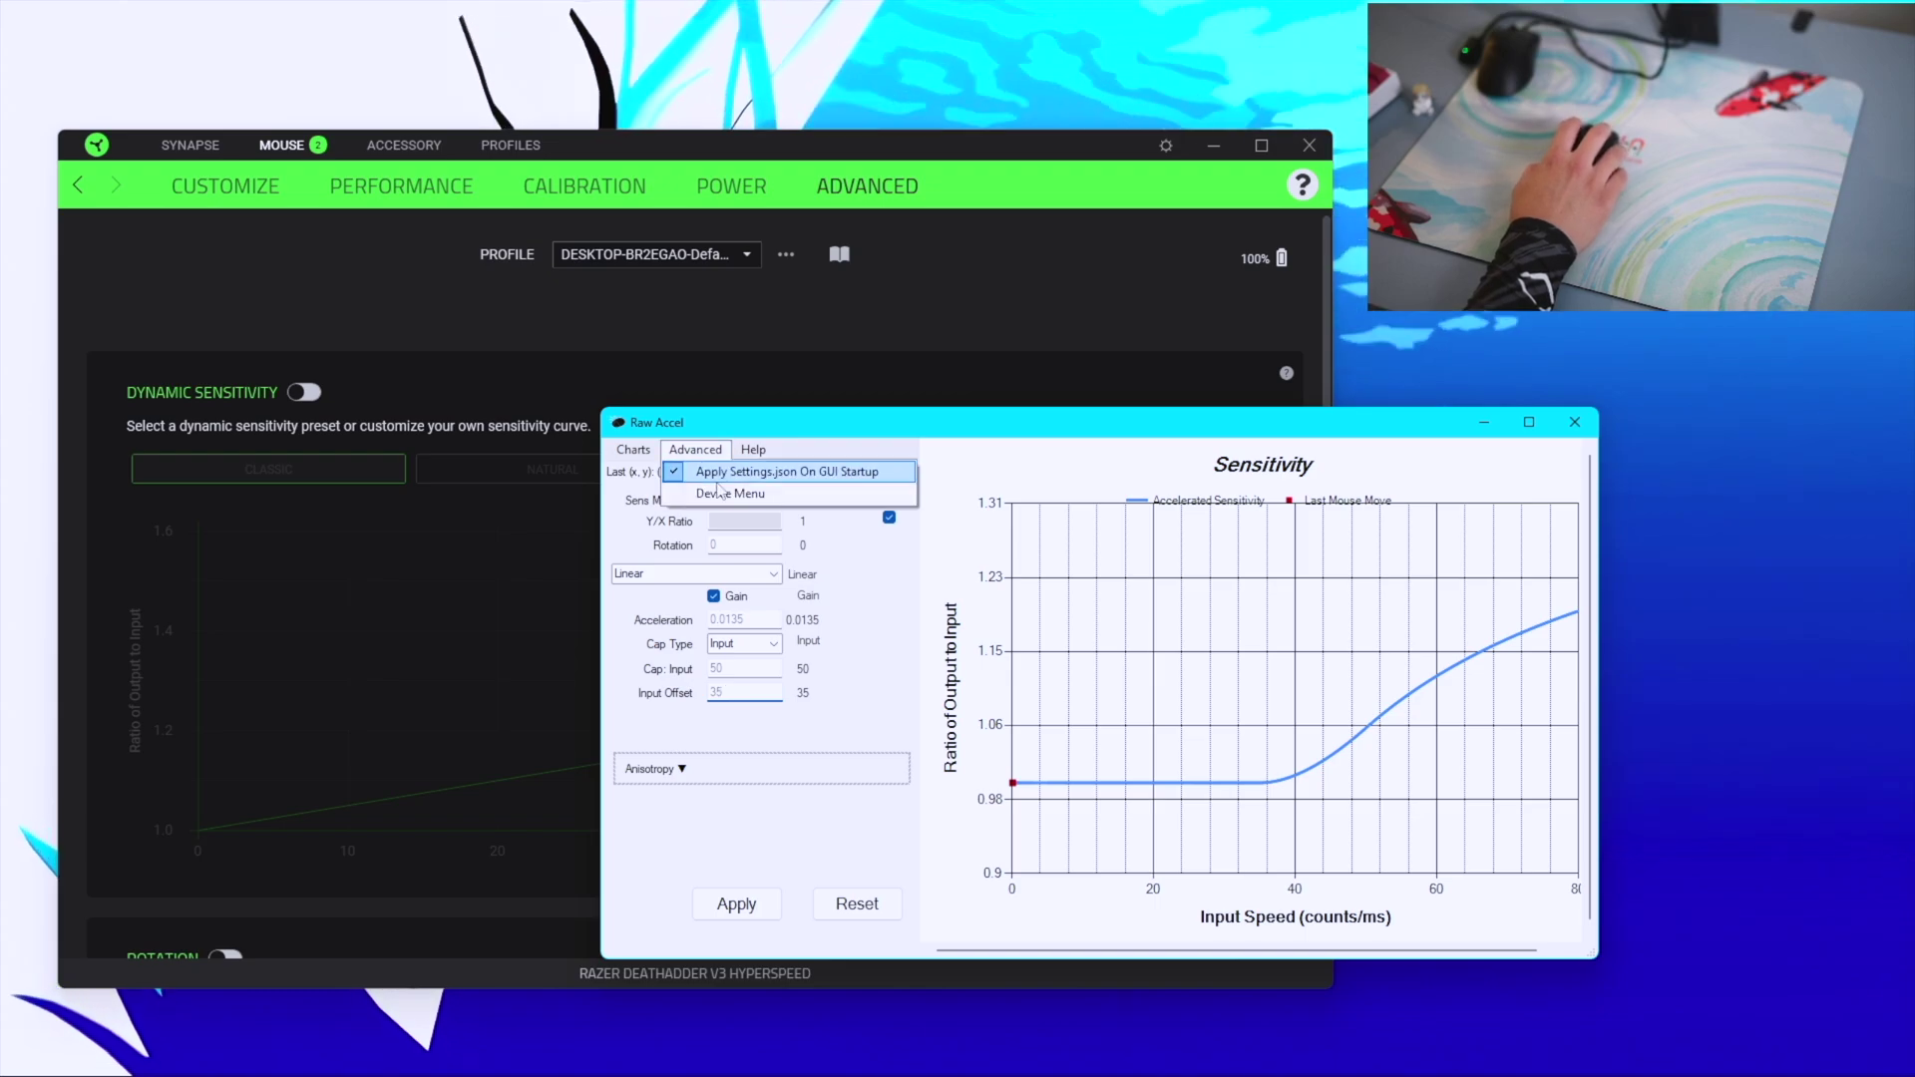
{"action": "left_click", "coordinate": [718, 491]}
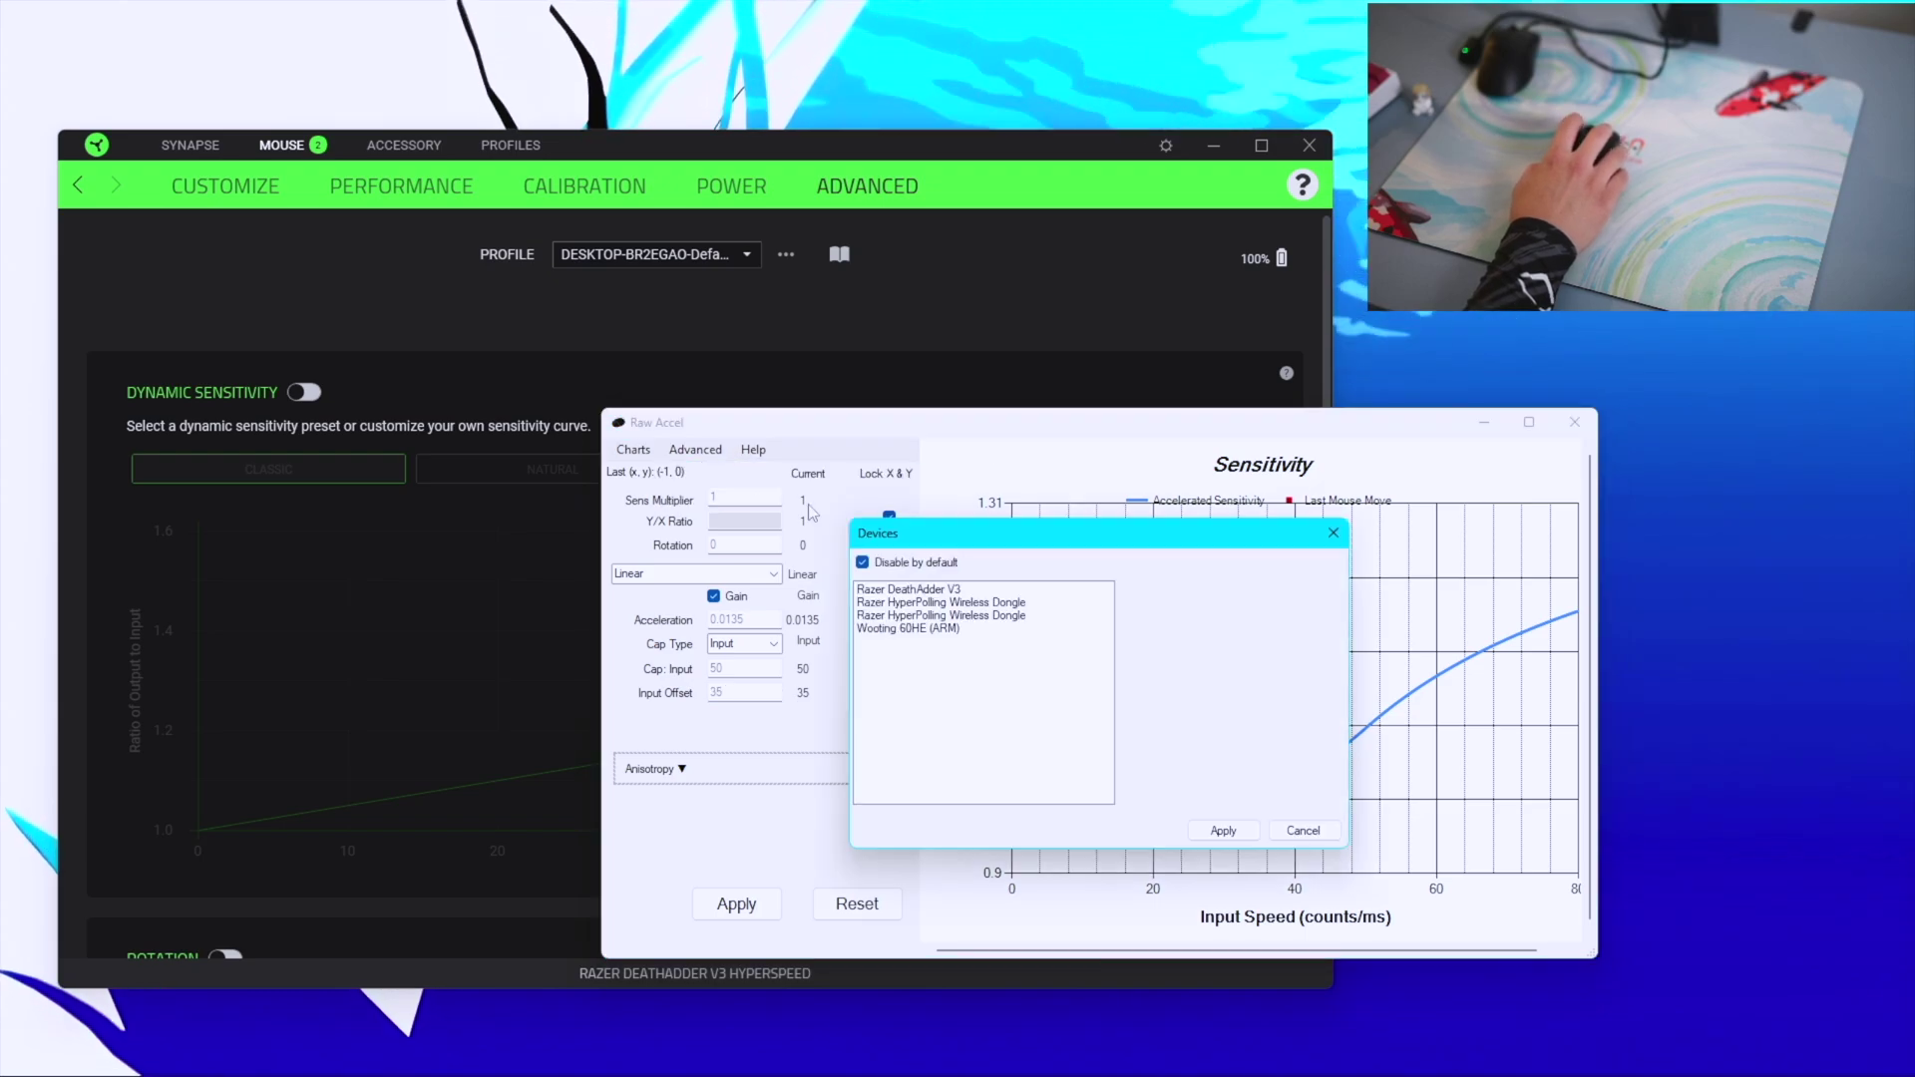
{"action": "left_click", "coordinate": [1223, 829]}
{"action": "double_click", "coordinate": [716, 692]}
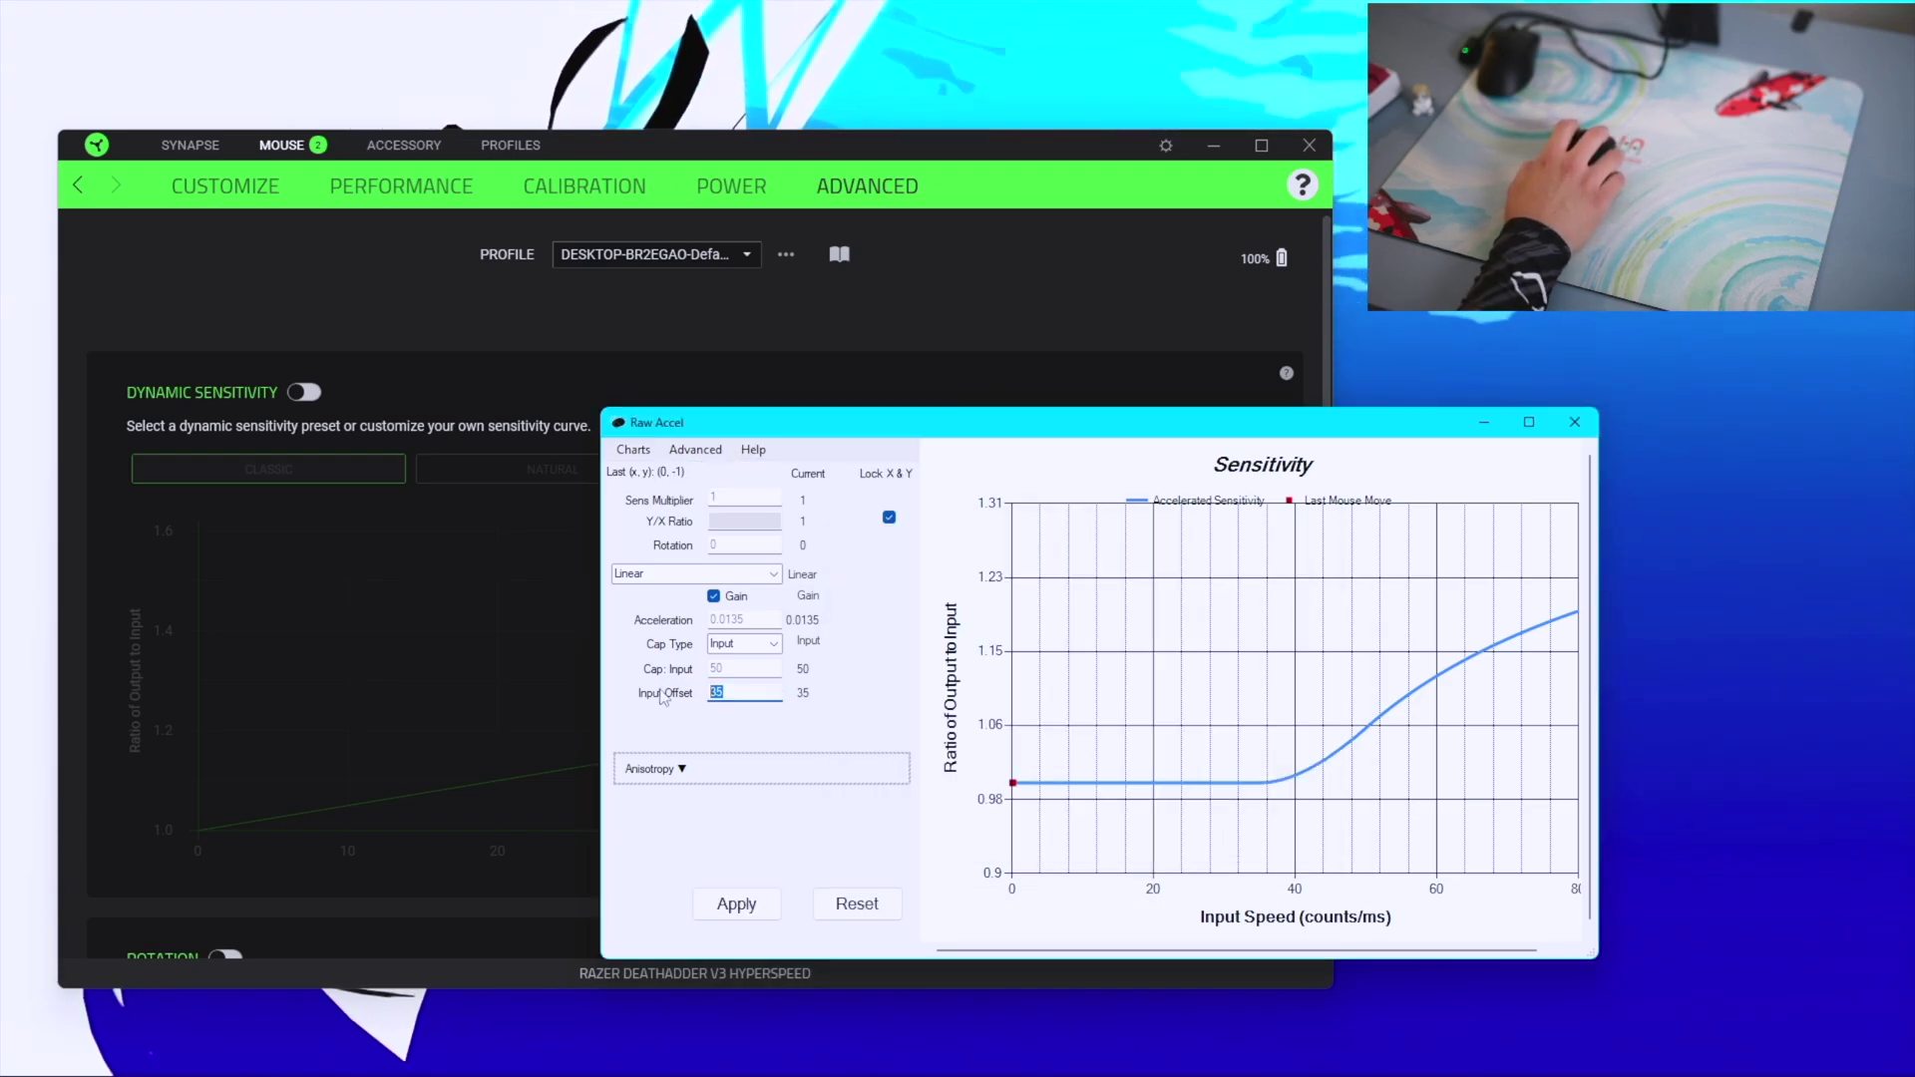
{"action": "type", "text": "15"}
{"action": "key", "text": "Return"}
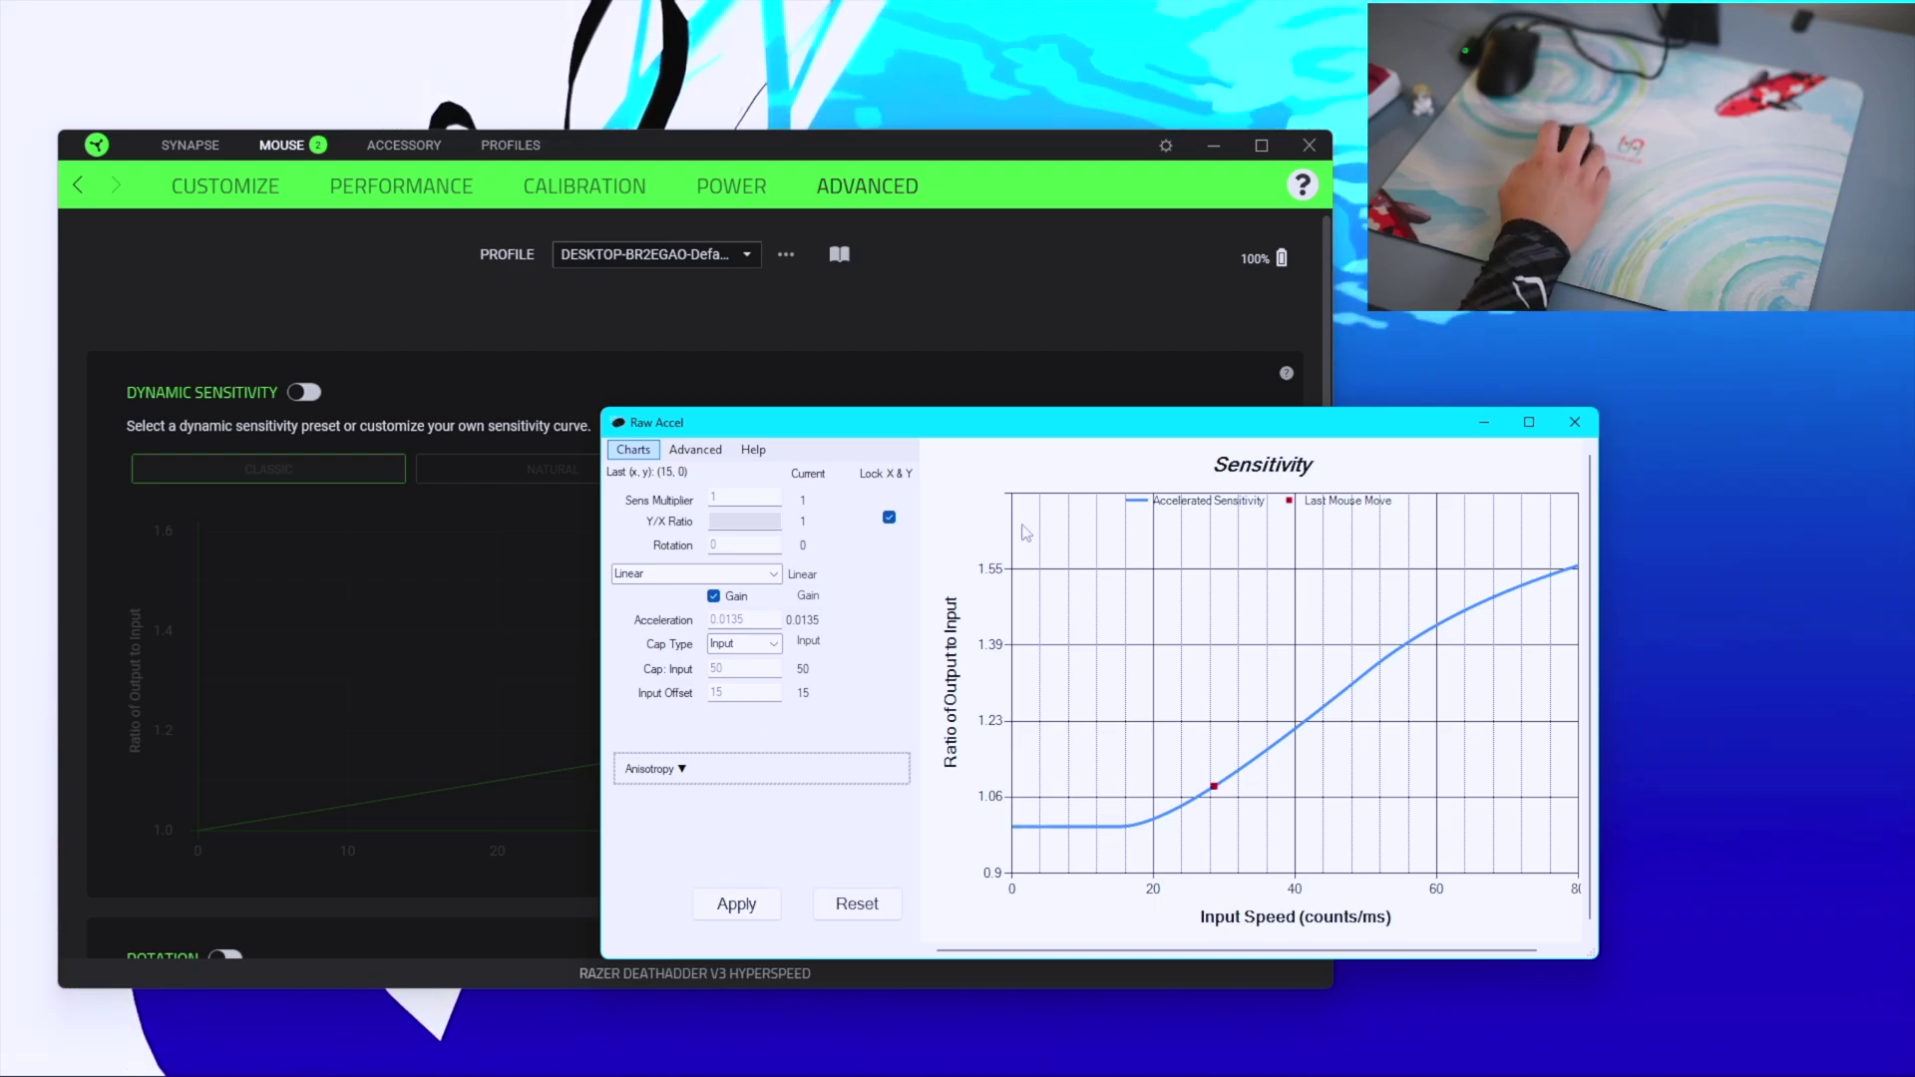
Restore the Input Offset to 35, apply it, then widen and narrow the Raw Accel window
{"action": "double_click", "coordinate": [730, 695]}
{"action": "type", "text": "35"}
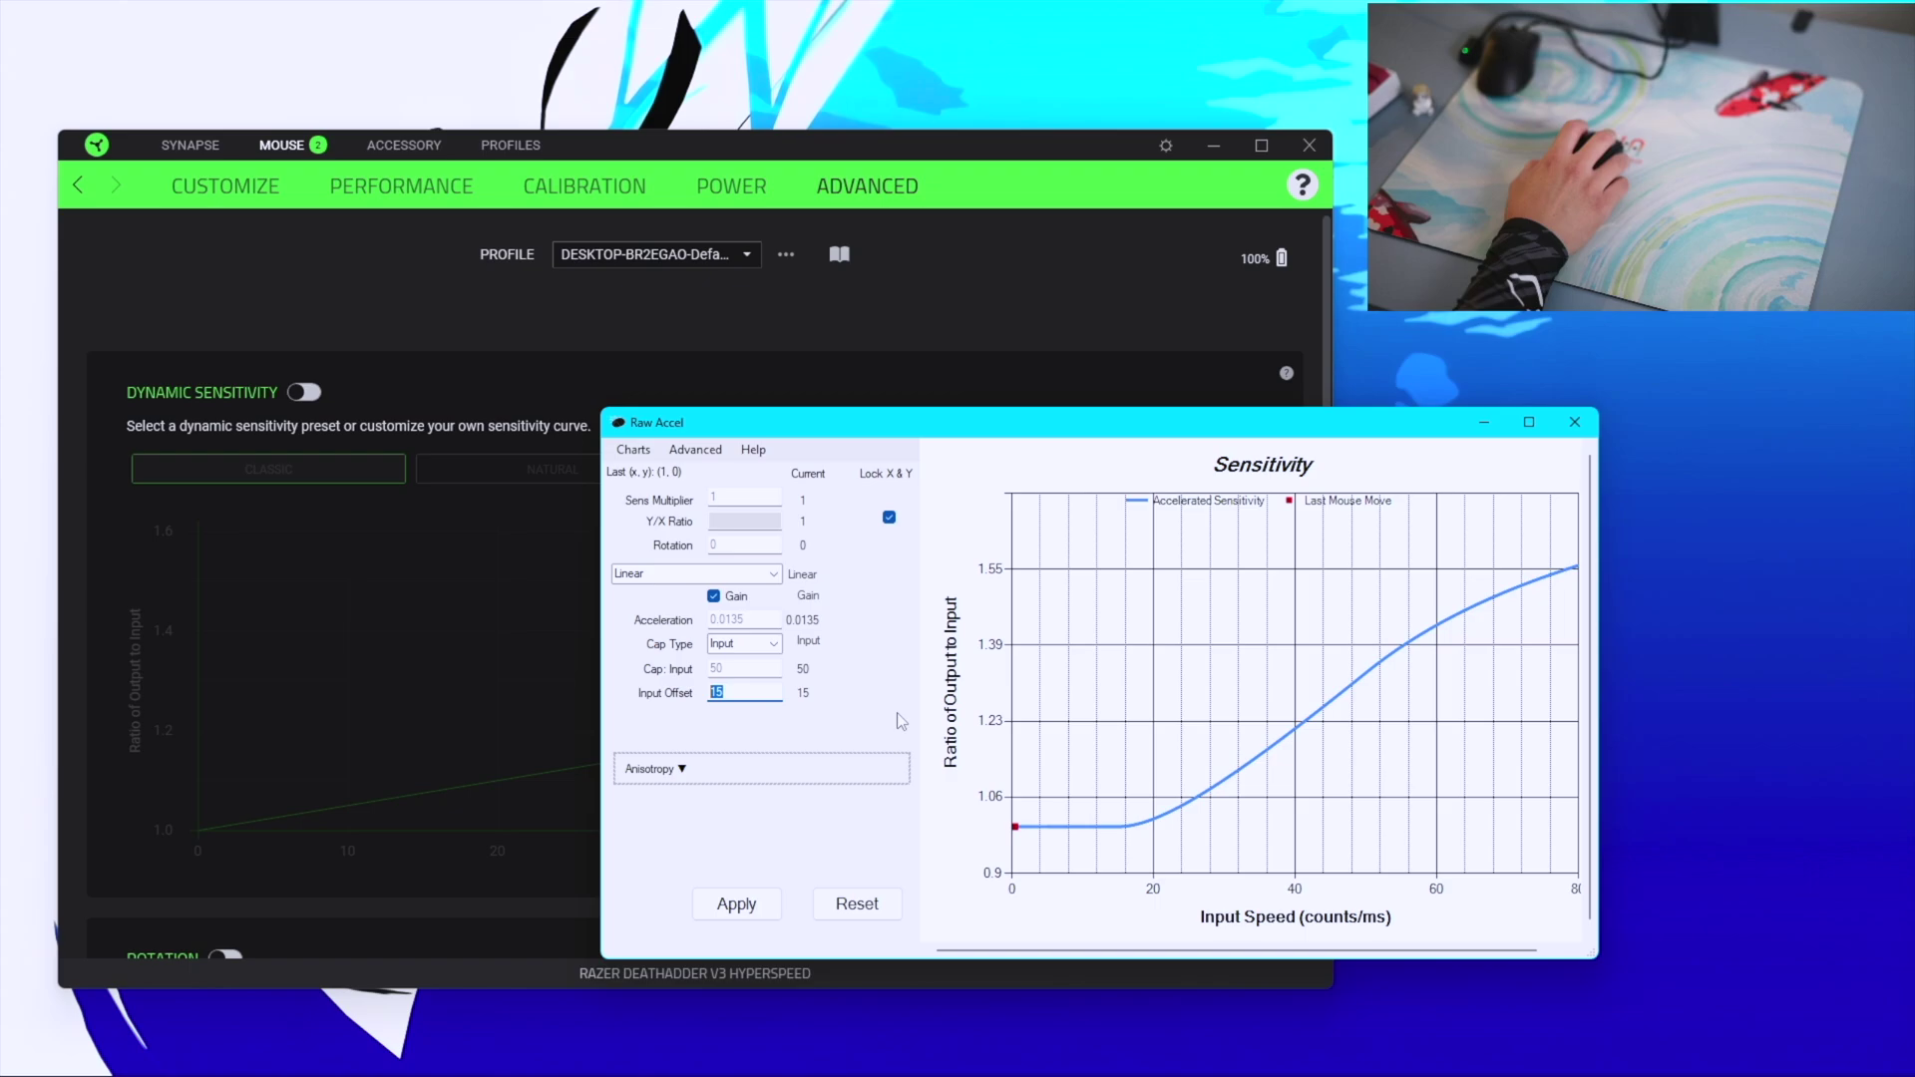
{"action": "left_click", "coordinate": [737, 902]}
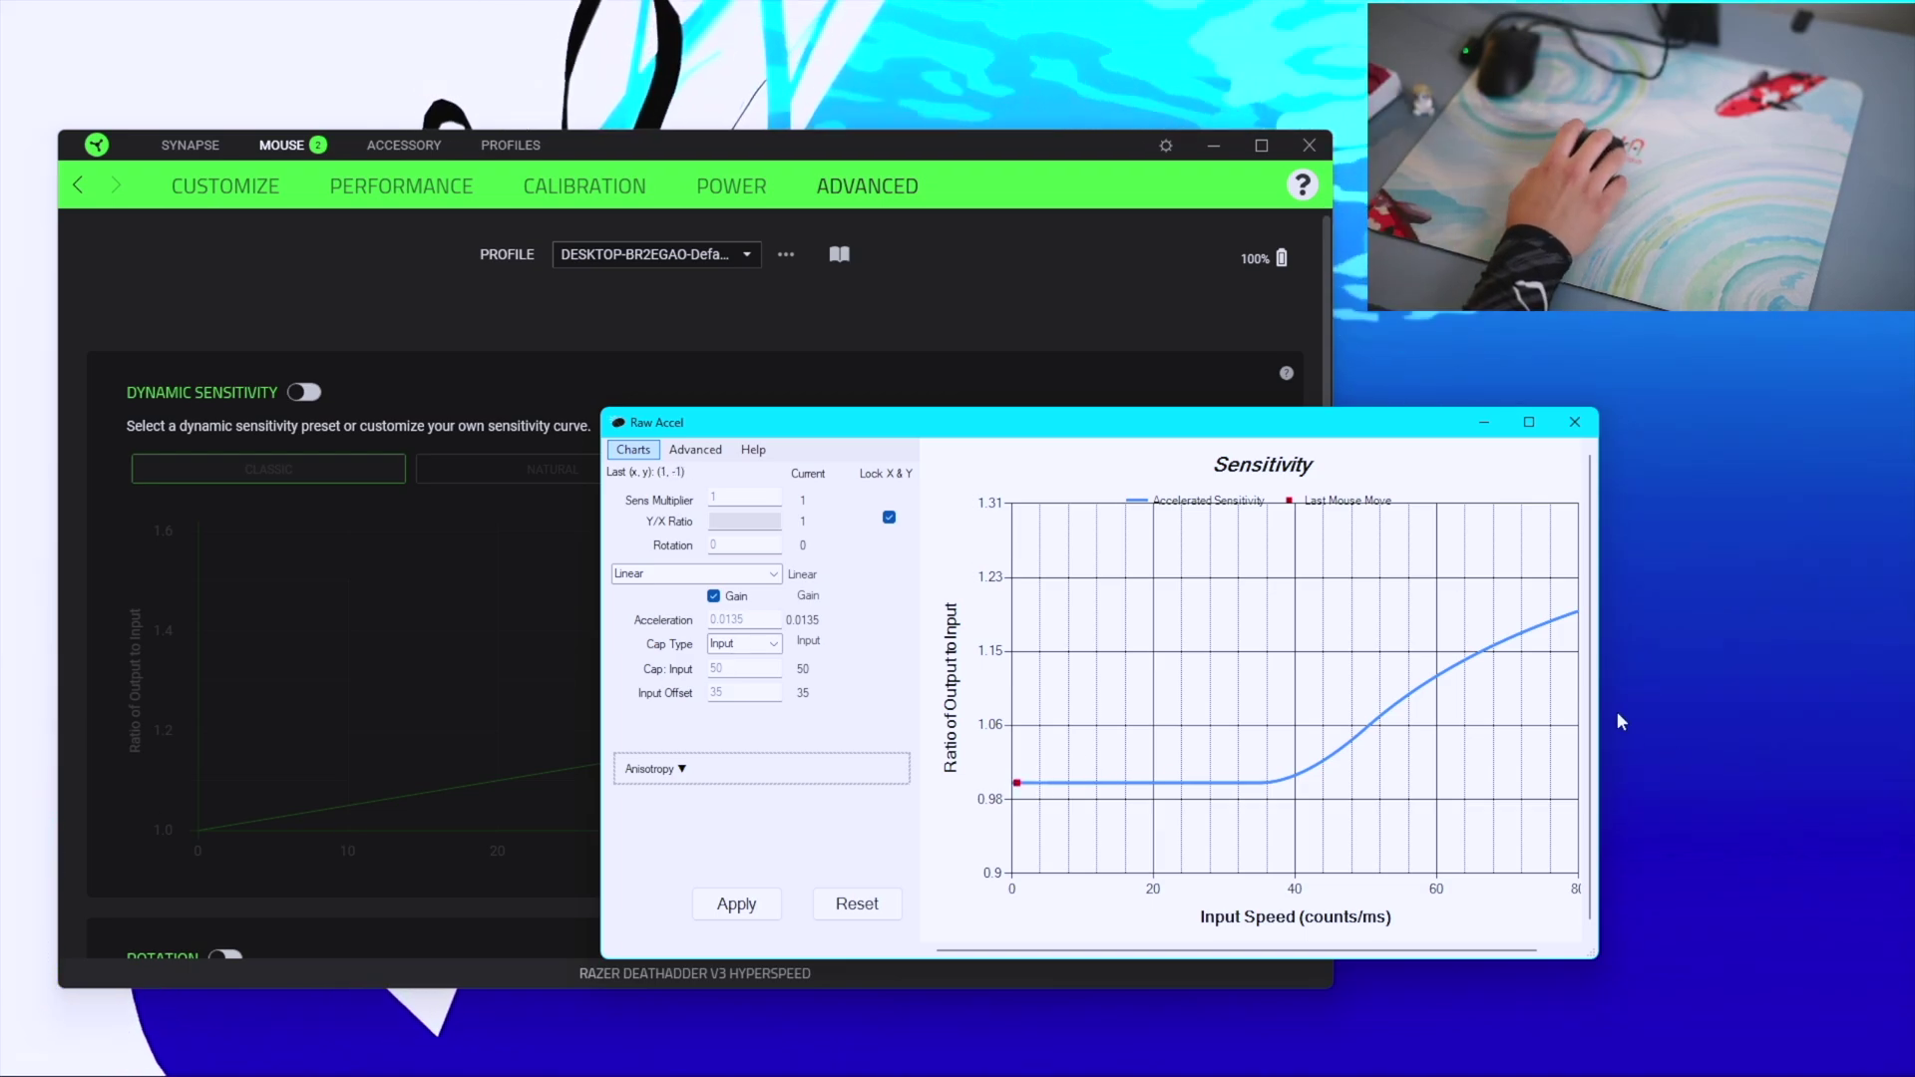
{"action": "left_click_drag", "start_coordinate": [1603, 660], "coordinate": [1748, 660]}
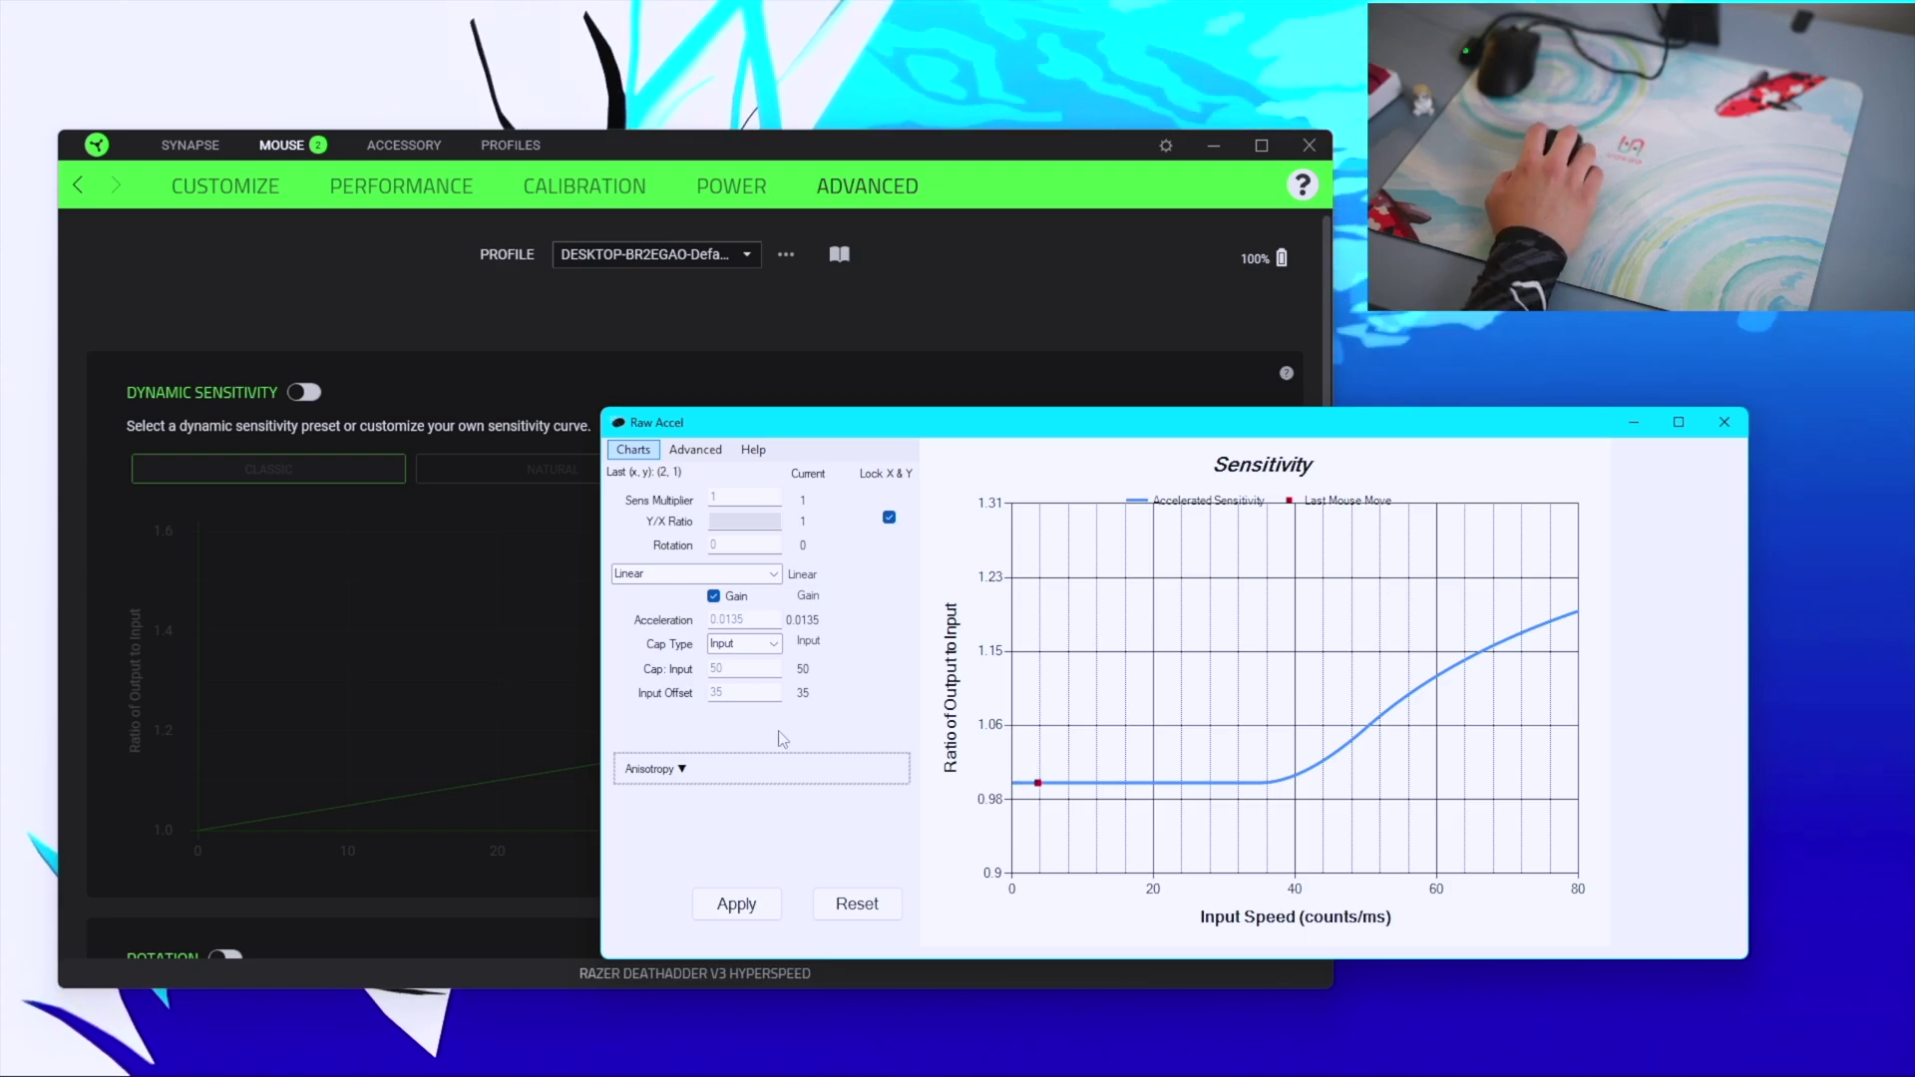
{"action": "left_click_drag", "start_coordinate": [1752, 640], "coordinate": [1617, 631]}
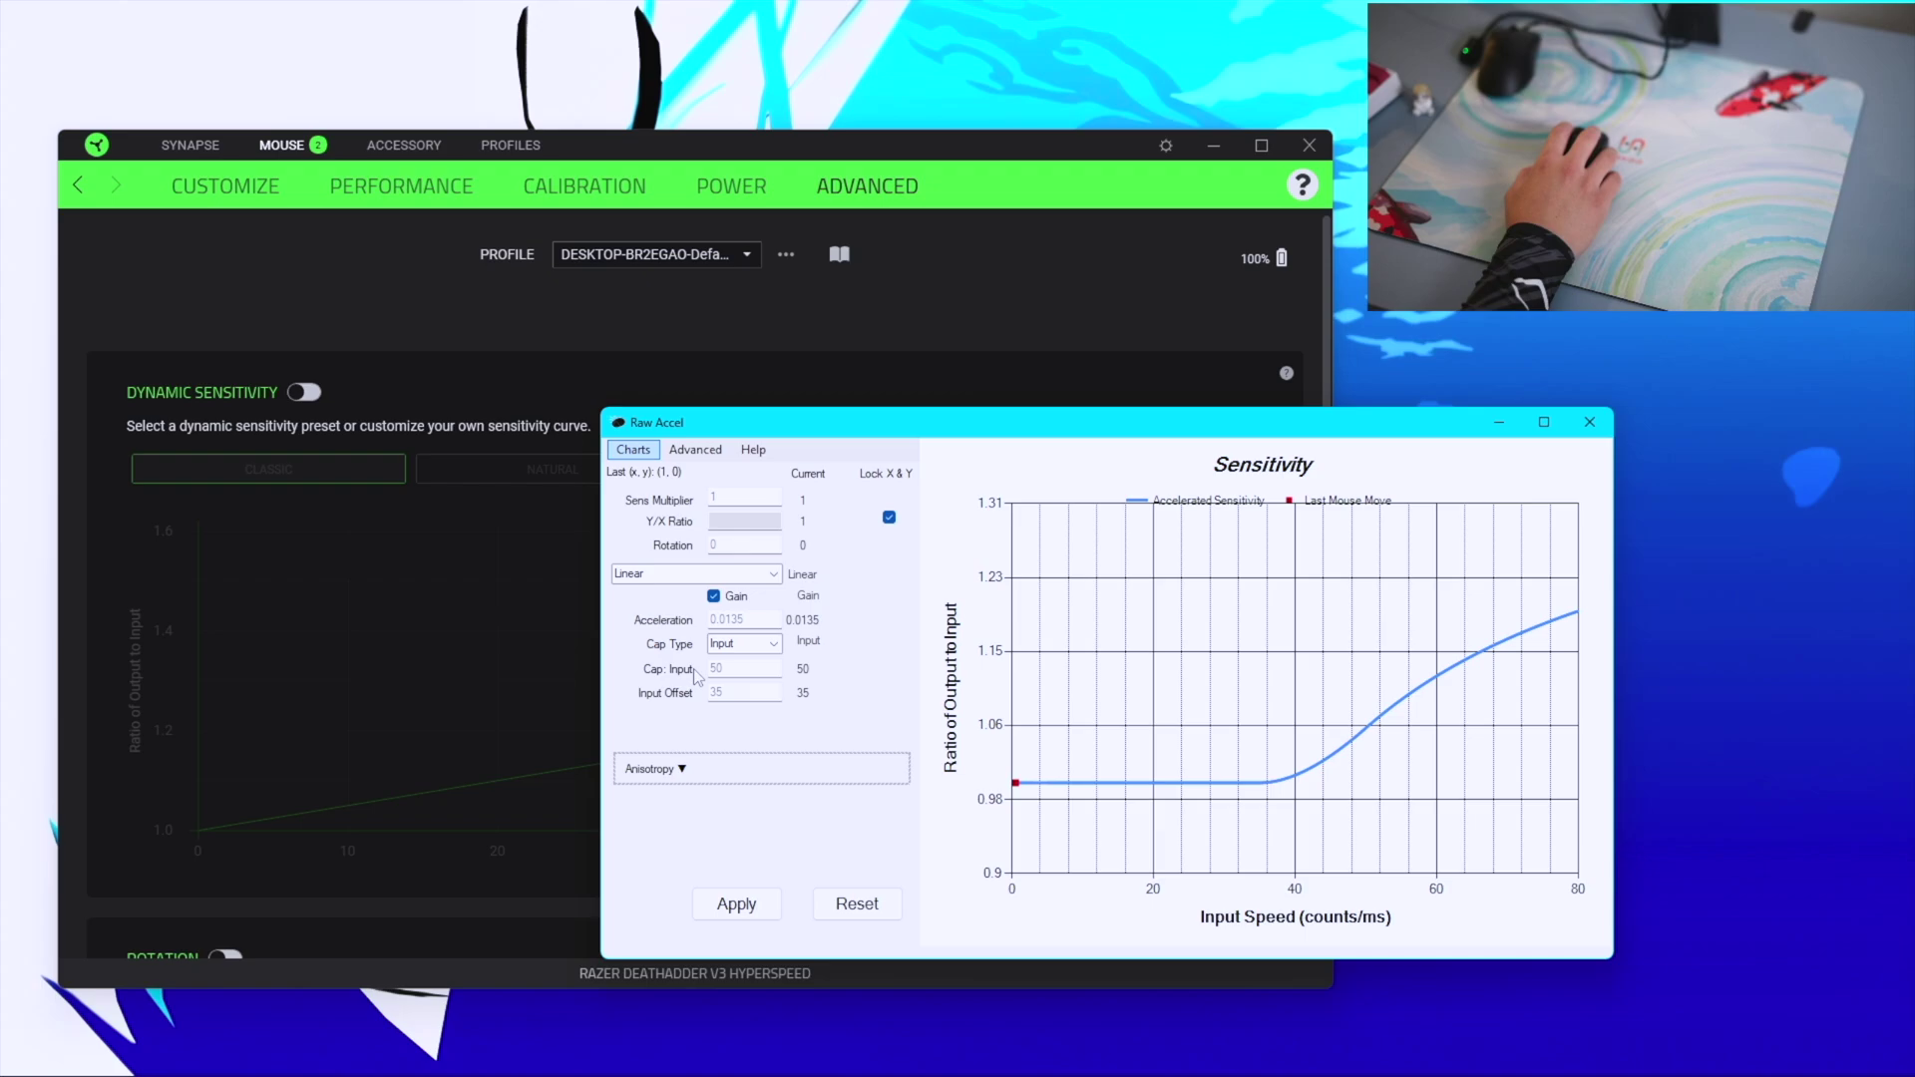
Bring Synapse forward, turn Dynamic Sensitivity on, and compare the Natural, Custom and Jump presets
{"action": "left_click", "coordinate": [757, 644]}
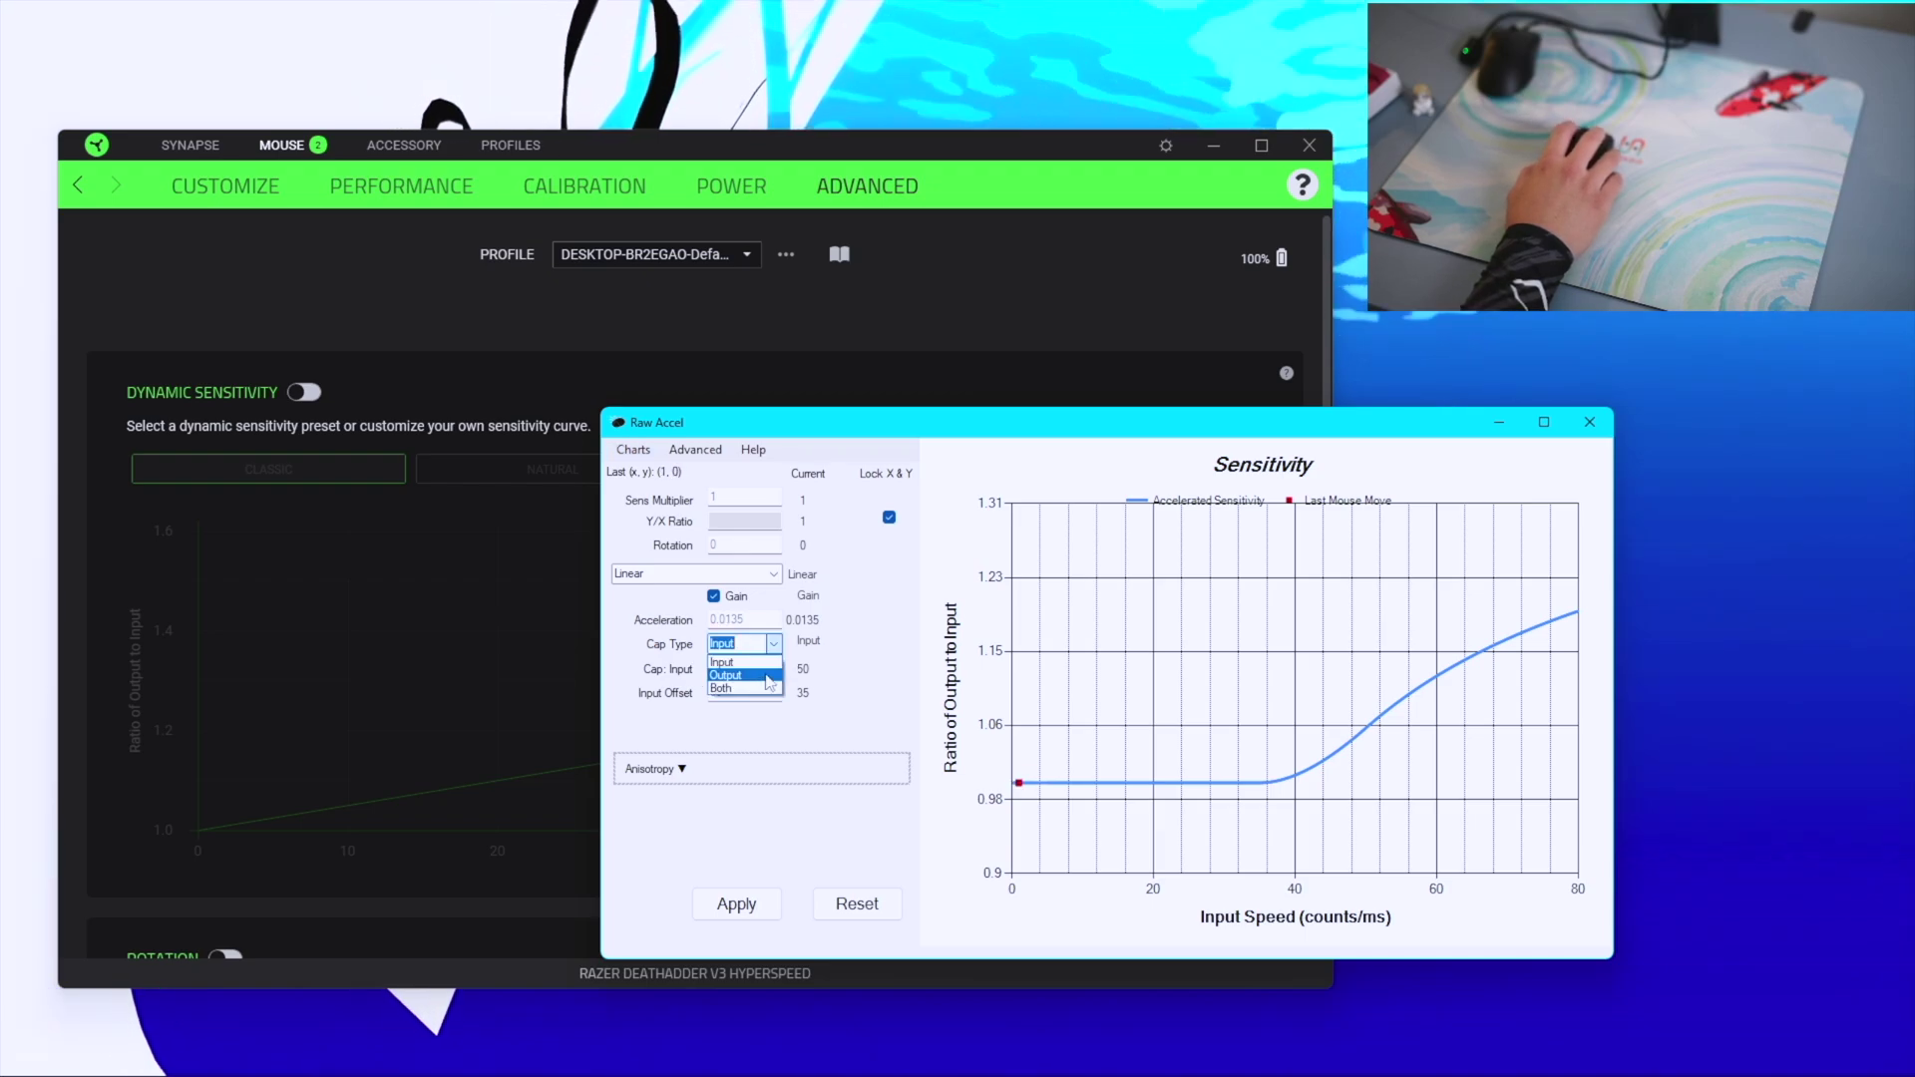
{"action": "left_click", "coordinate": [224, 705]}
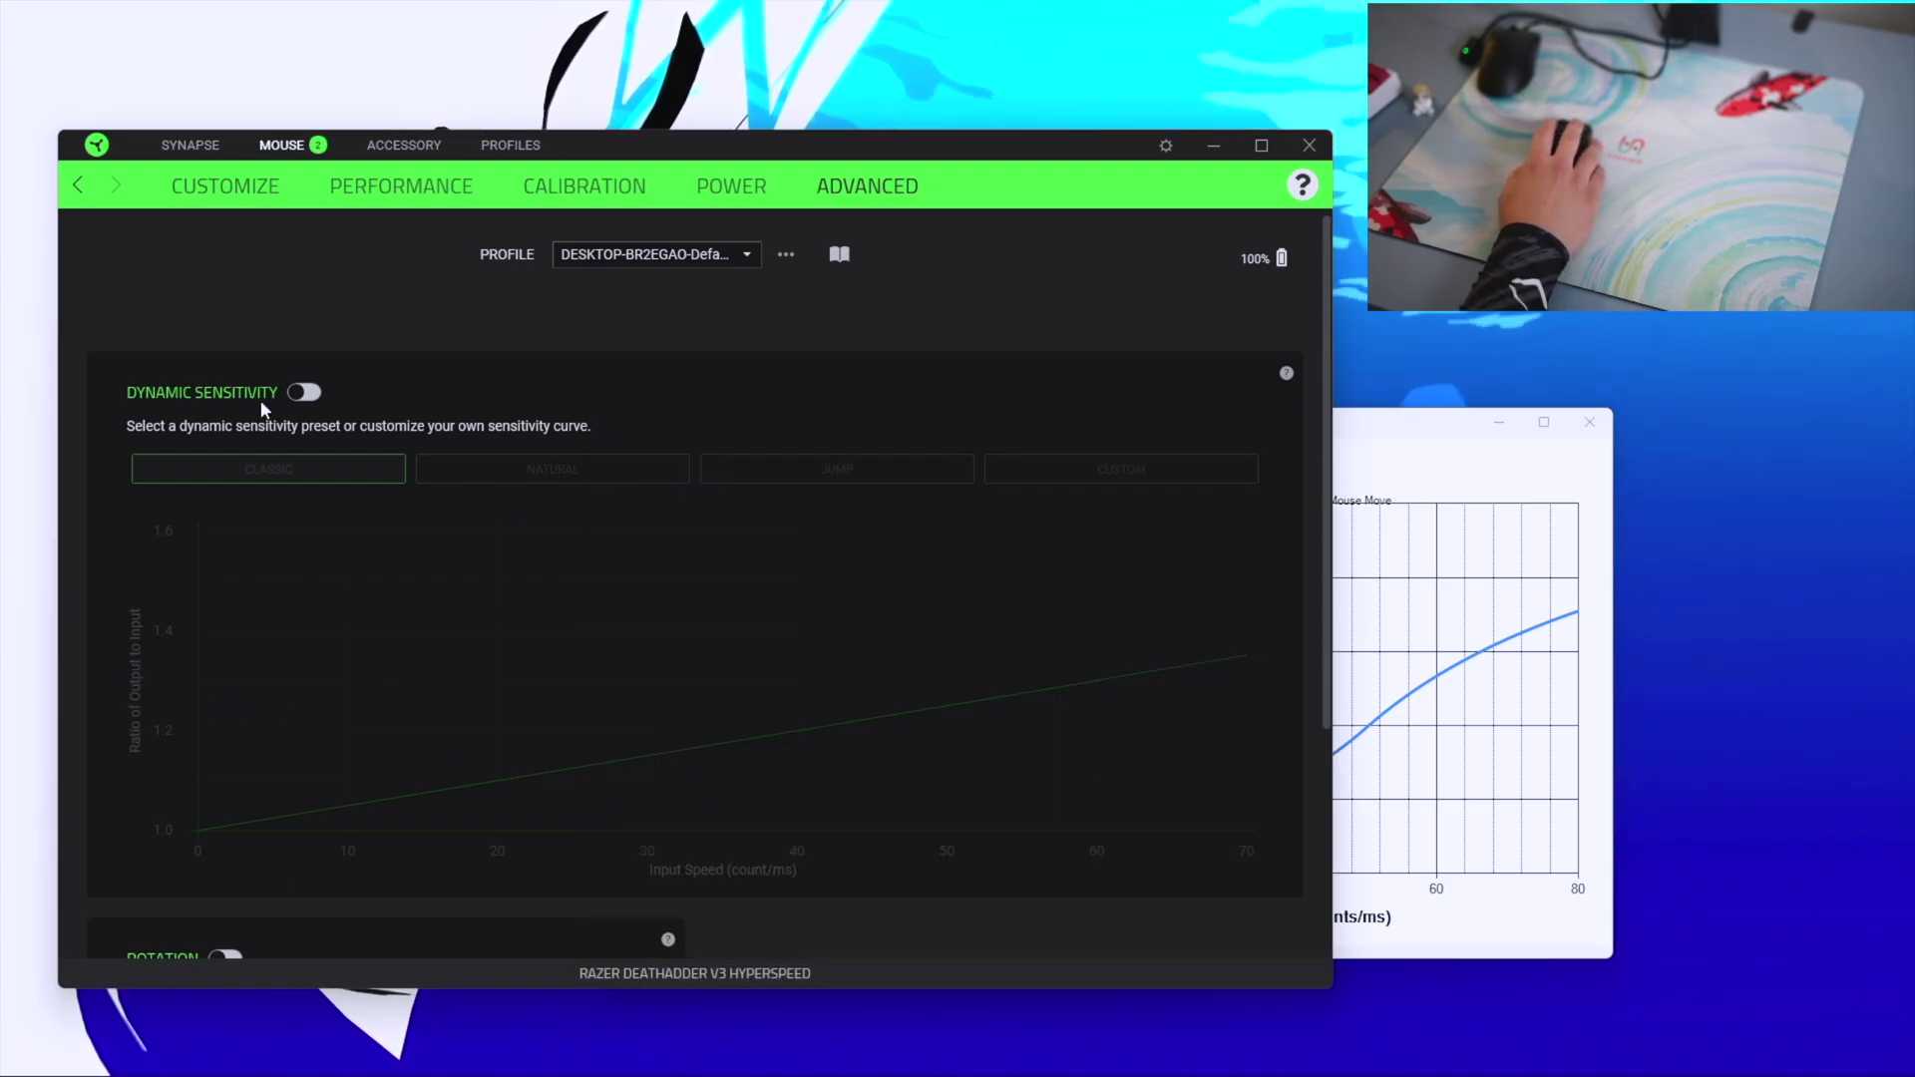
{"action": "left_click", "coordinate": [304, 392]}
{"action": "left_click", "coordinate": [553, 468]}
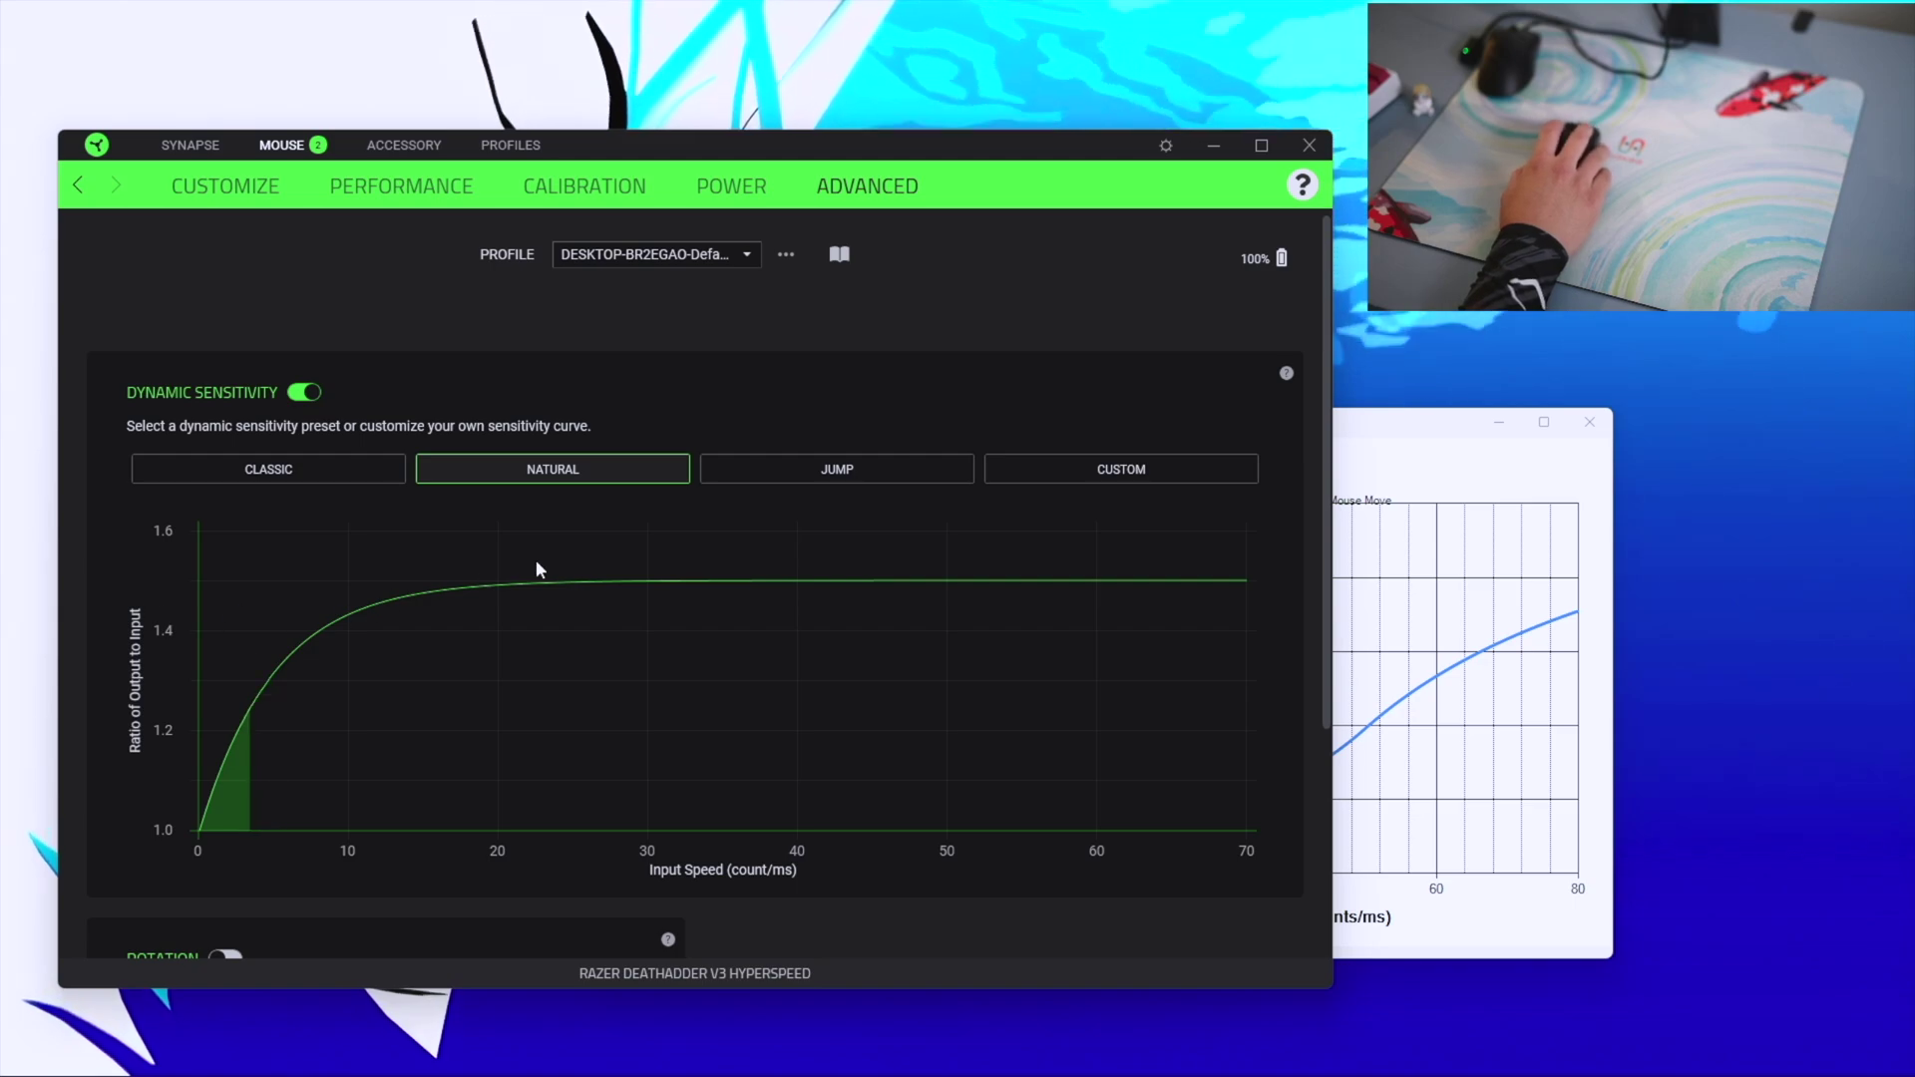
{"action": "left_click", "coordinate": [989, 469]}
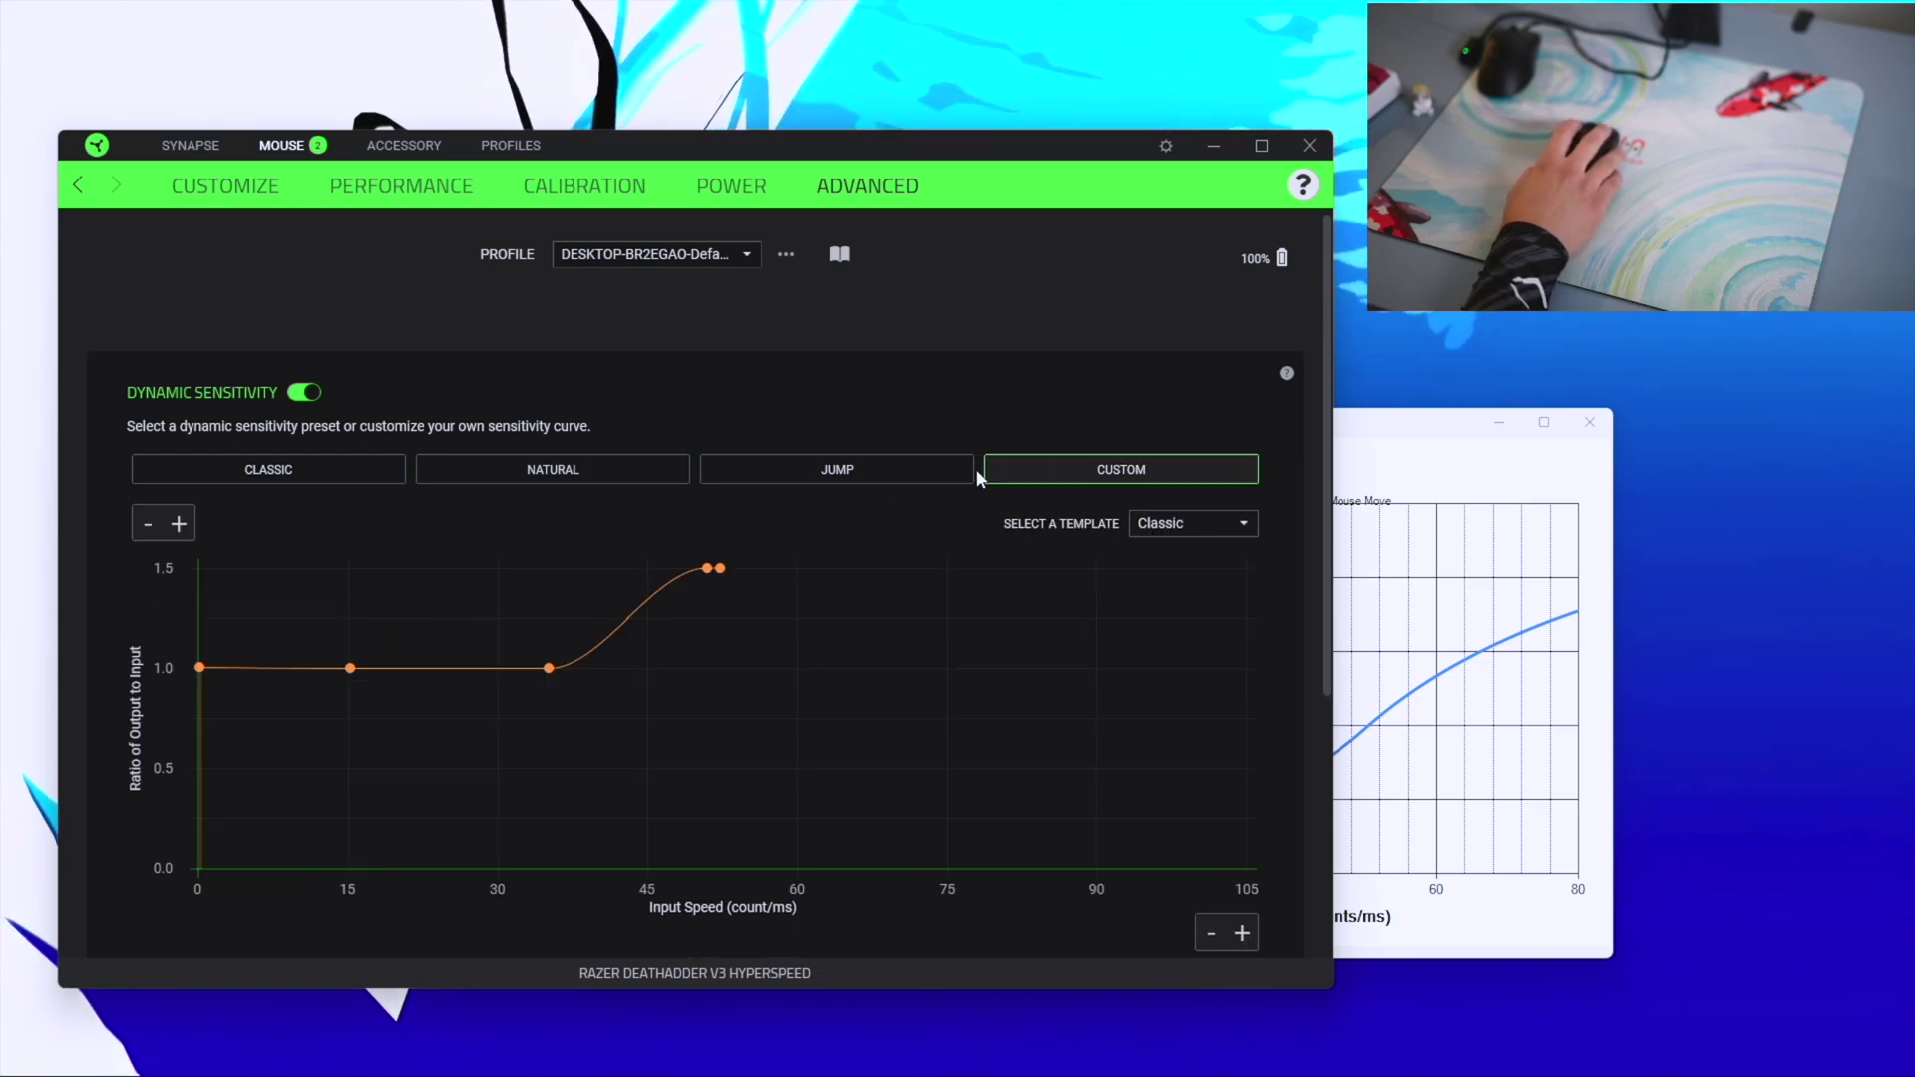
{"action": "left_click", "coordinate": [835, 486]}
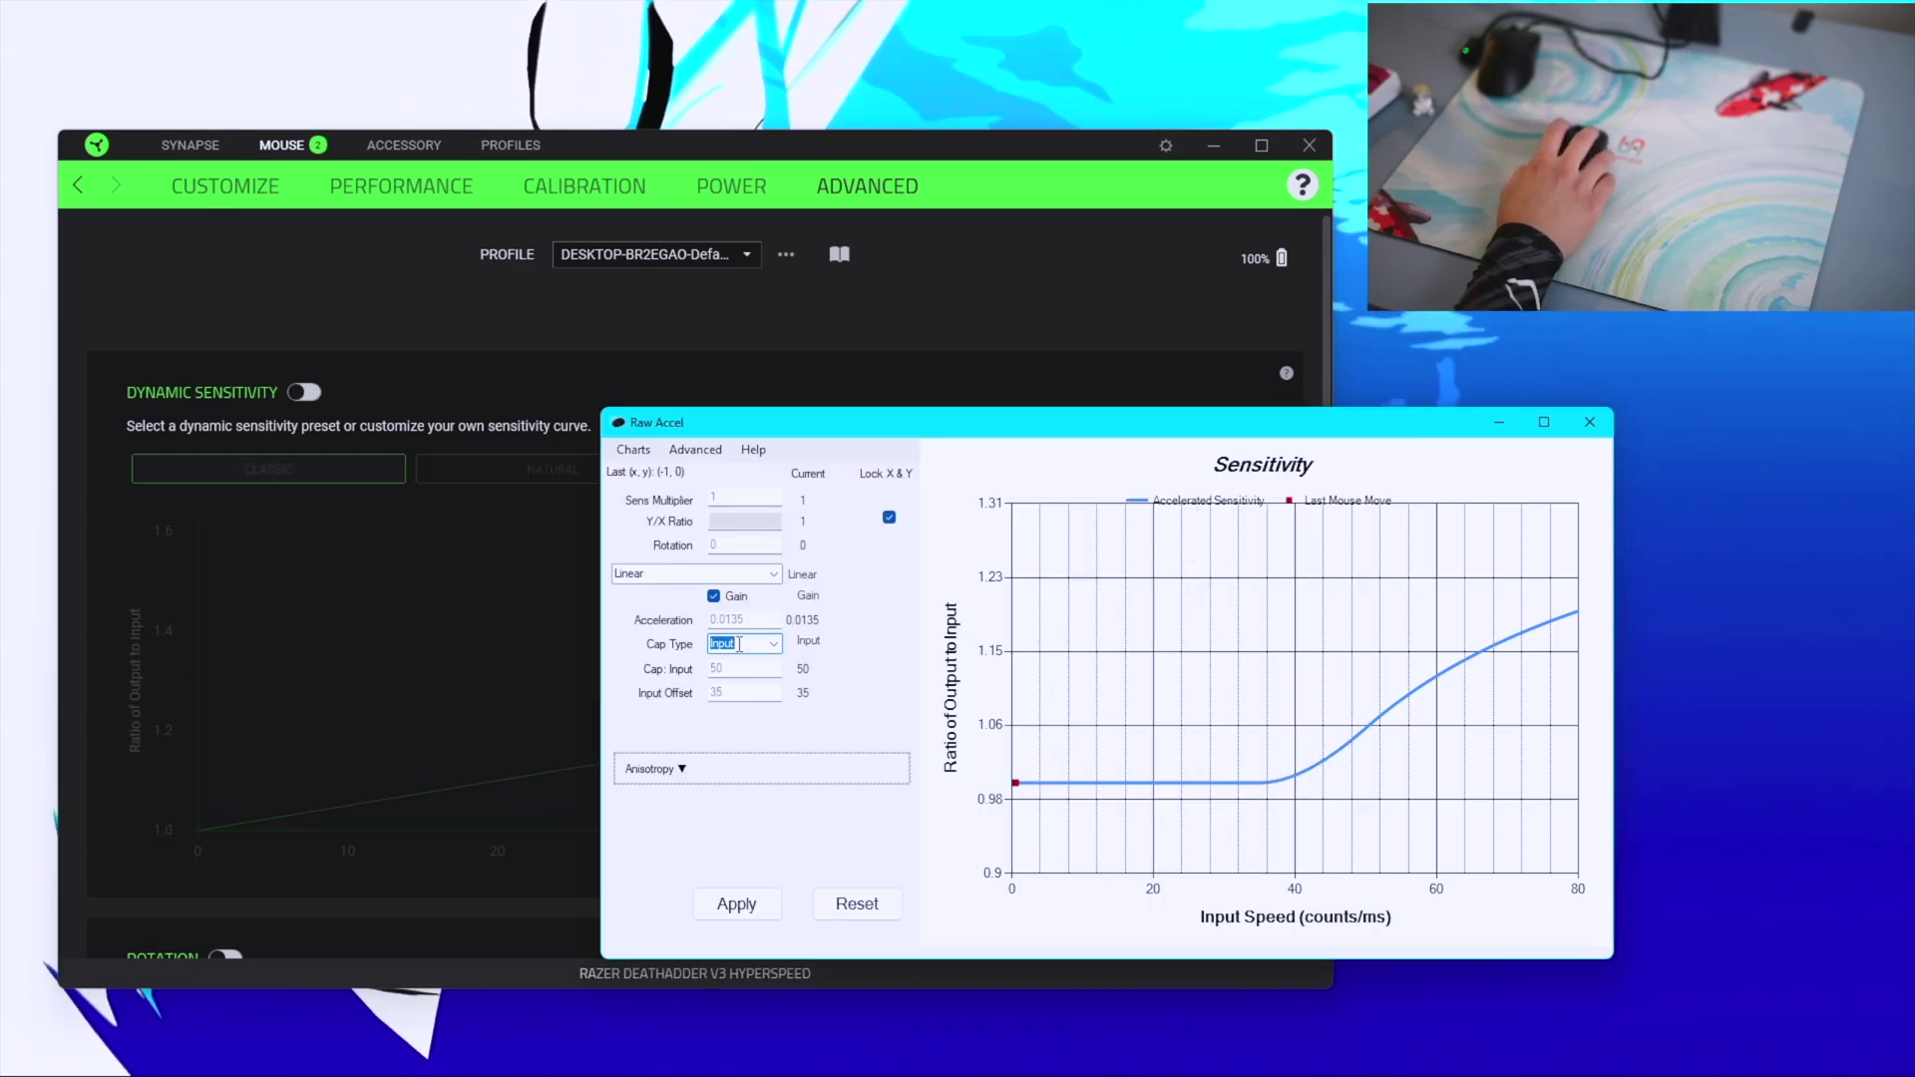
{"action": "left_click", "coordinate": [761, 620]}
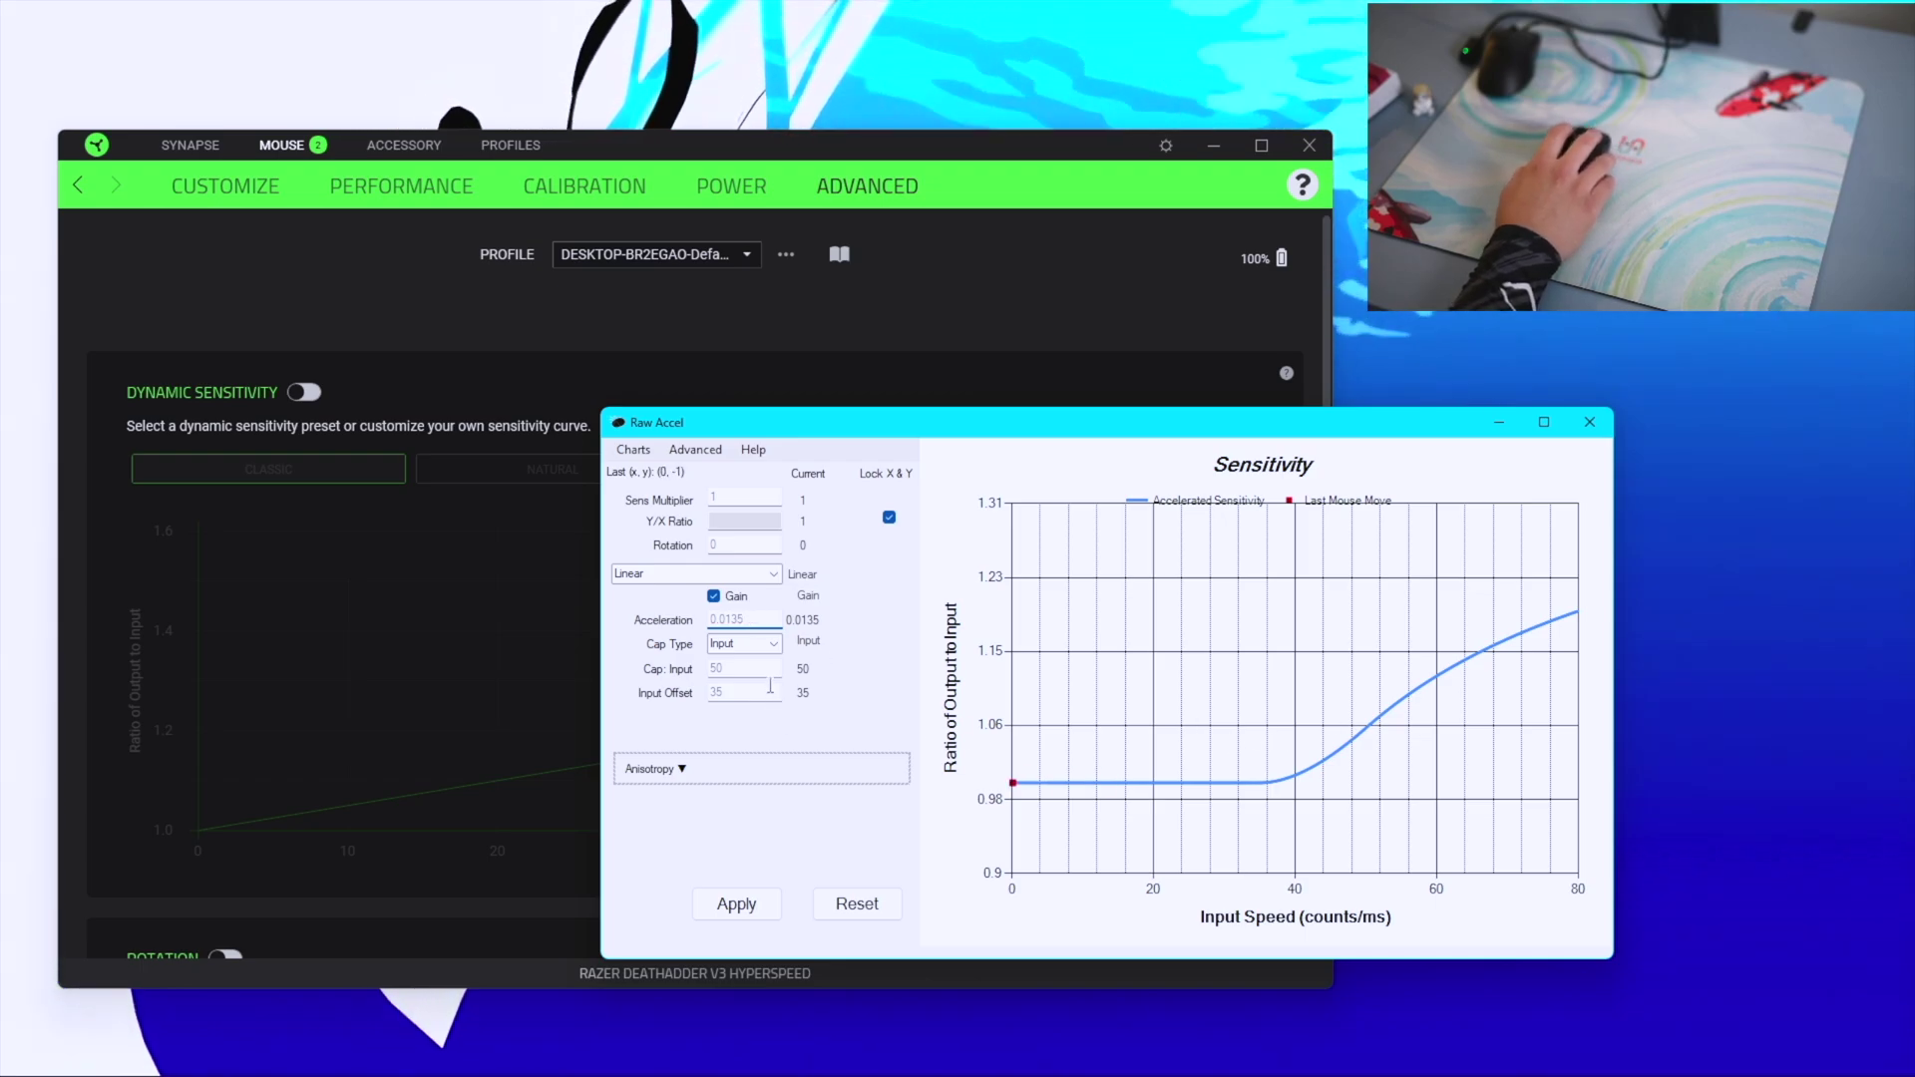
{"action": "key", "text": "Tab"}
{"action": "key", "text": "Tab"}
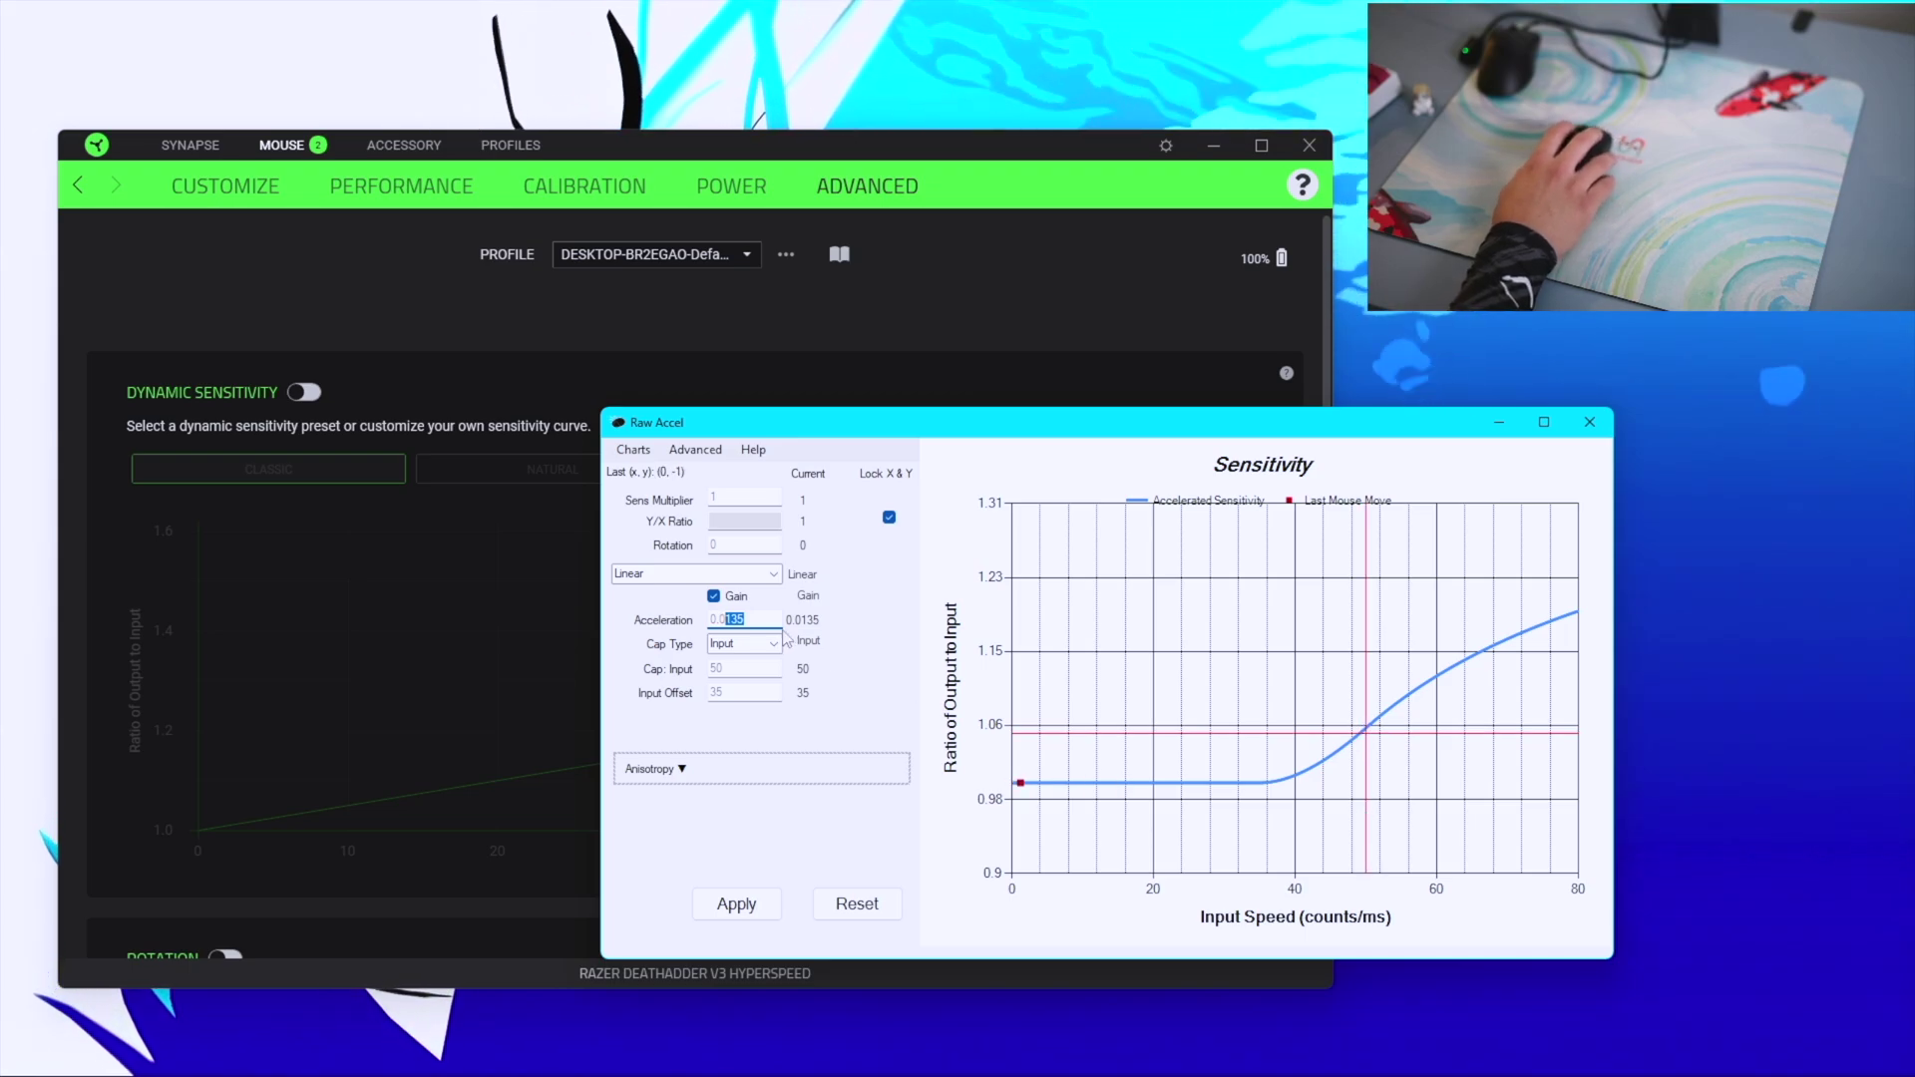
{"action": "type", "text": "2"}
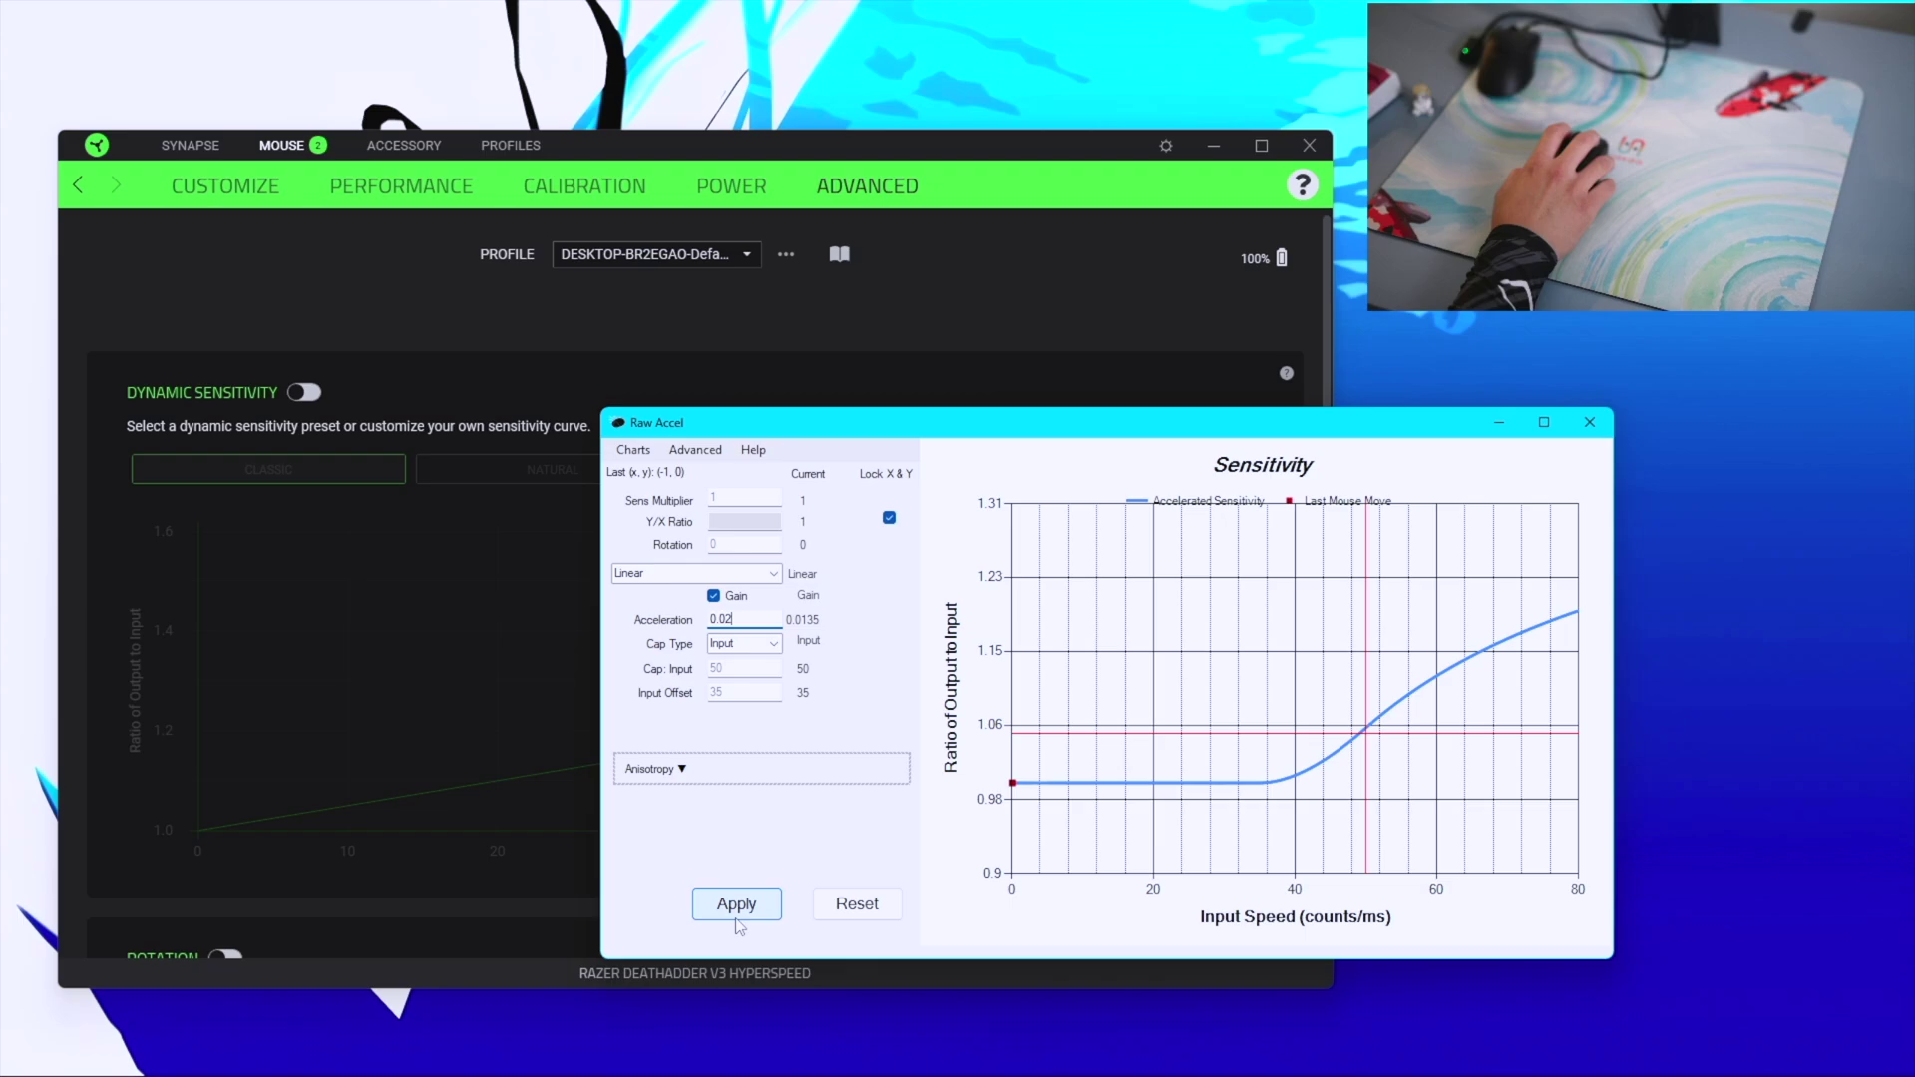
{"action": "left_click", "coordinate": [736, 904]}
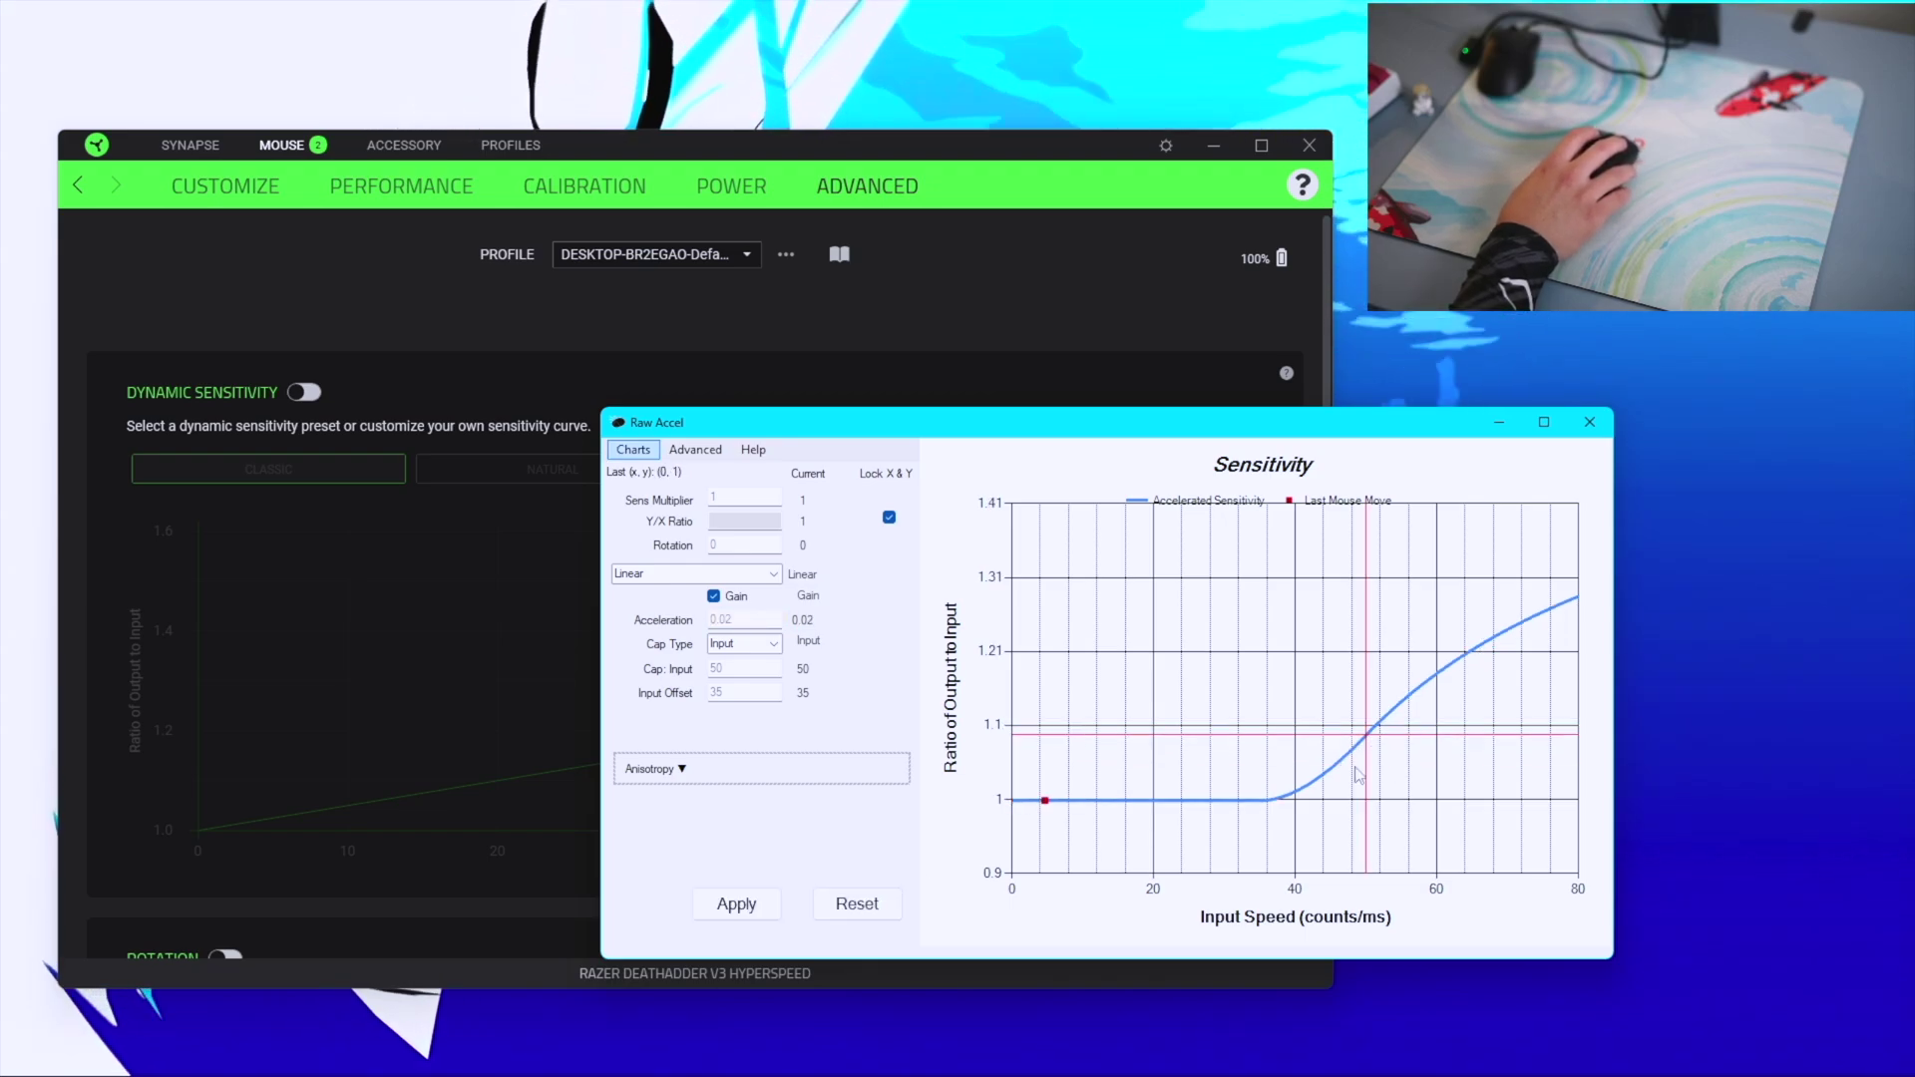
{"action": "left_click", "coordinate": [728, 619]}
{"action": "key", "text": "BackSpace"}
{"action": "type", "text": "8"}
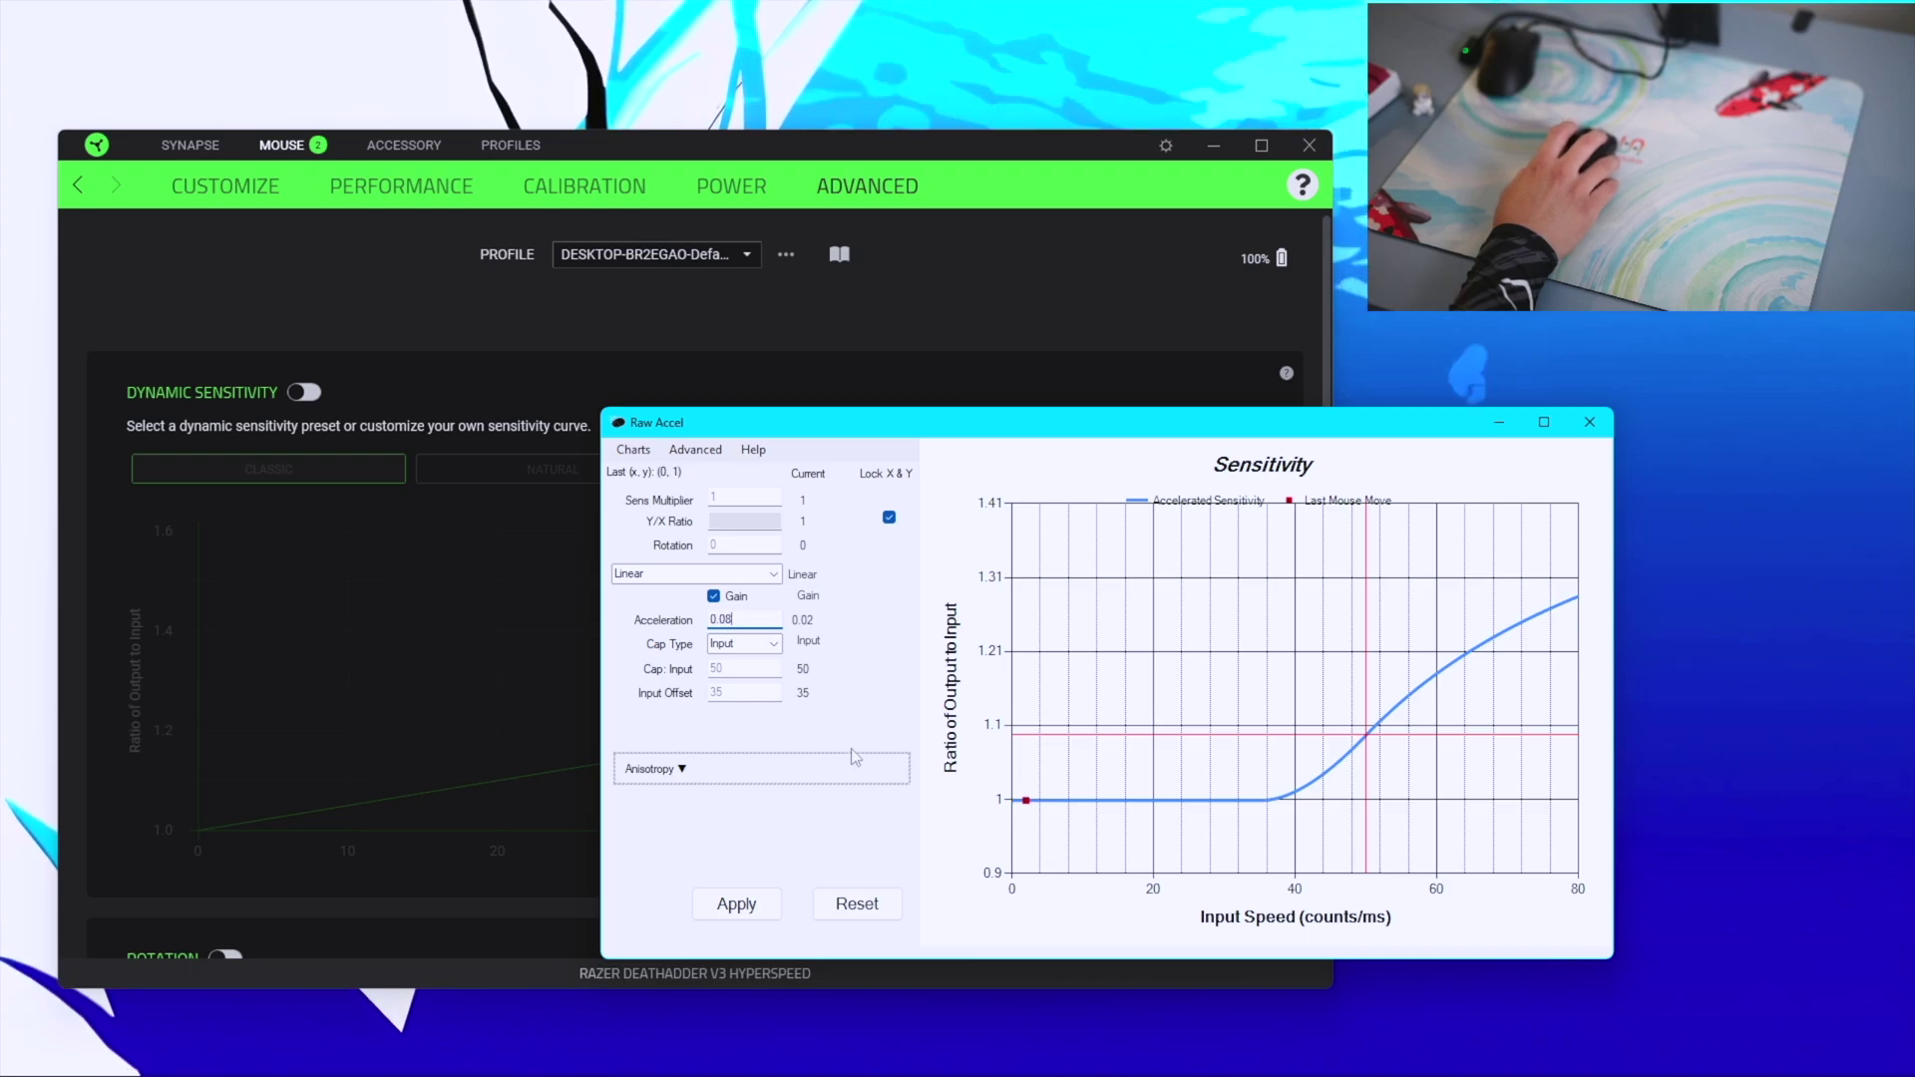
{"action": "left_click", "coordinate": [736, 904]}
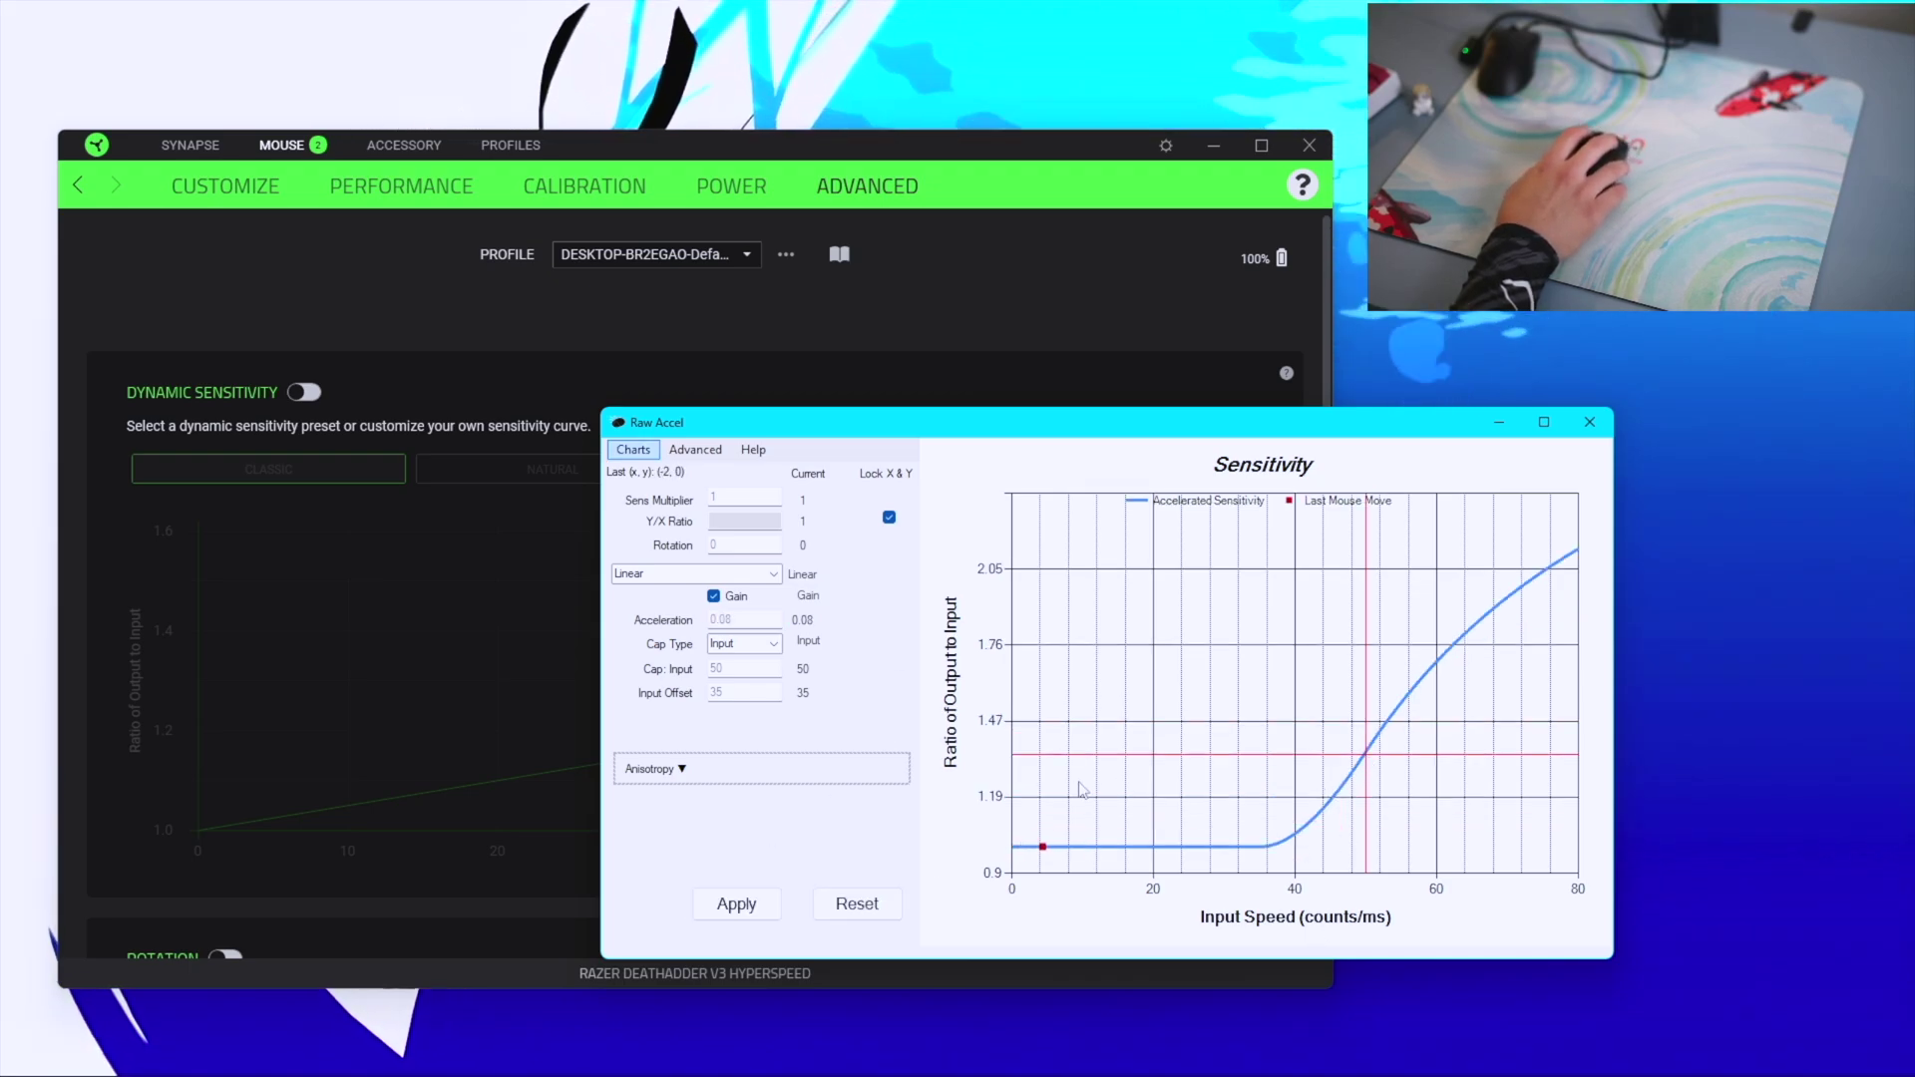
{"action": "left_click", "coordinate": [726, 619]}
{"action": "key", "text": "BackSpace"}
{"action": "type", "text": "135"}
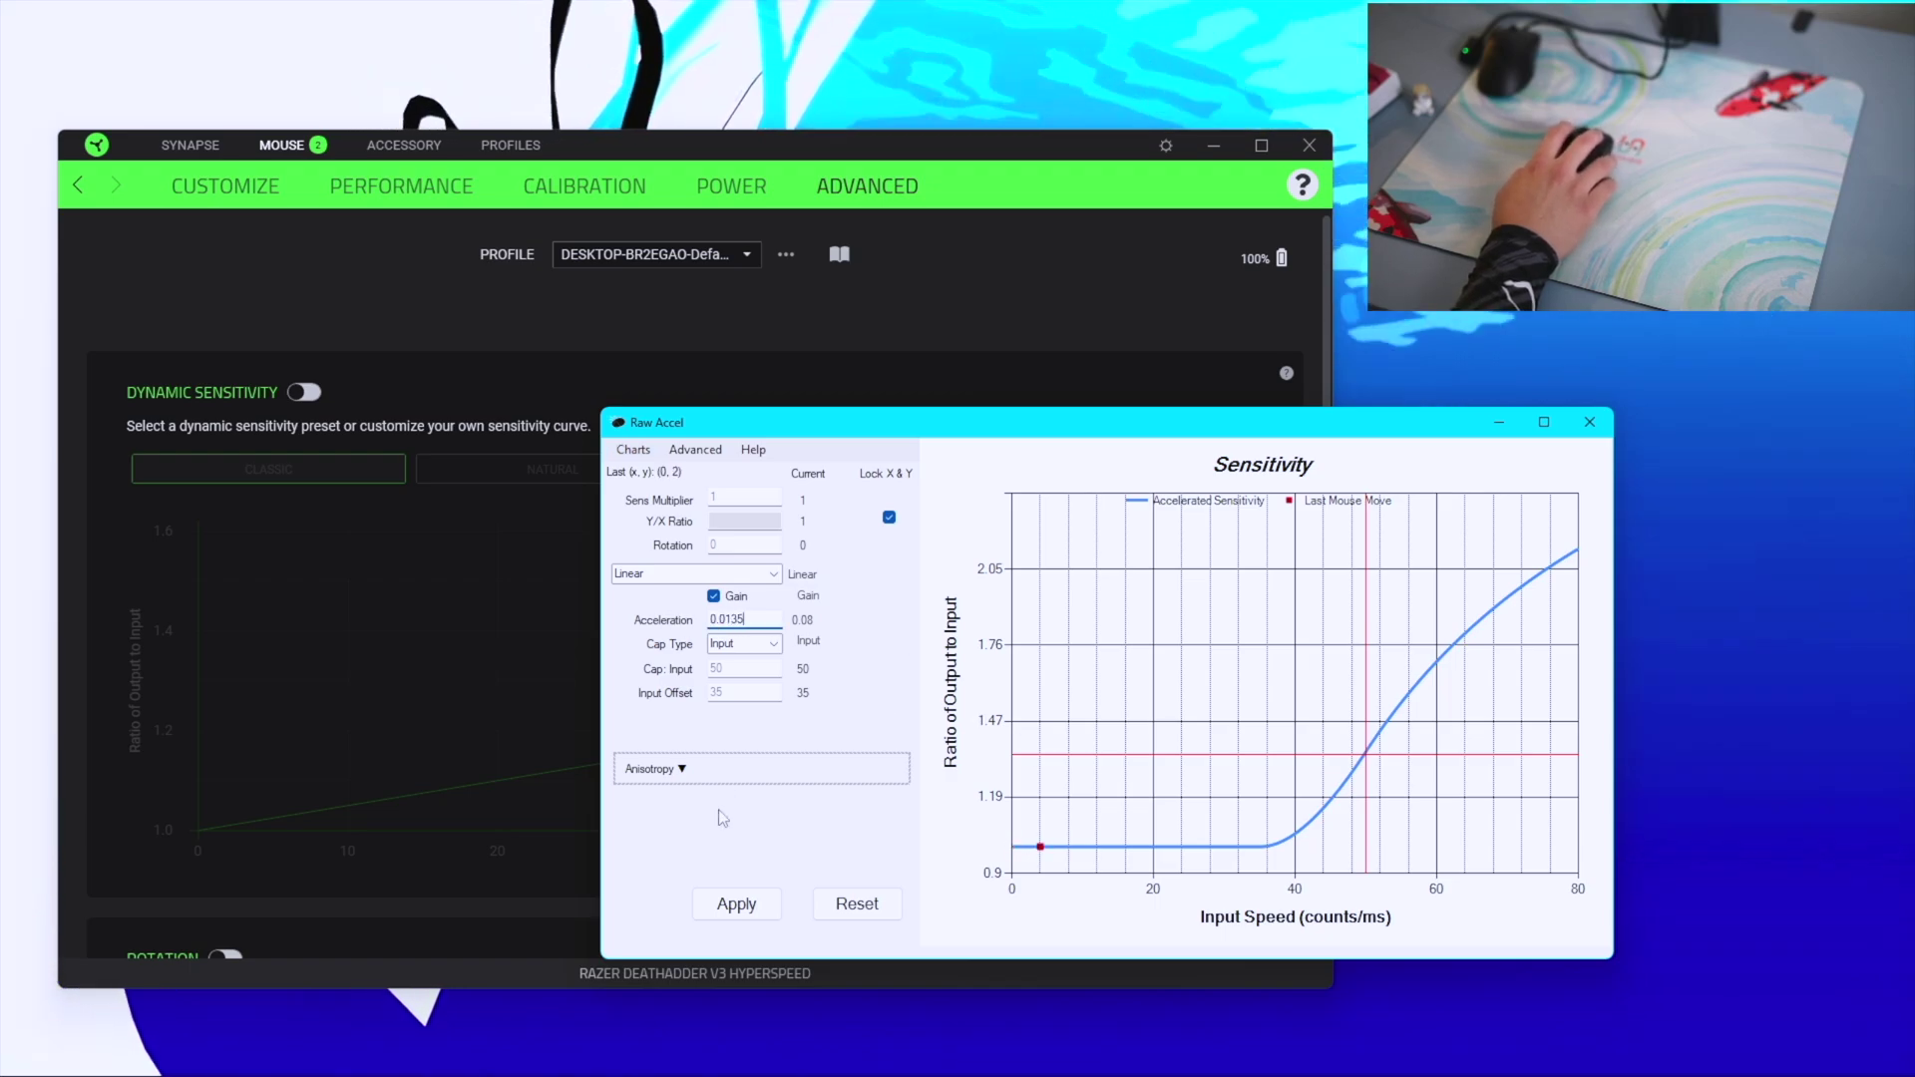
{"action": "key", "text": "Return"}
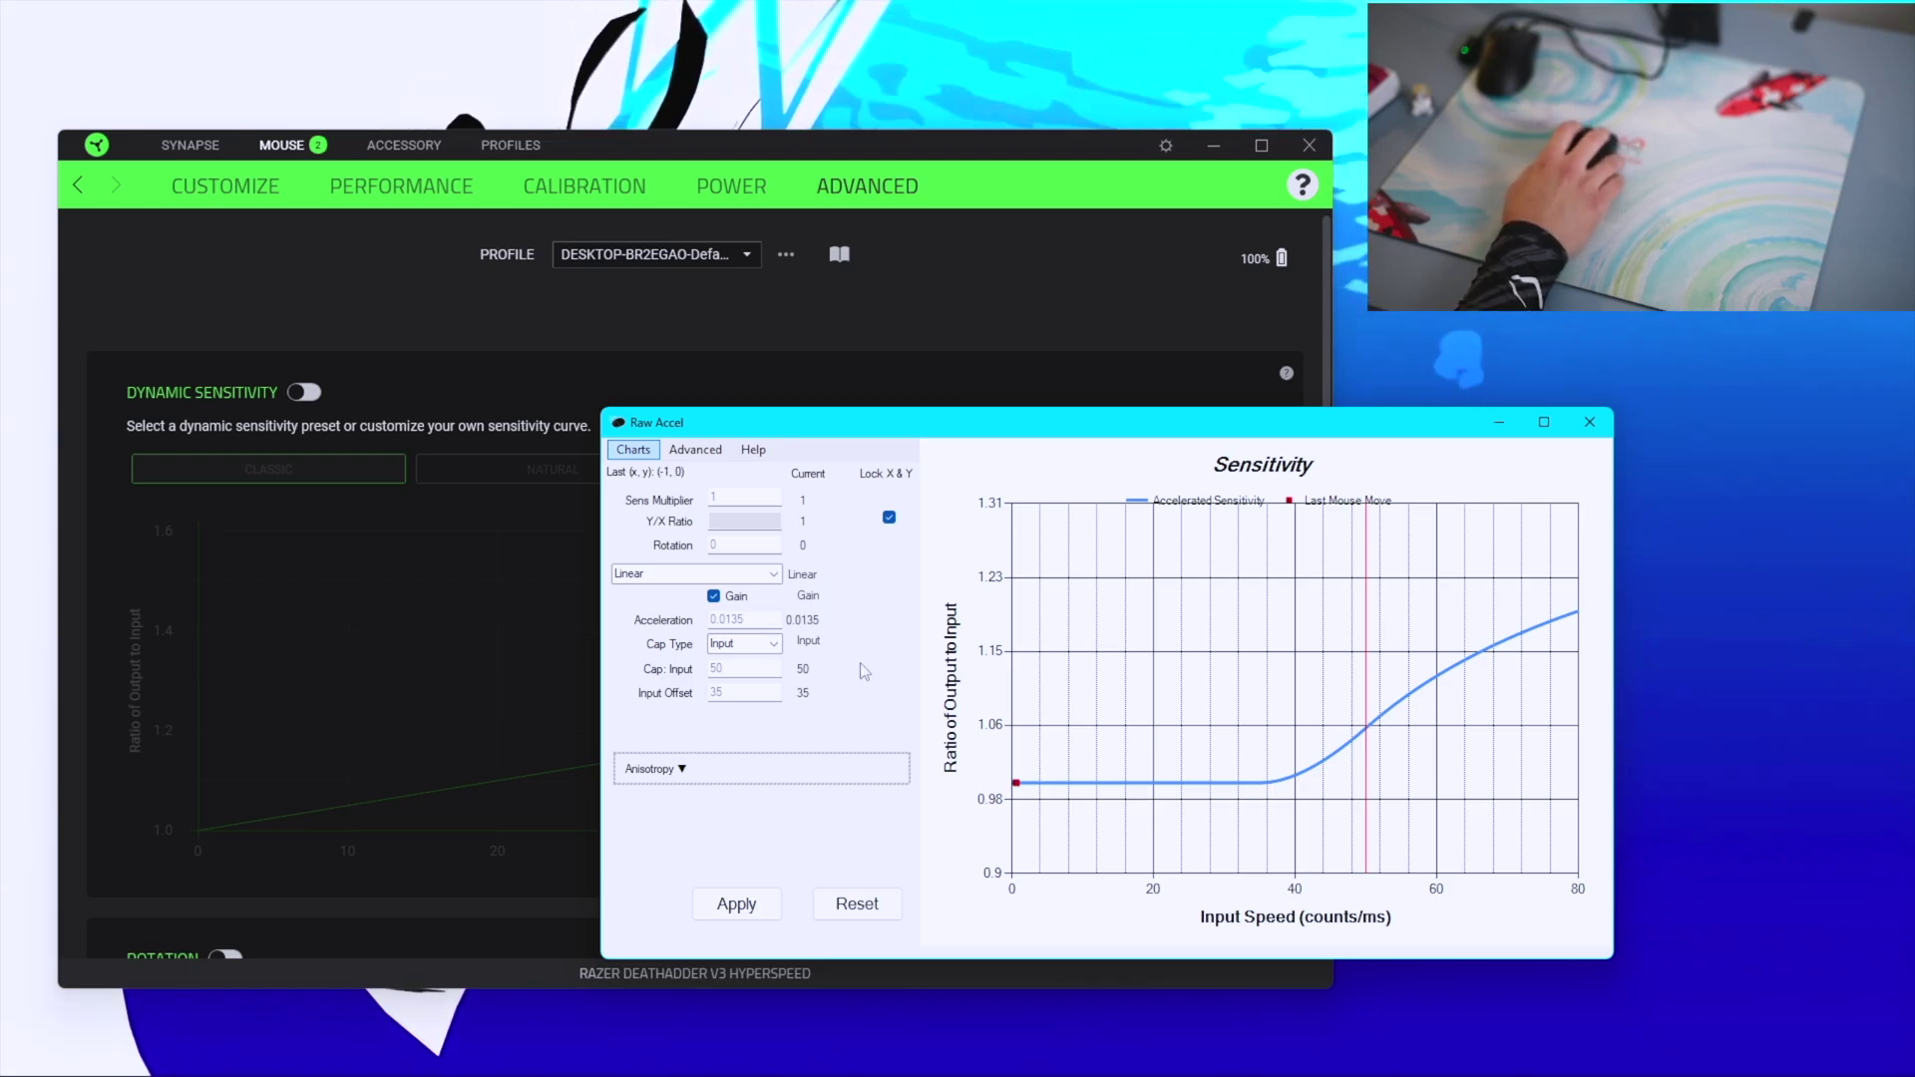
Minimize and restore Raw Accel, moving the Synapse window right and down in front of it
{"action": "left_click", "coordinate": [1499, 429]}
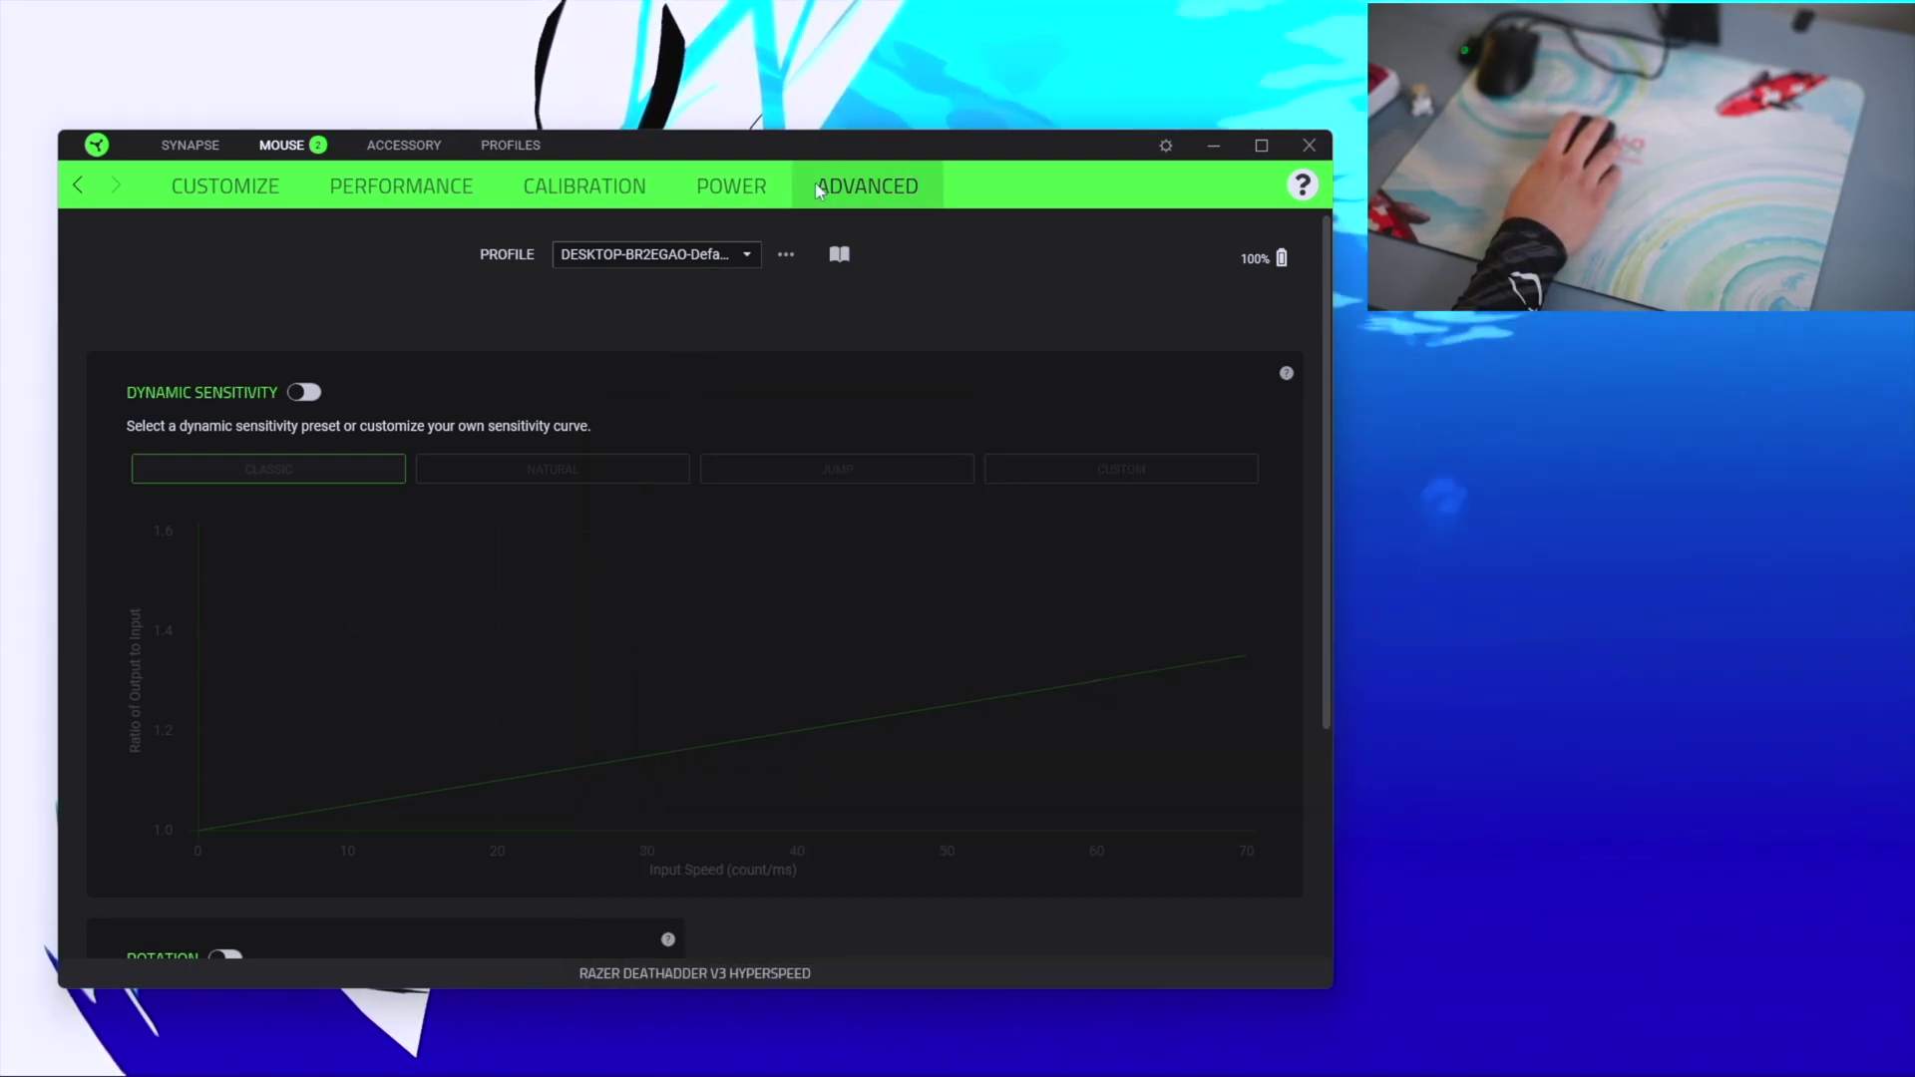
{"action": "left_click_drag", "start_coordinate": [858, 148], "coordinate": [1153, 215]}
{"action": "mouse_move", "coordinate": [833, 1064]}
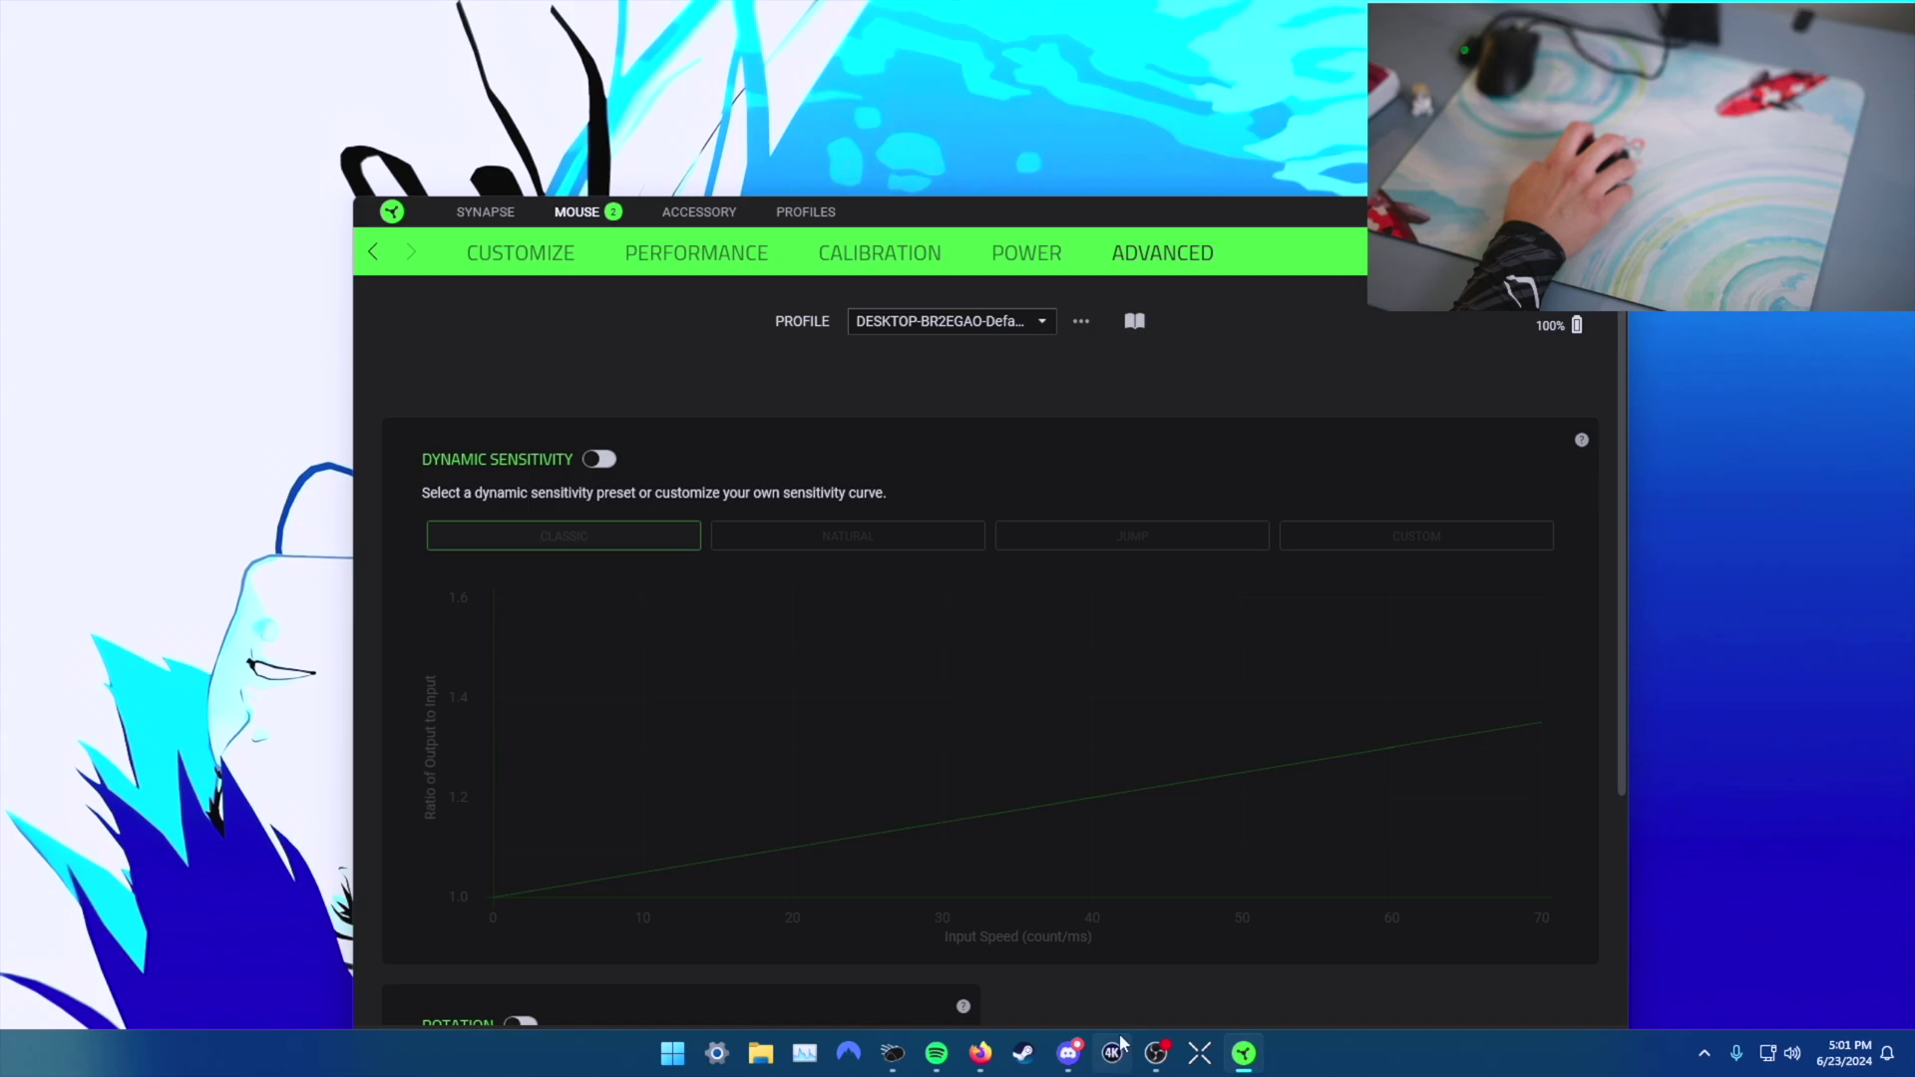
{"action": "left_click", "coordinate": [848, 1052]}
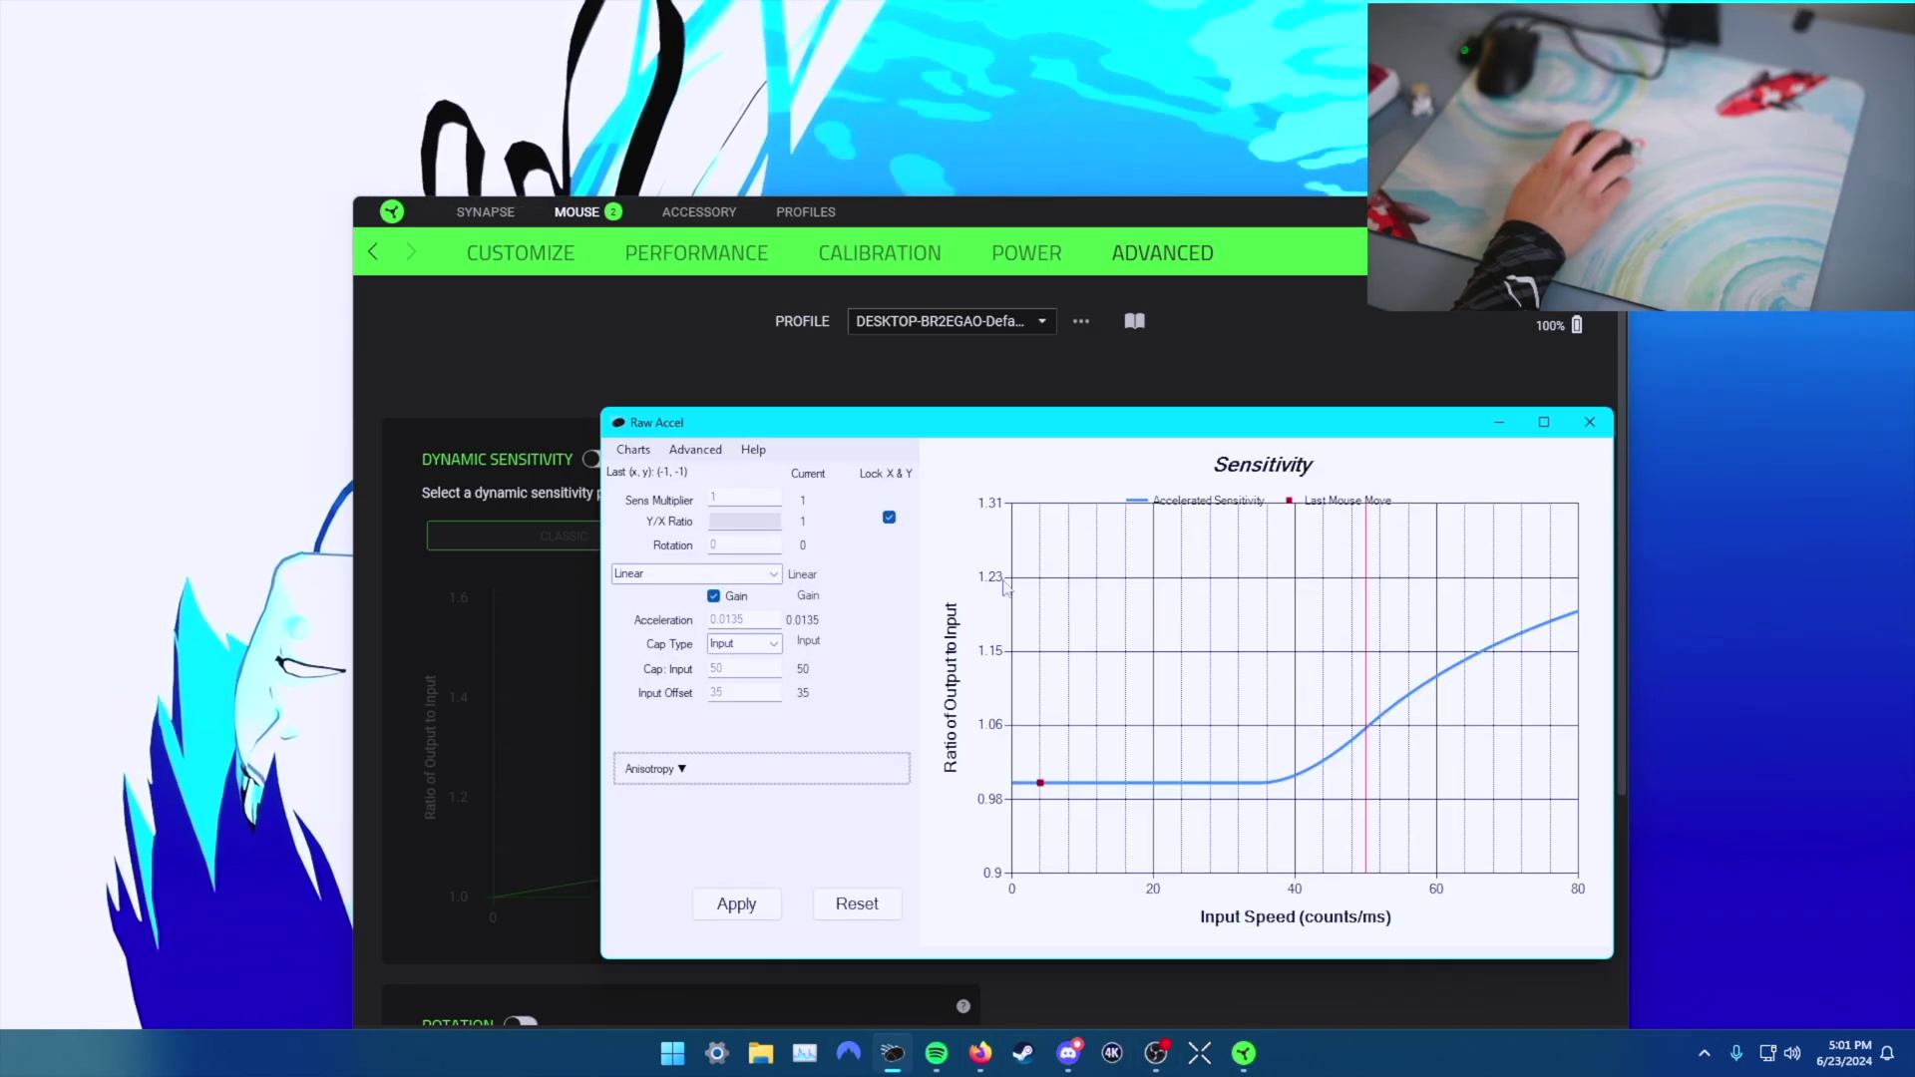
{"action": "left_click", "coordinate": [612, 456]}
Turn Dynamic Sensitivity on, view and close its explanation, then try Natural and Jump presets
{"action": "left_click", "coordinate": [611, 457]}
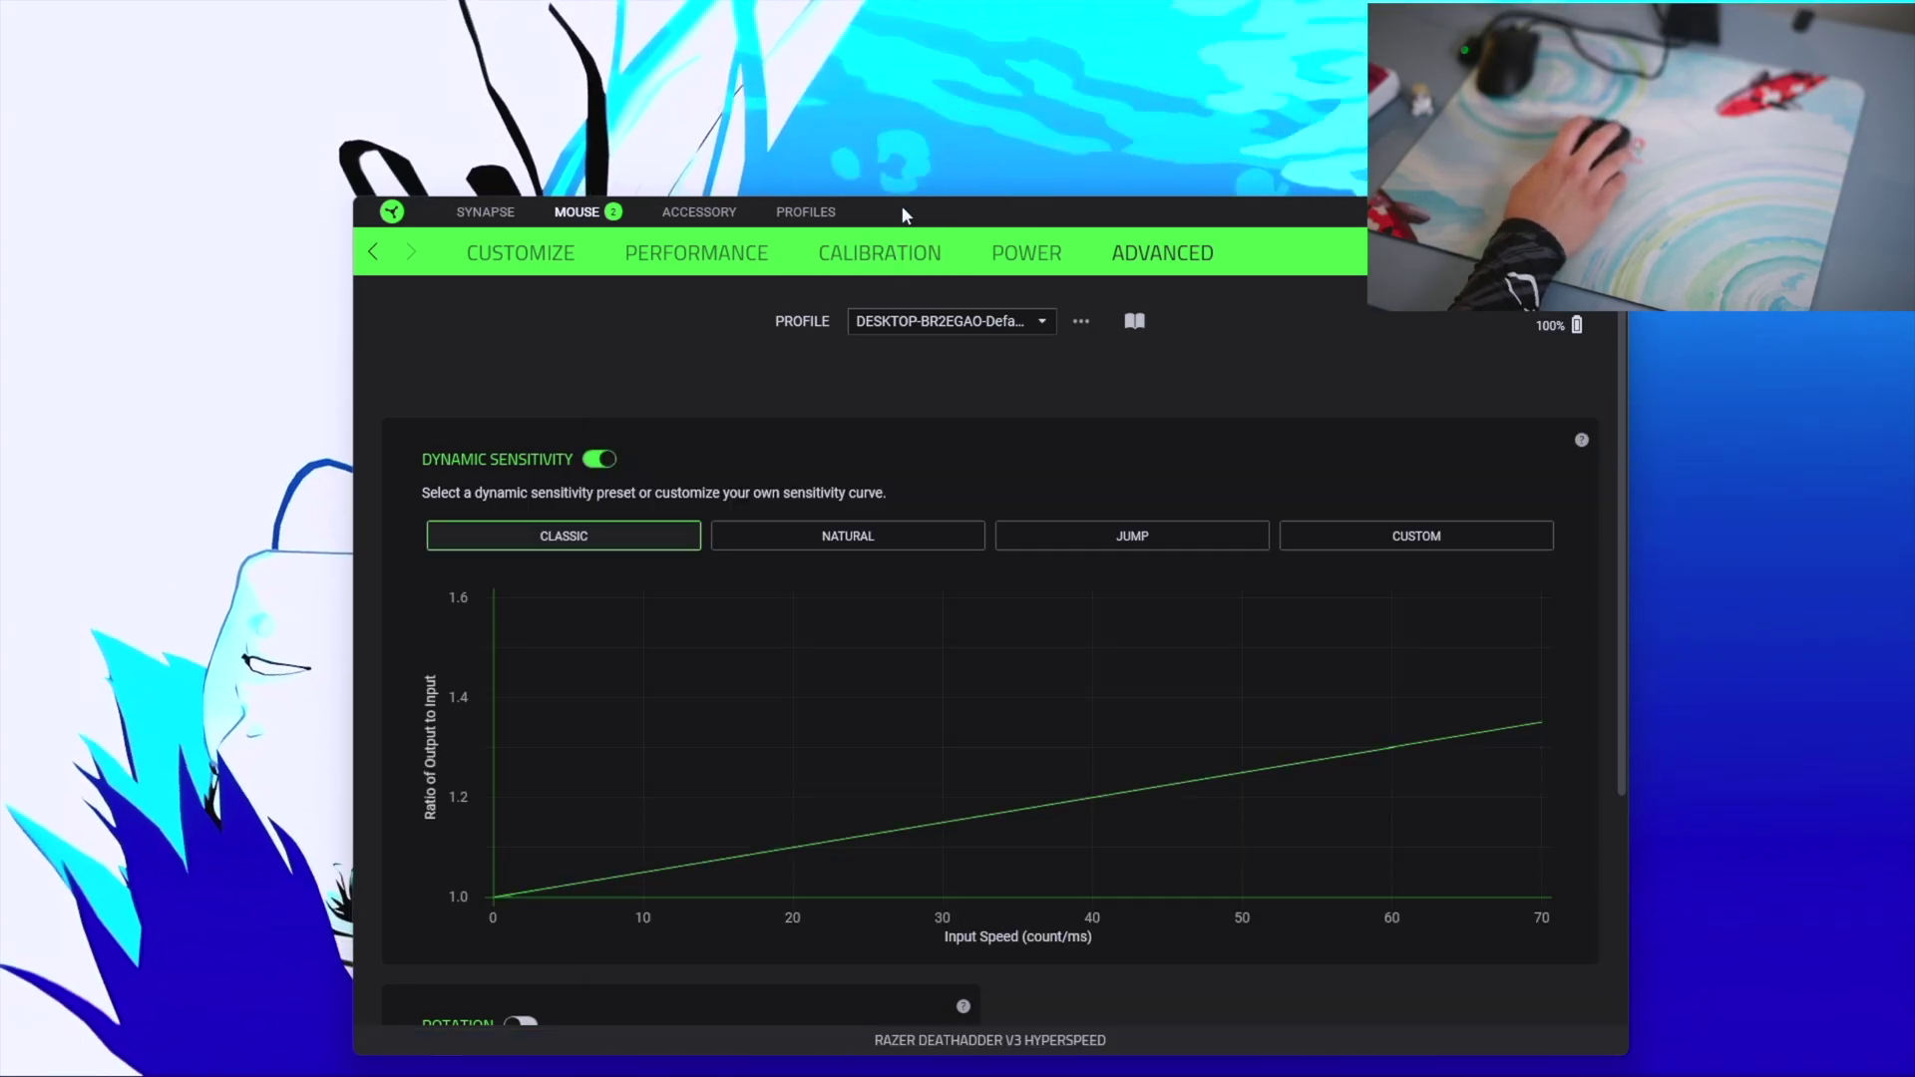
{"action": "left_click_drag", "start_coordinate": [905, 206], "coordinate": [907, 88]}
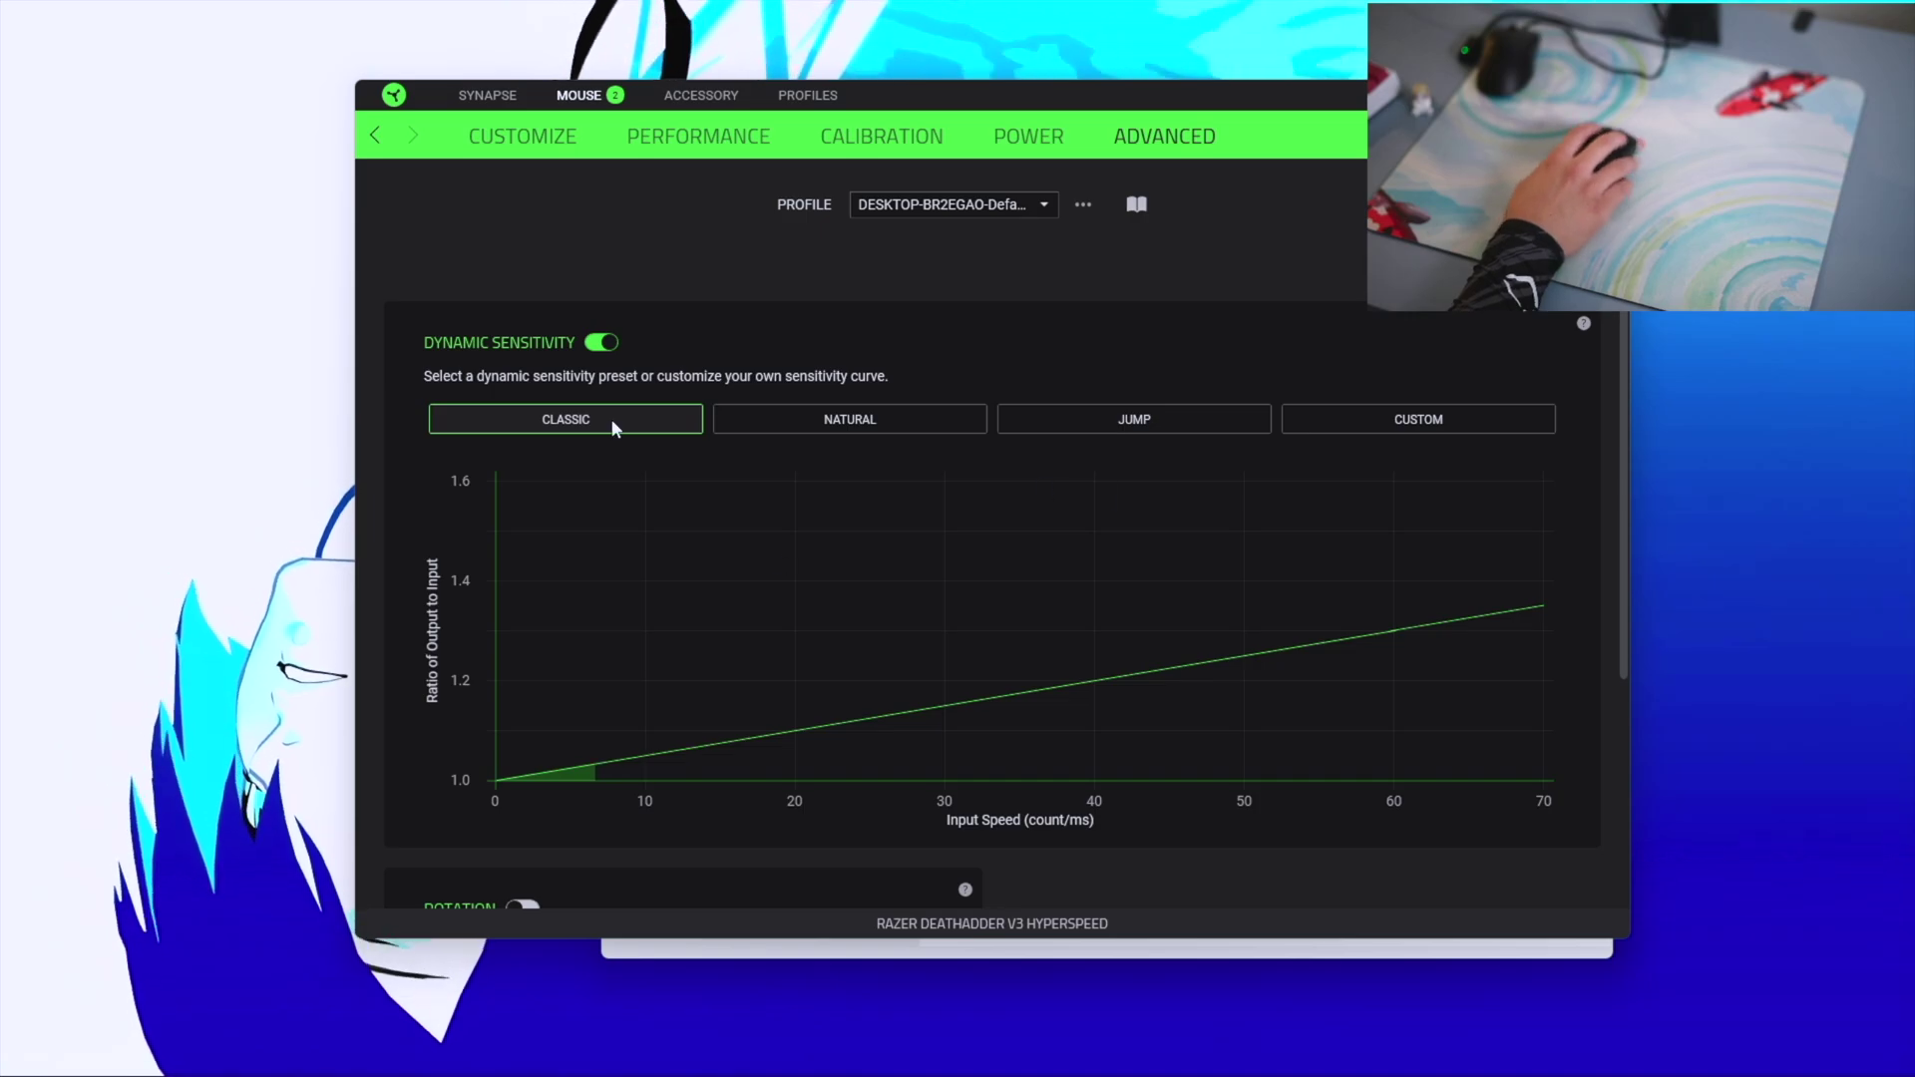
{"action": "left_click", "coordinate": [1139, 206]}
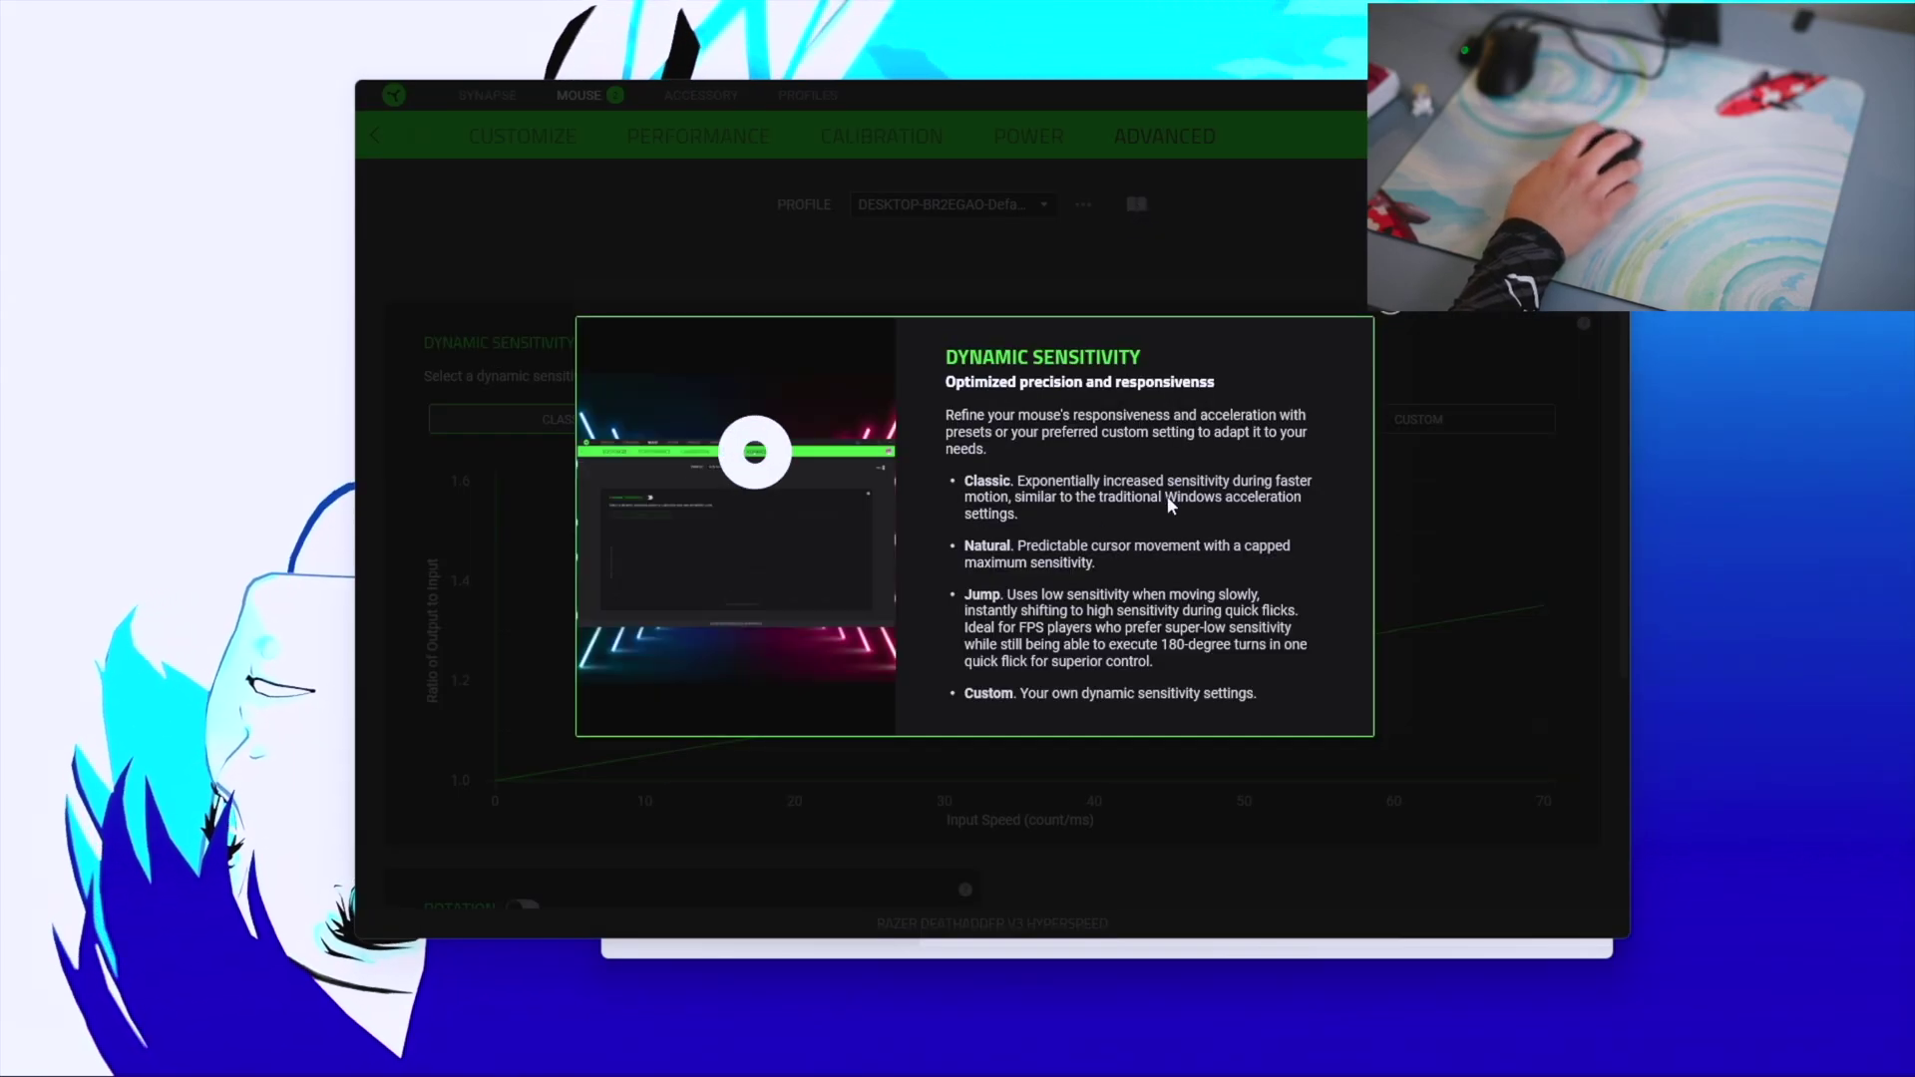
{"action": "left_click", "coordinate": [641, 421]}
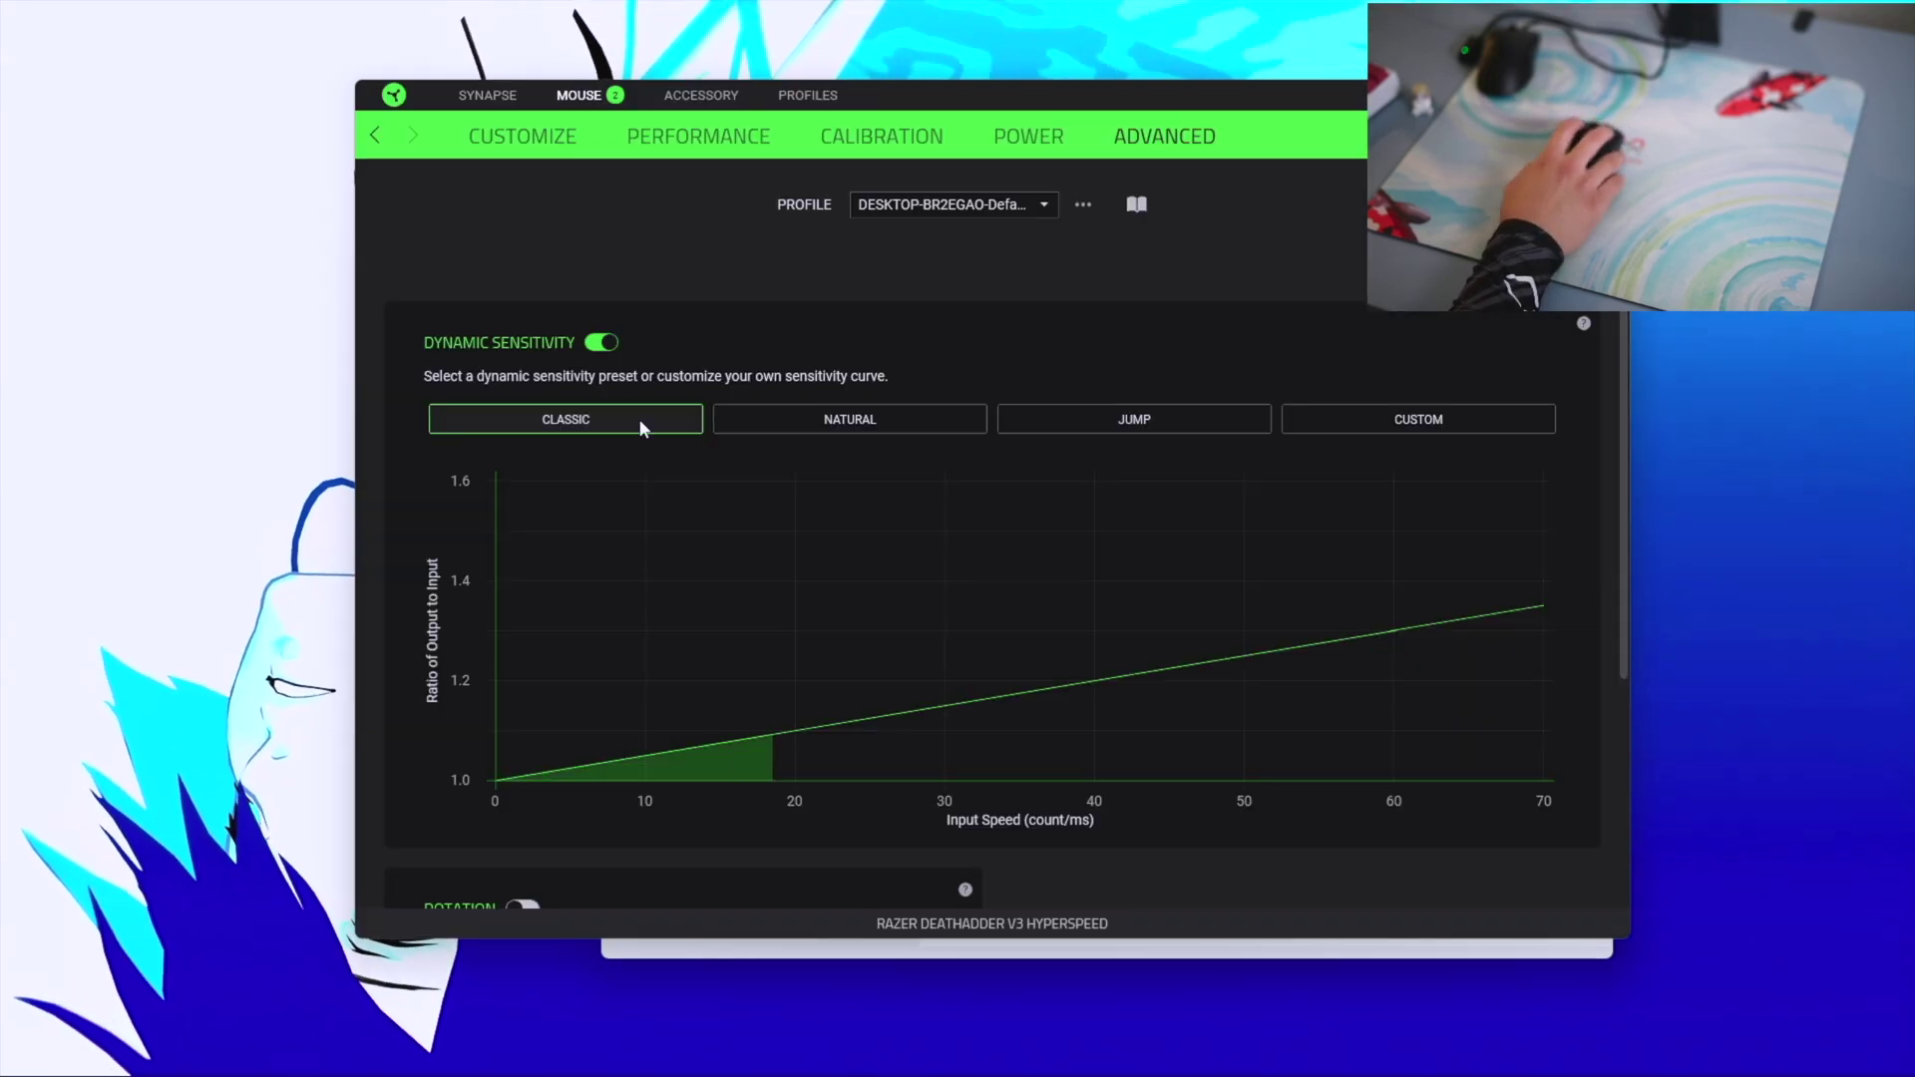
{"action": "left_click", "coordinate": [891, 421]}
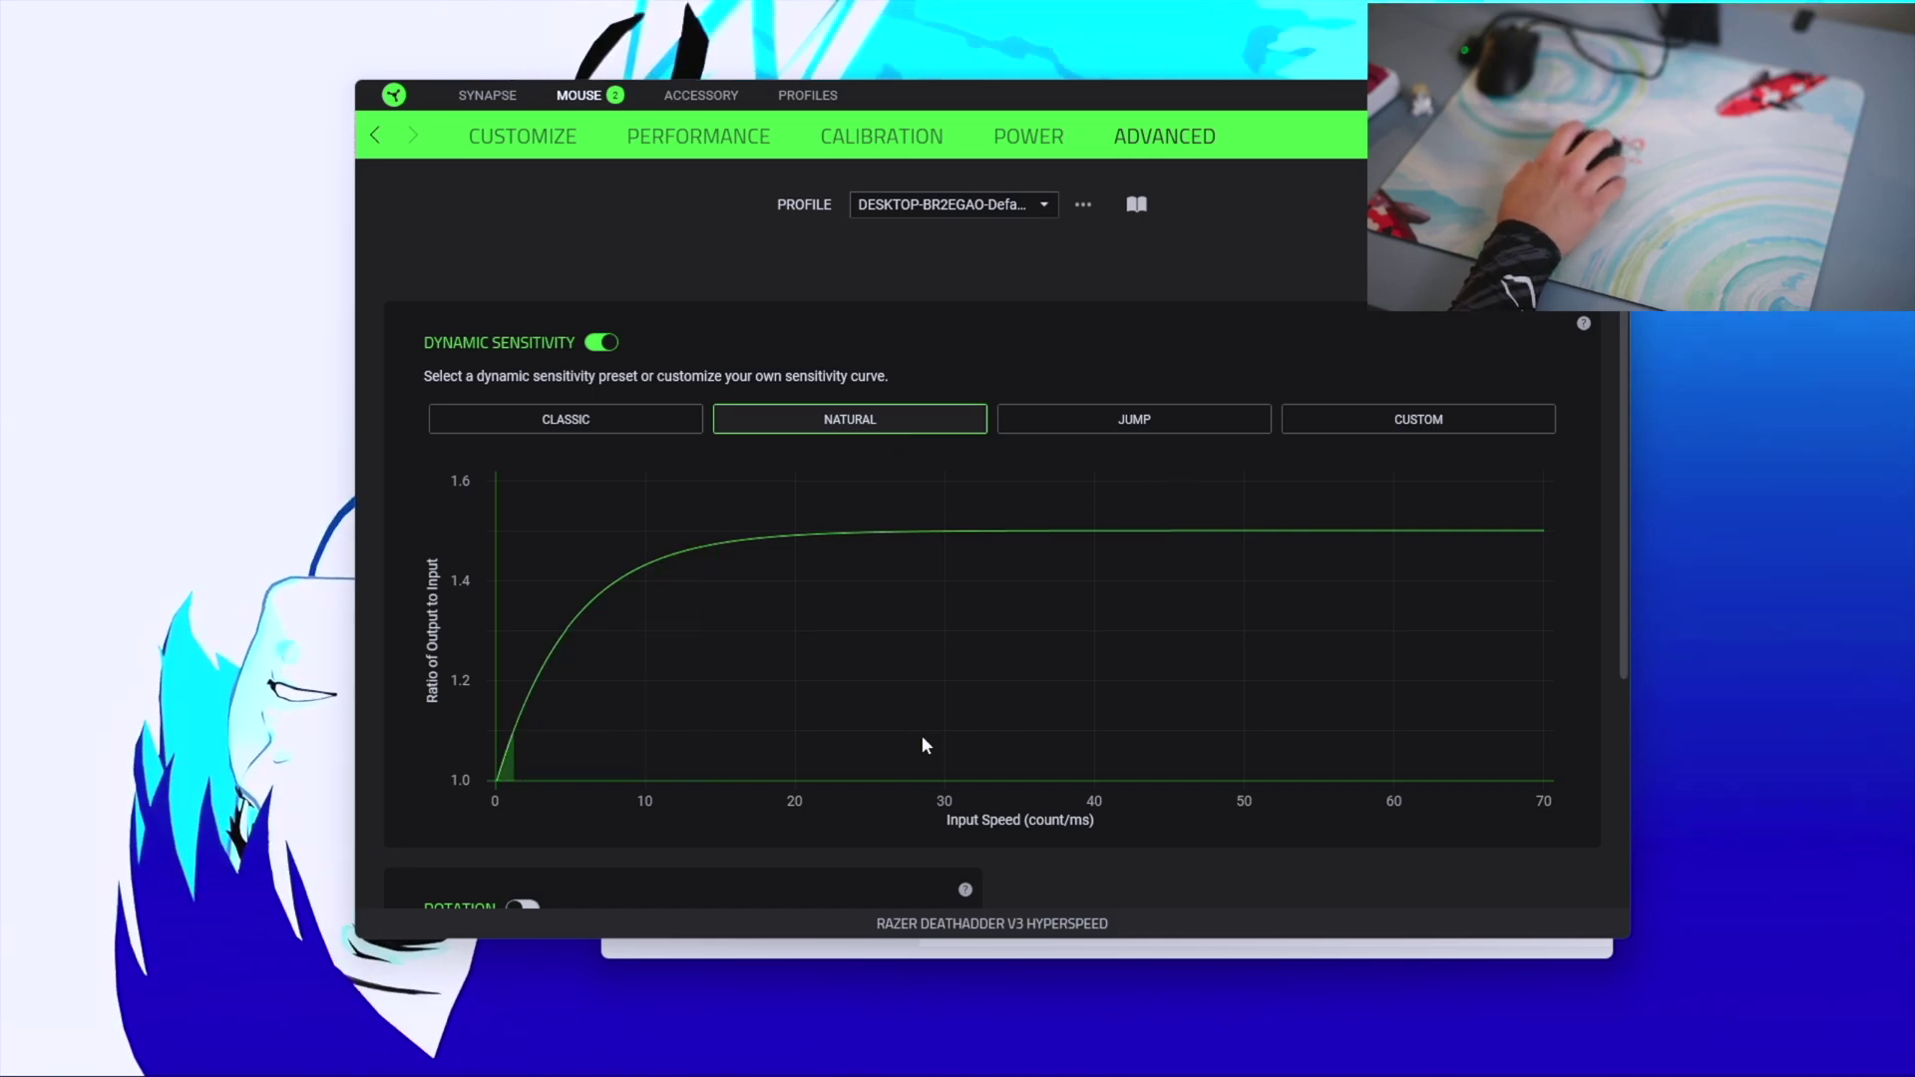
{"action": "left_click", "coordinate": [1115, 419]}
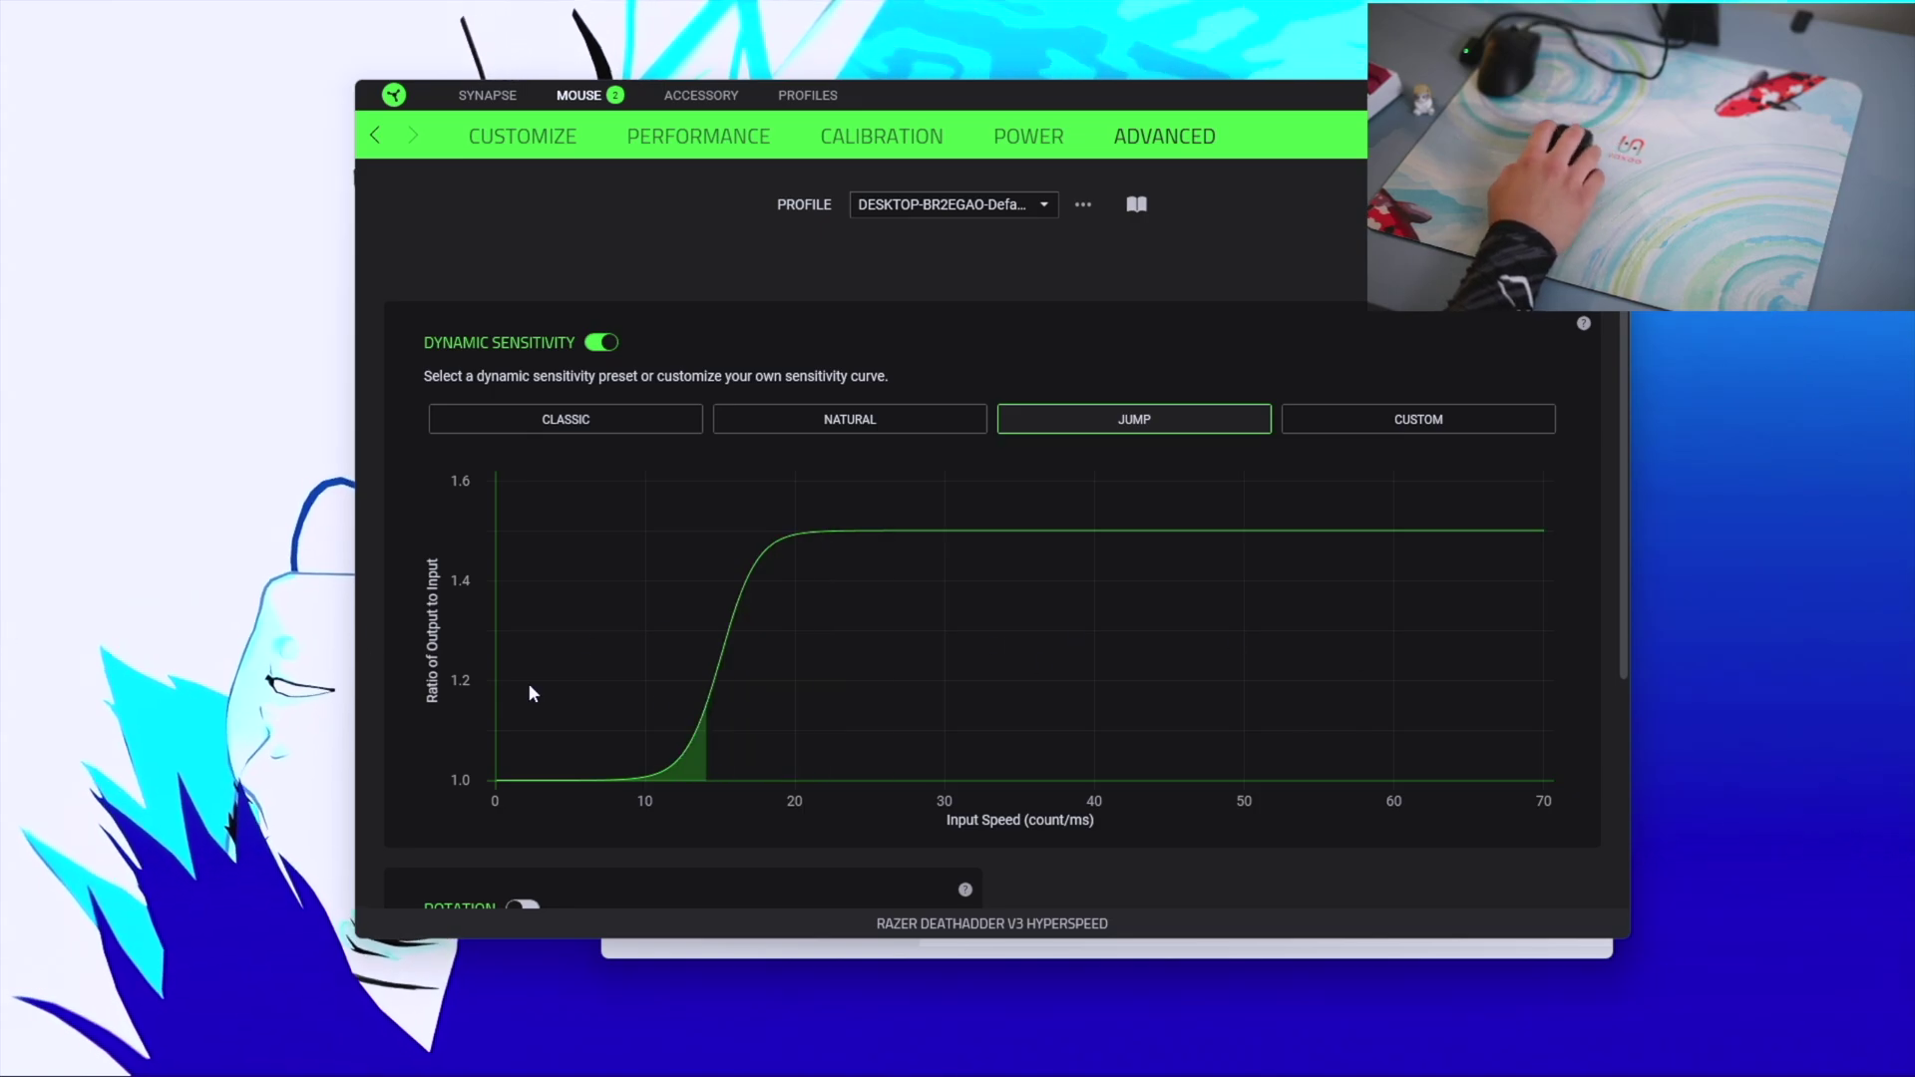
Drag a Custom curve point to input speed 35, toggle Dynamic Sensitivity off and on, then pick Classic
{"action": "left_click", "coordinate": [1418, 419]}
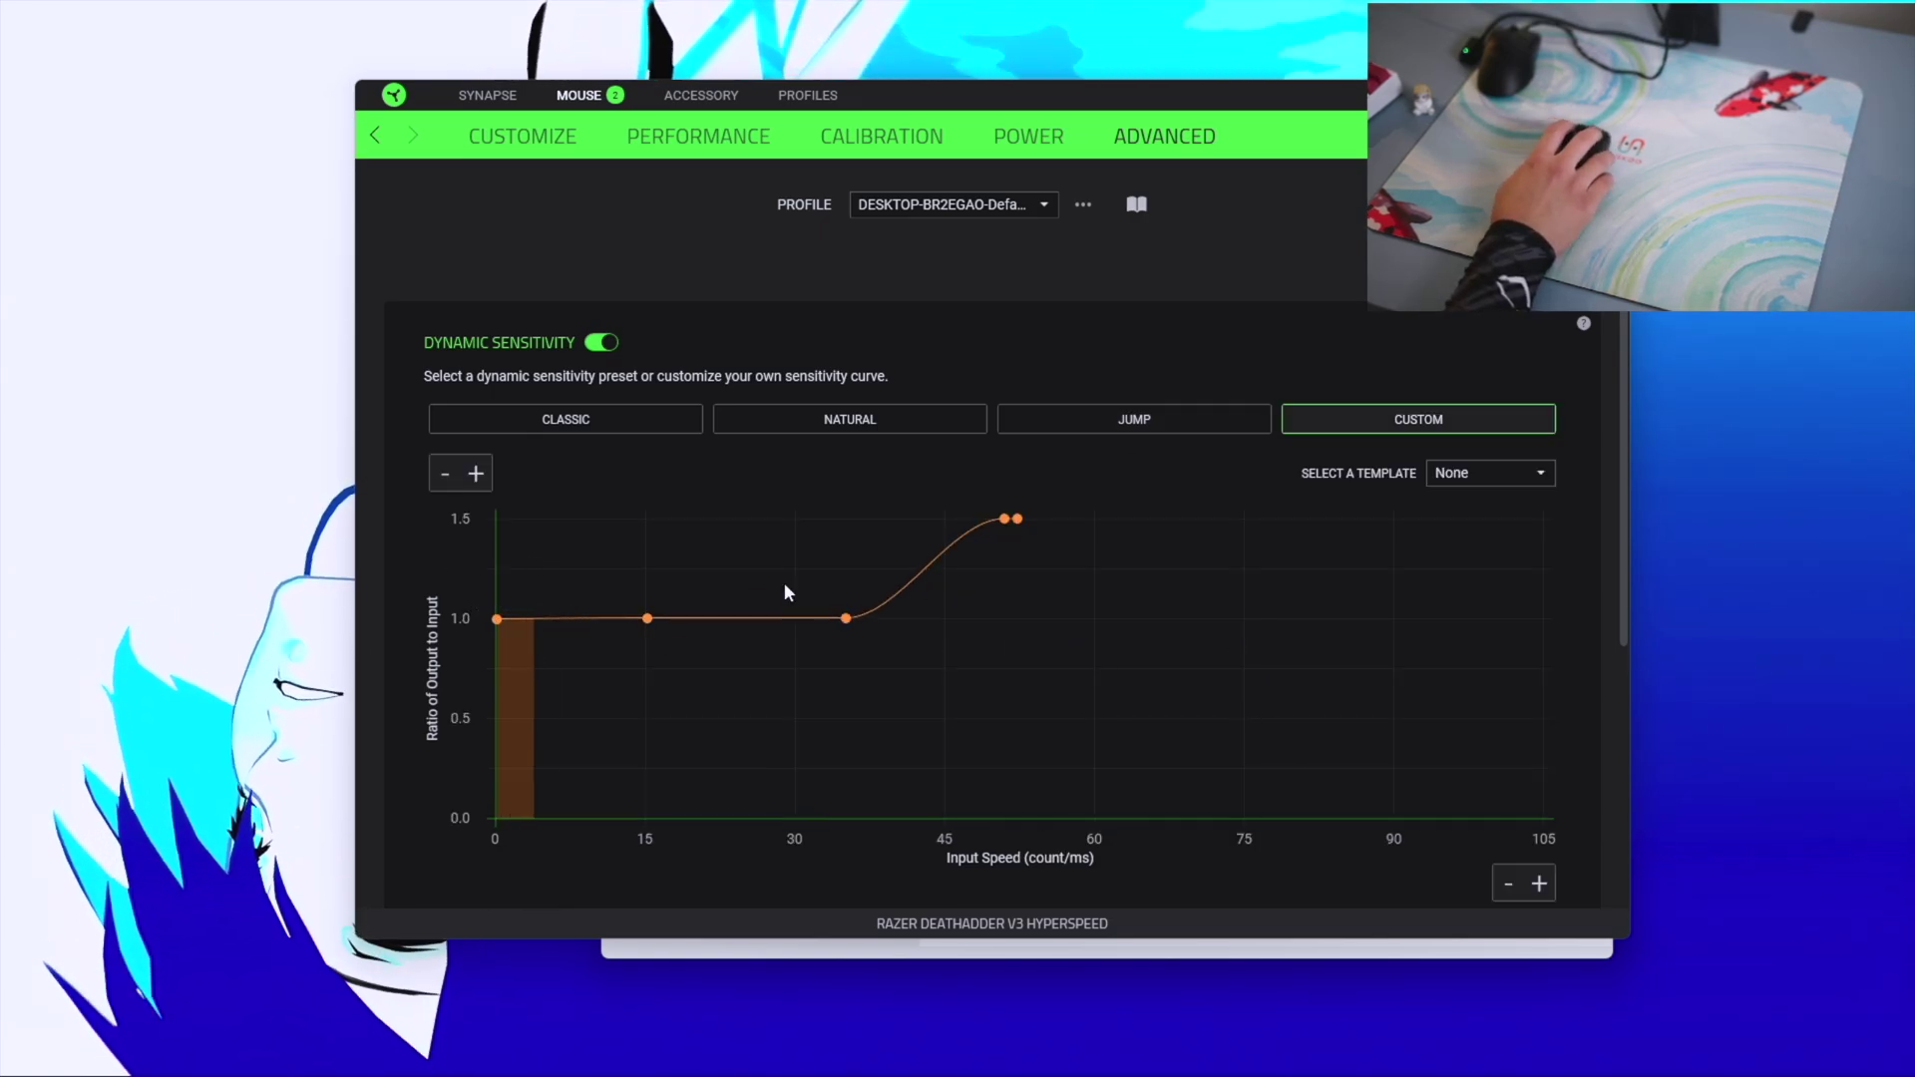
{"action": "mouse_move", "coordinate": [841, 621]}
{"action": "left_click_drag", "start_coordinate": [839, 620], "coordinate": [847, 622]}
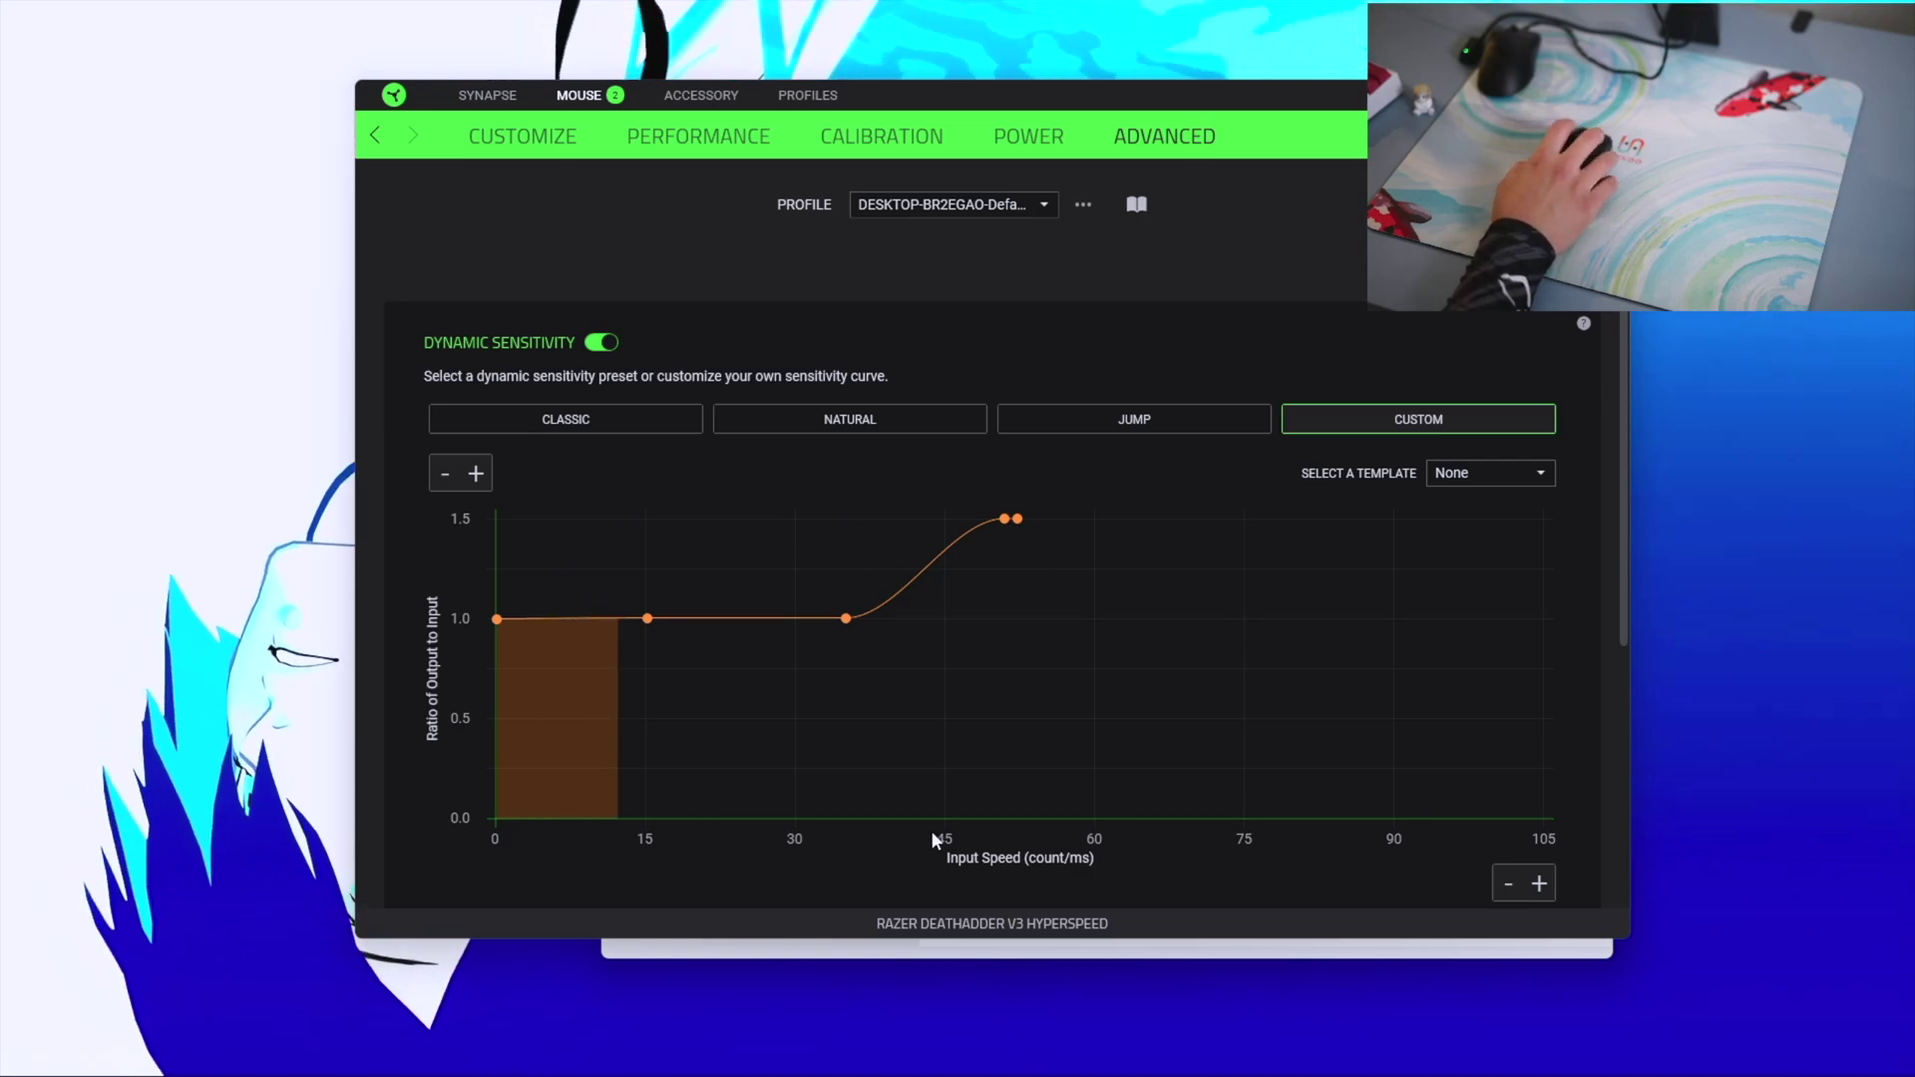
{"action": "left_click", "coordinate": [604, 343]}
{"action": "left_click", "coordinate": [604, 343]}
{"action": "left_click", "coordinate": [542, 421]}
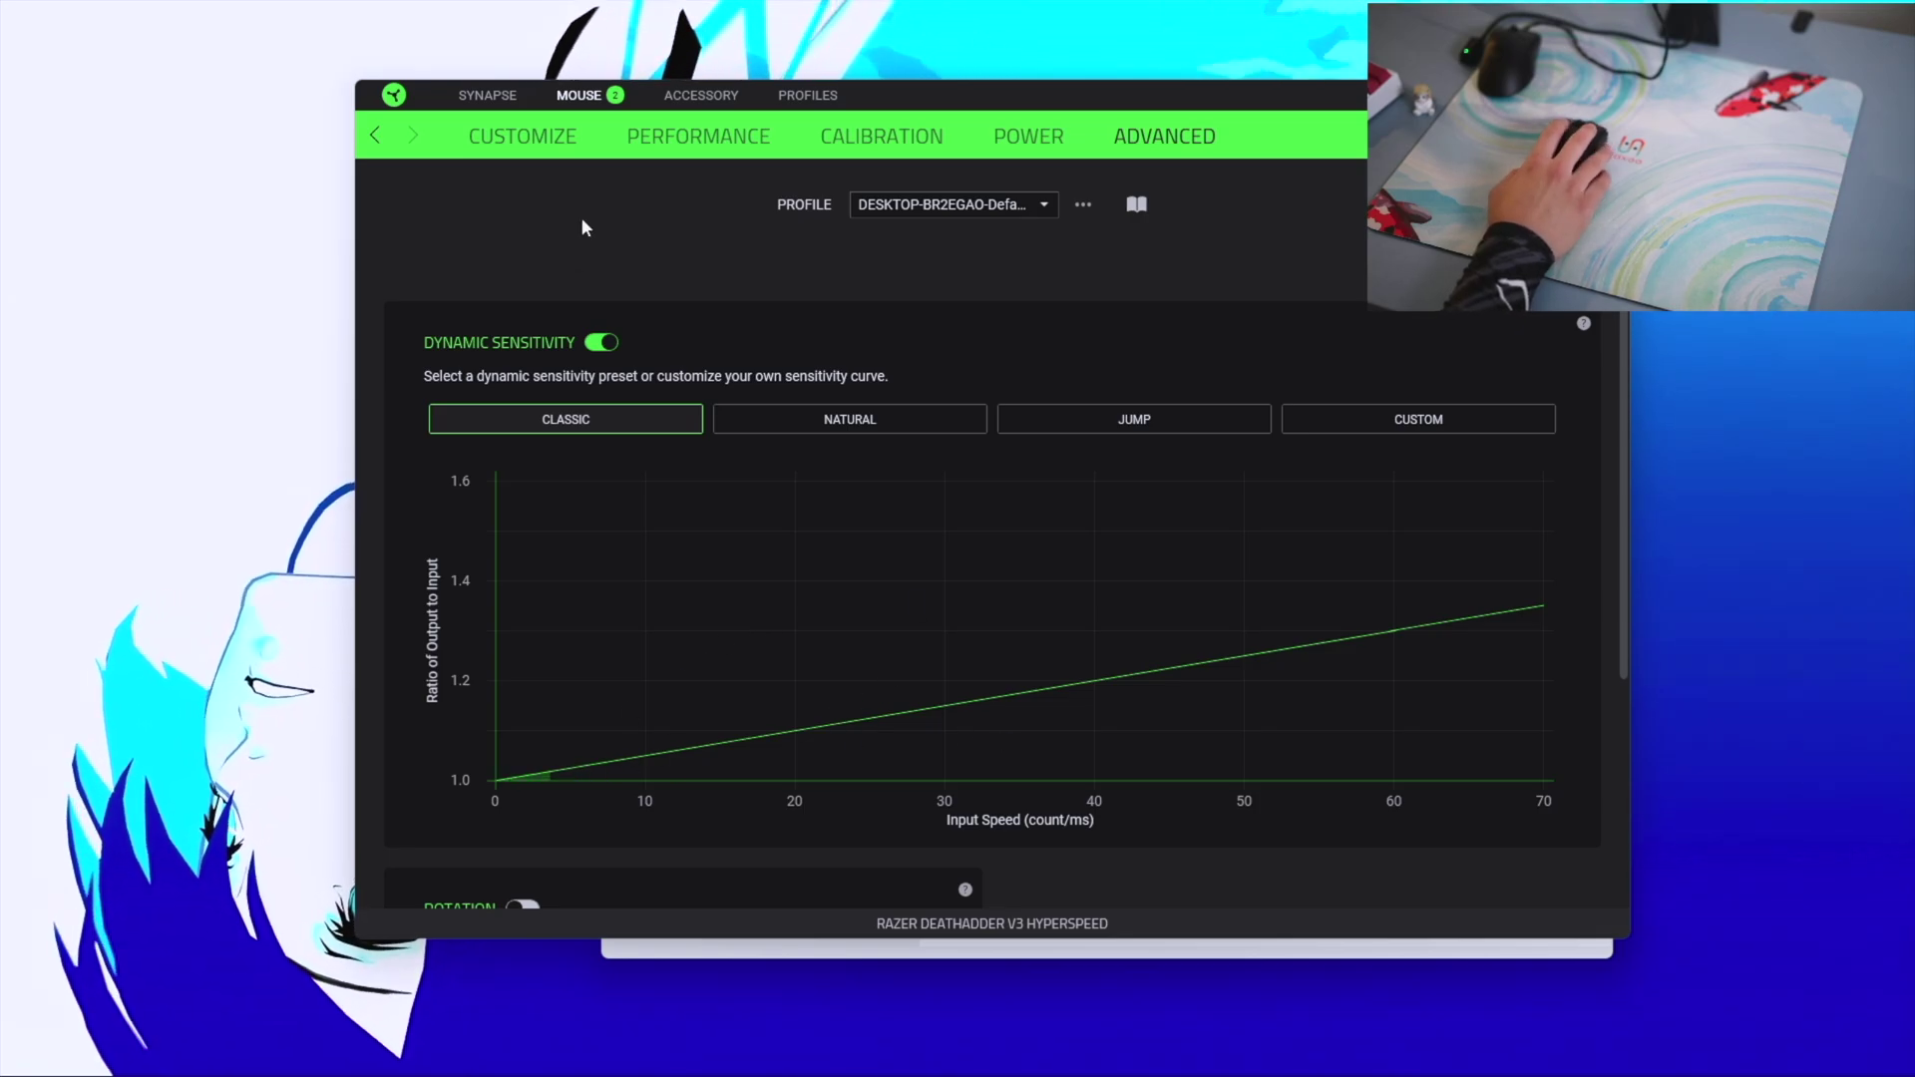
Back on the Advanced tab, switch the dynamic sensitivity preset to Natural, then Jump
{"action": "left_click", "coordinate": [523, 139]}
{"action": "left_click", "coordinate": [699, 140]}
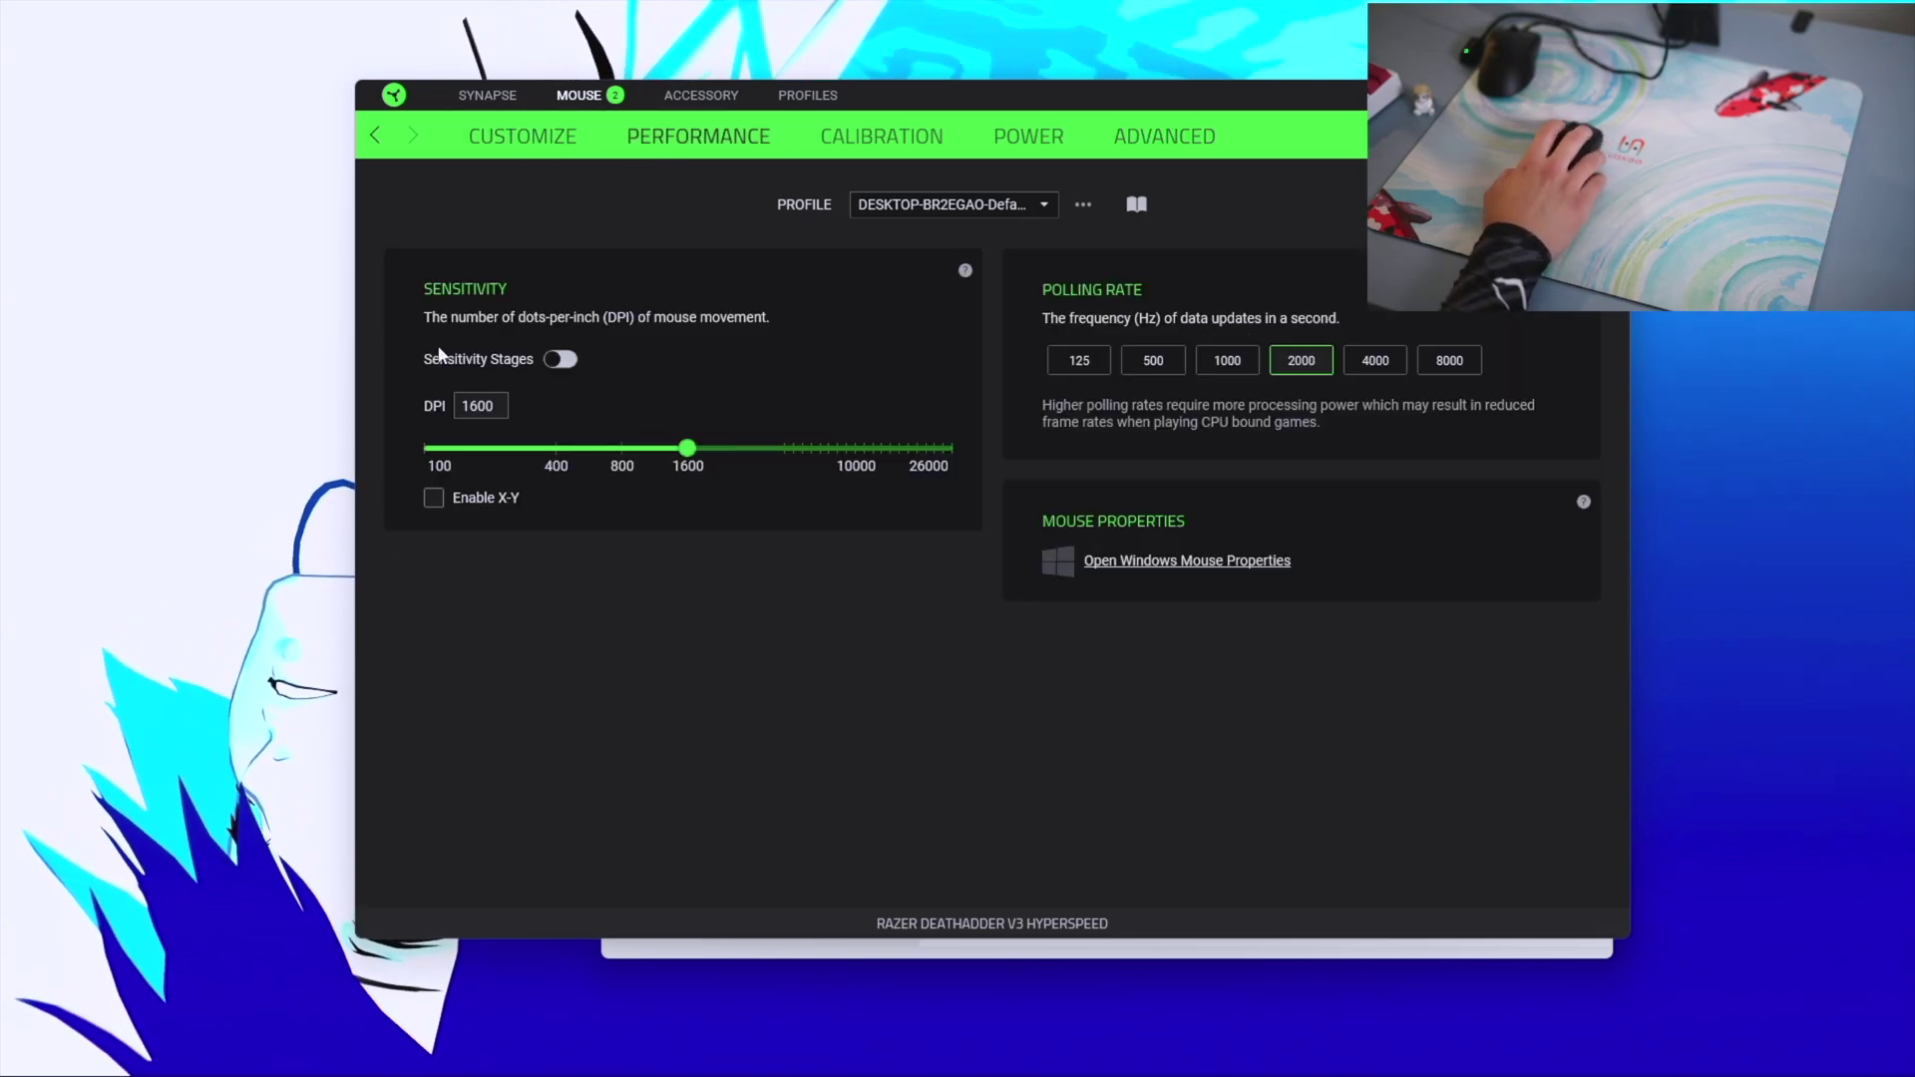
{"action": "left_click", "coordinate": [1111, 166]}
{"action": "left_click", "coordinate": [938, 422]}
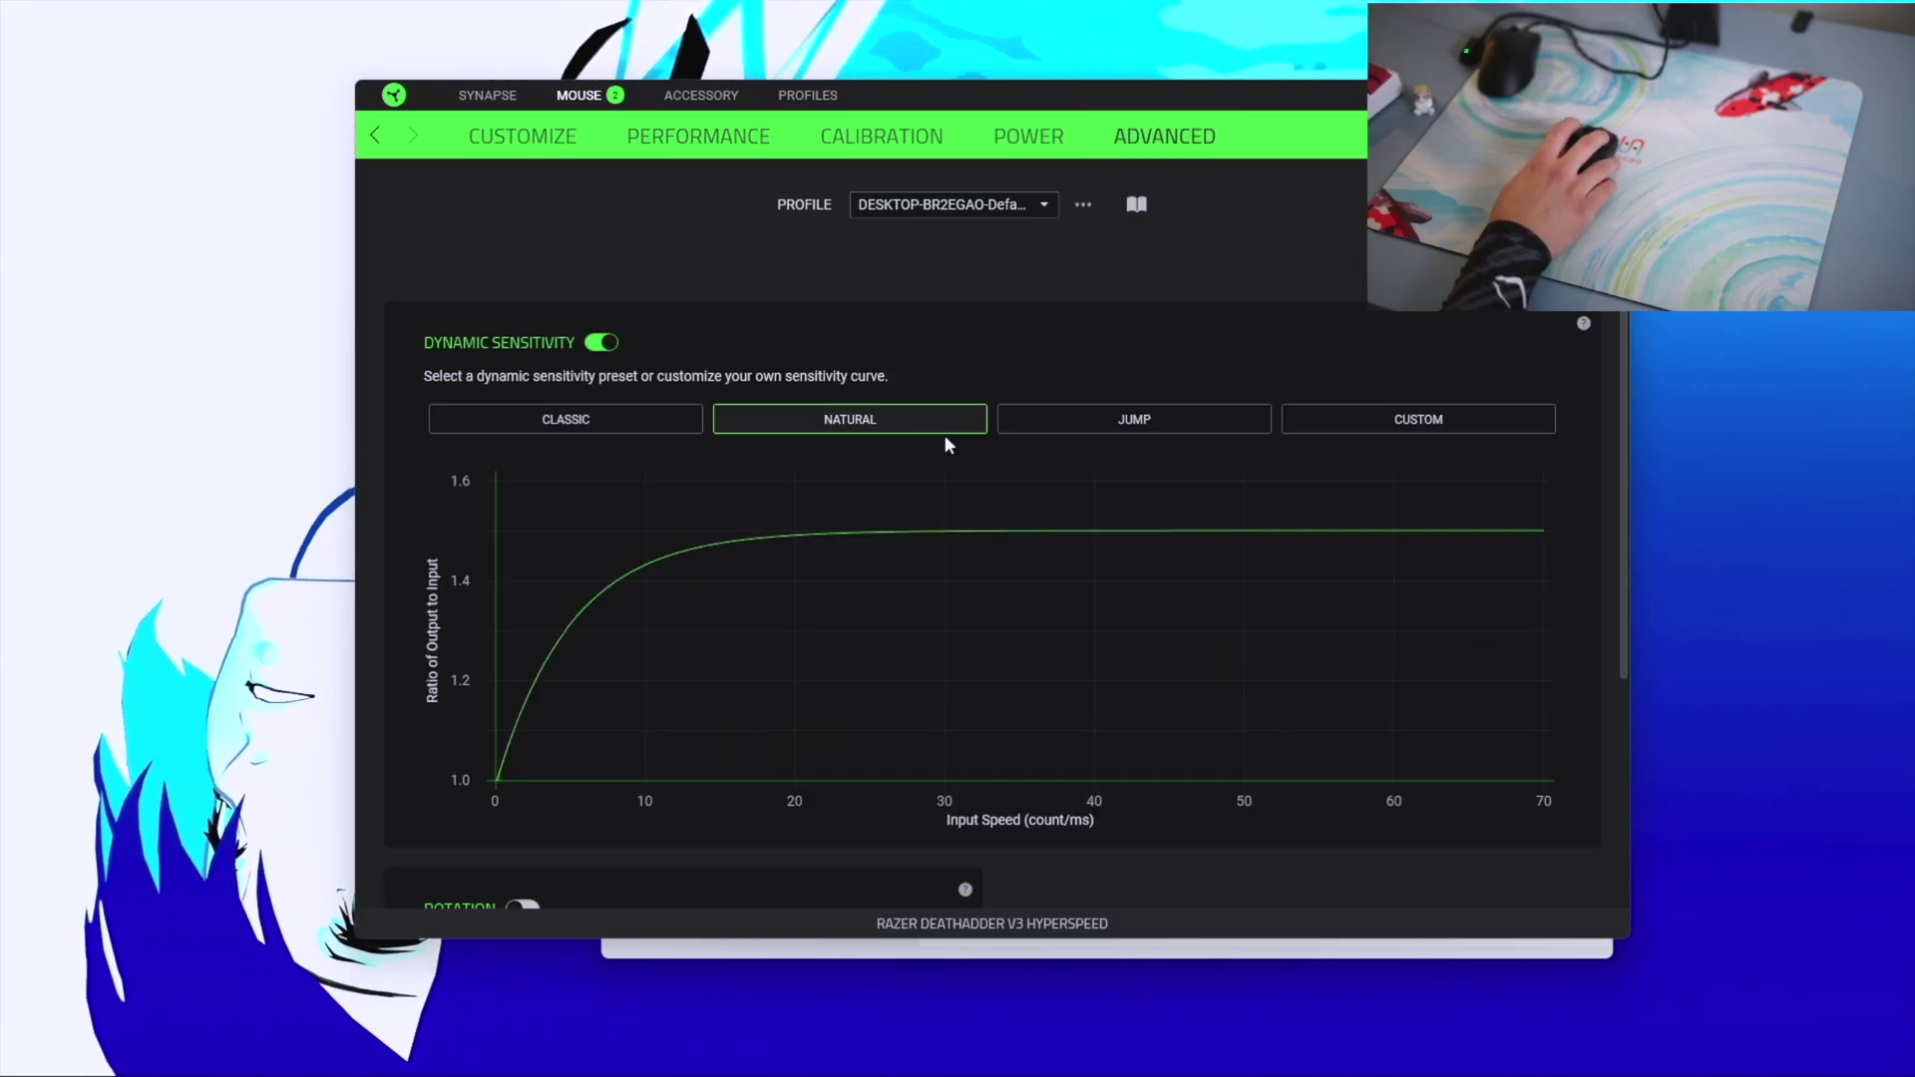
{"action": "left_click", "coordinate": [1158, 415]}
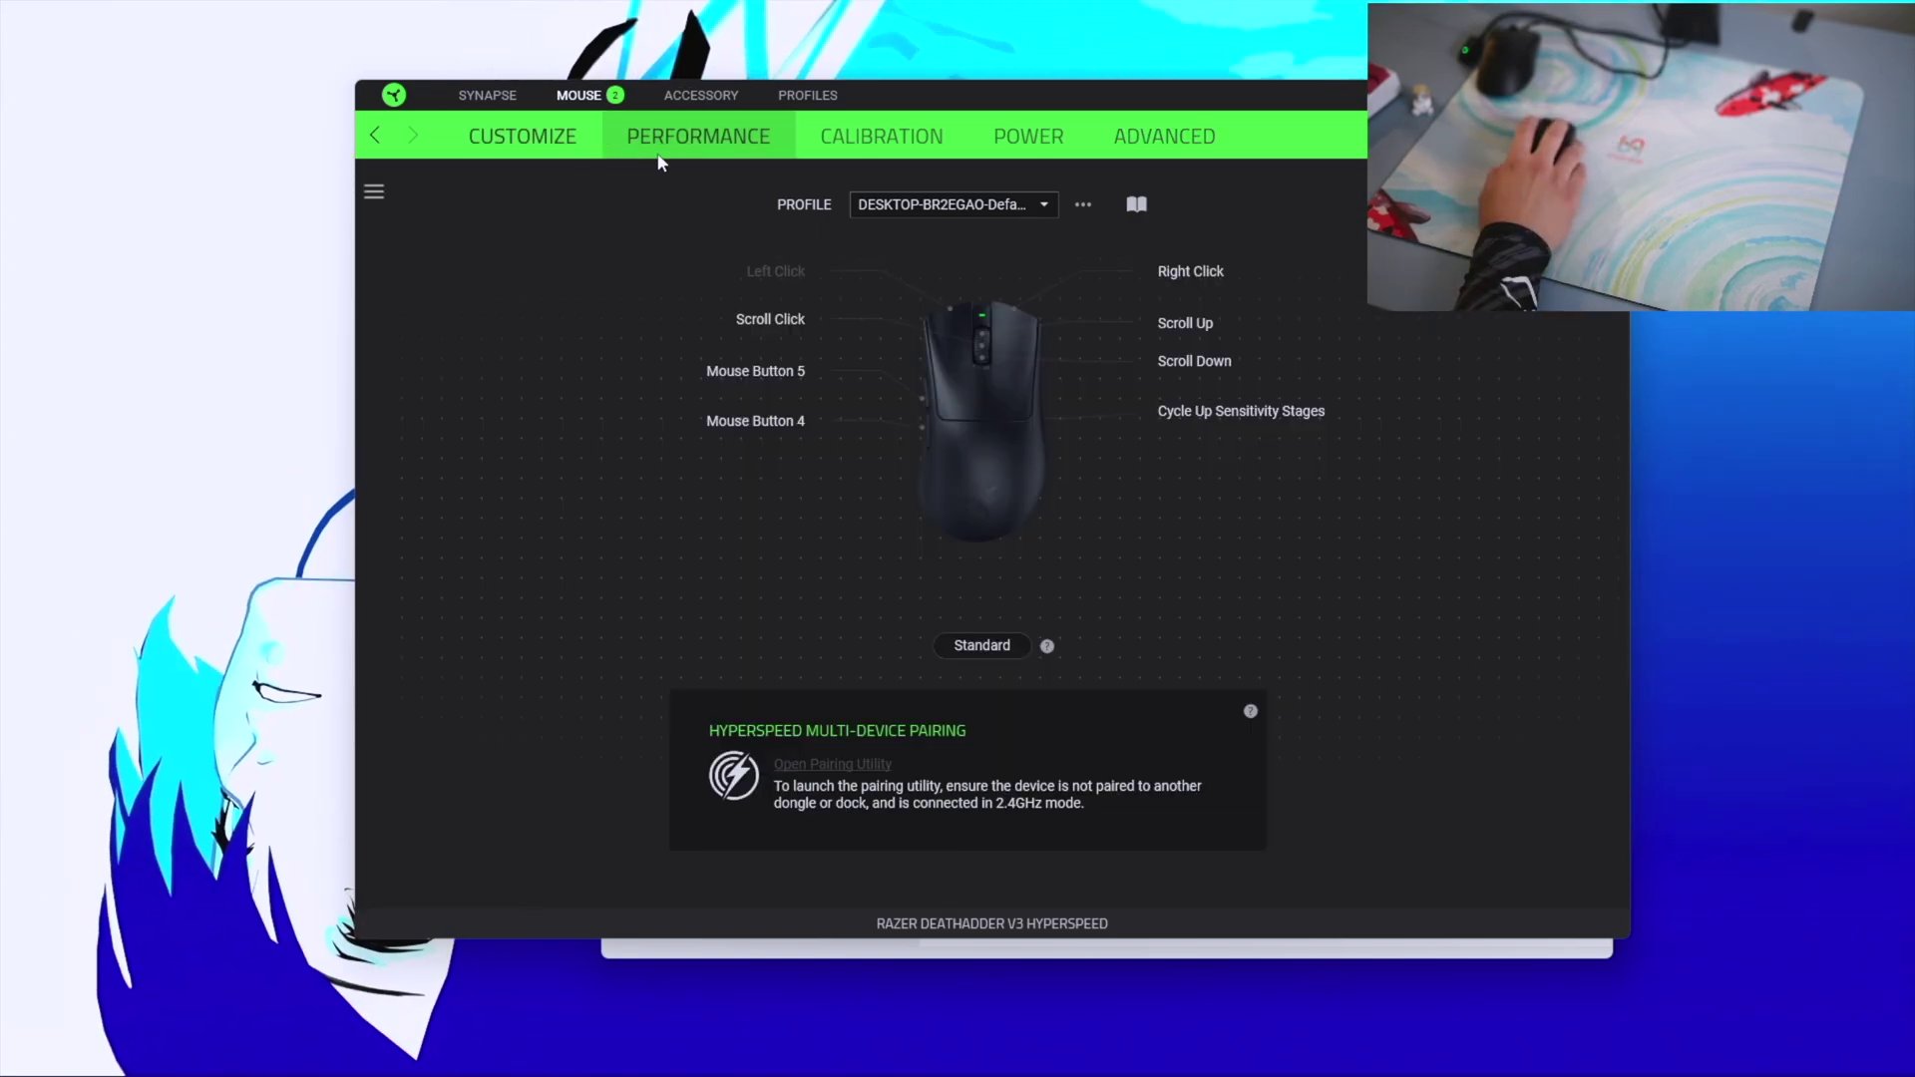
Set the mouse DPI to 800, then return to the Advanced tab
{"action": "left_click", "coordinate": [698, 136]}
{"action": "left_click", "coordinate": [480, 405]}
{"action": "type", "text": "80"}
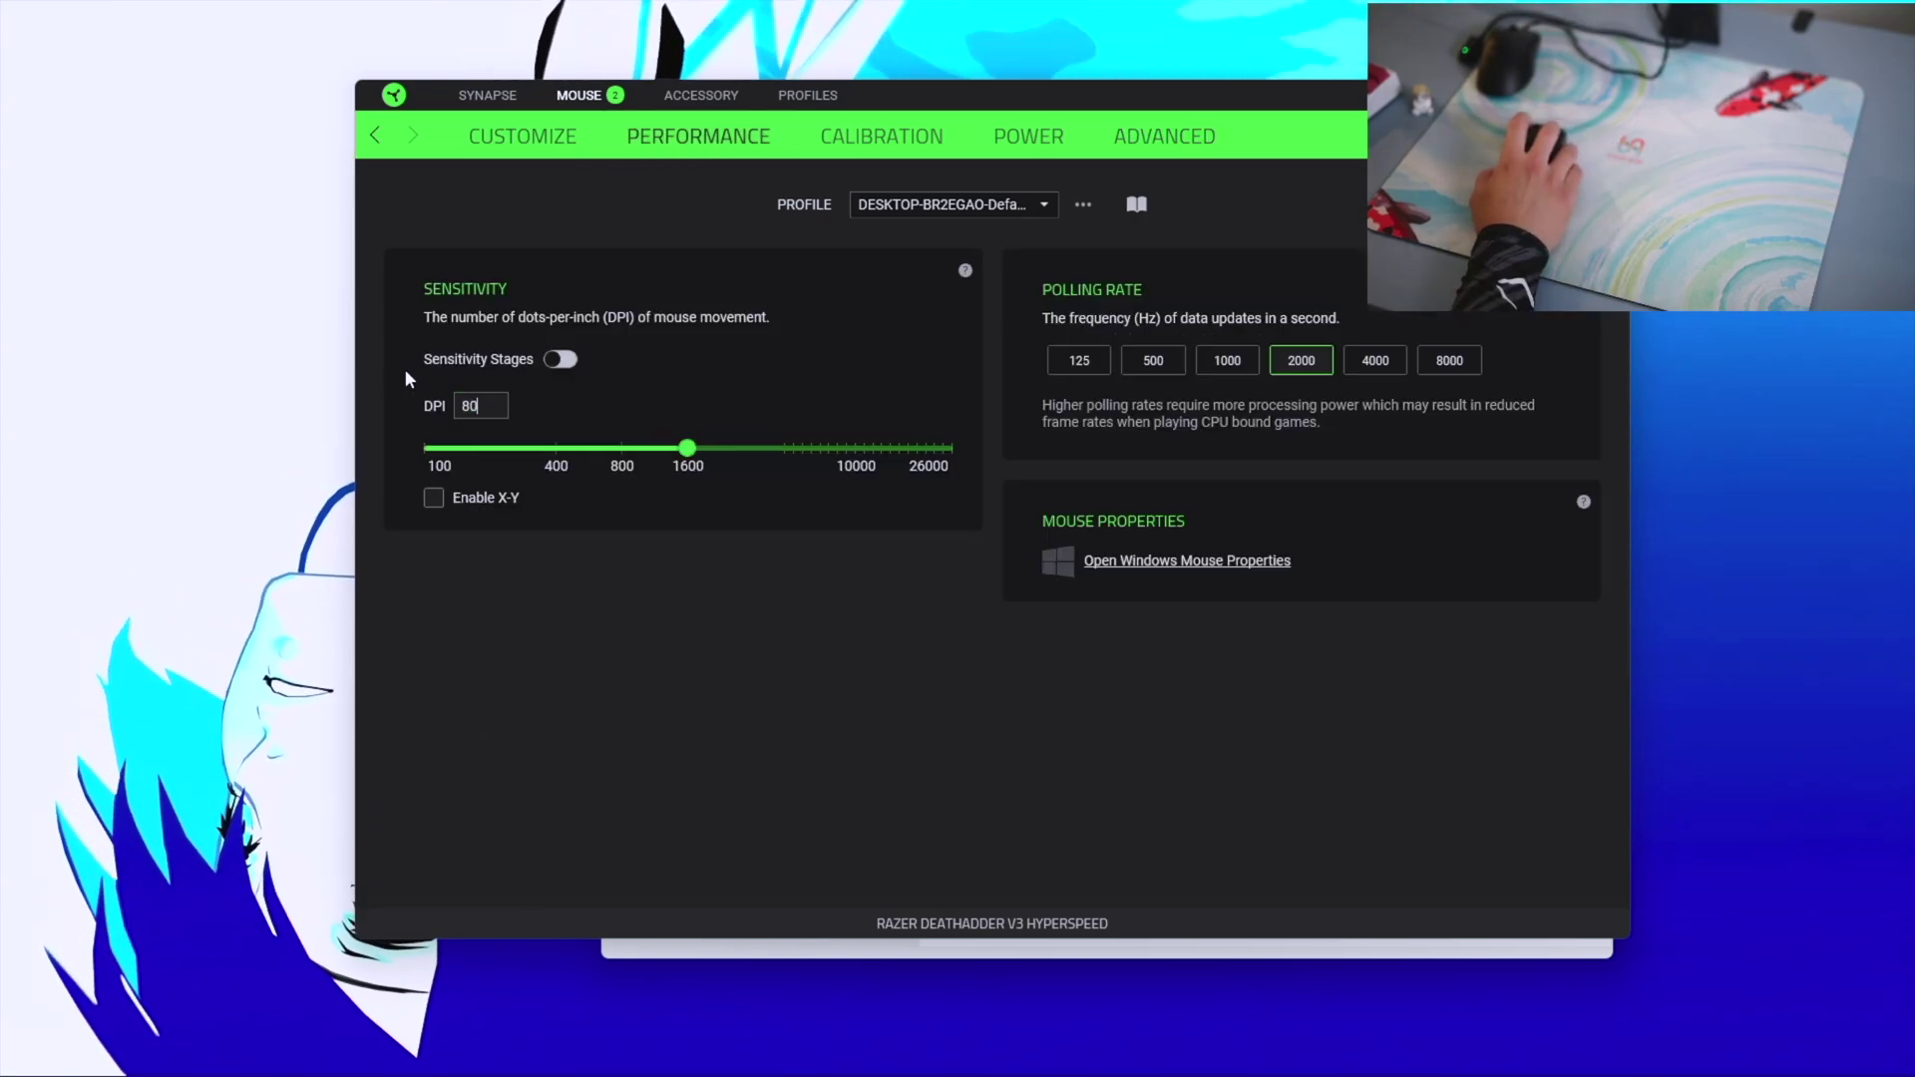
{"action": "type", "text": "0"}
{"action": "key", "text": "Return"}
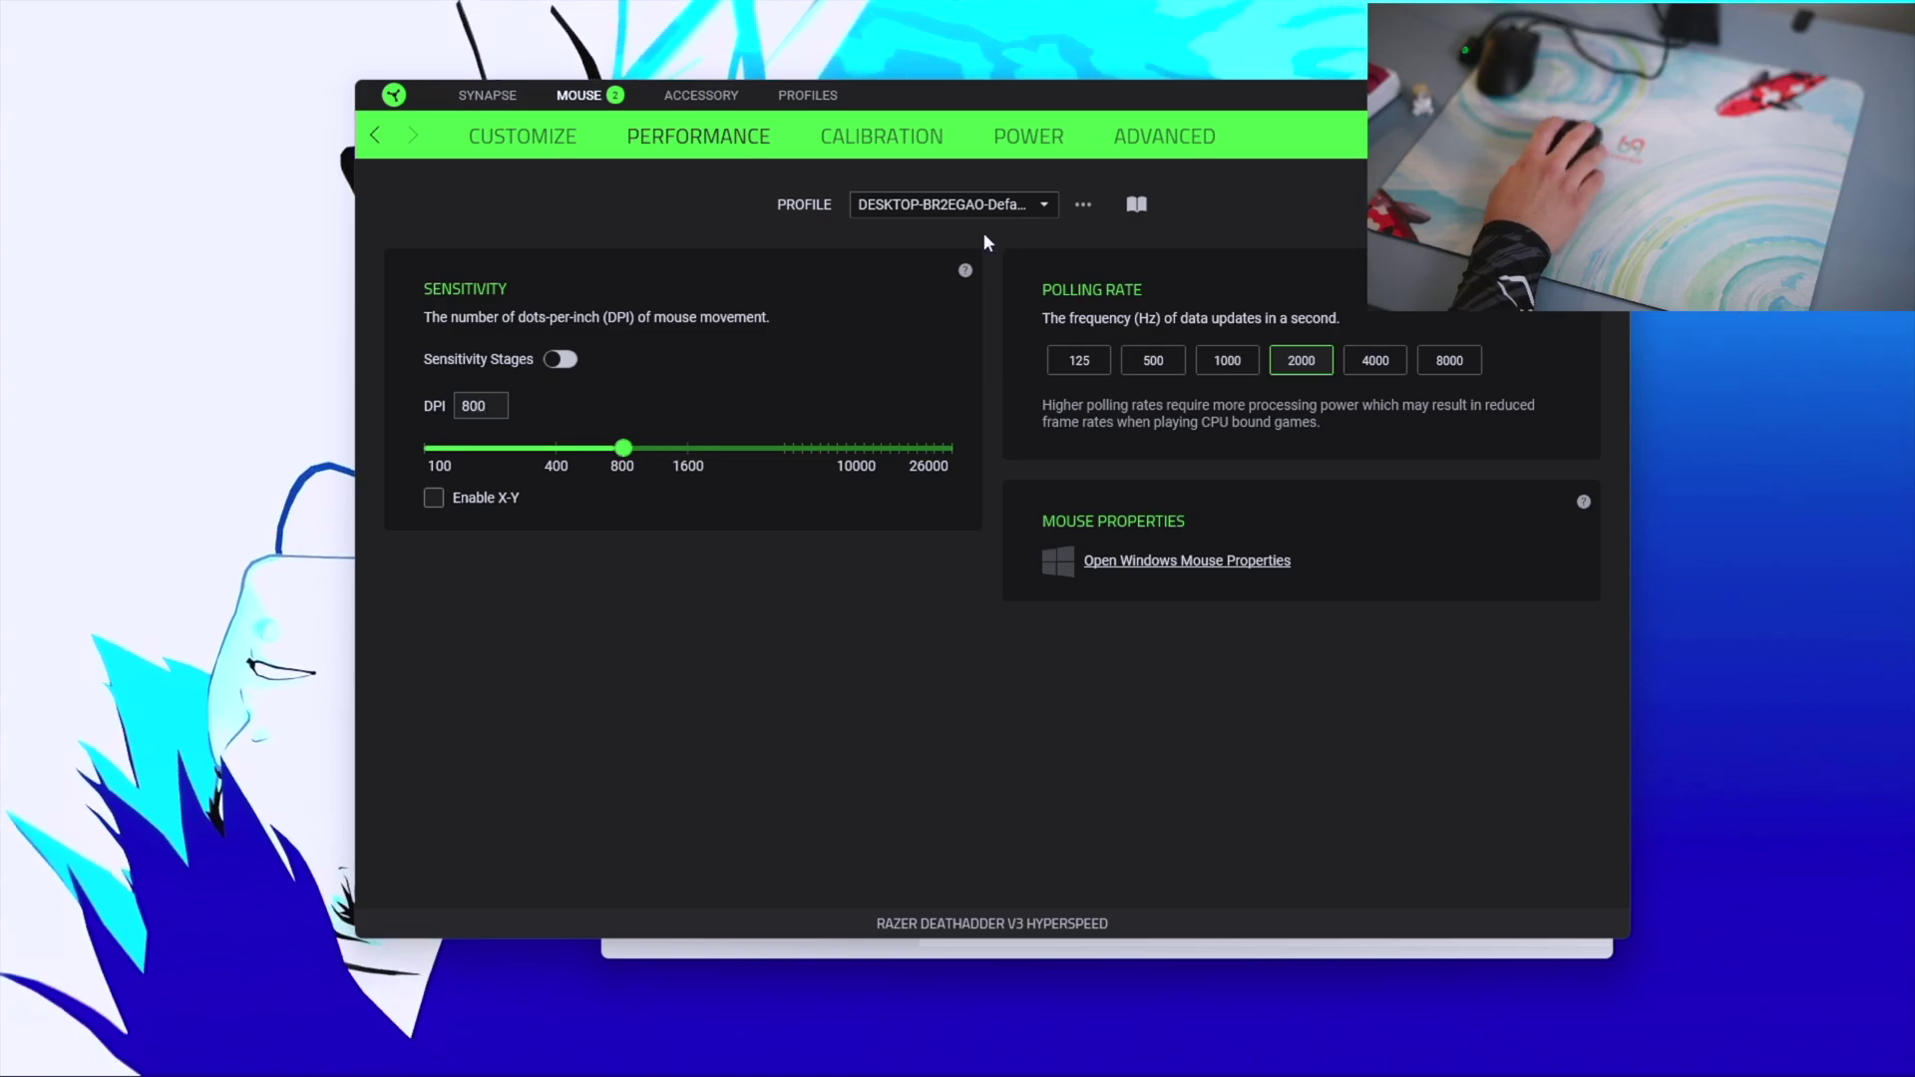
{"action": "left_click", "coordinate": [1164, 136]}
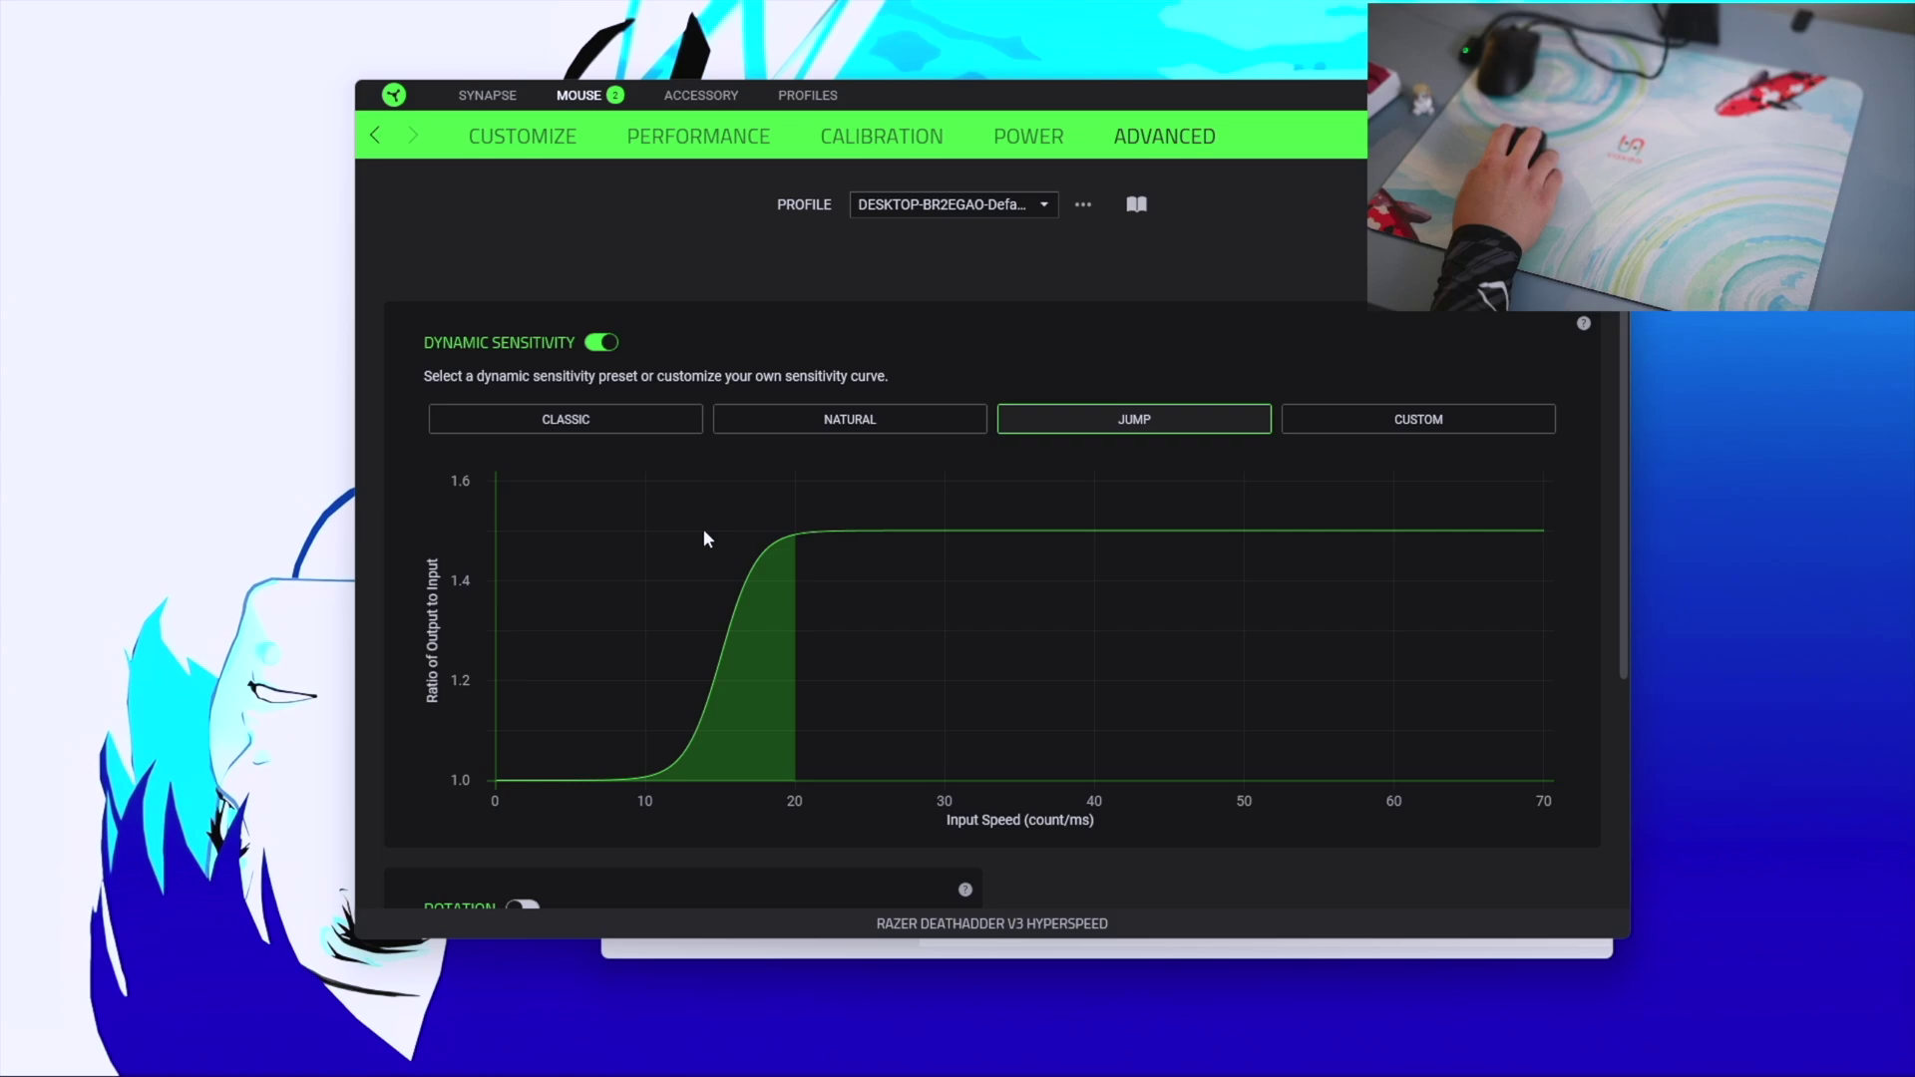
Change the DPI to 1600 on the Performance page
{"action": "left_click", "coordinate": [521, 140]}
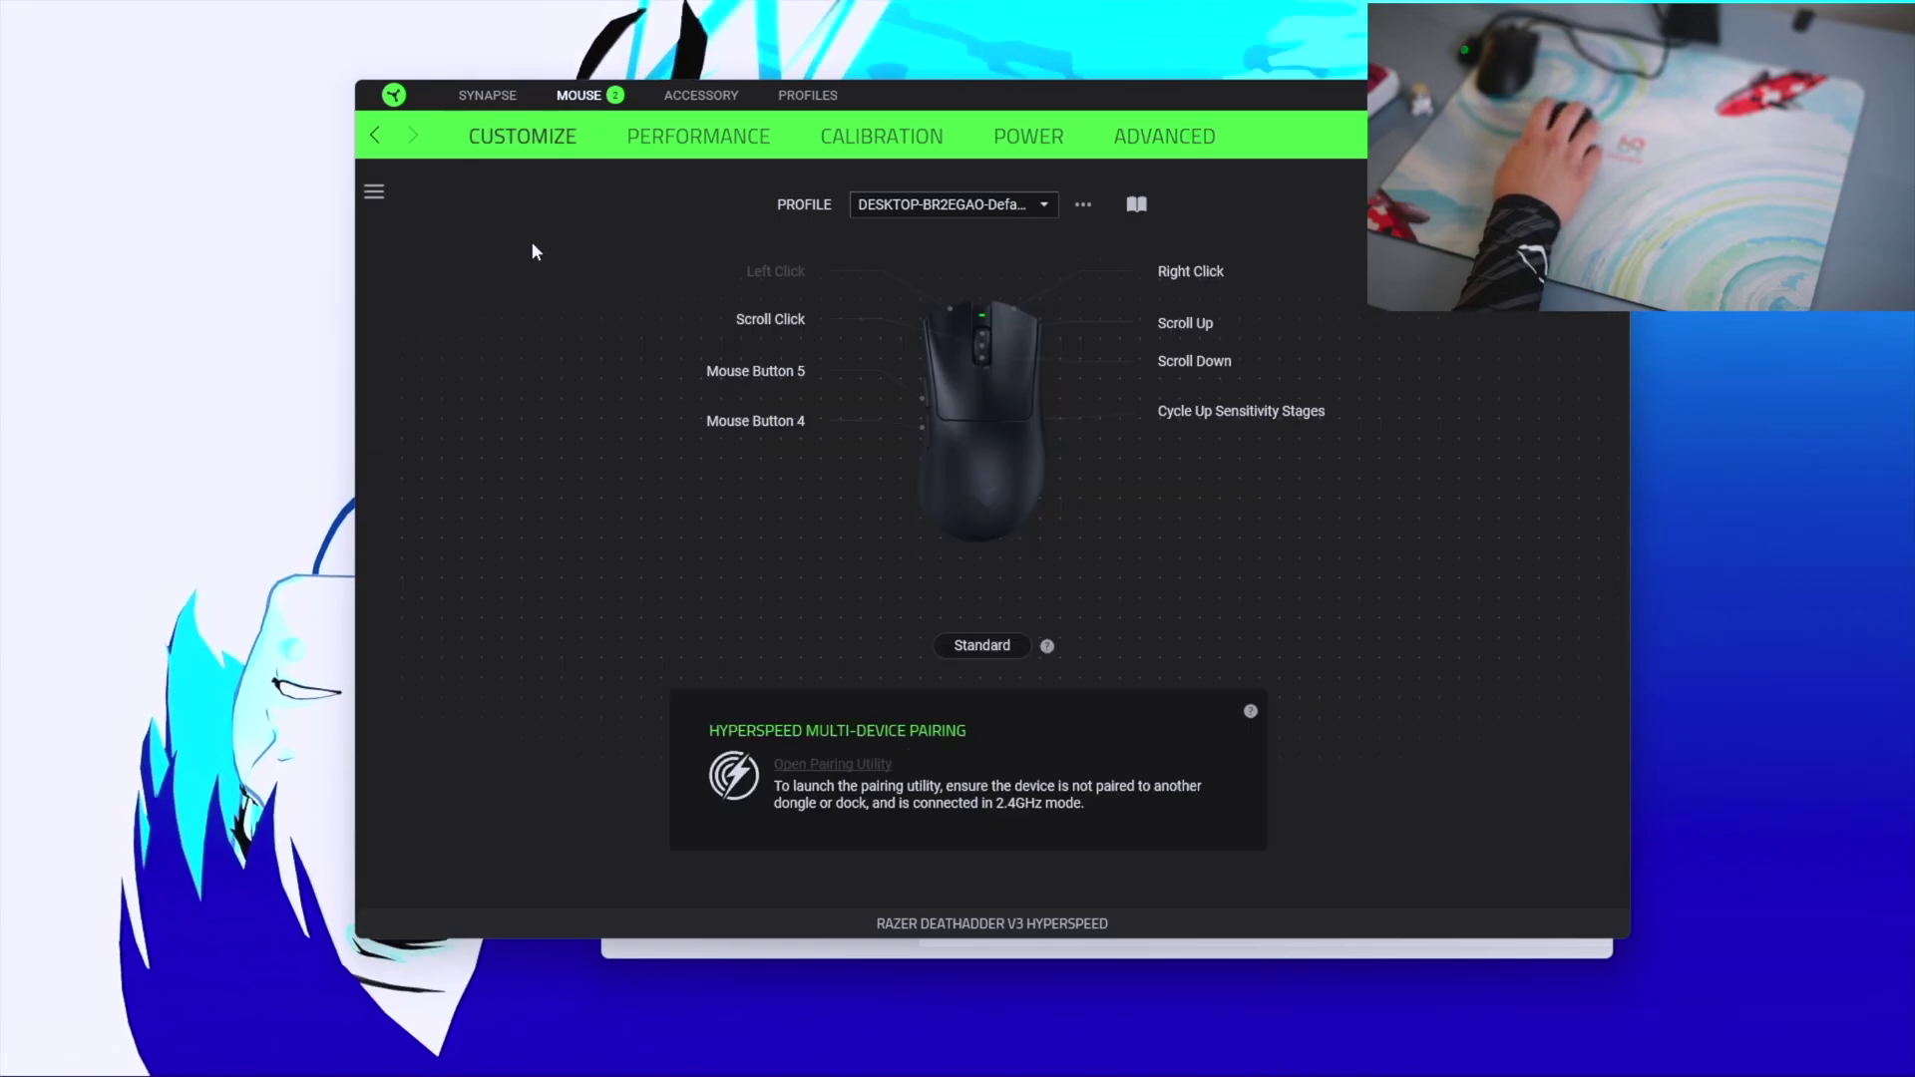
{"action": "left_click", "coordinate": [698, 137]}
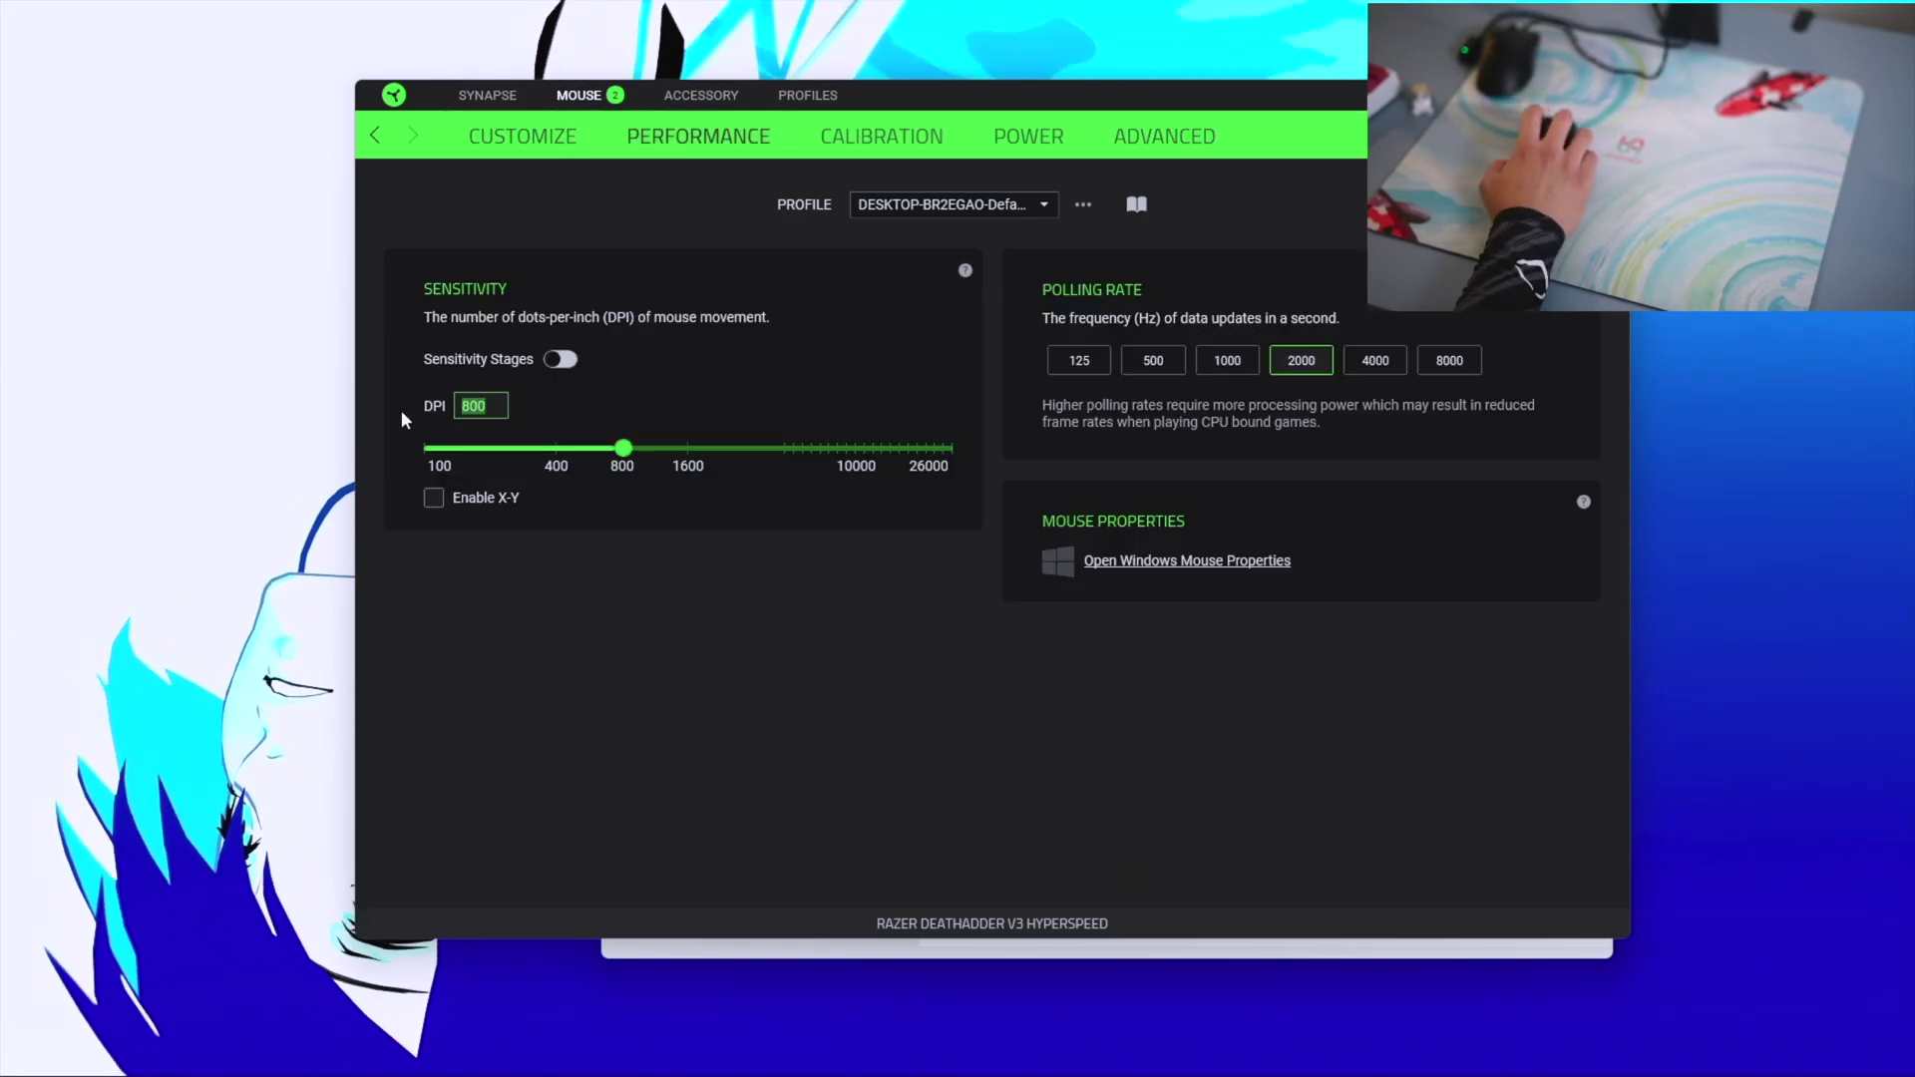
{"action": "type", "text": "1600"}
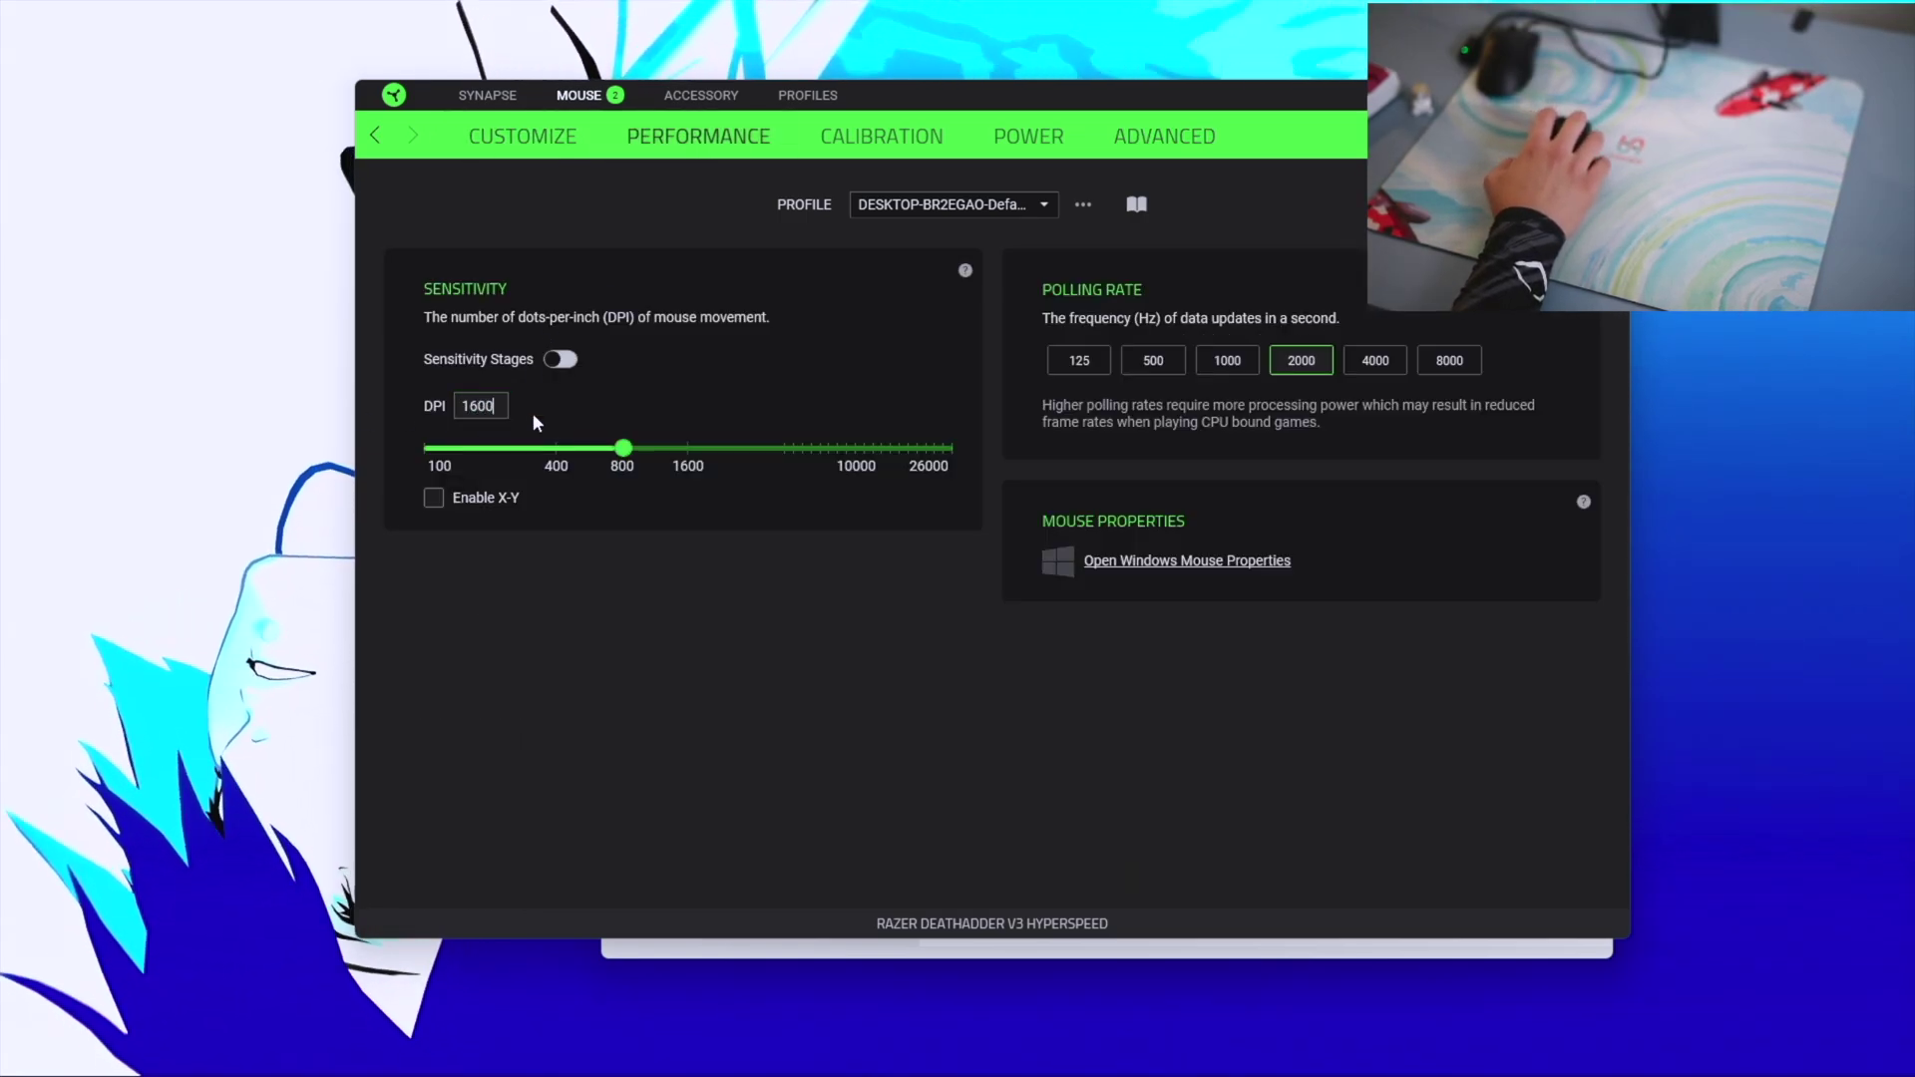
{"action": "key", "text": "Return"}
Toggle Dynamic Sensitivity off, back on, then off again in the advanced settings
{"action": "left_click", "coordinate": [1162, 136]}
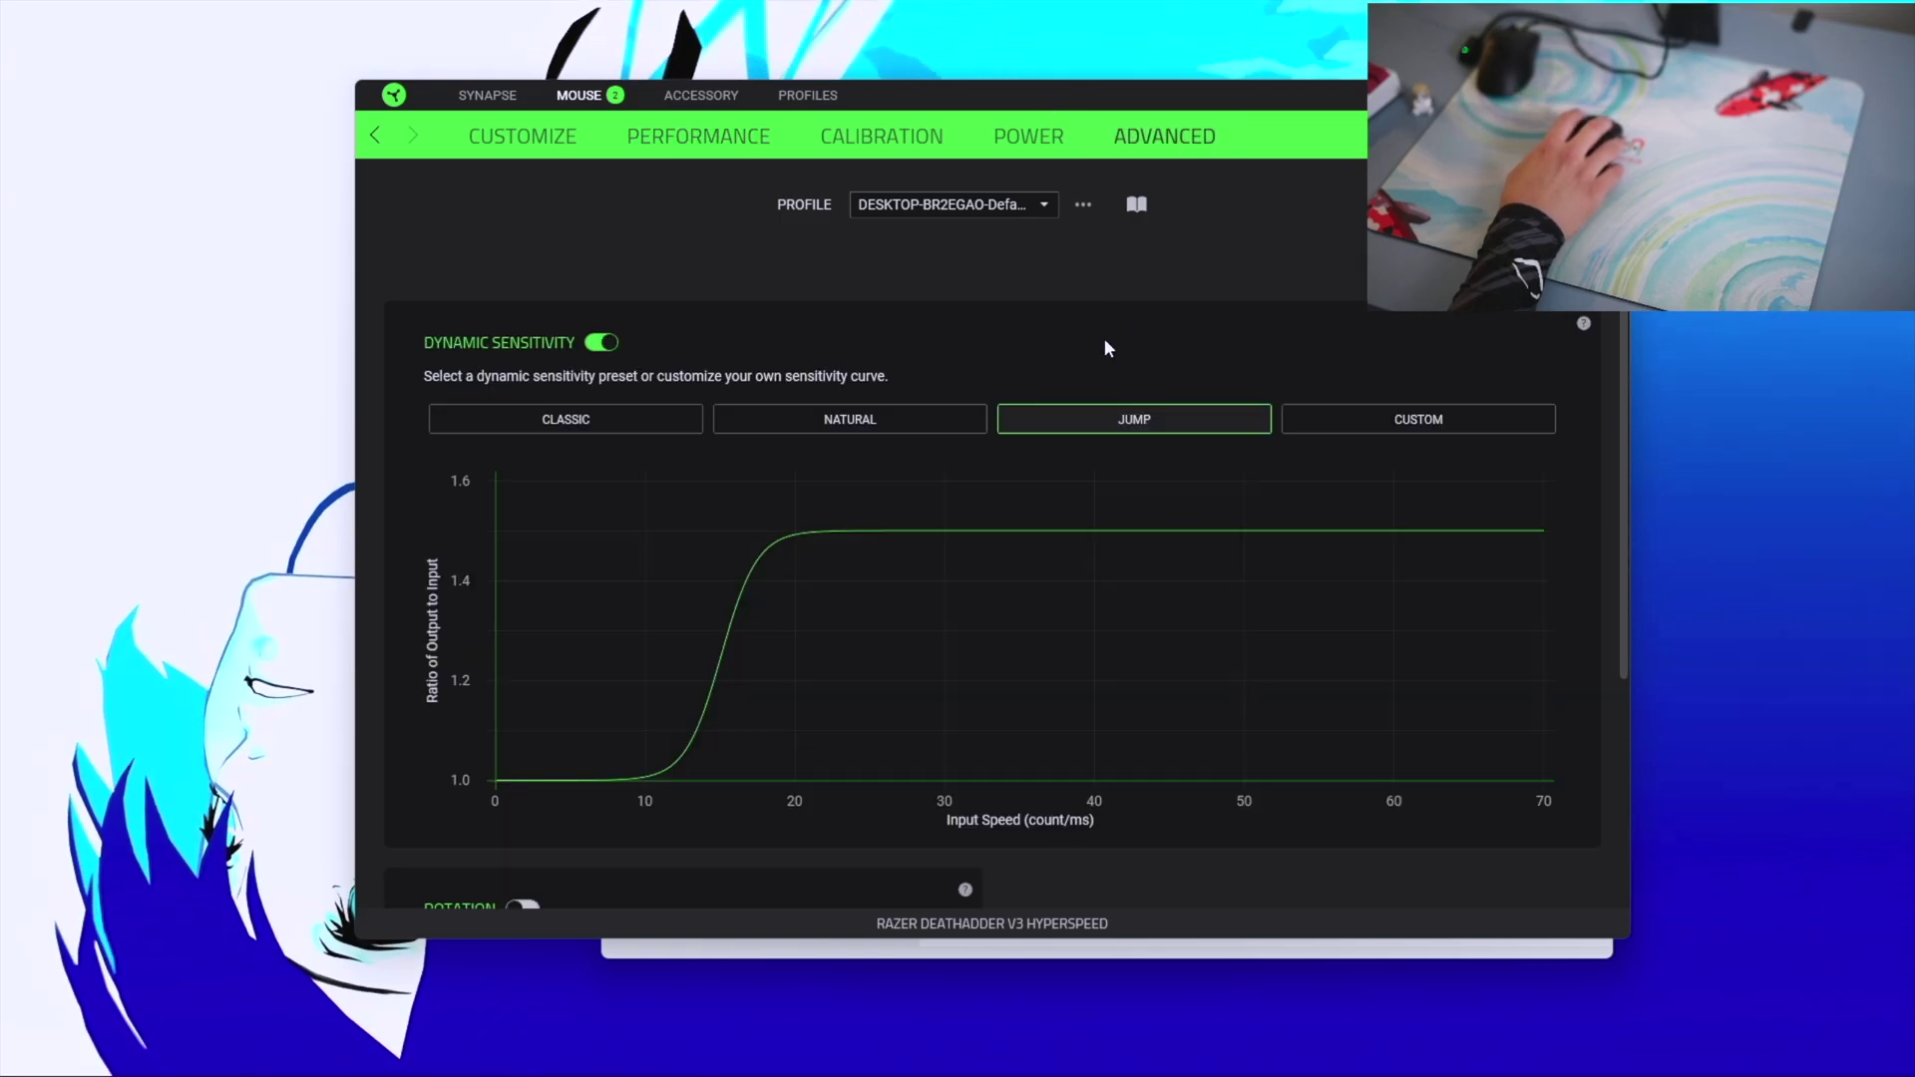
{"action": "left_click", "coordinate": [602, 342]}
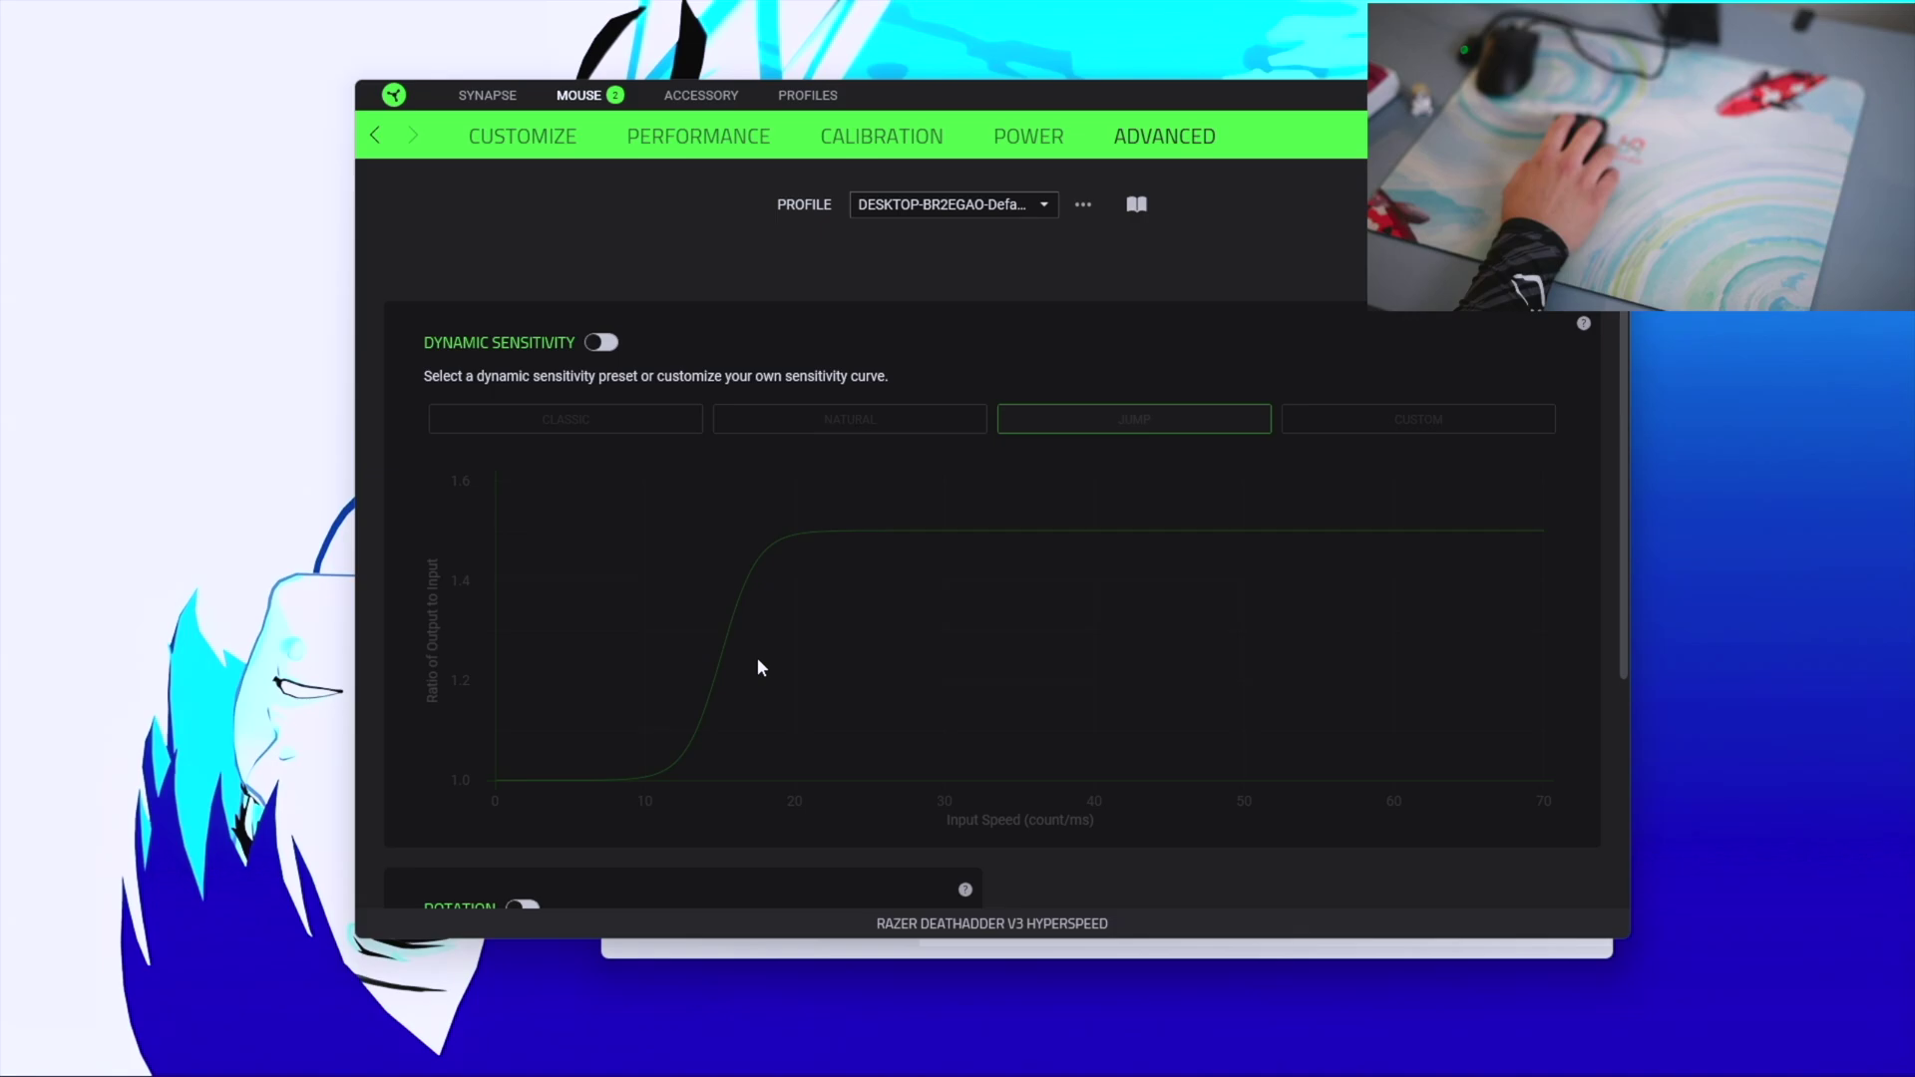
{"action": "scroll", "coordinate": [811, 631], "scroll_direction": "down", "scroll_amount": 1}
{"action": "scroll", "coordinate": [858, 663], "scroll_direction": "up", "scroll_amount": 1}
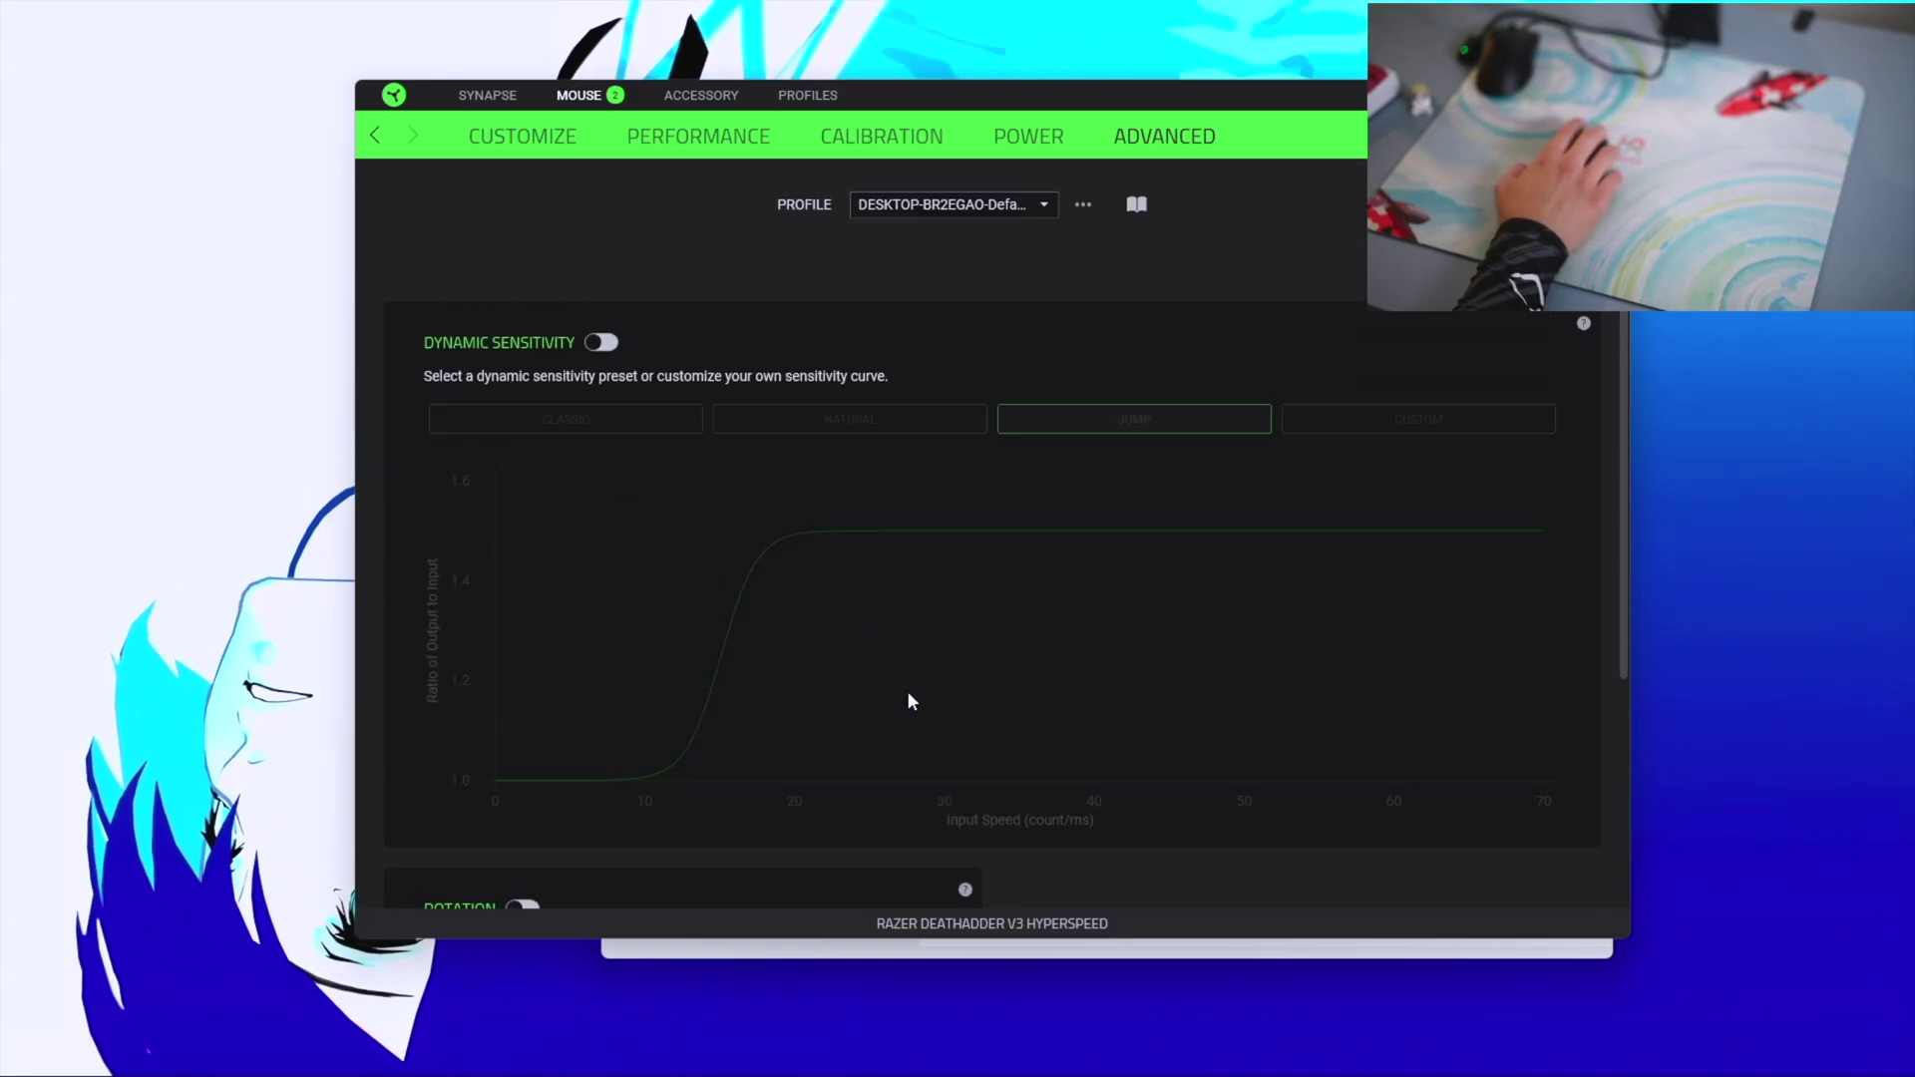
{"action": "left_click", "coordinate": [601, 342]}
{"action": "left_click", "coordinate": [604, 343]}
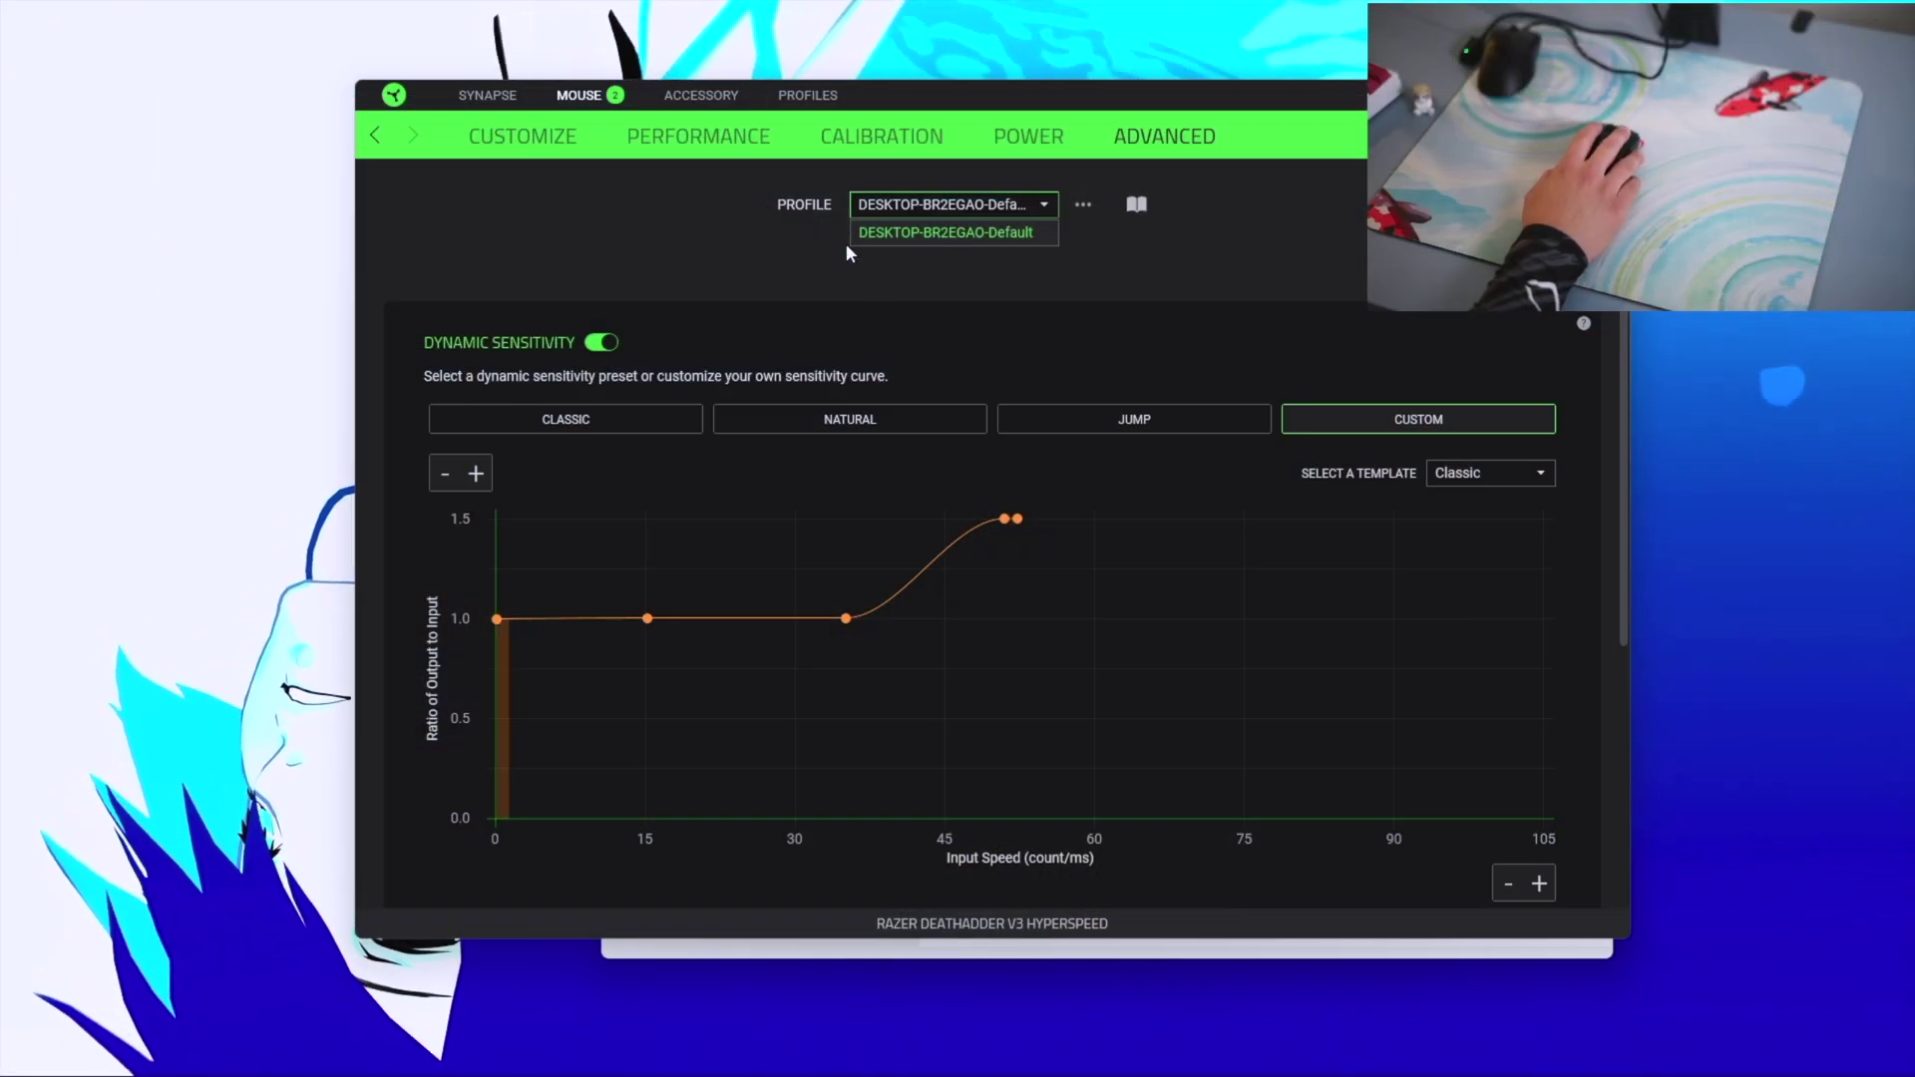
Close the profile list, re-enable Dynamic Sensitivity and apply the Classic preset
{"action": "left_click", "coordinate": [848, 249]}
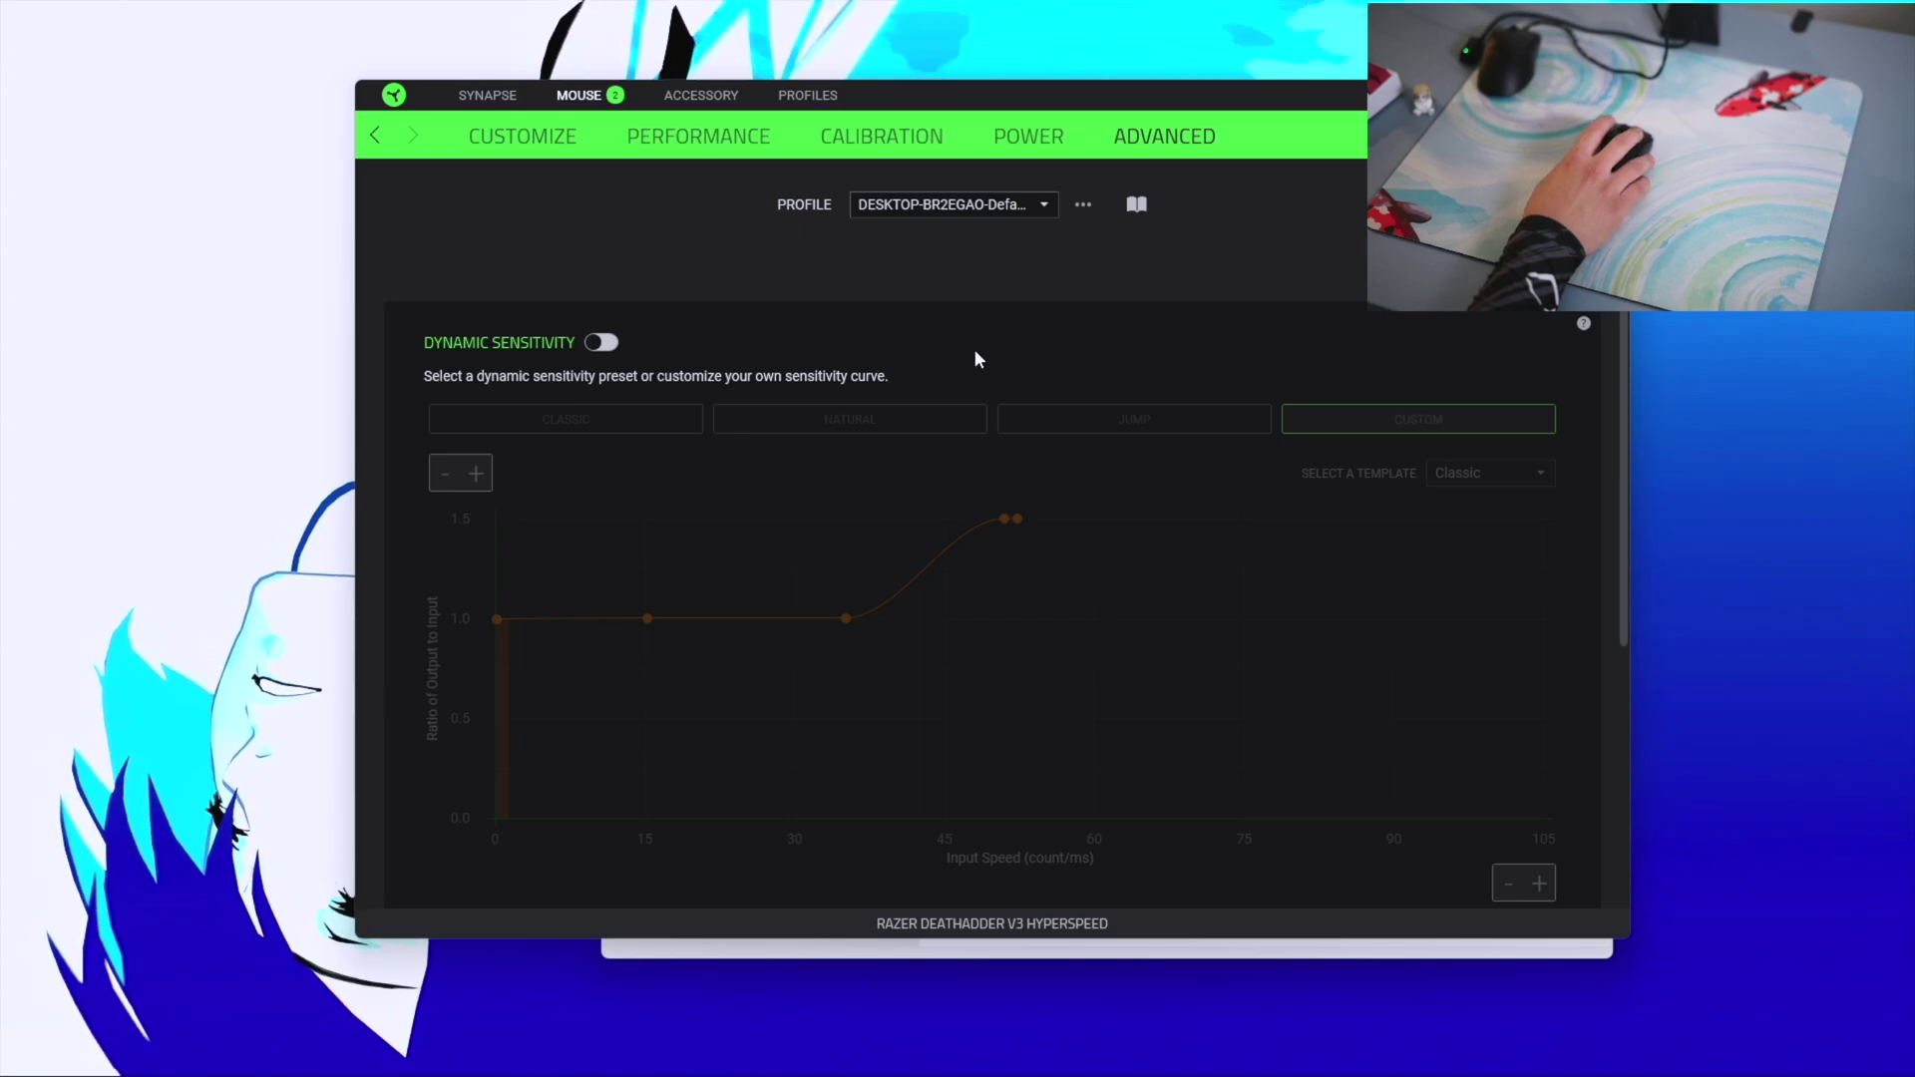
{"action": "left_click", "coordinate": [588, 342]}
{"action": "left_click", "coordinate": [560, 429]}
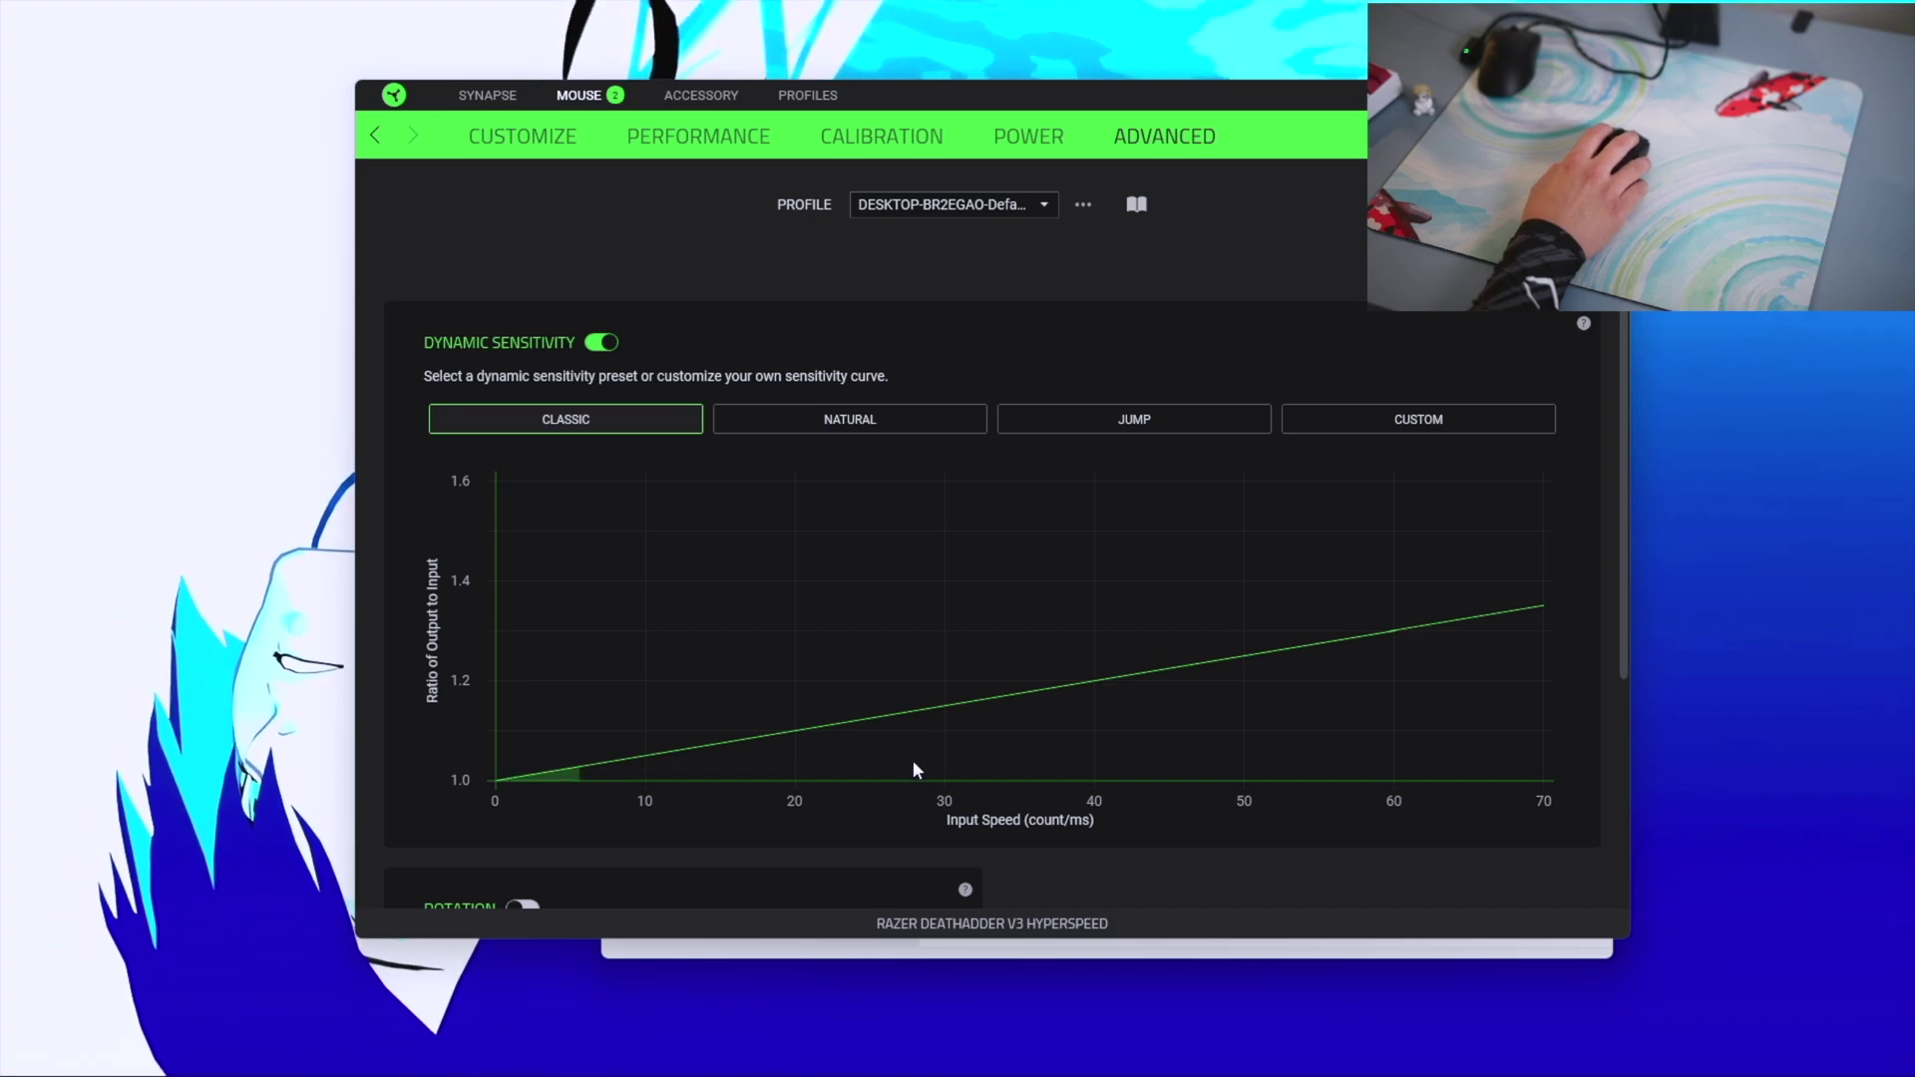
Compare the Classic, Natural and Jump sensitivity curves, finishing on Jump
{"action": "left_click", "coordinate": [806, 423]}
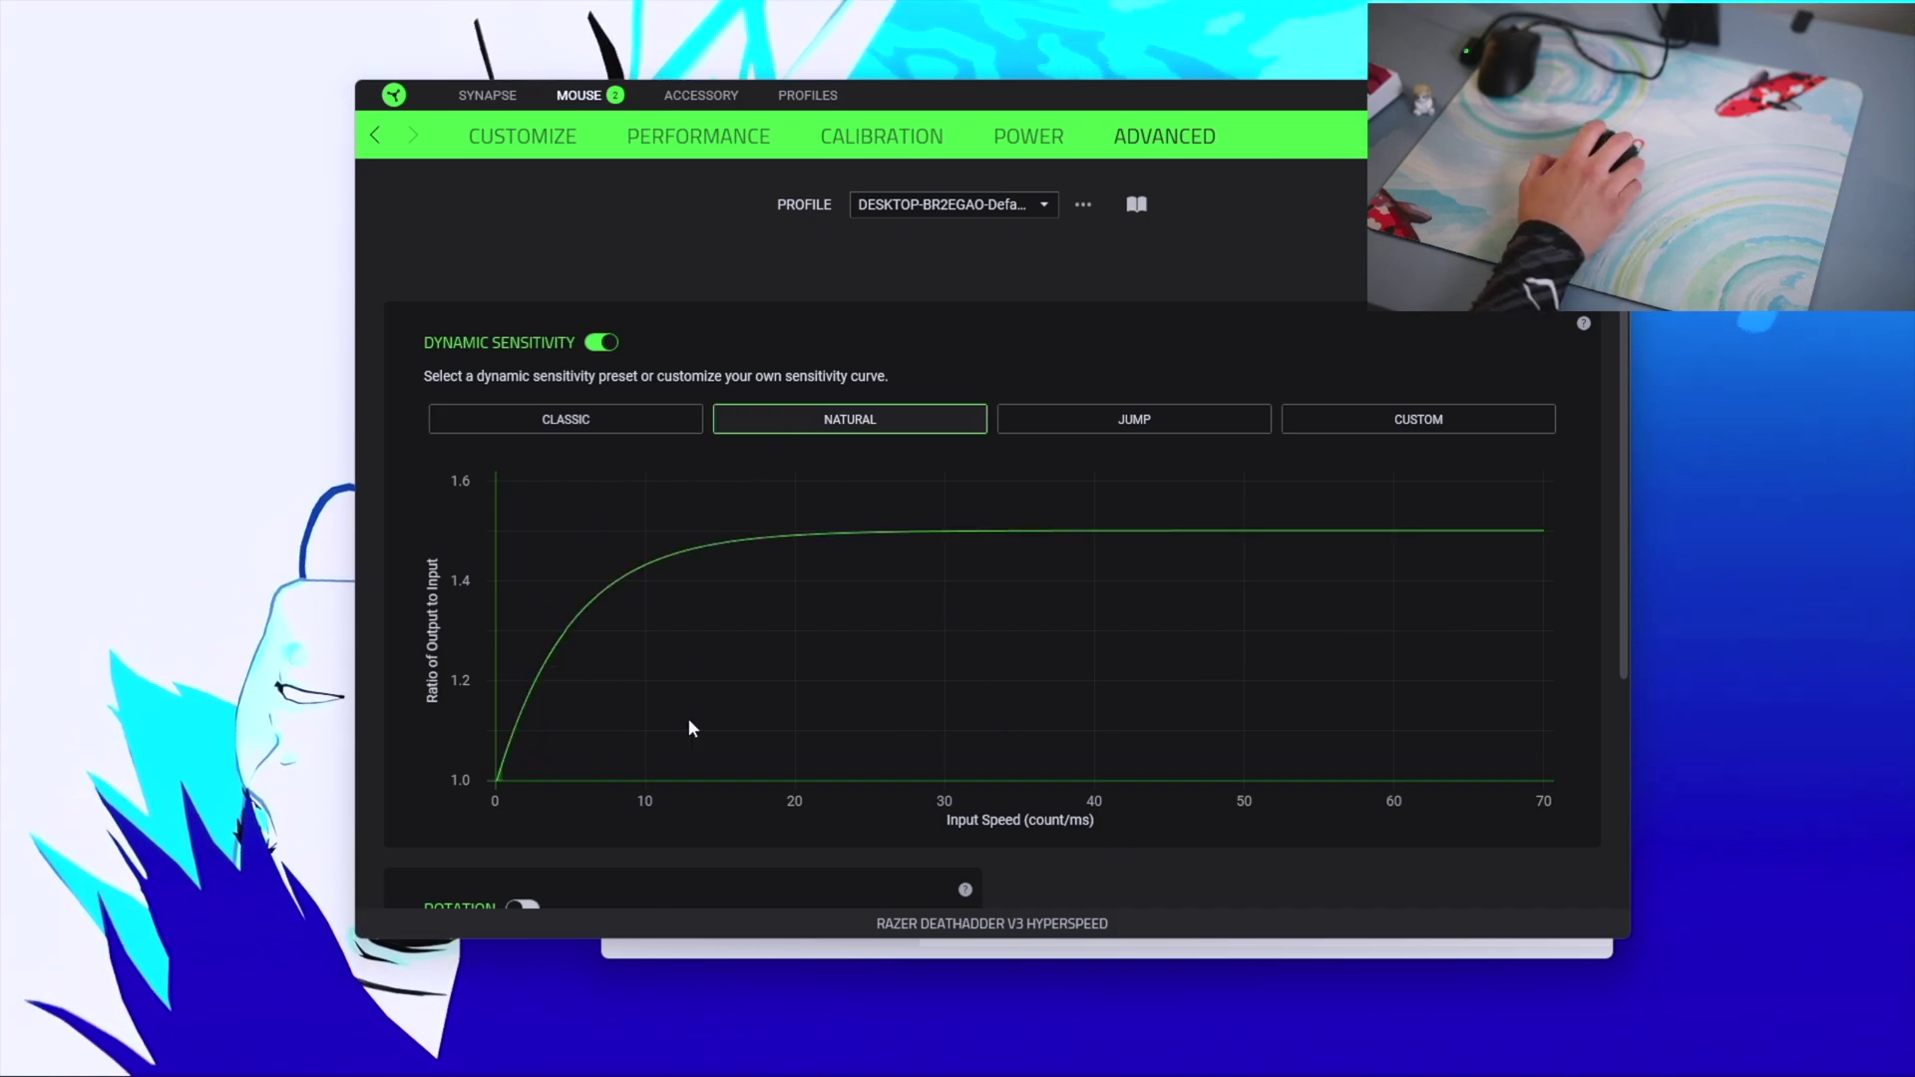
{"action": "left_click", "coordinate": [1134, 419]}
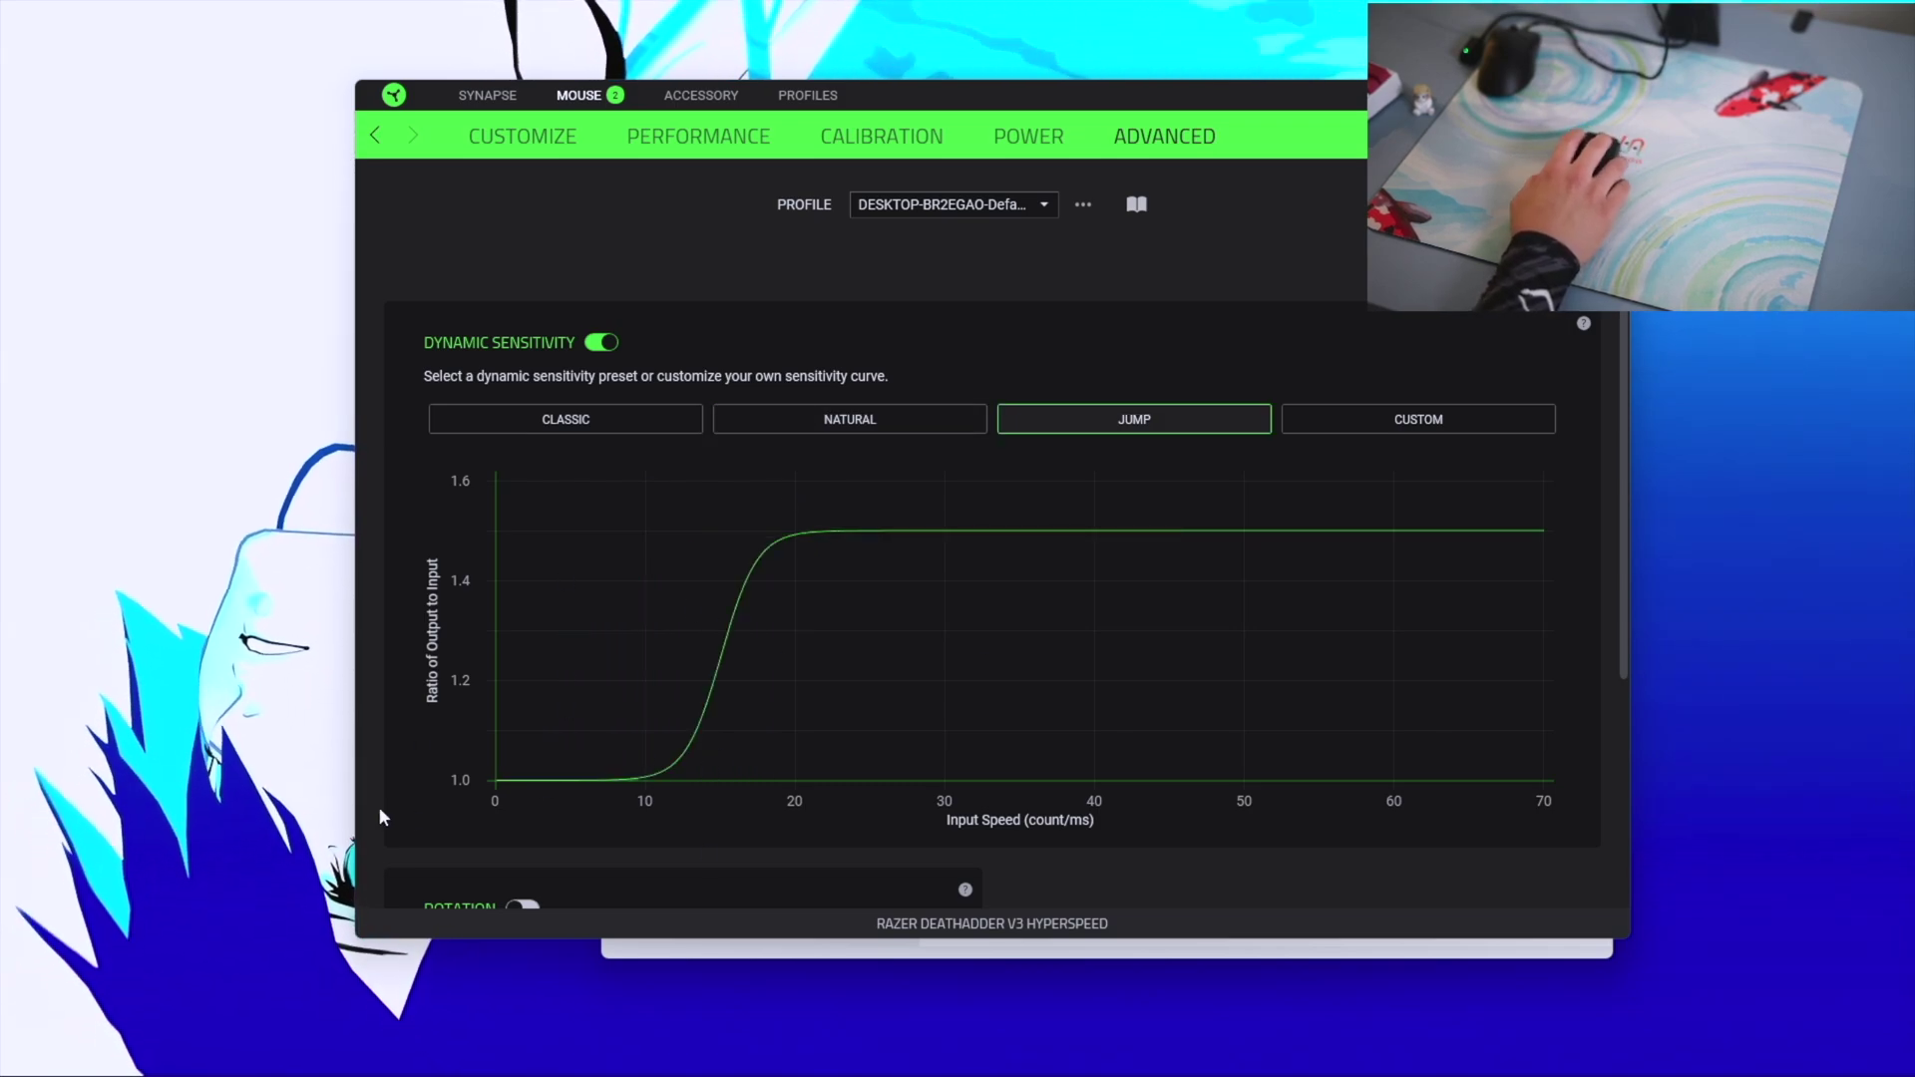
{"action": "left_click", "coordinate": [727, 423]}
{"action": "left_click", "coordinate": [688, 419]}
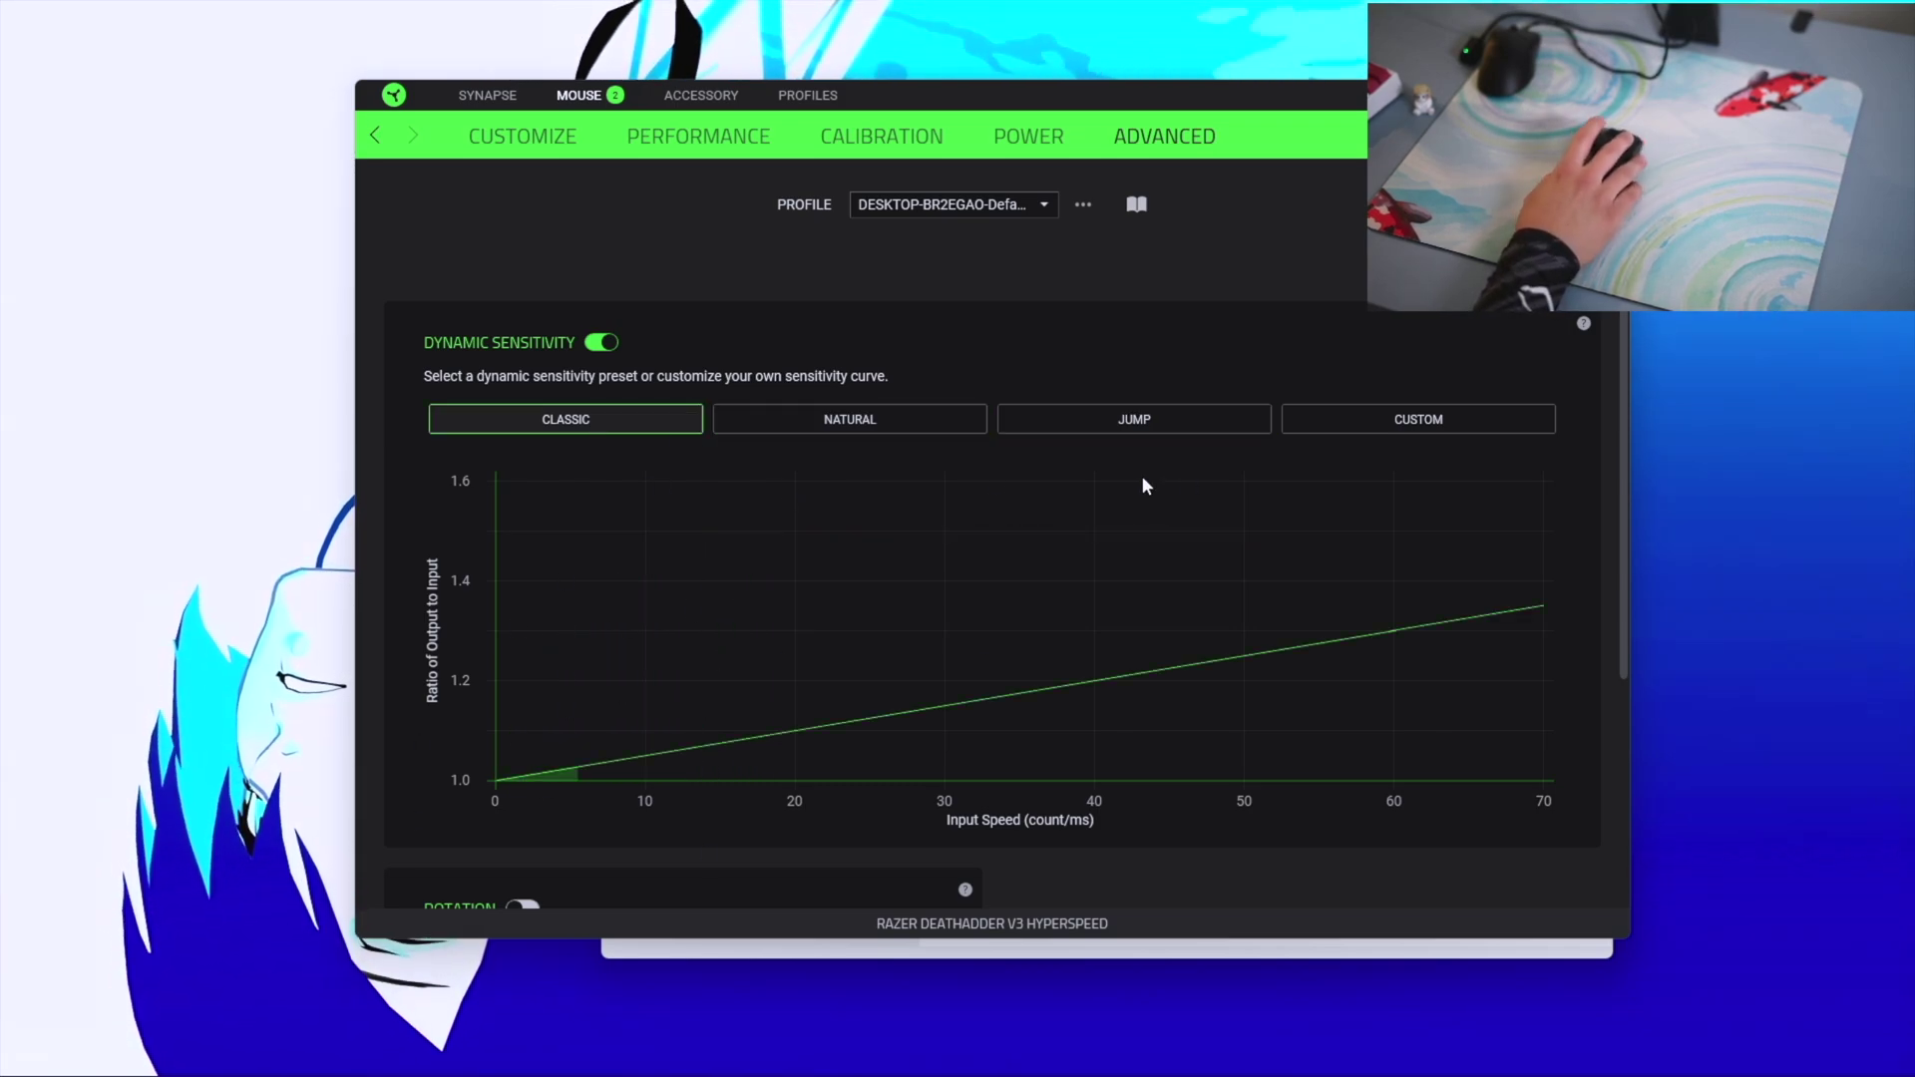
{"action": "left_click", "coordinate": [801, 421]}
{"action": "left_click", "coordinate": [1241, 423]}
{"action": "left_click", "coordinate": [930, 417]}
{"action": "left_click", "coordinate": [543, 425]}
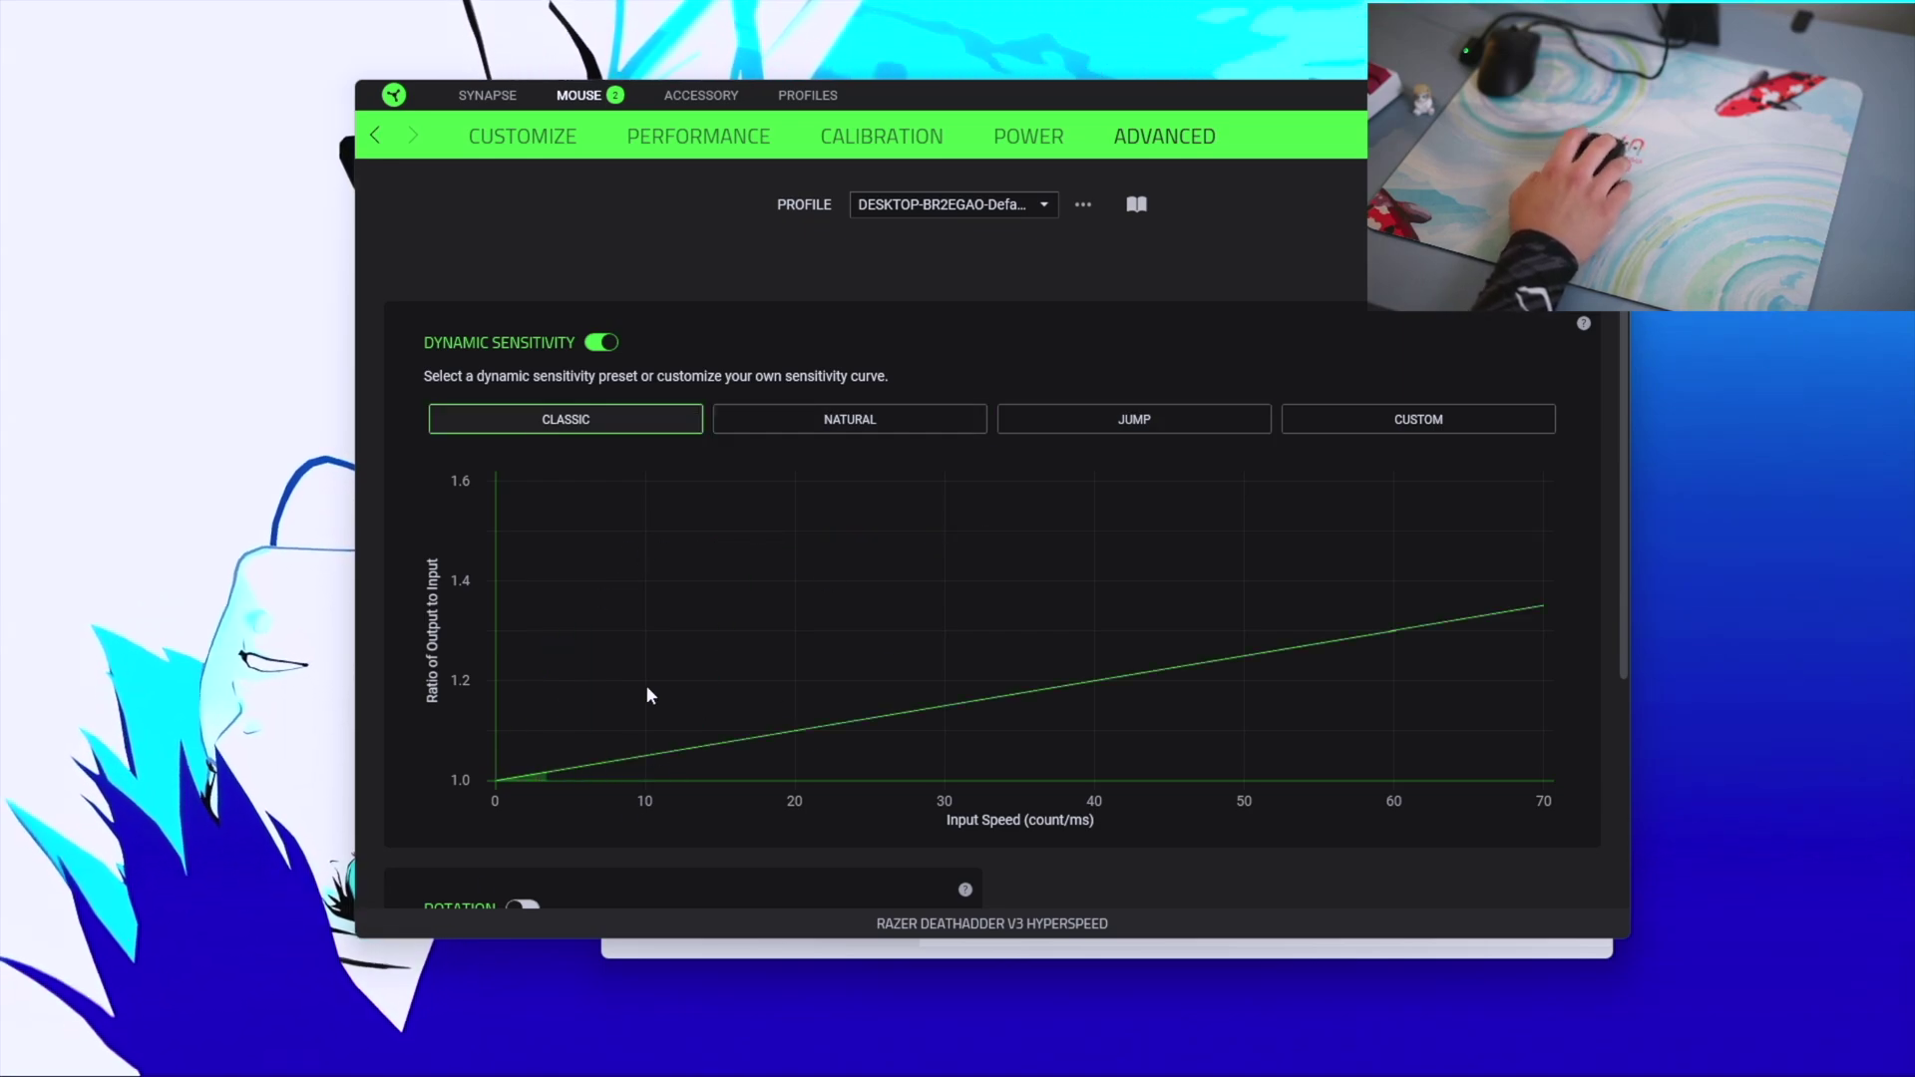
{"action": "left_click", "coordinate": [788, 419]}
{"action": "left_click", "coordinate": [1134, 419]}
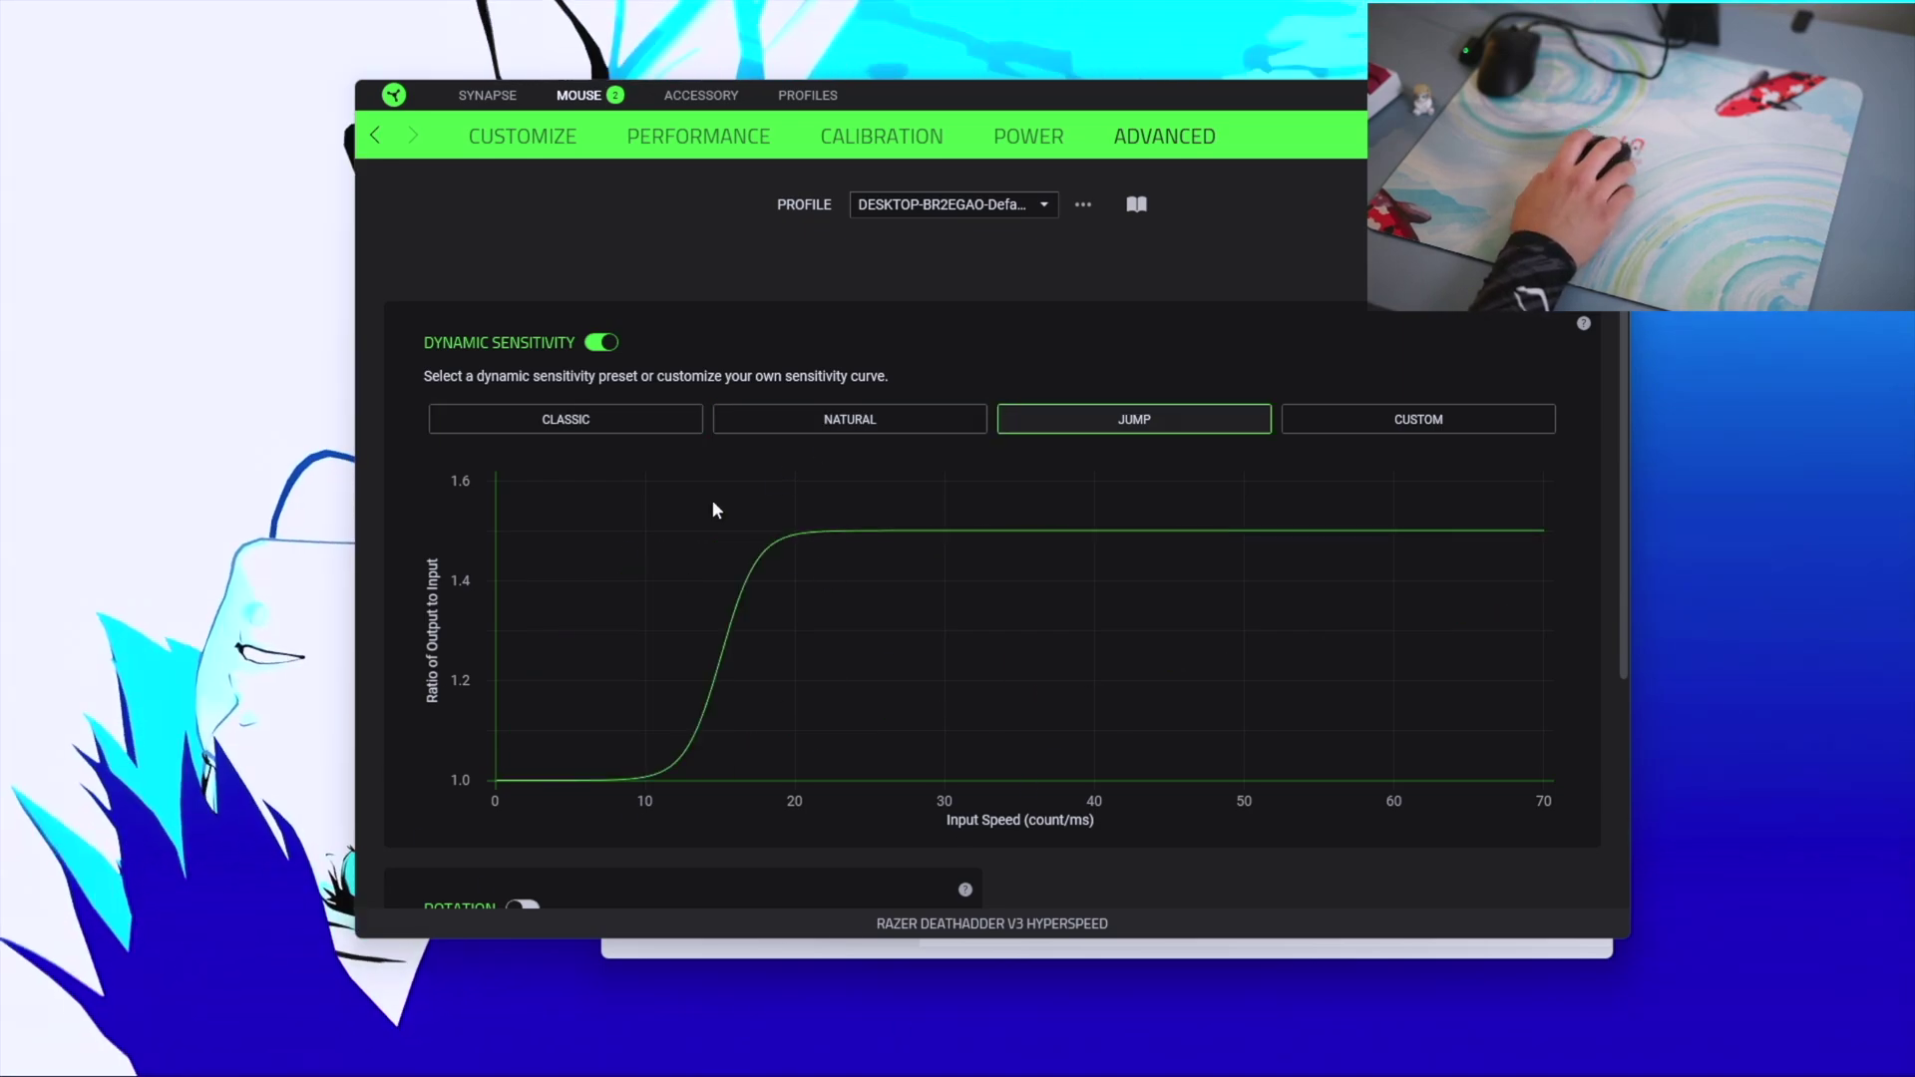
Switch Dynamic Sensitivity off, leaving the Jump curve greyed out
{"action": "left_click", "coordinate": [602, 342]}
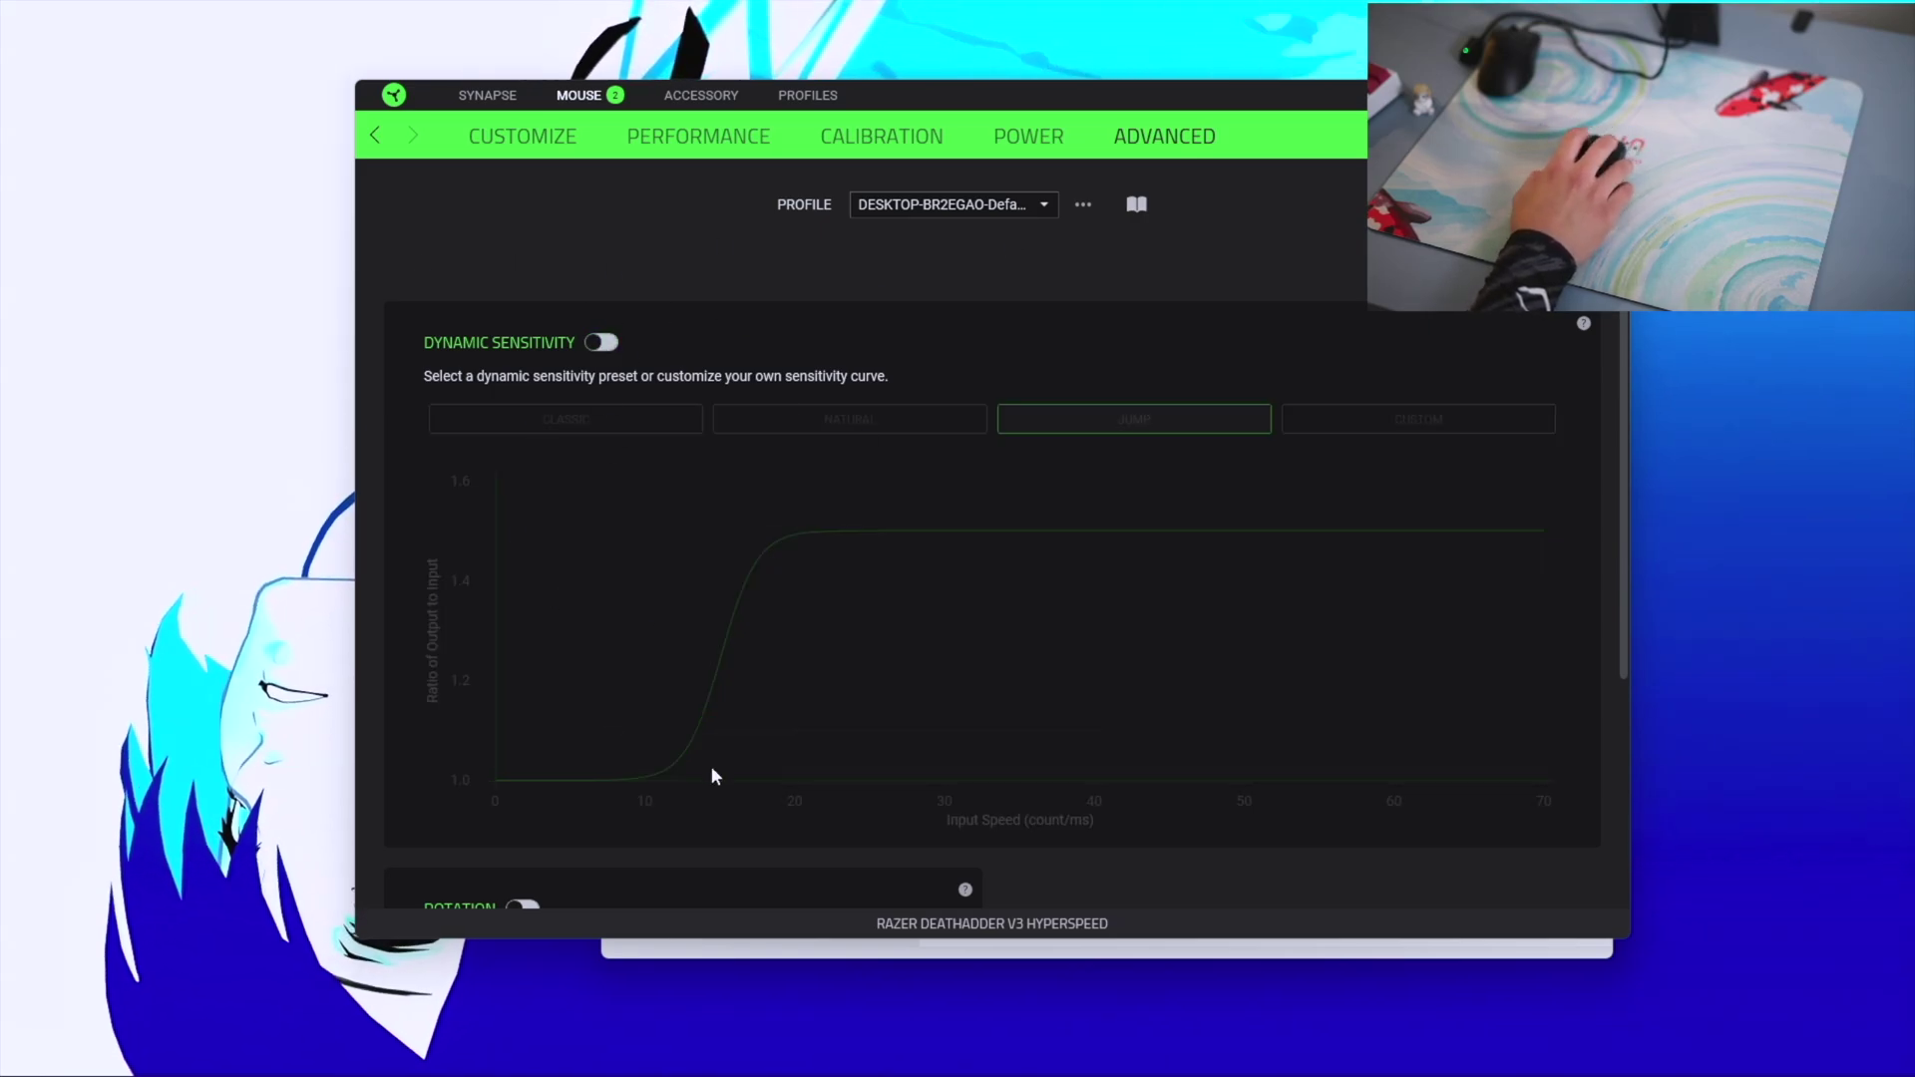
{"action": "scroll", "coordinate": [703, 816], "scroll_direction": "down", "scroll_amount": 5}
{"action": "scroll", "coordinate": [758, 828], "scroll_direction": "up", "scroll_amount": 5}
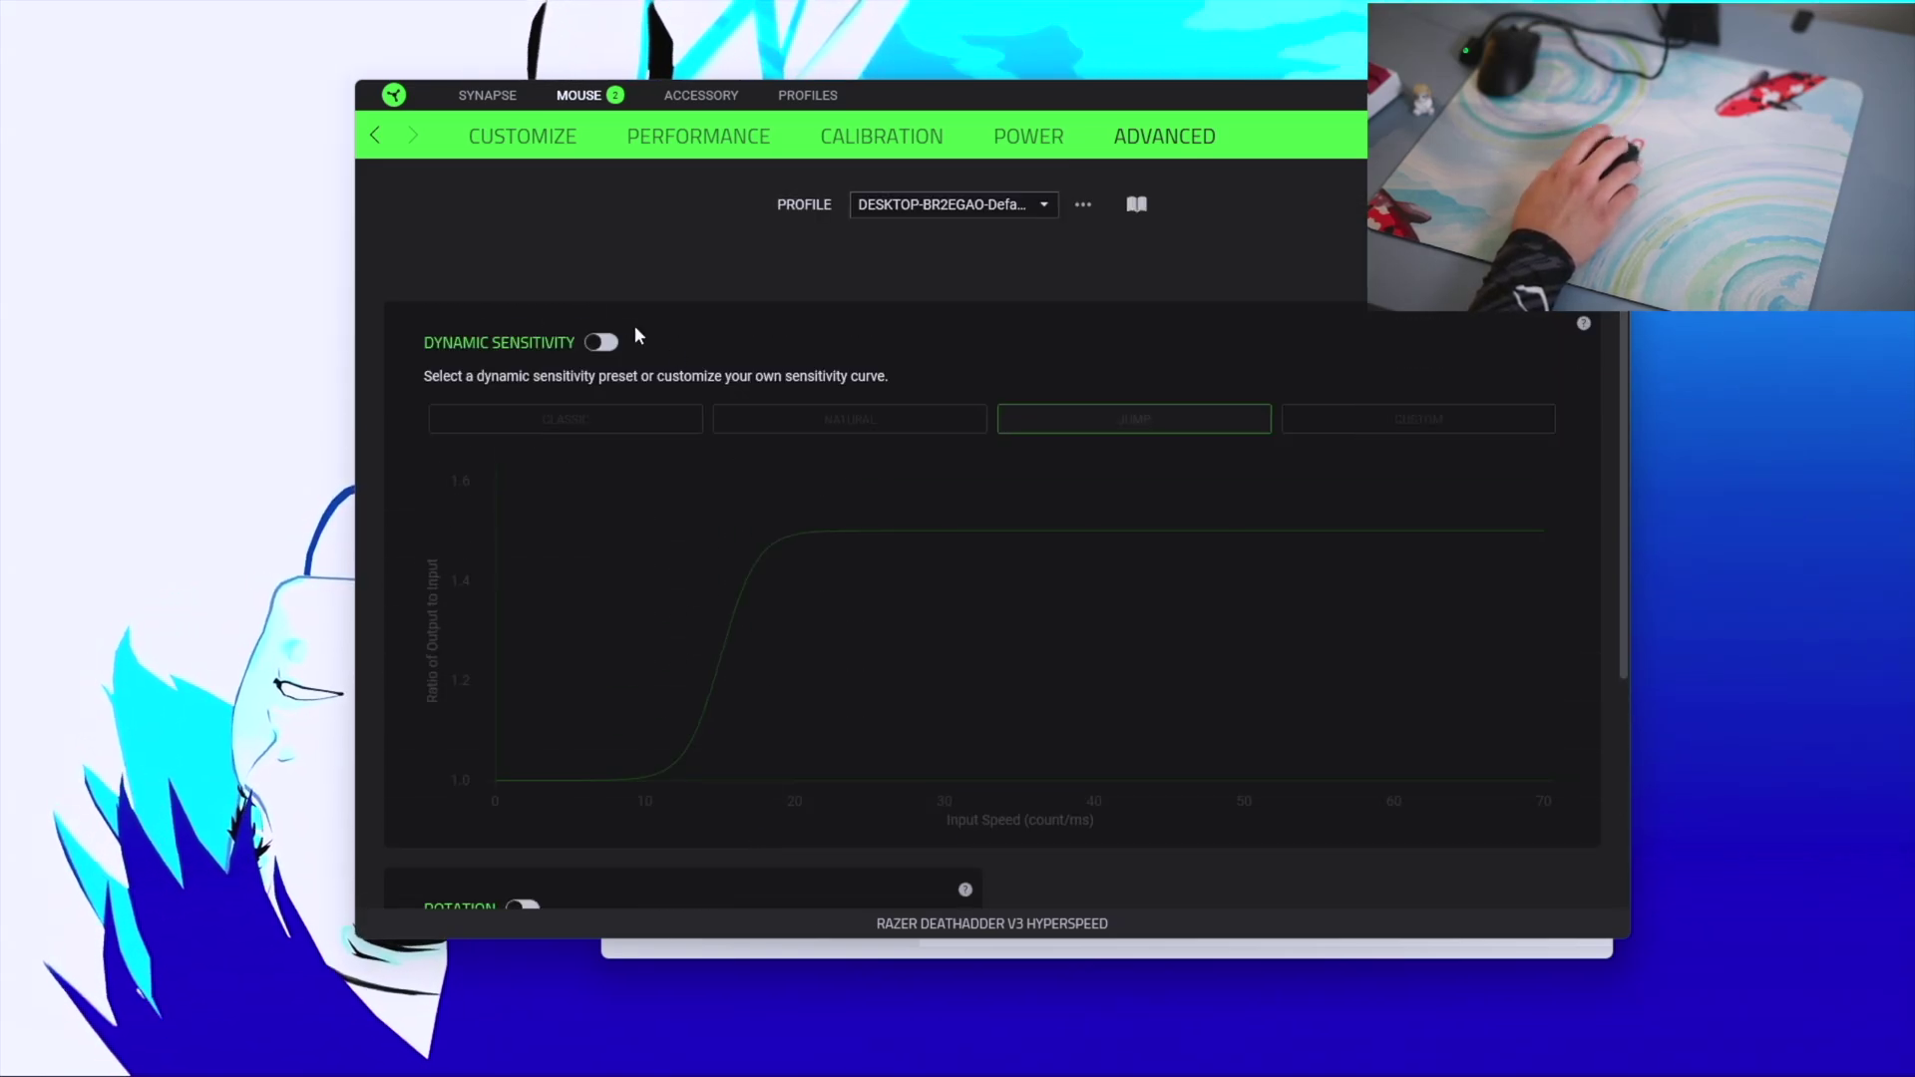
Turn on Rotation, keeping its angle at 0
{"action": "scroll", "coordinate": [585, 620], "scroll_direction": "down", "scroll_amount": 3}
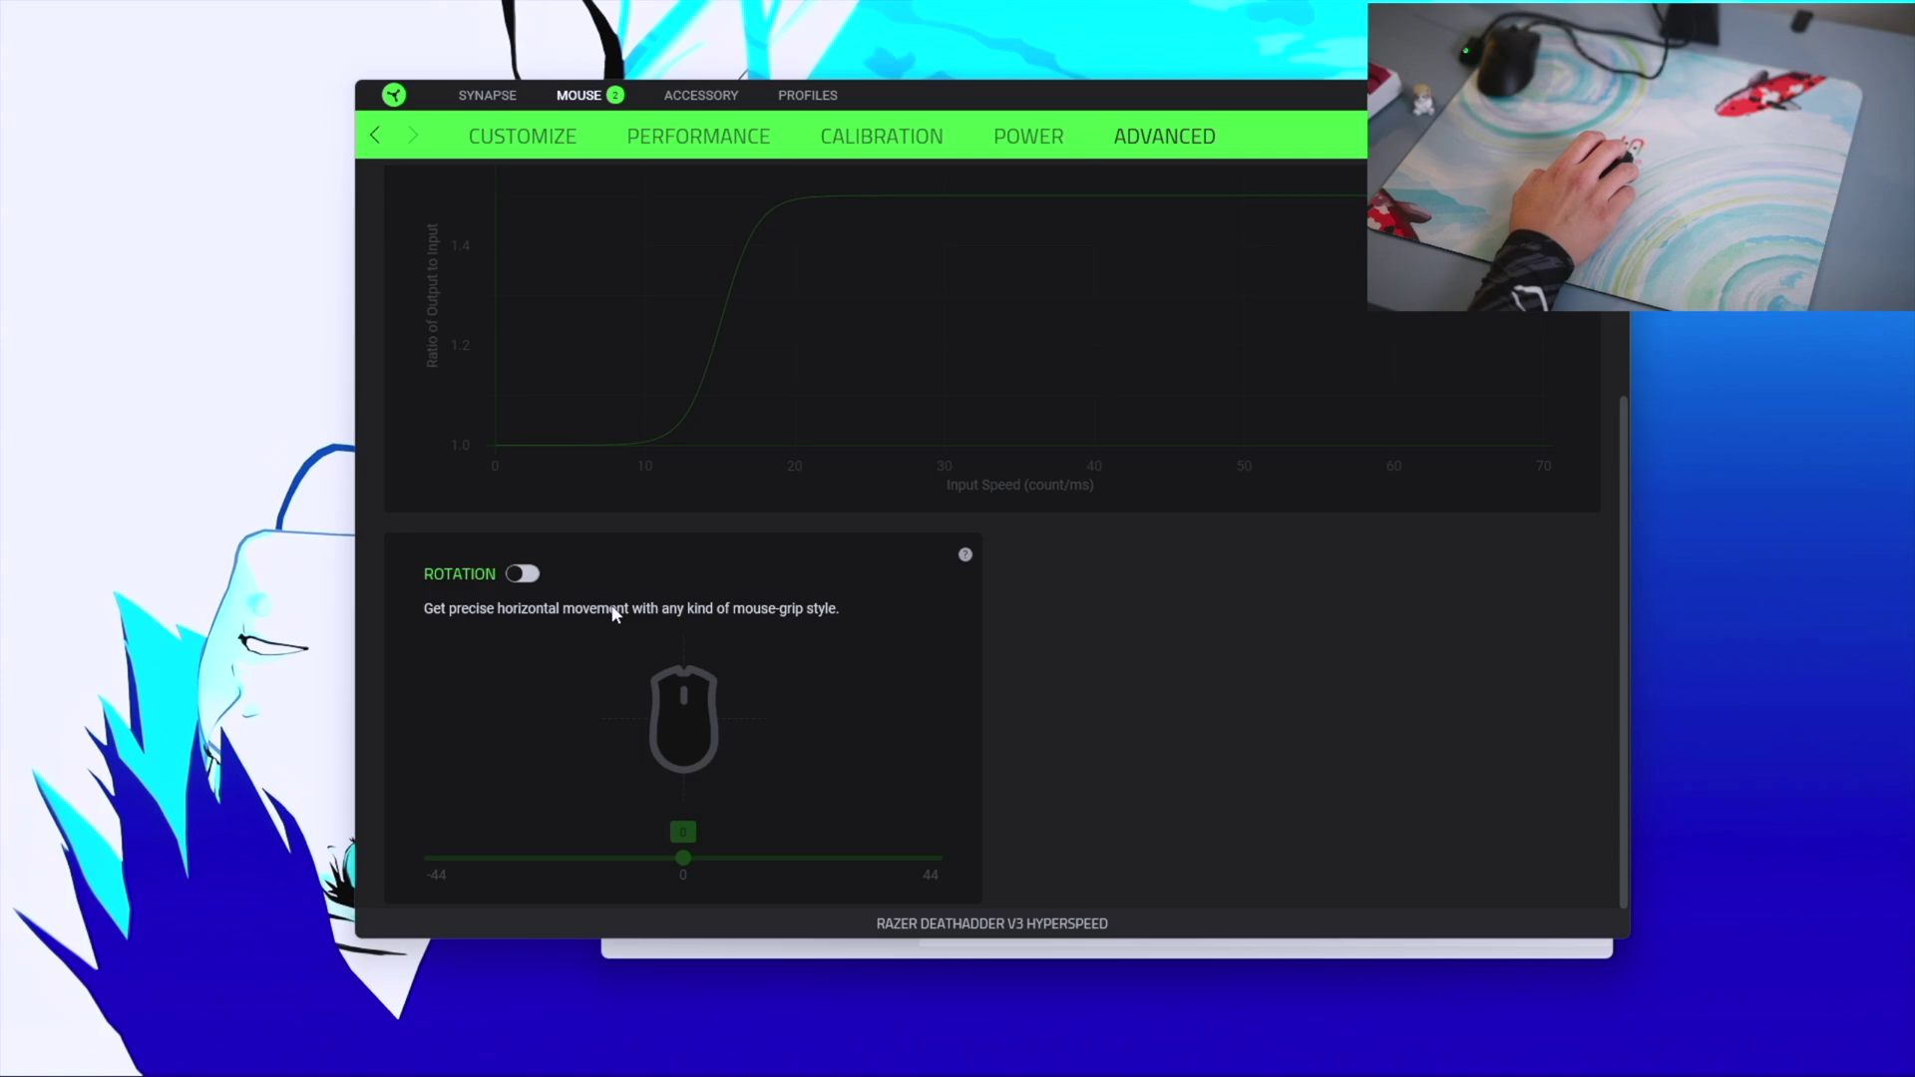
{"action": "left_click", "coordinate": [524, 576]}
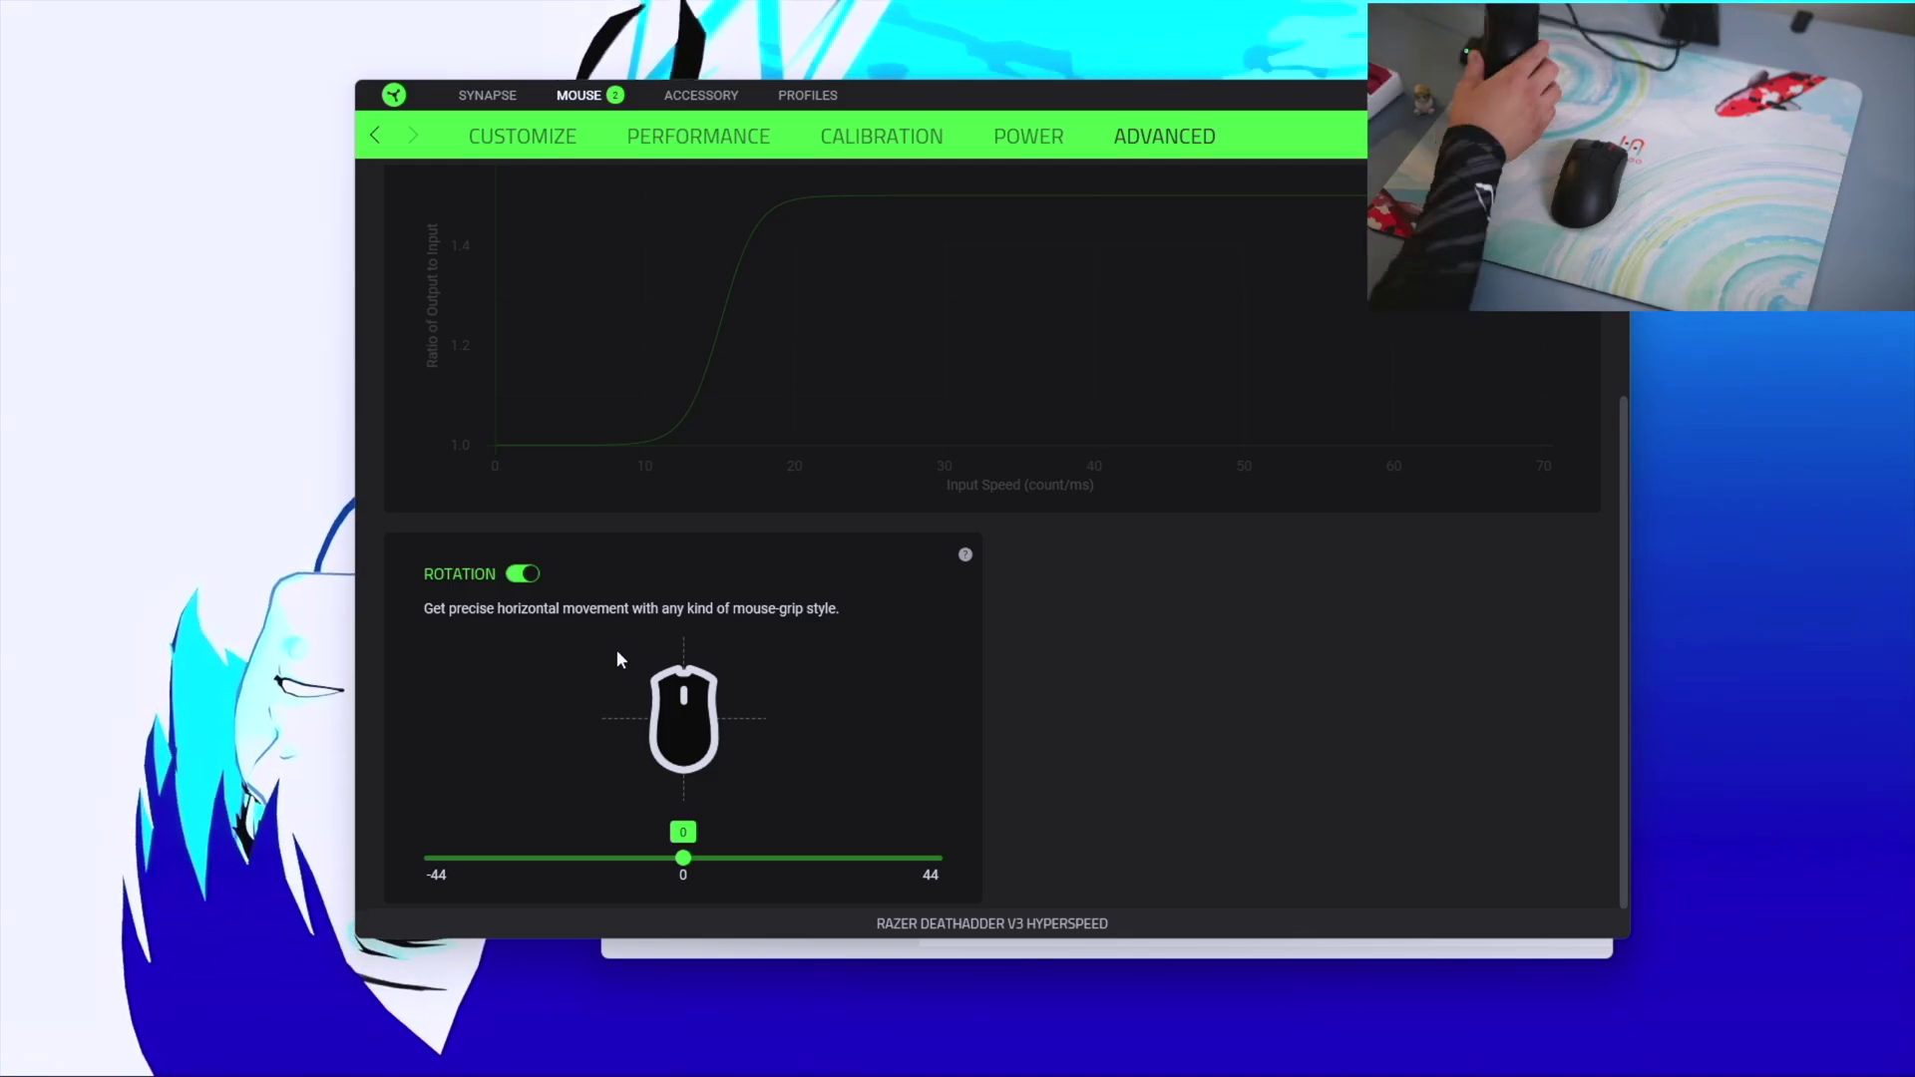
{"action": "left_click", "coordinate": [871, 942]}
{"action": "left_click", "coordinate": [633, 450]}
{"action": "left_click", "coordinate": [683, 774]}
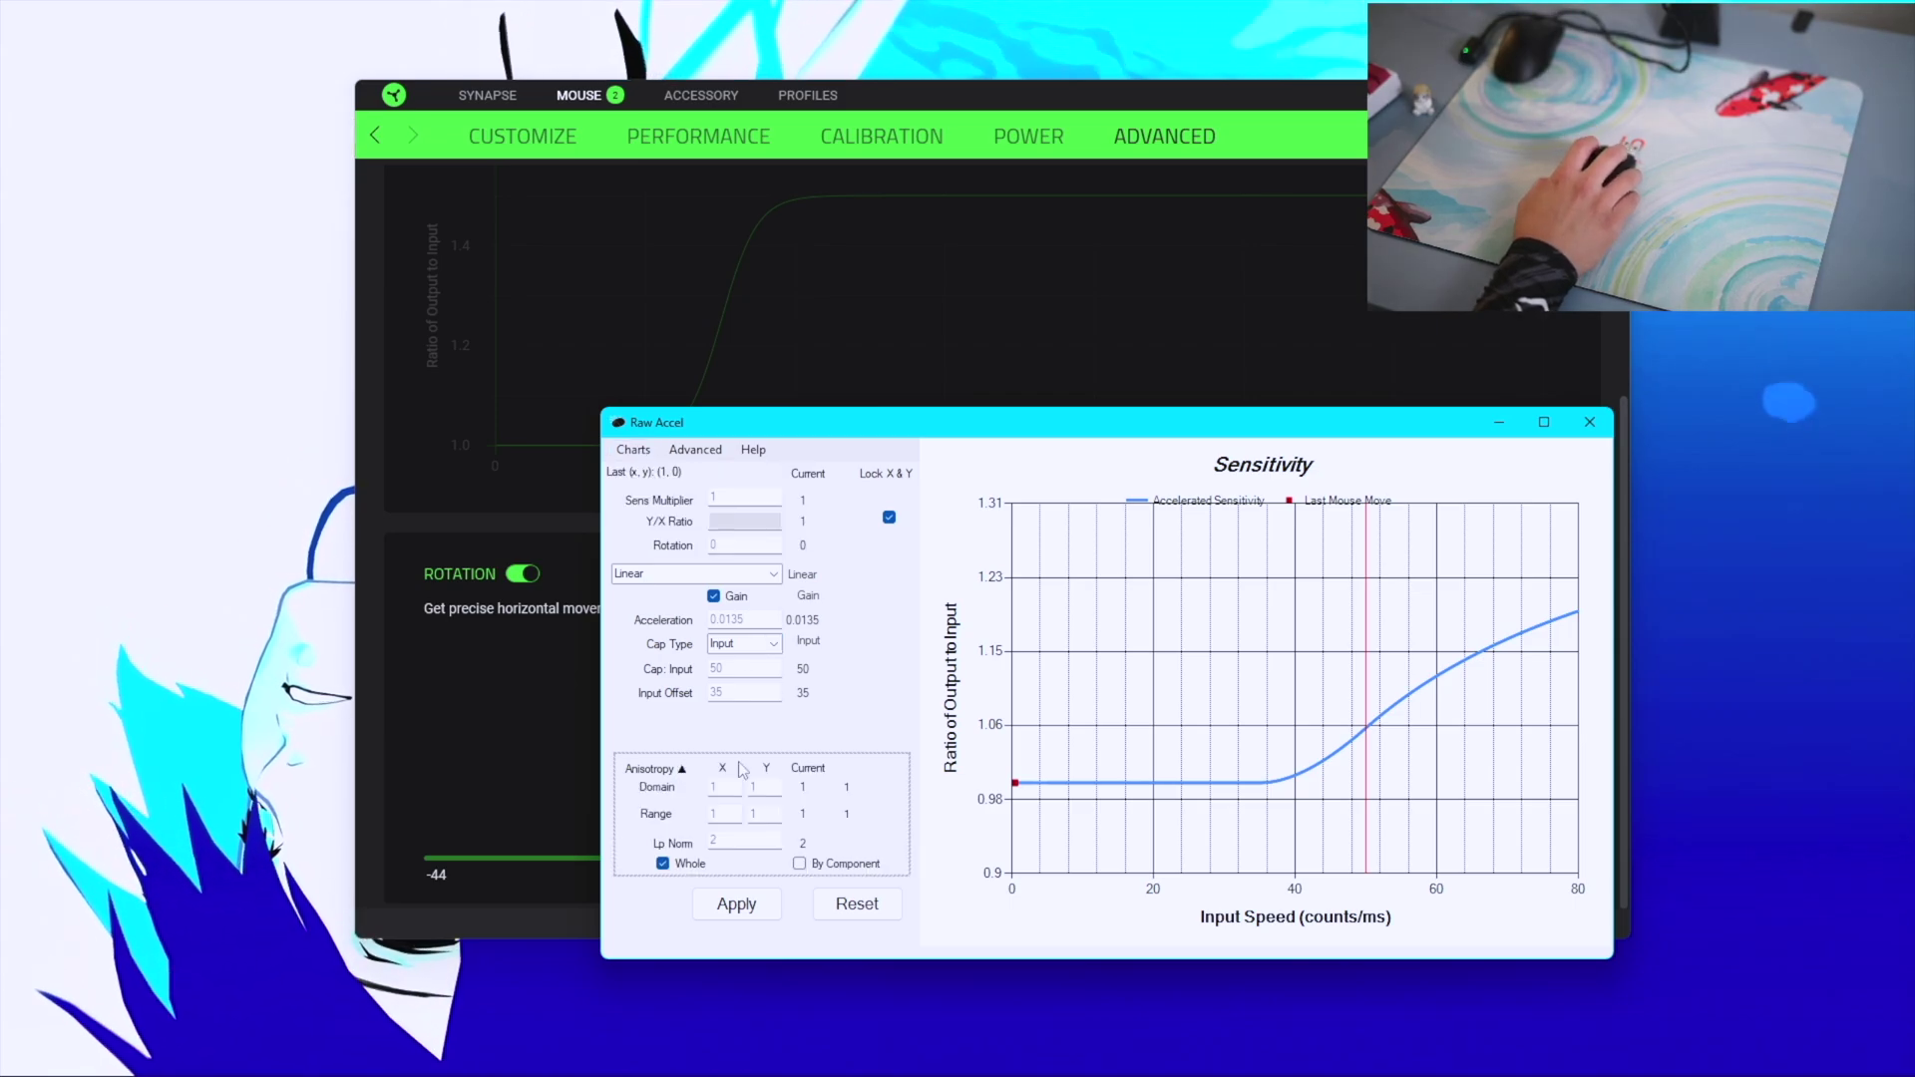
{"action": "left_click", "coordinate": [429, 617]}
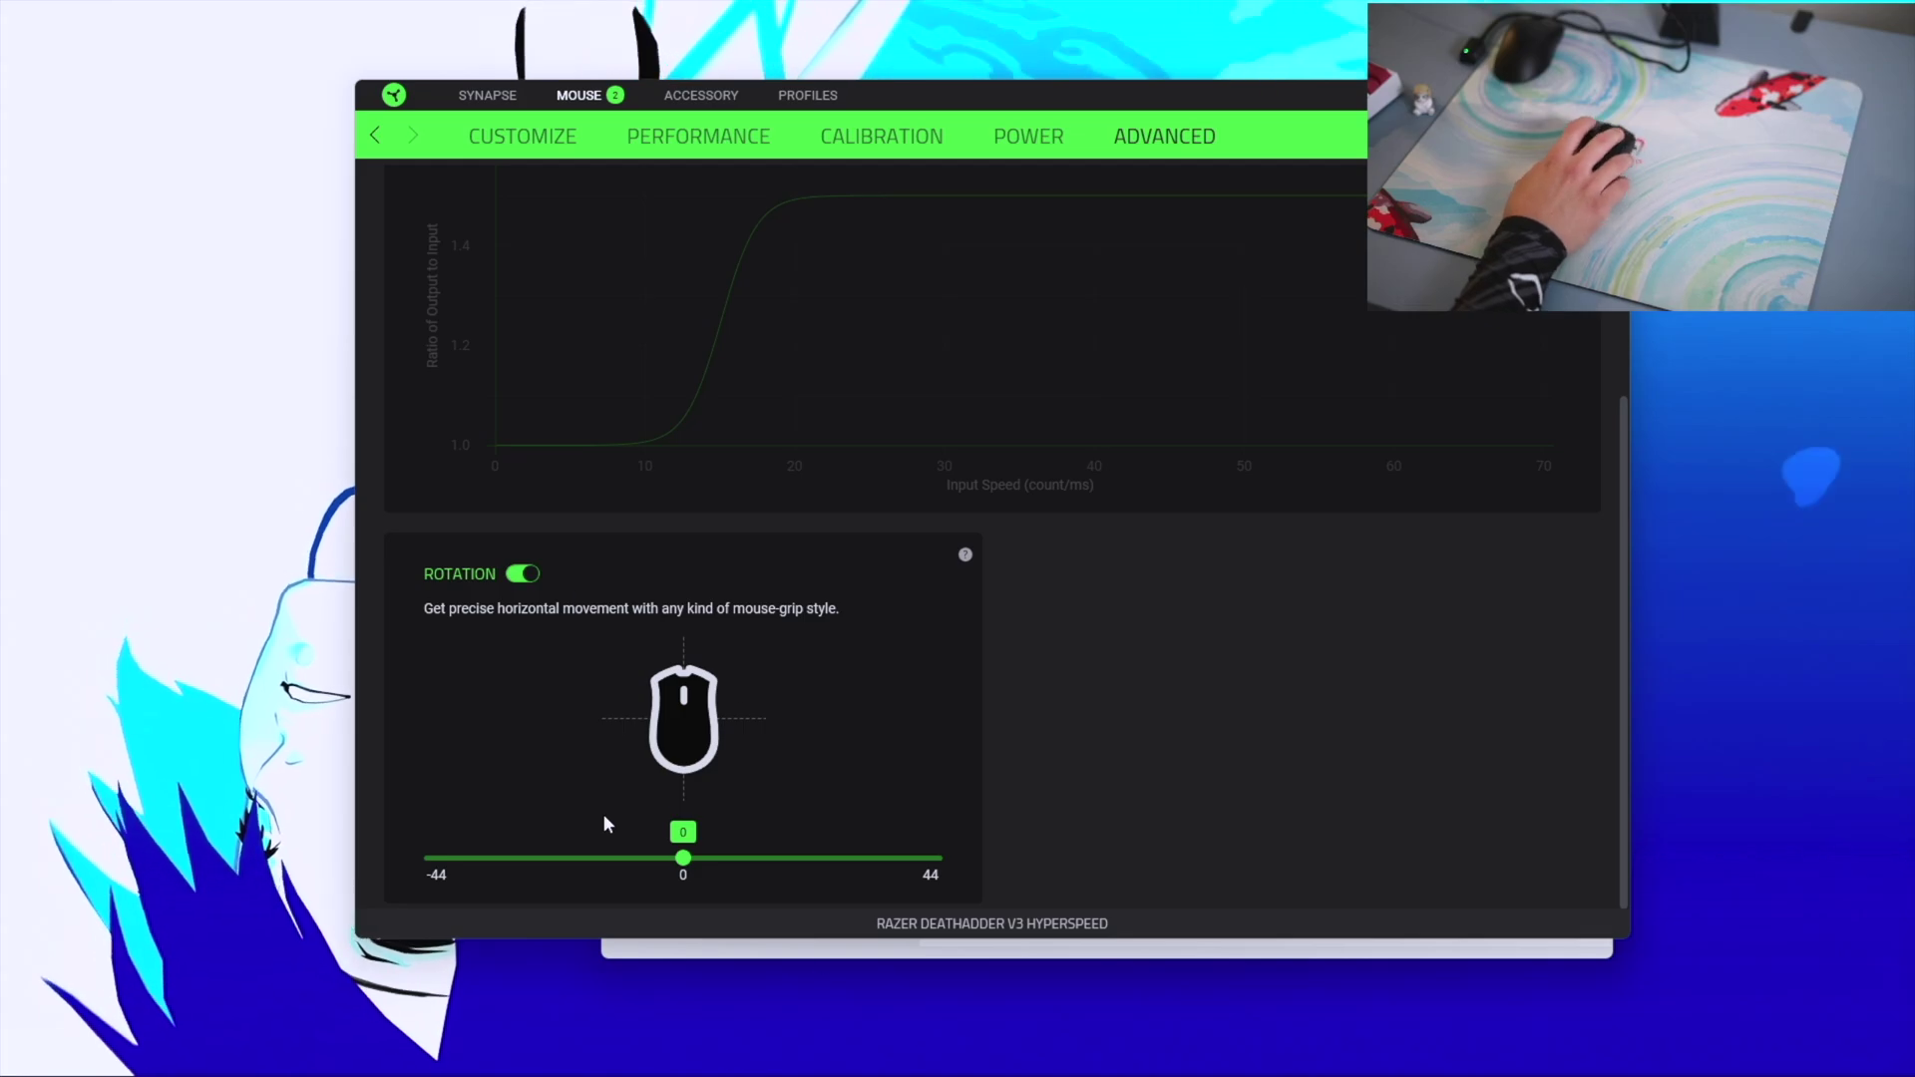
Turn Rotation off and re-enable Dynamic Sensitivity
{"action": "left_click", "coordinate": [522, 575]}
{"action": "scroll", "coordinate": [952, 539], "scroll_direction": "up", "scroll_amount": 3}
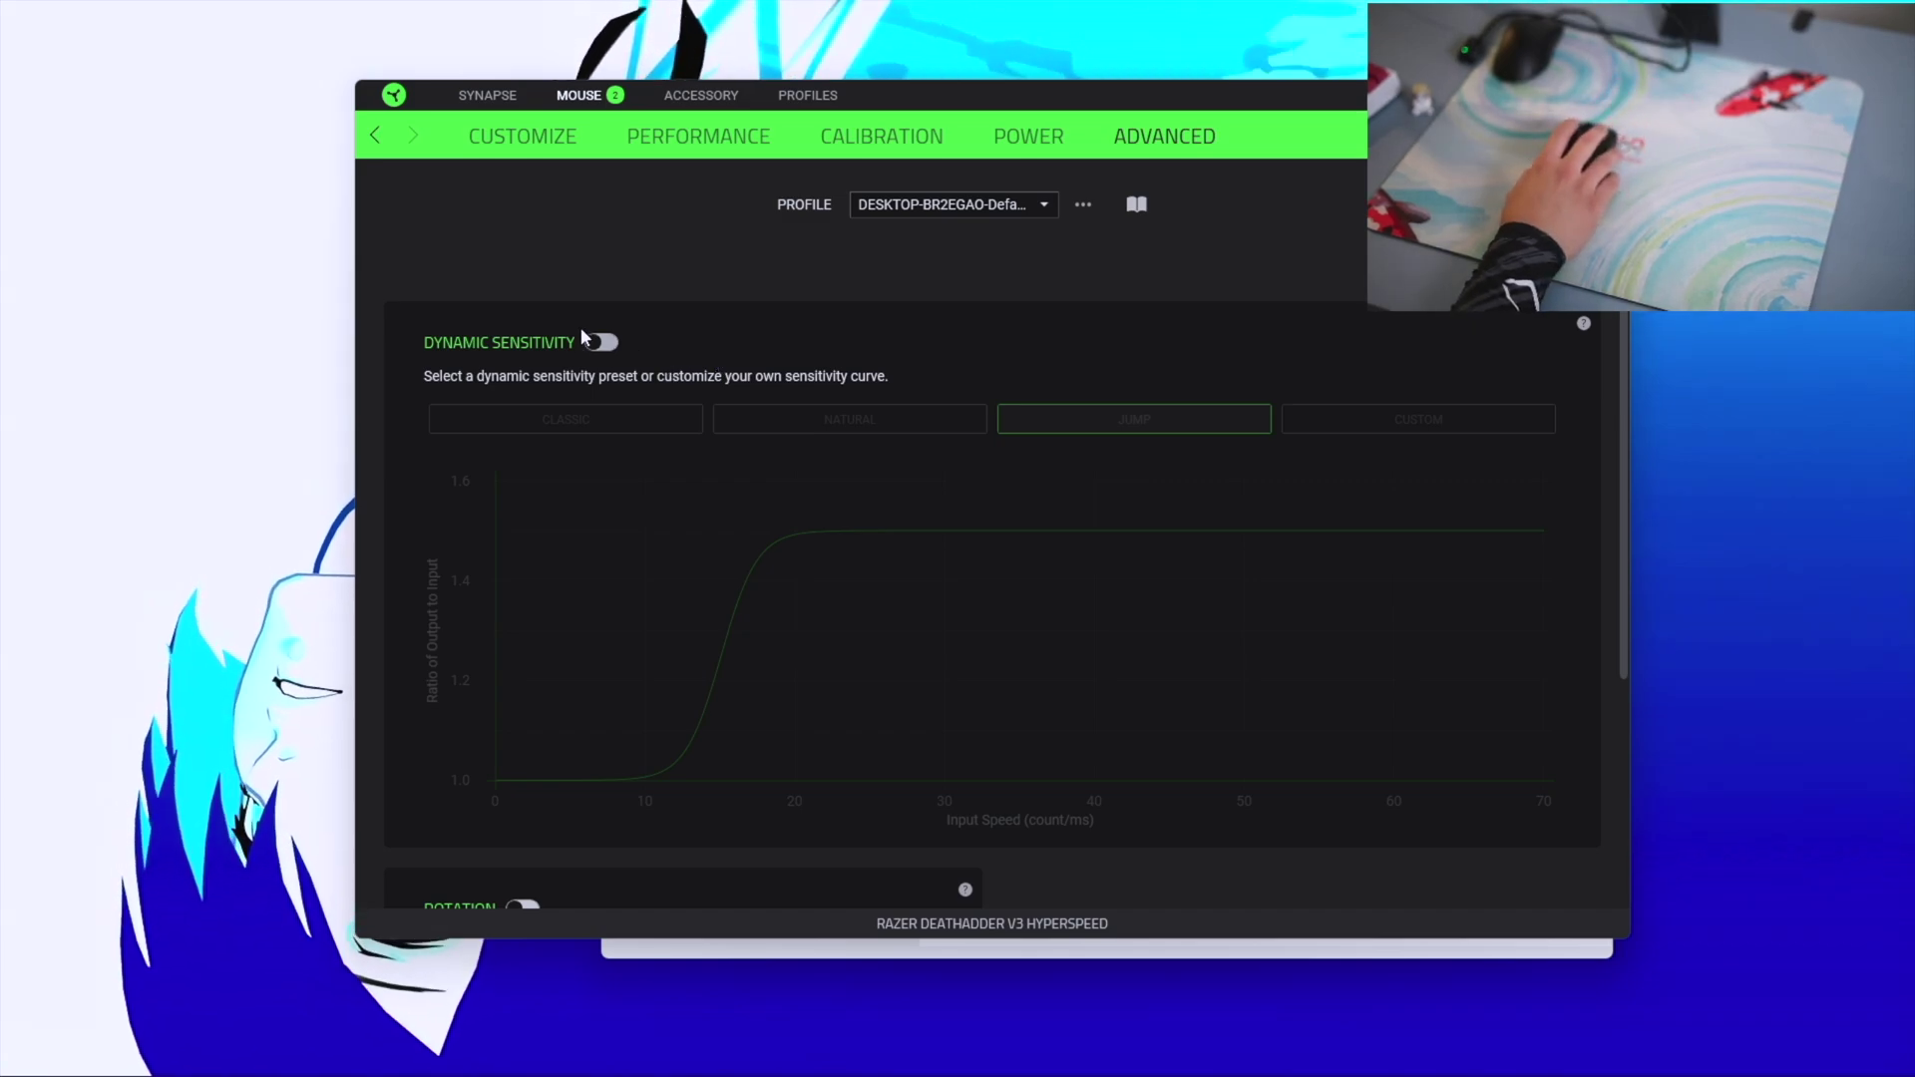
{"action": "left_click", "coordinate": [601, 344]}
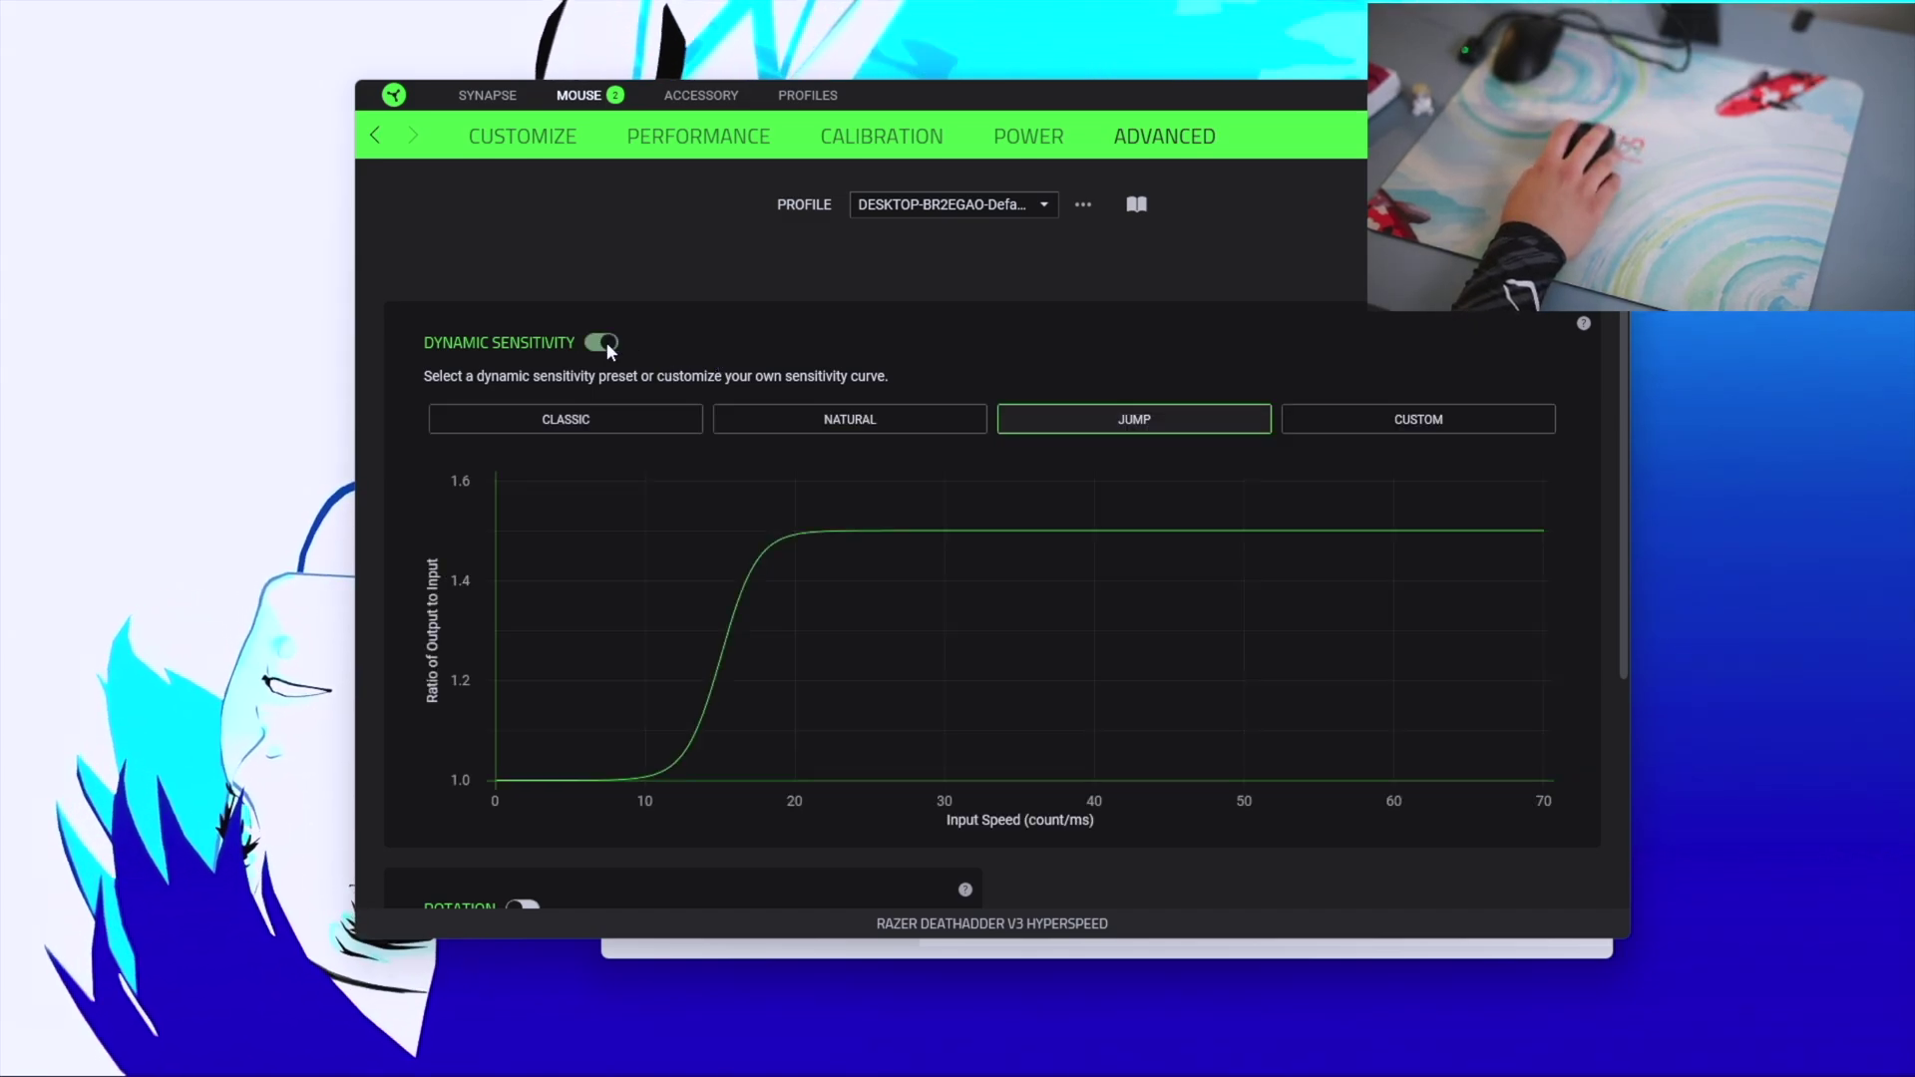
Cycle through the Classic, Natural and Jump presets to compare their curves
{"action": "left_click", "coordinate": [664, 424]}
{"action": "left_click", "coordinate": [848, 419]}
{"action": "left_click", "coordinate": [1254, 422]}
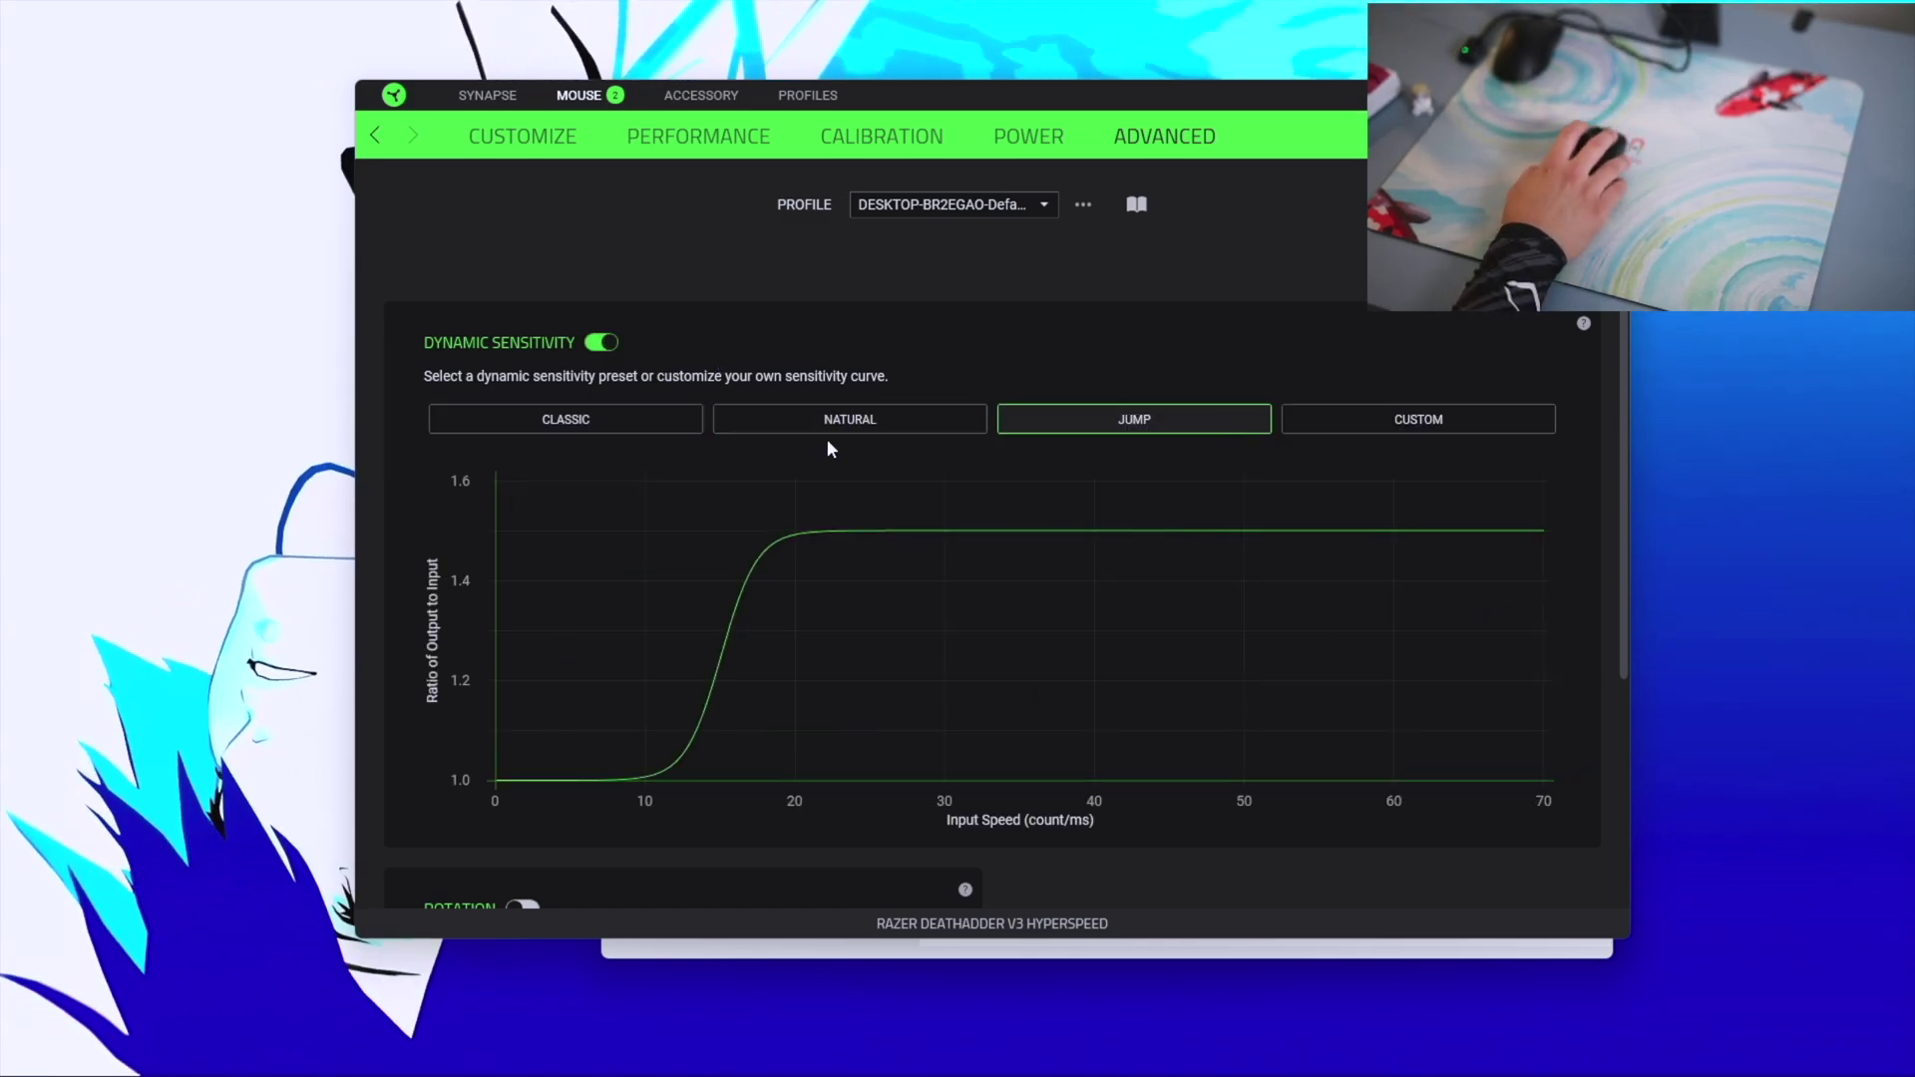
{"action": "left_click", "coordinate": [808, 424]}
{"action": "left_click", "coordinate": [638, 419]}
{"action": "left_click", "coordinate": [1115, 421]}
{"action": "left_click", "coordinate": [842, 427]}
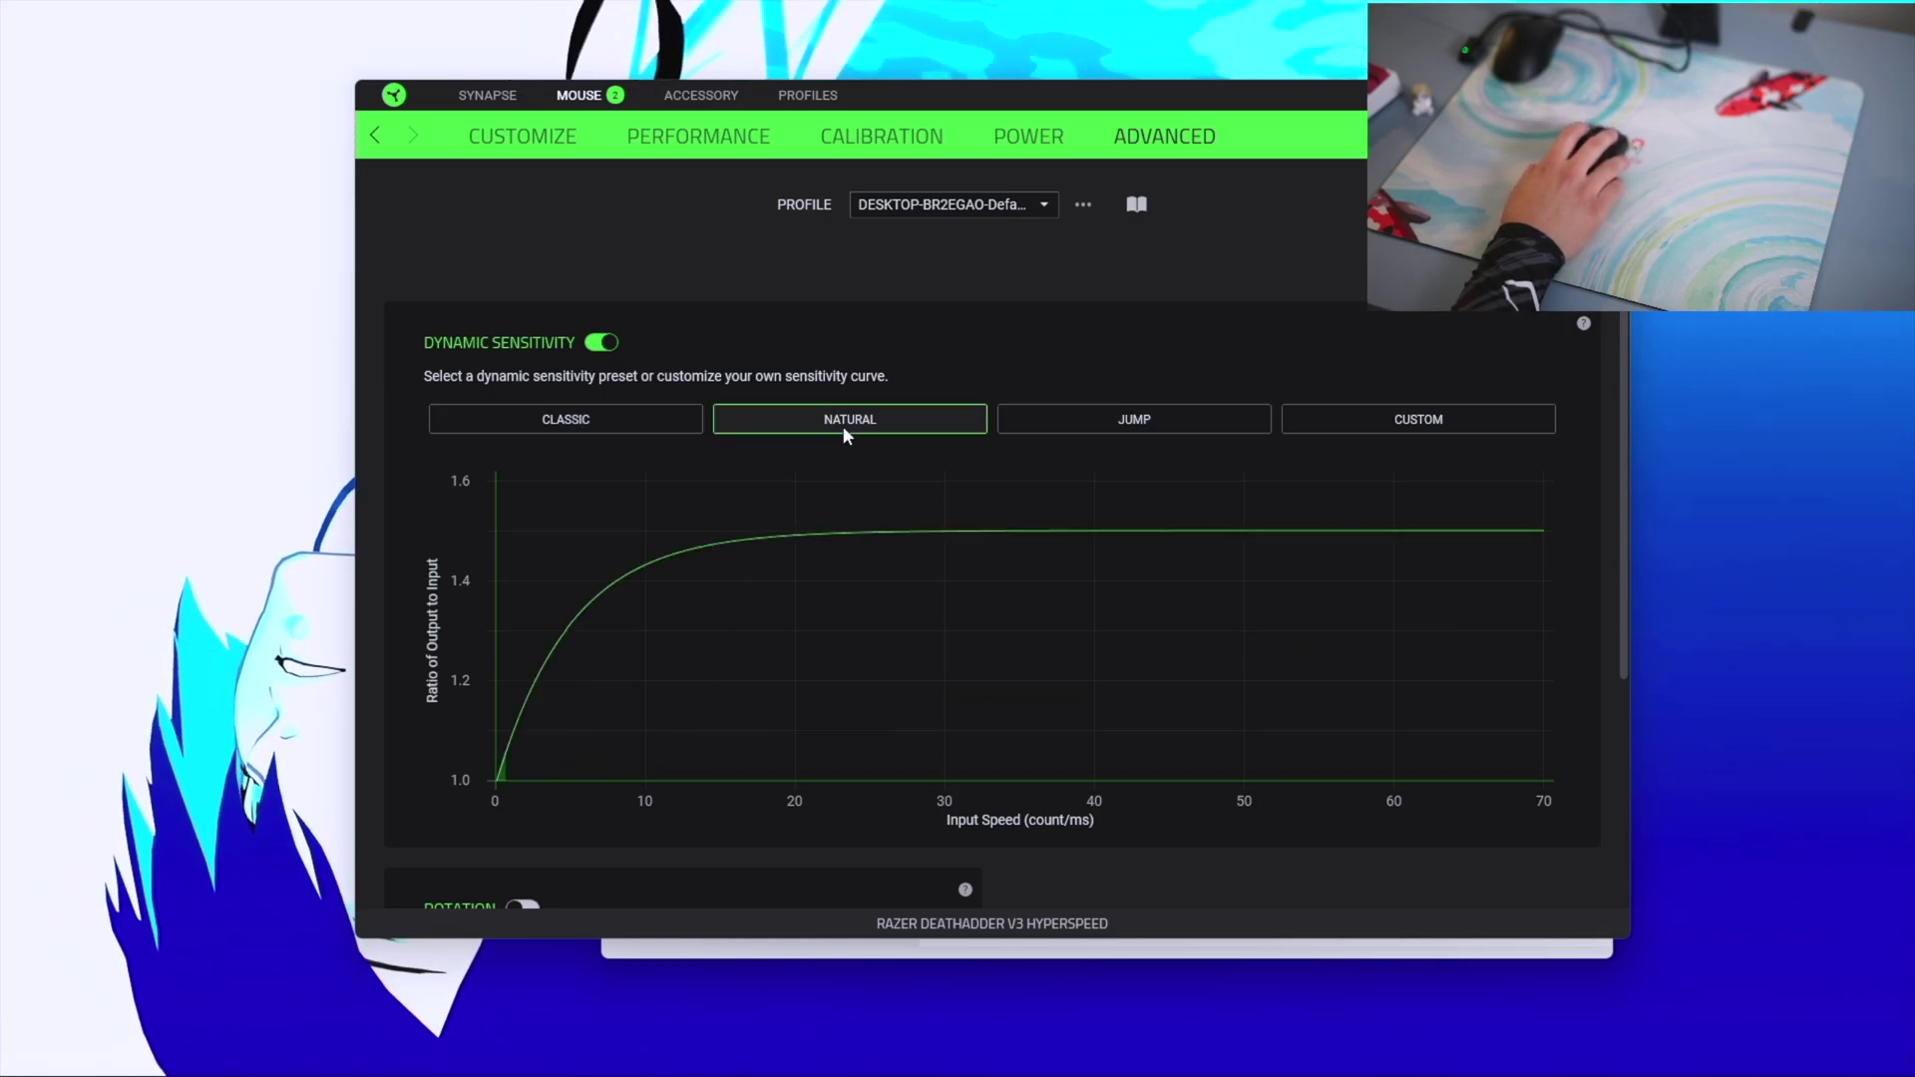